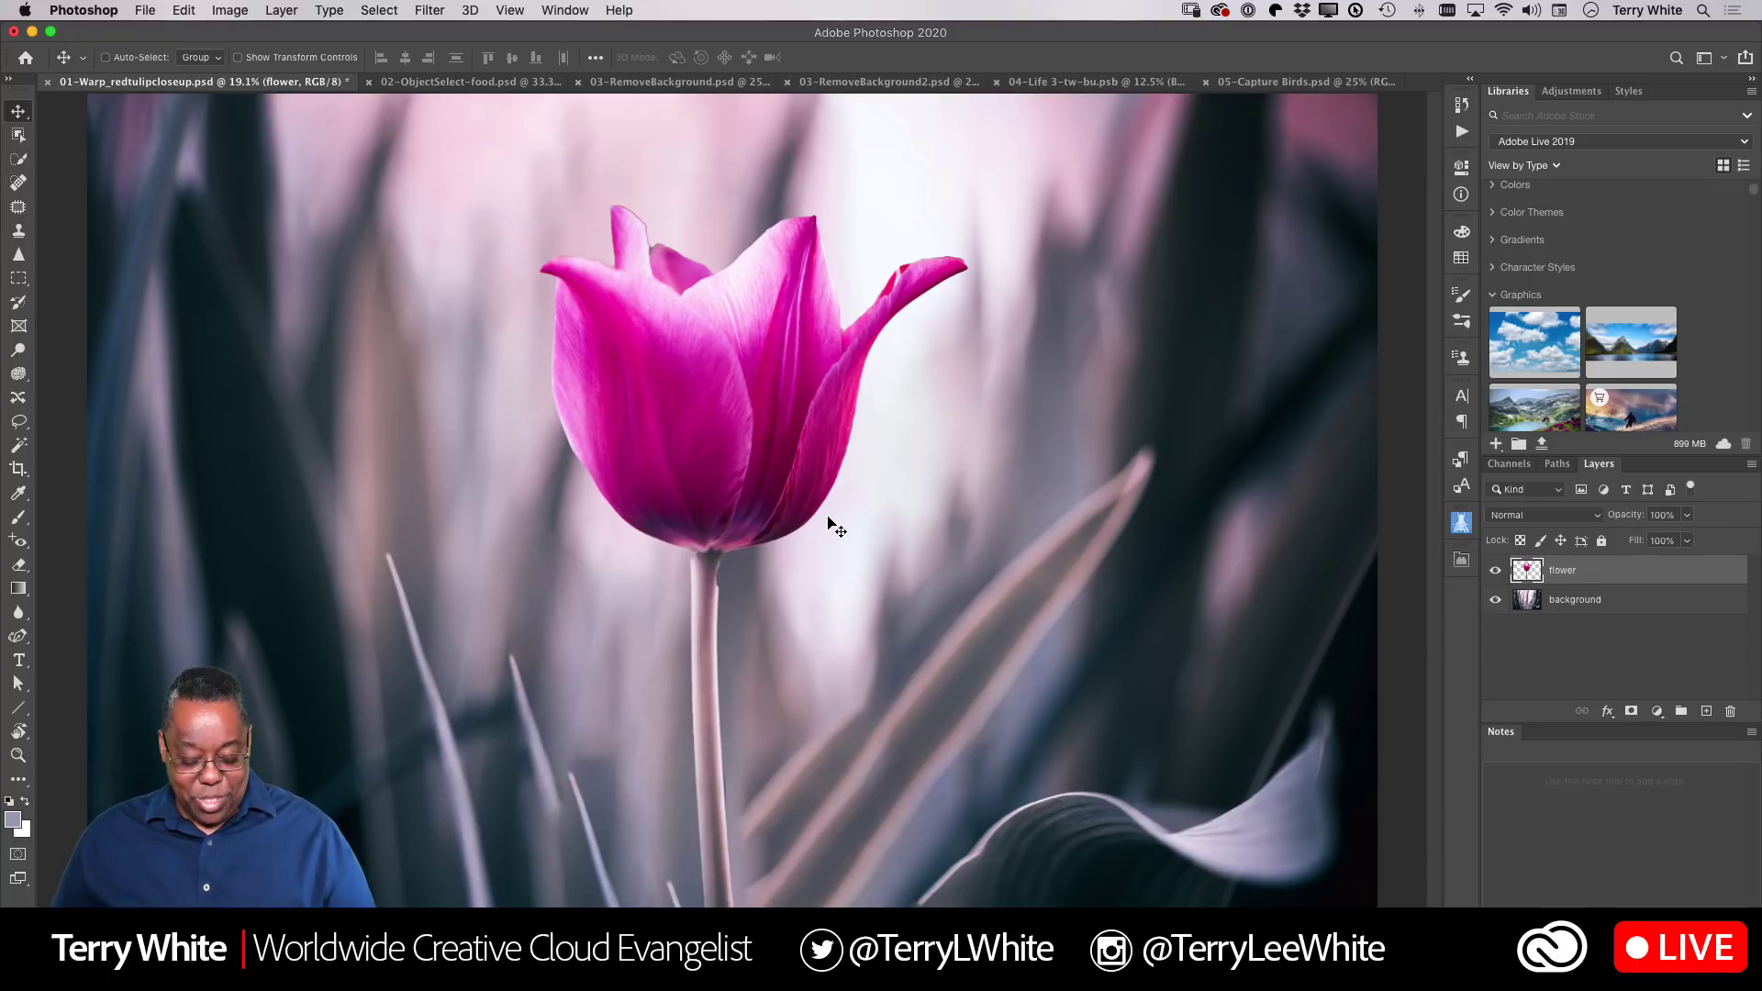
key("super+t")
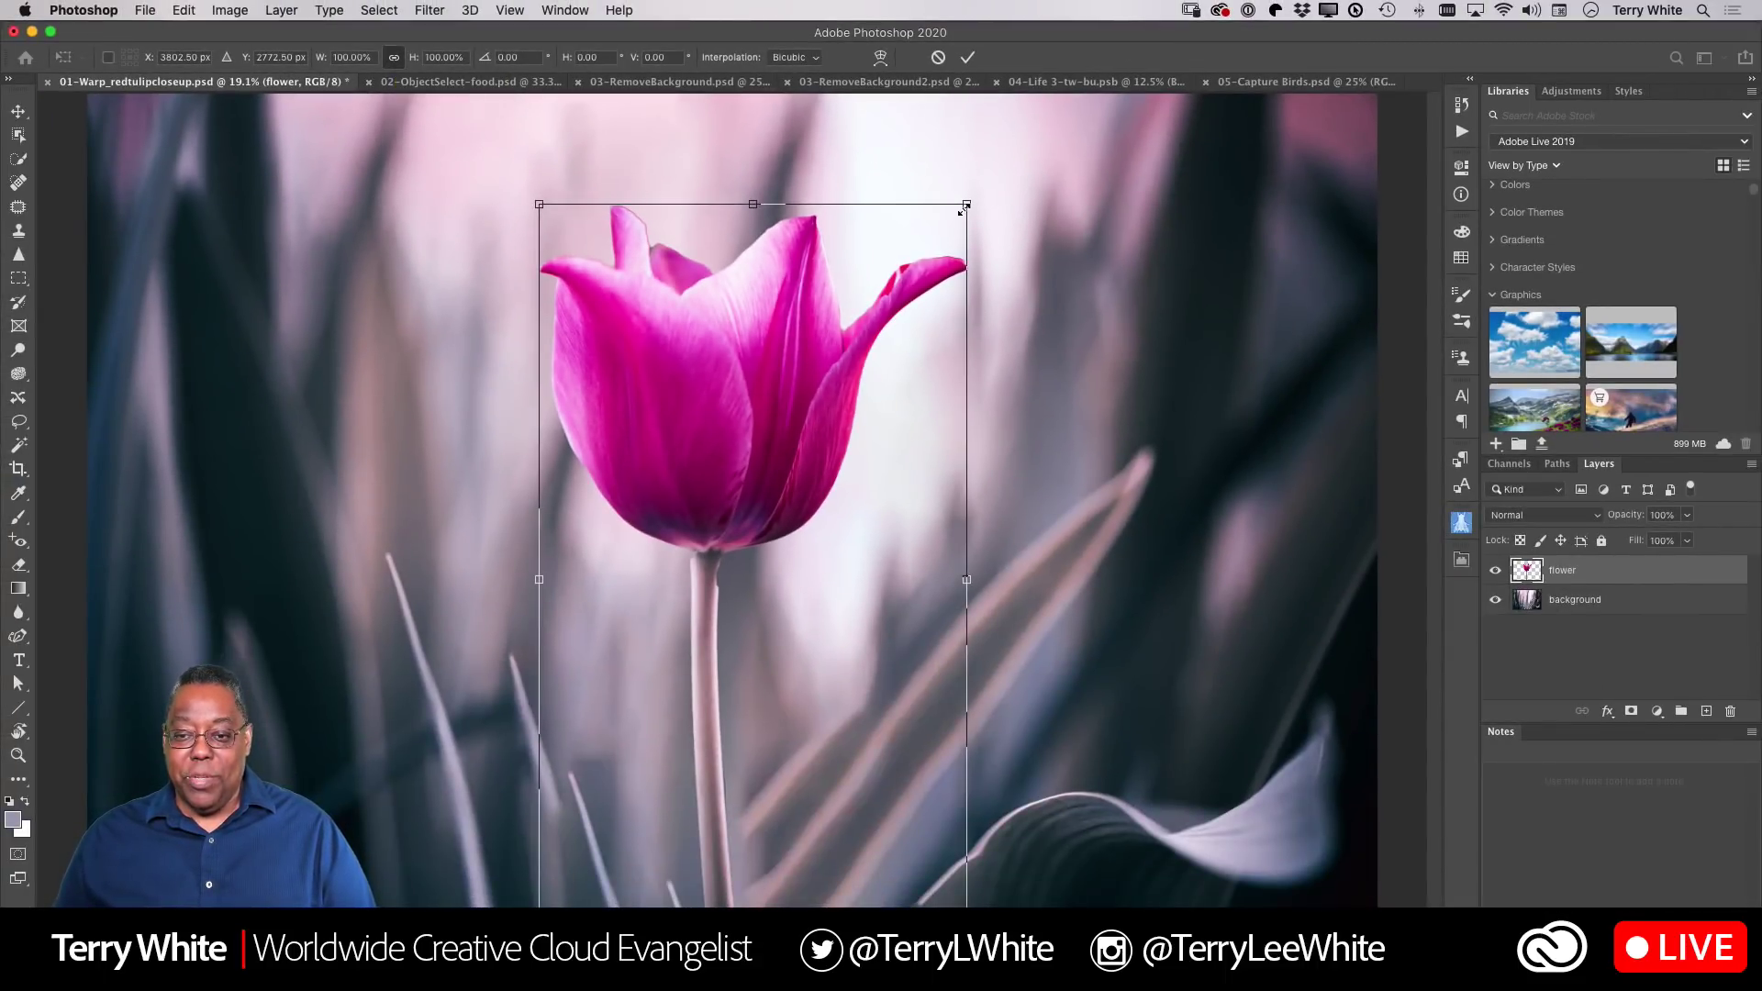
mouse_move(967, 203)
left_mouse_down()
mouse_move(1014, 163)
mouse_move(952, 230)
mouse_move(977, 194)
mouse_move(967, 217)
left_mouse_up()
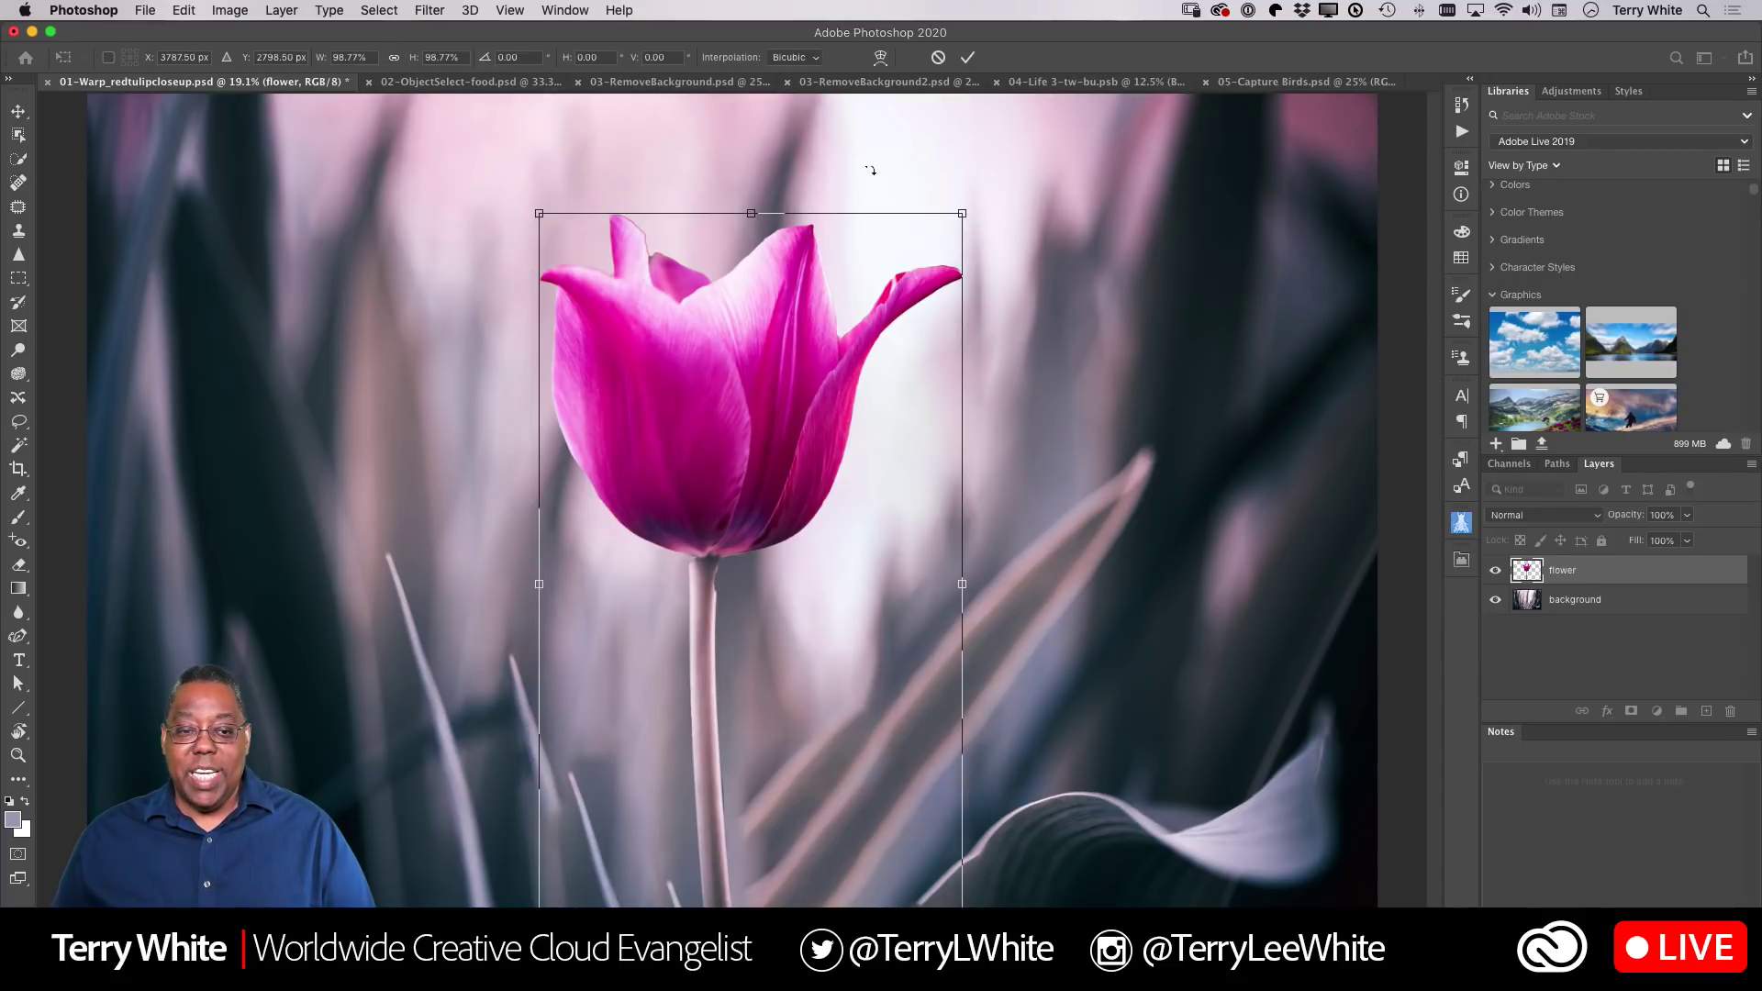
left_click_drag(963, 216, 836, 226)
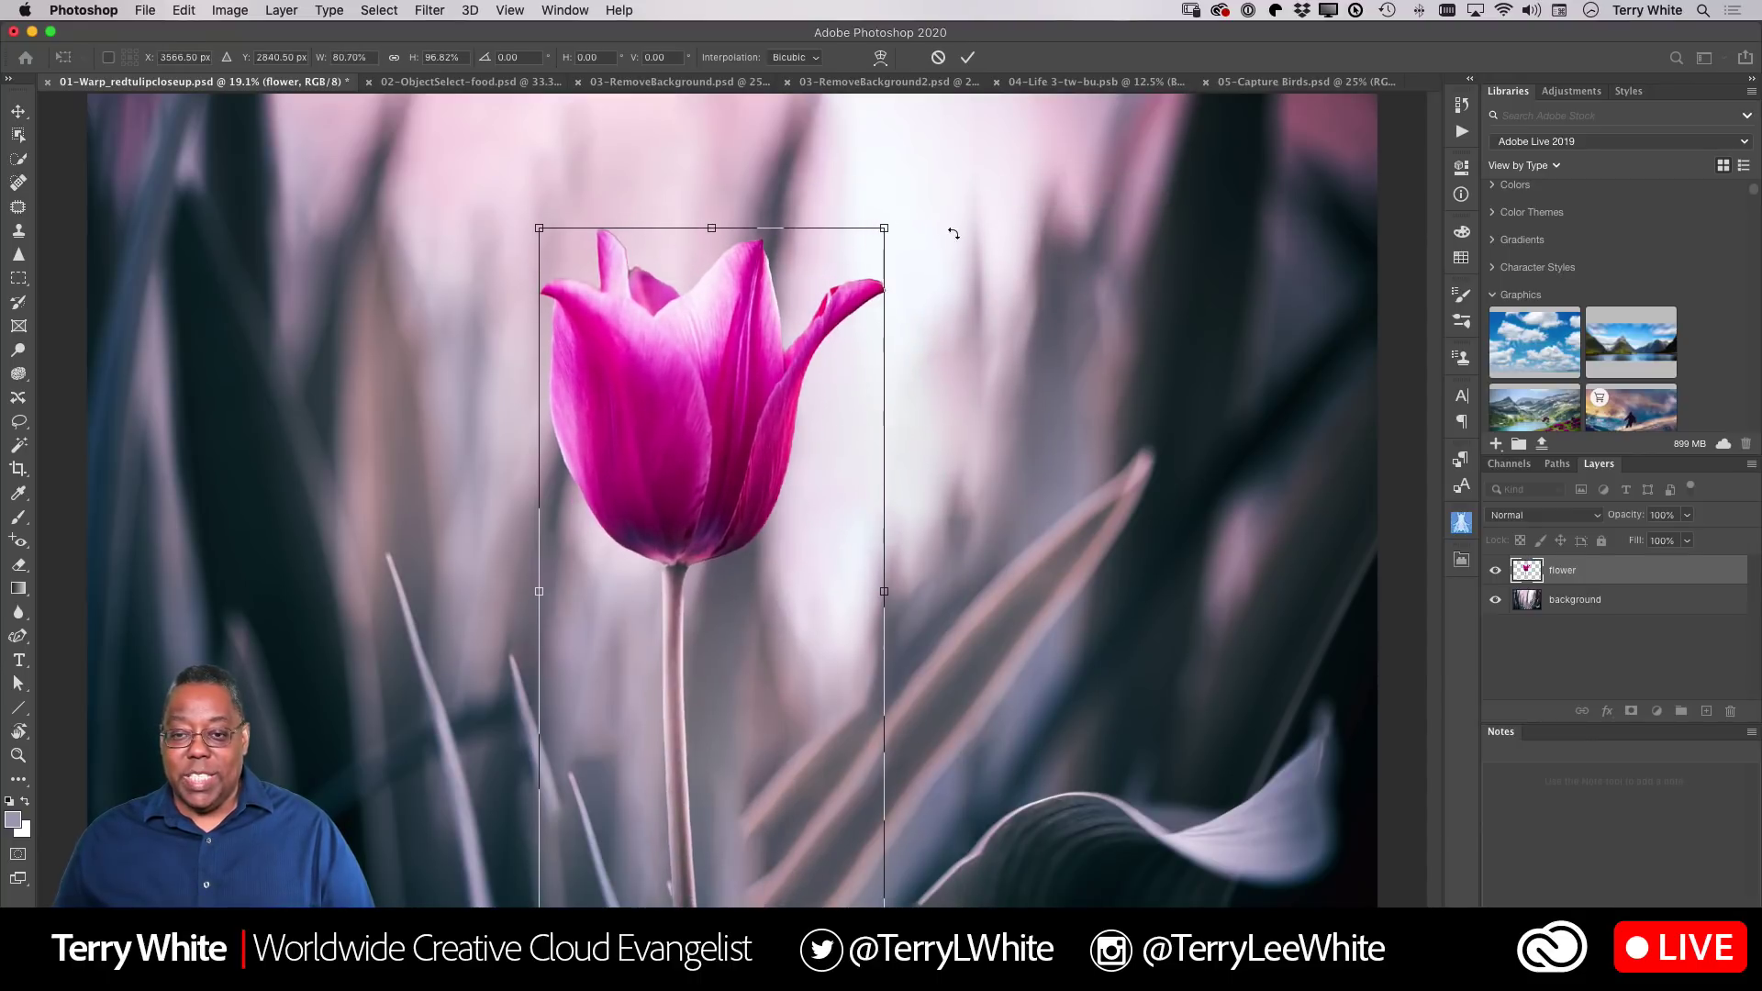
key("Escape")
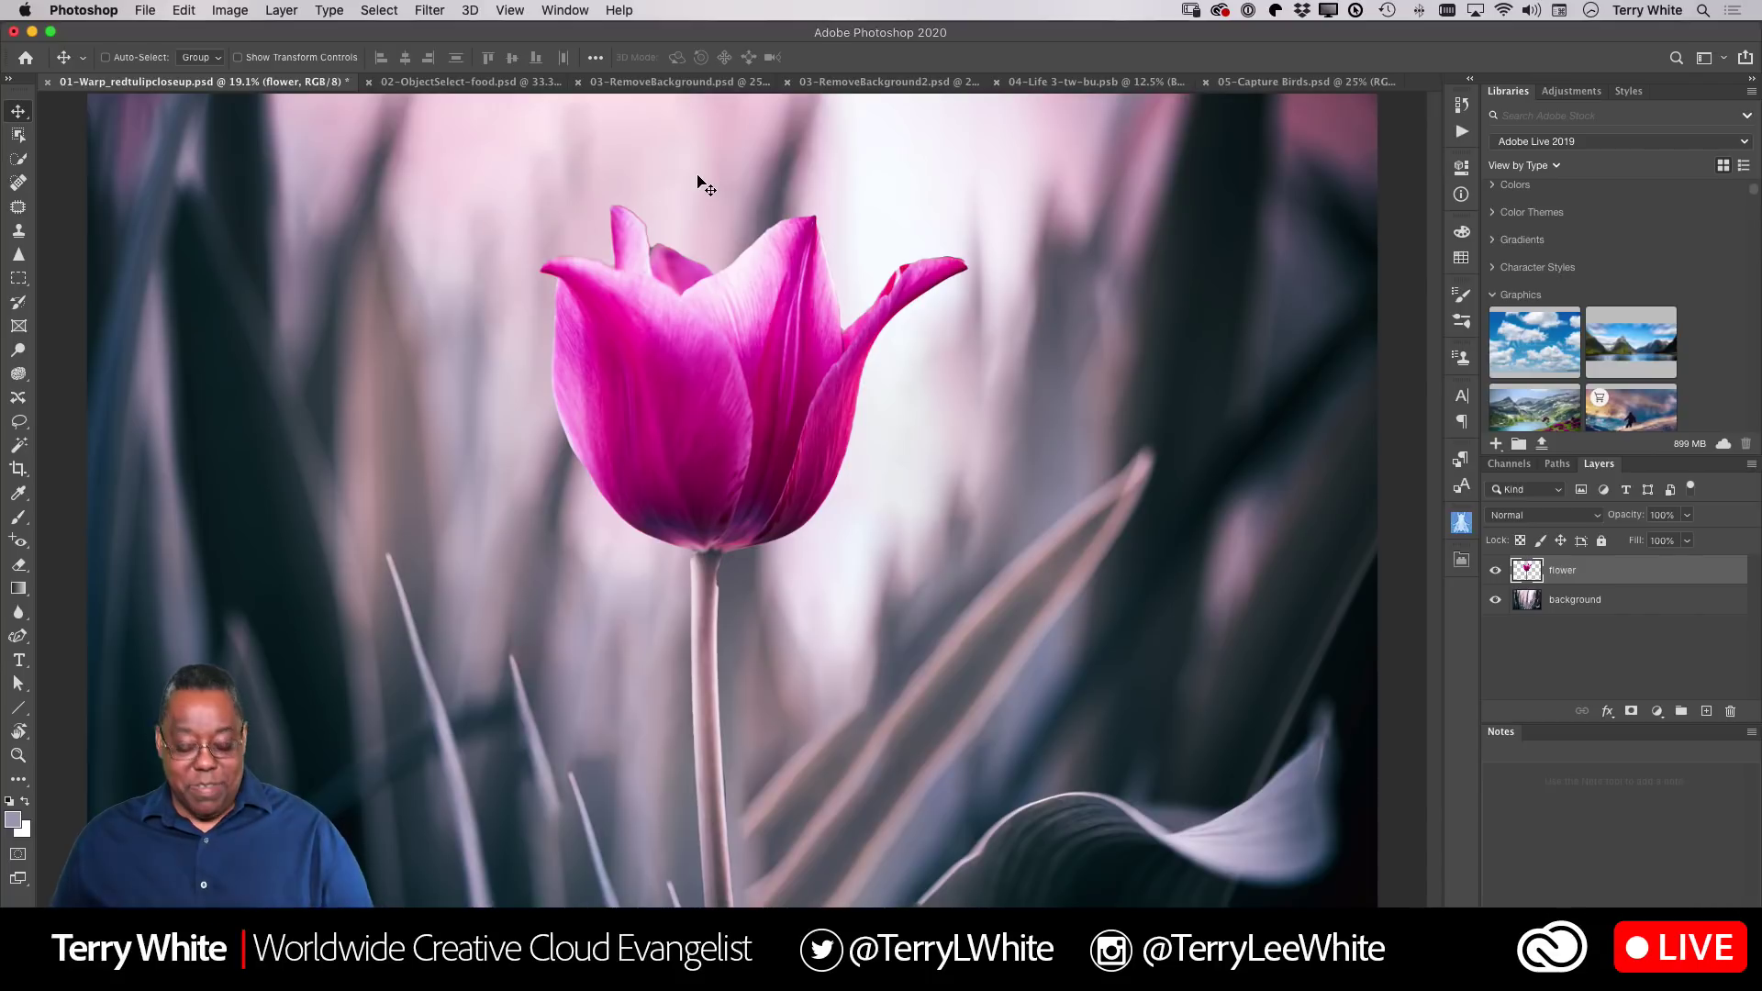
key("super+t")
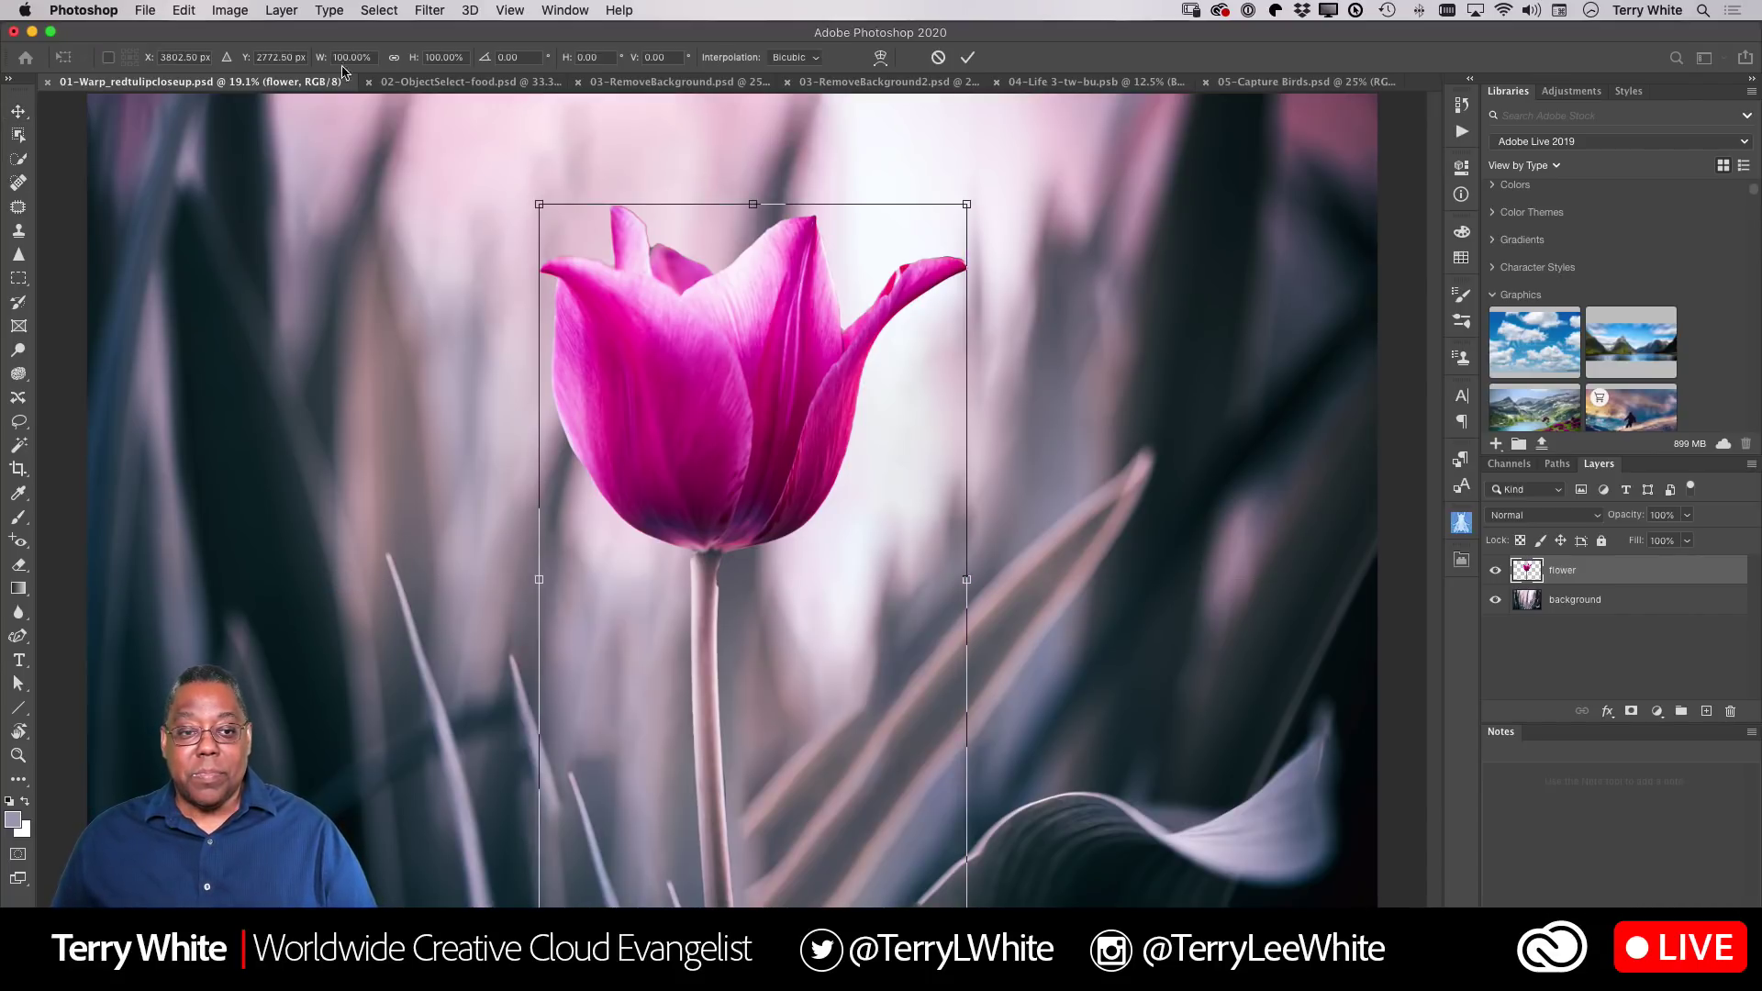
left_click(394, 56)
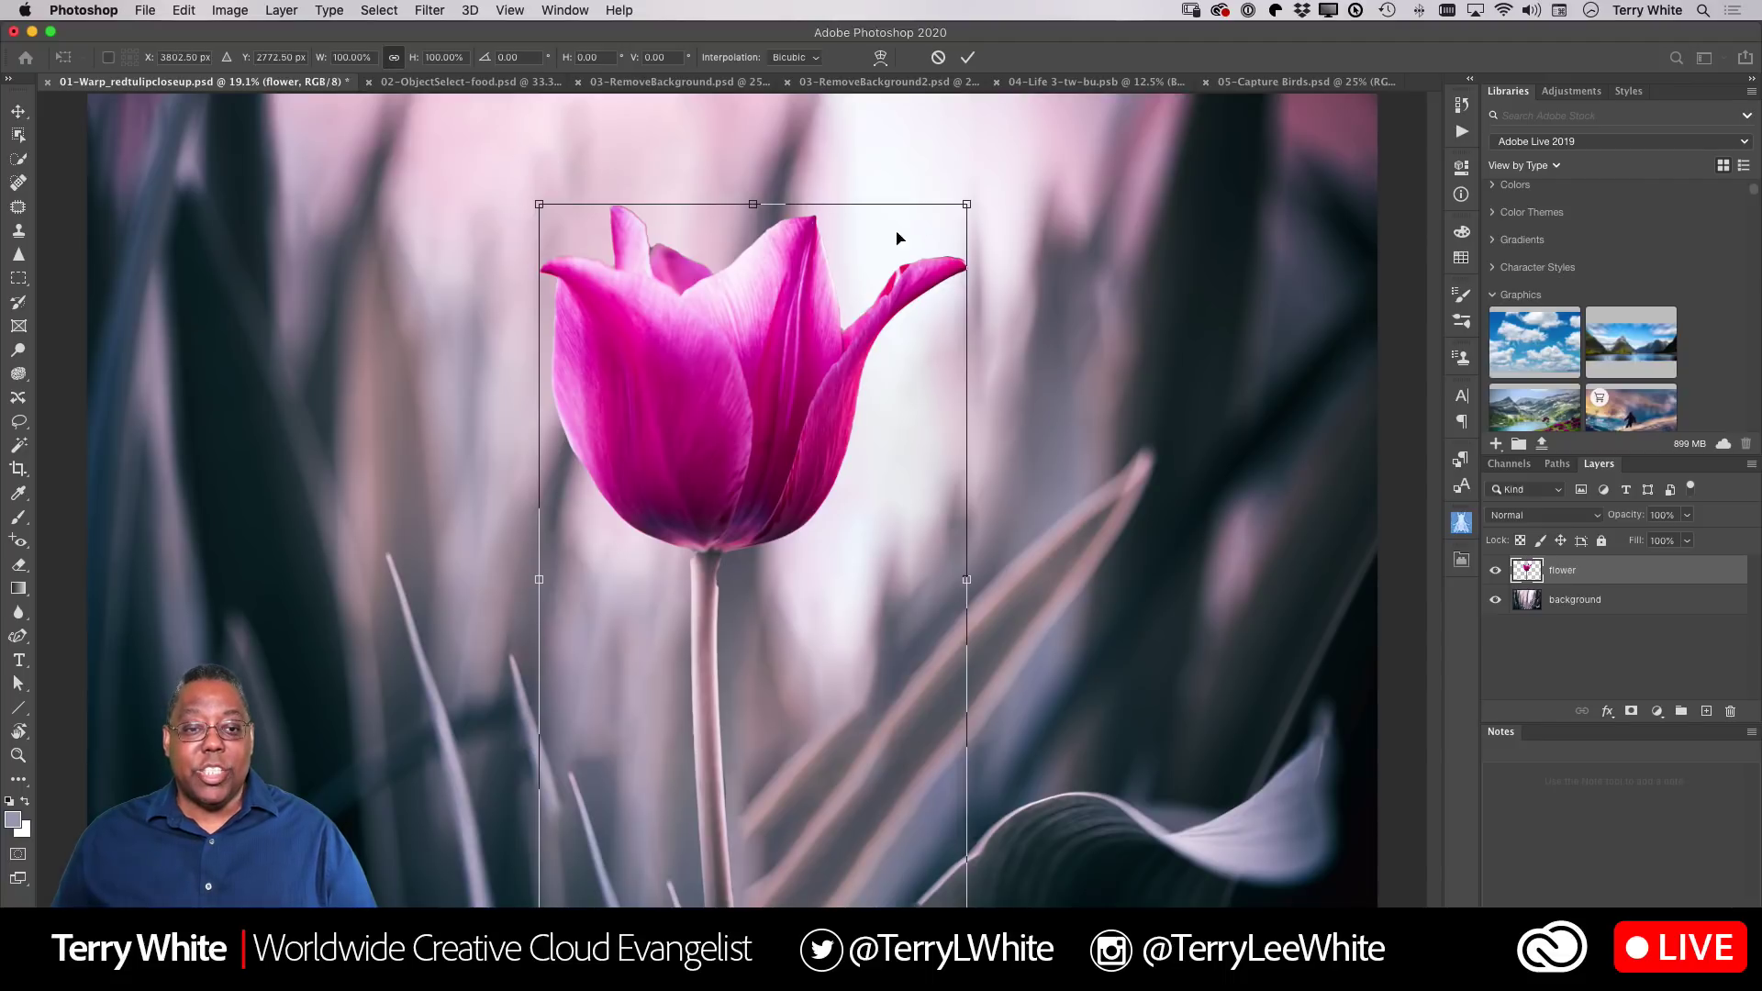
mouse_move(969, 204)
left_mouse_down()
mouse_move(1031, 212)
mouse_move(968, 221)
mouse_move(975, 189)
mouse_move(853, 298)
mouse_move(1015, 205)
mouse_move(982, 200)
left_mouse_up()
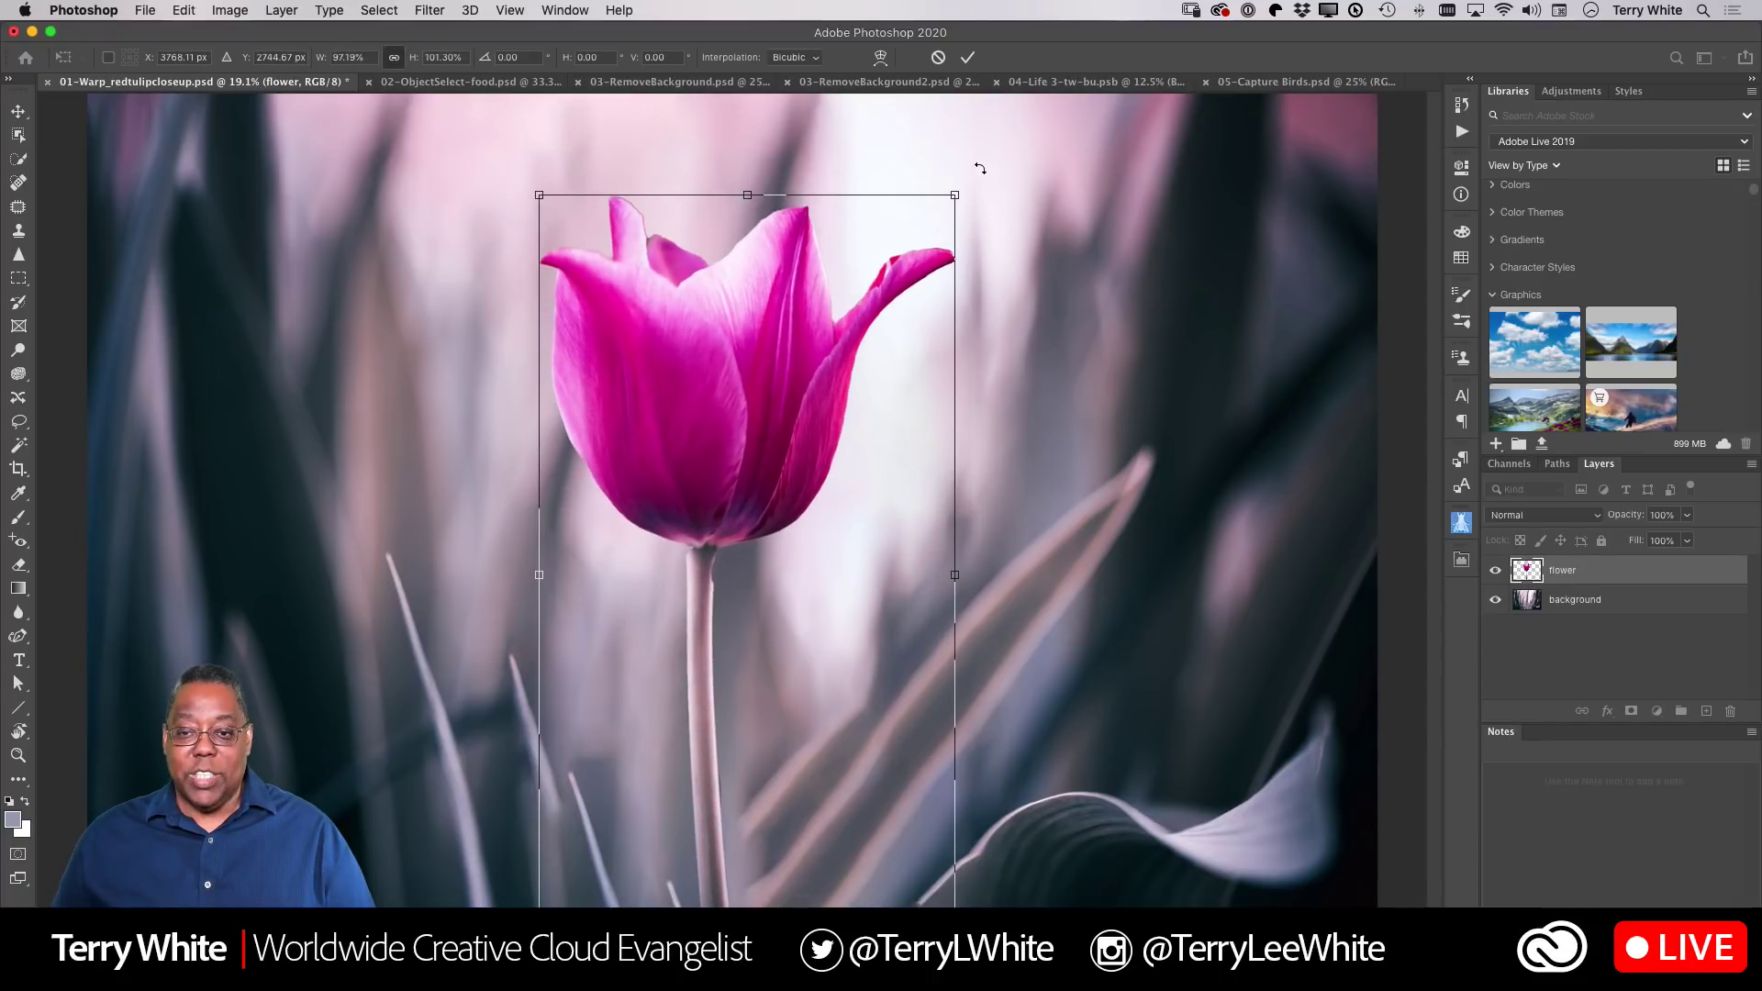
left_click(937, 57)
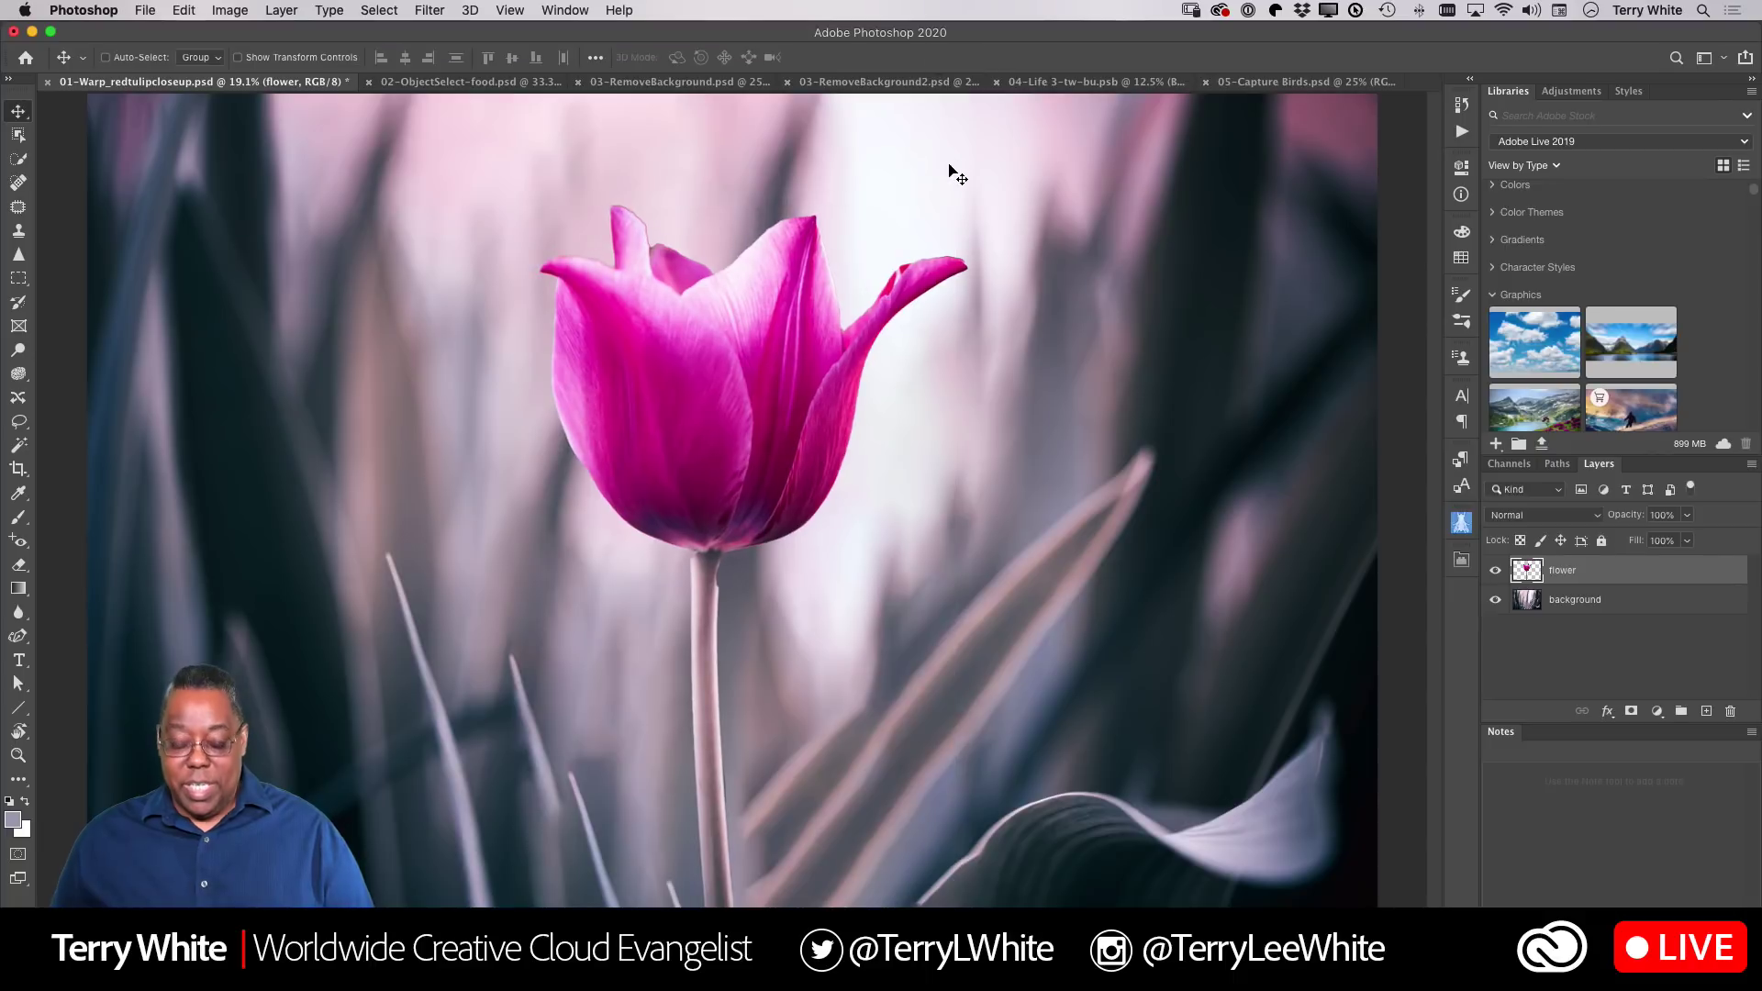
Put the flower layer into Warp mode, trying 3 x 3 and 4 x 4 grids before setting the grid to 5 x 5
key("super+t")
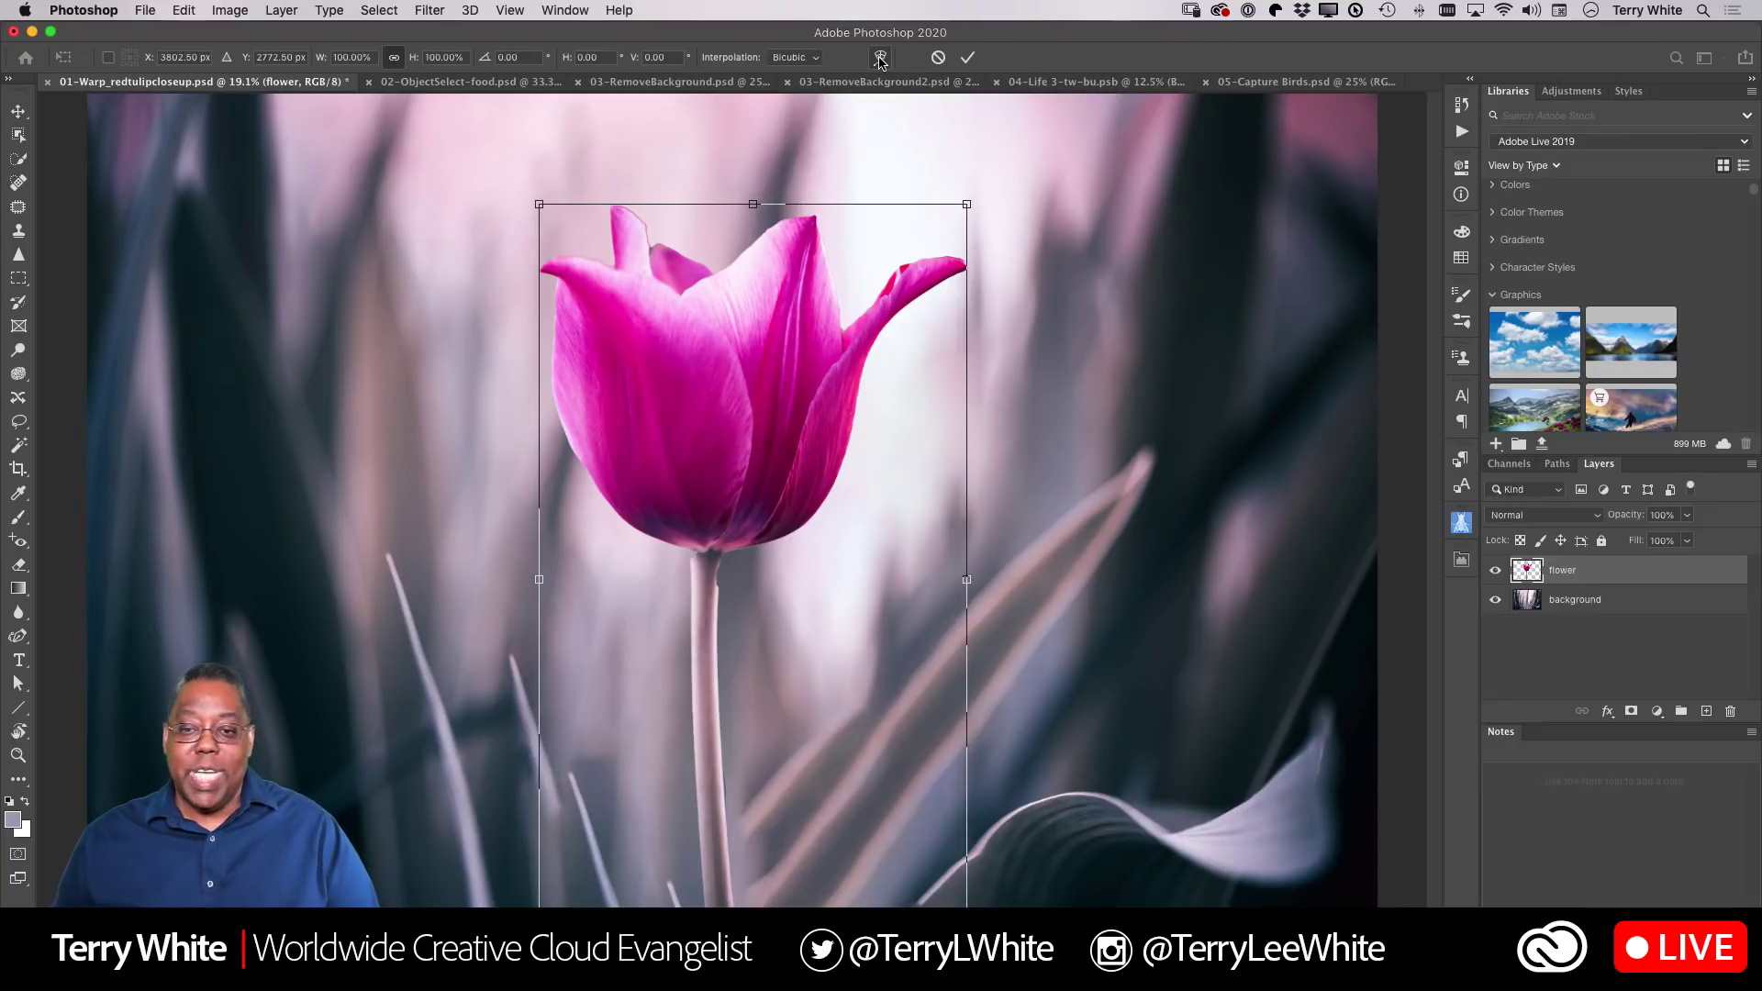
left_click(879, 57)
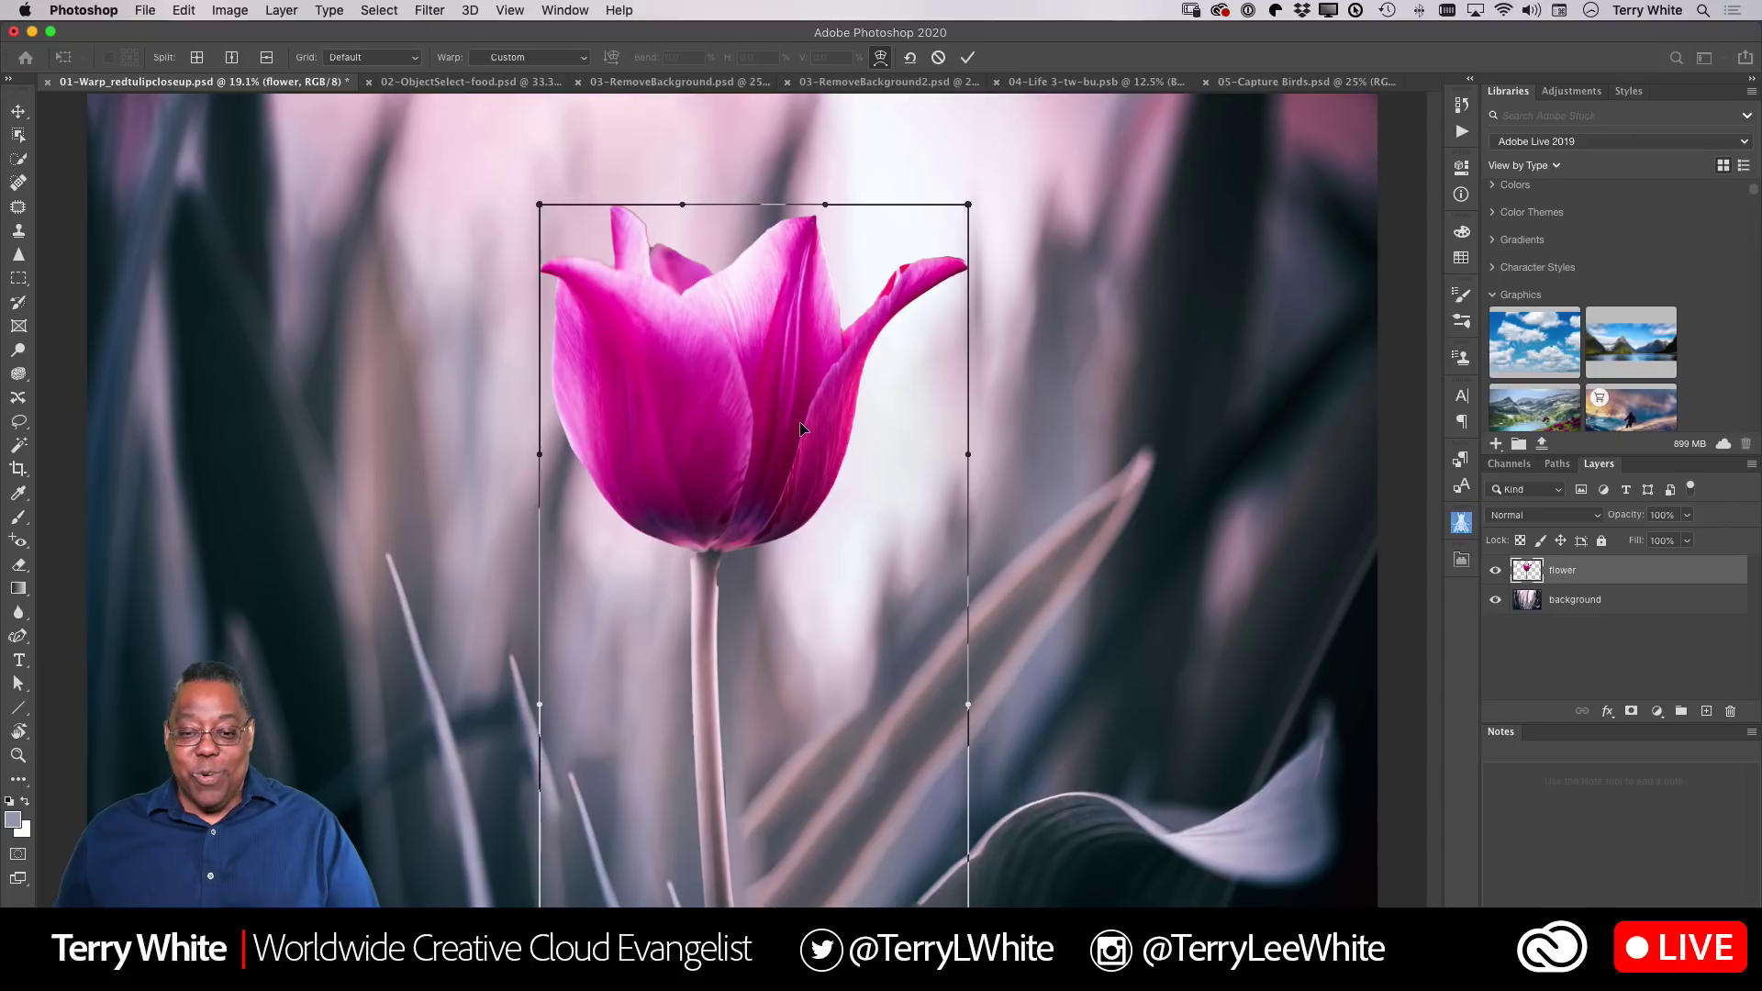
left_click(360, 59)
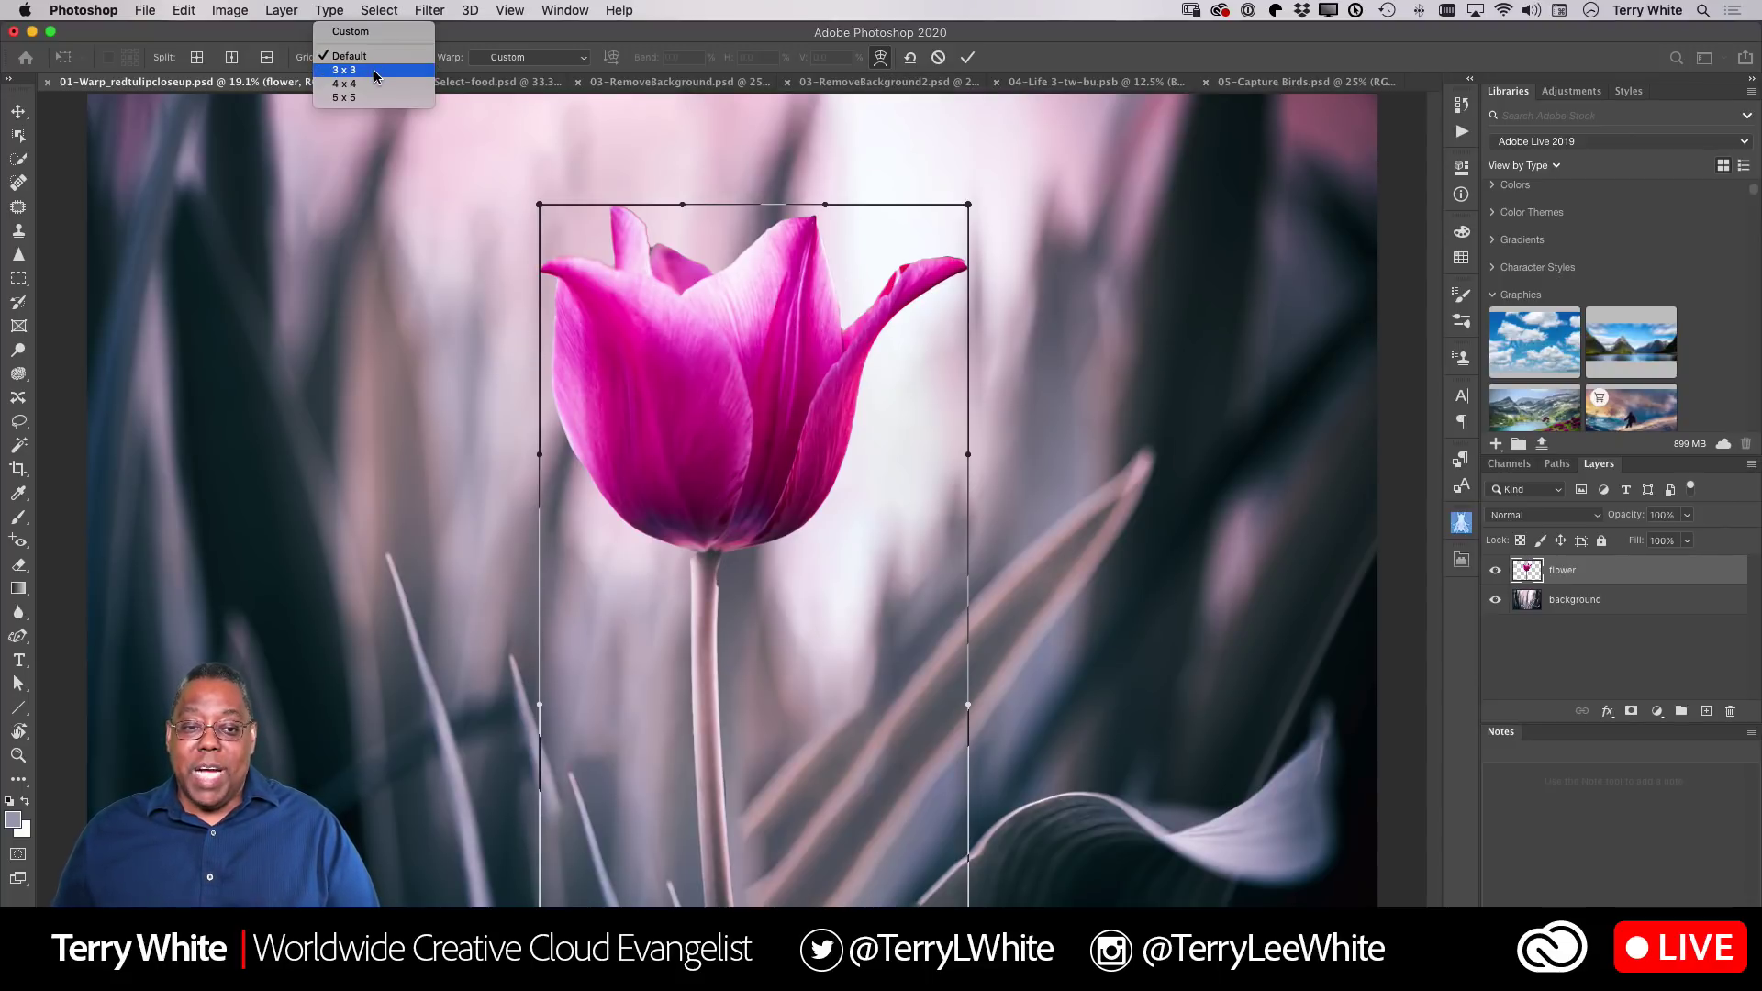
left_click(374, 70)
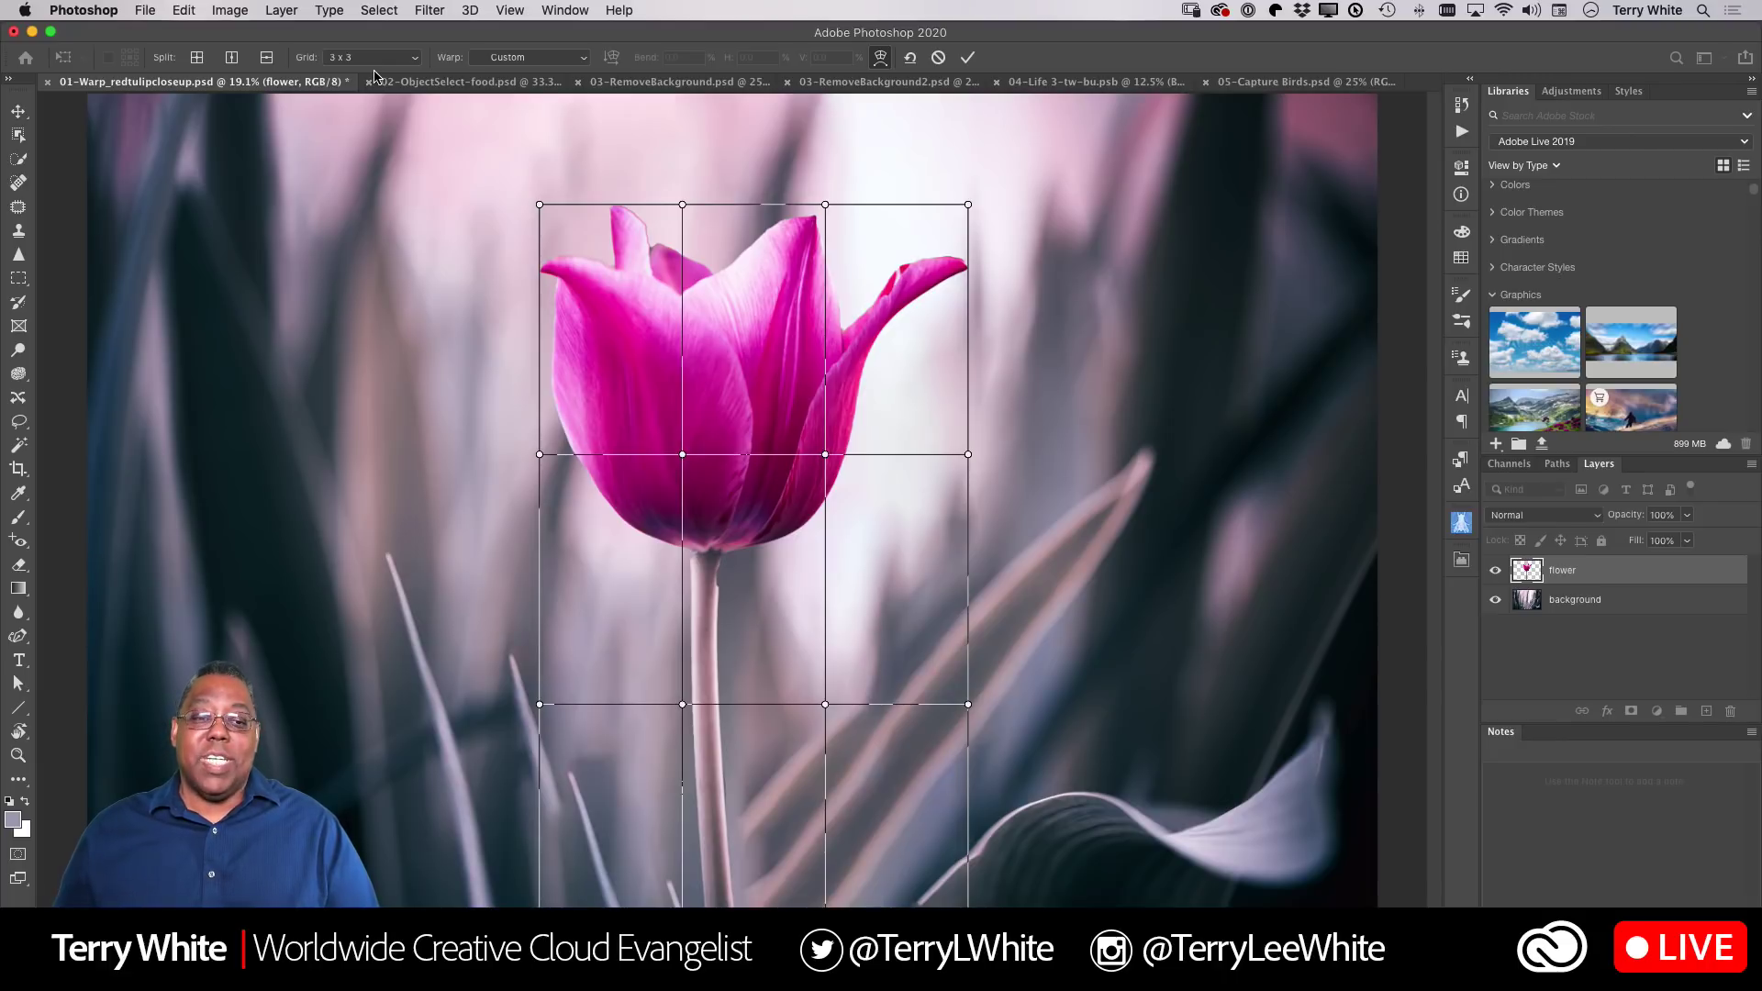
left_click(368, 57)
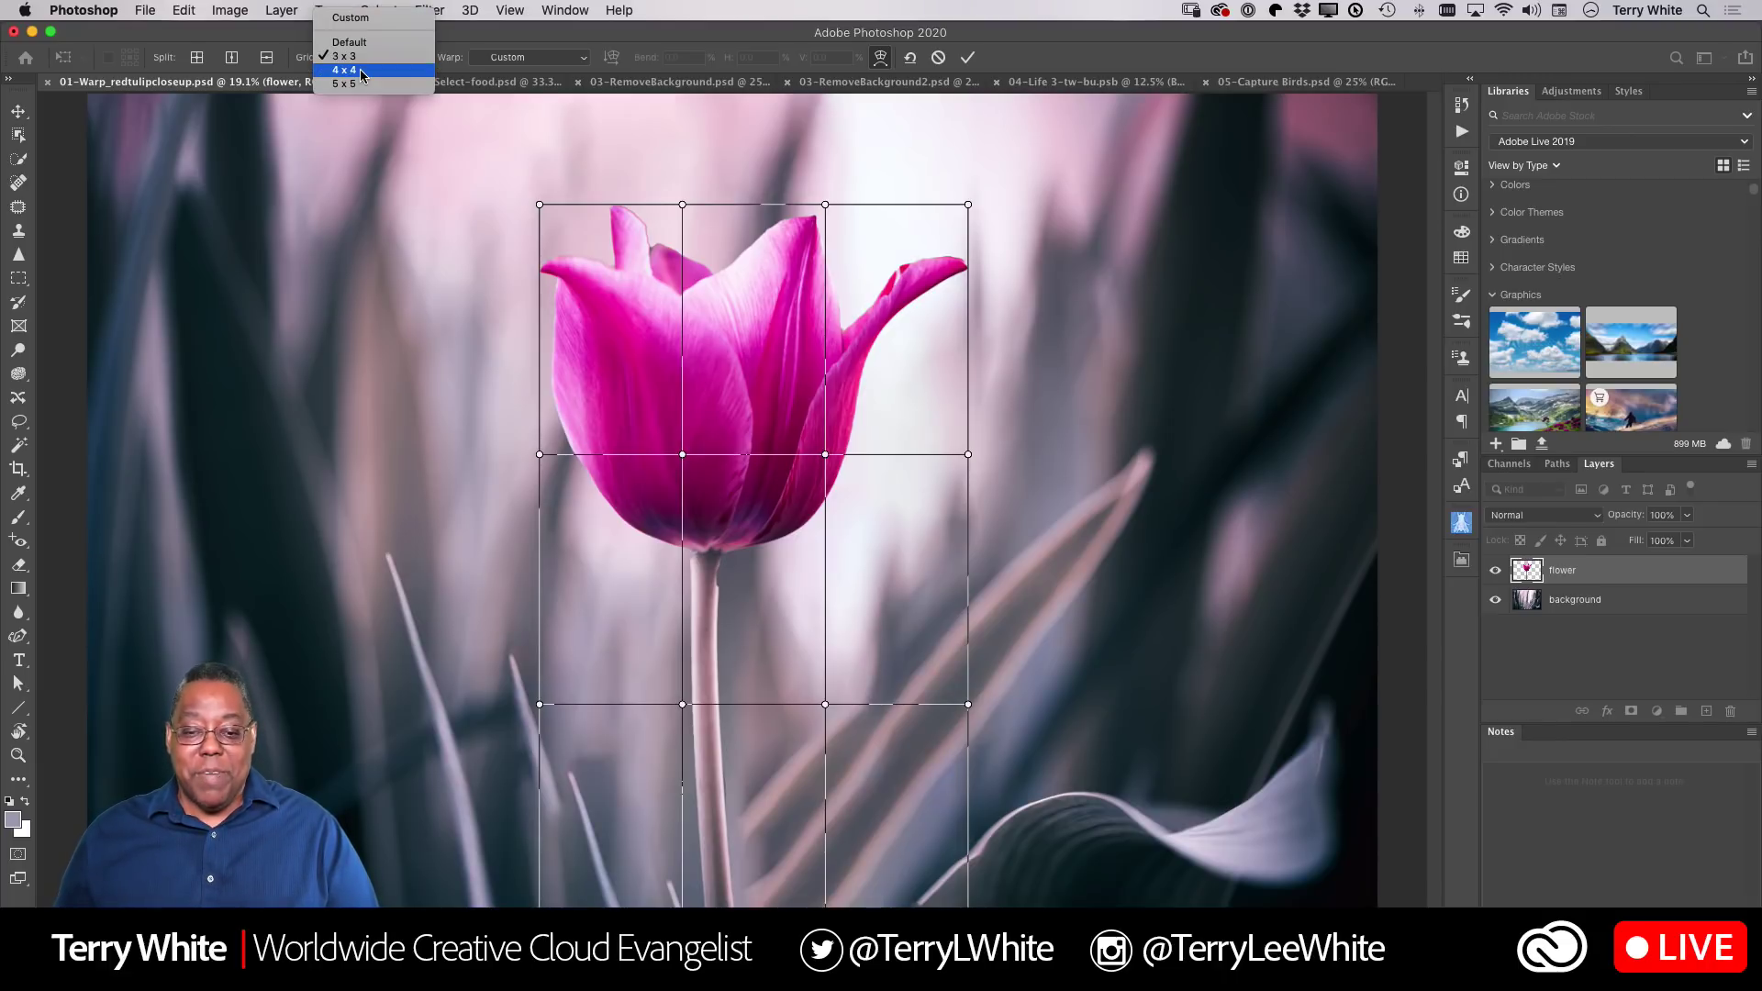
left_click(361, 70)
left_click(368, 58)
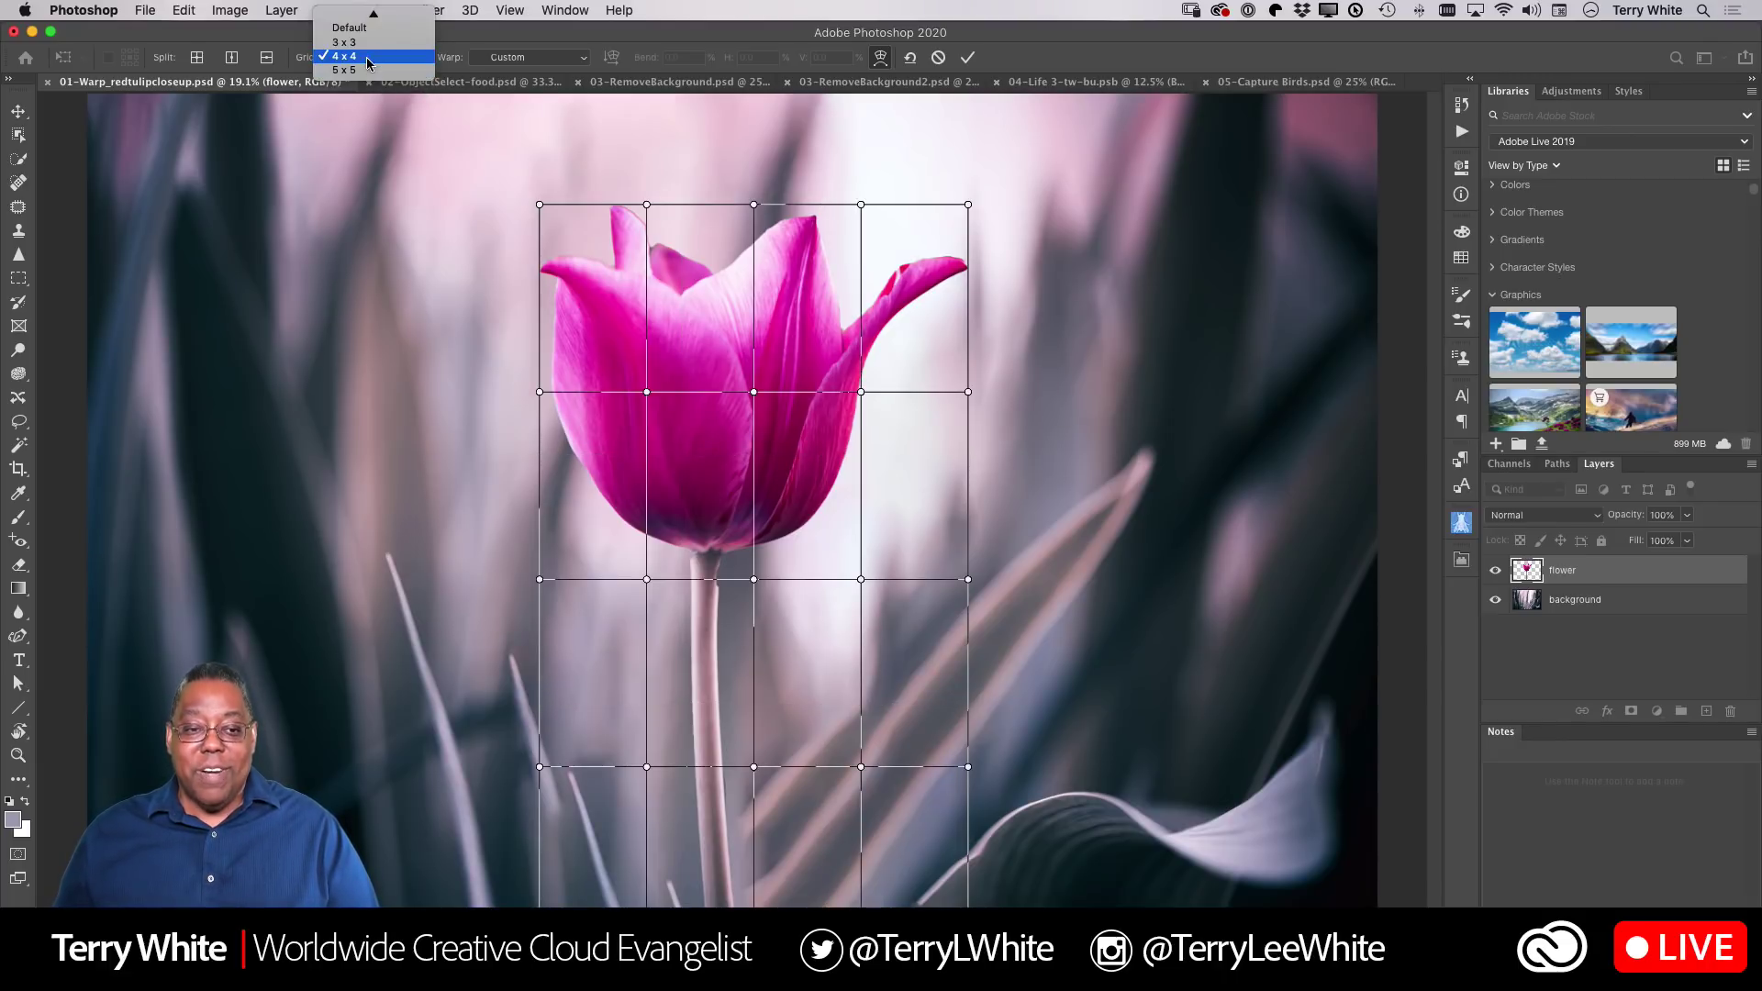
left_click(367, 70)
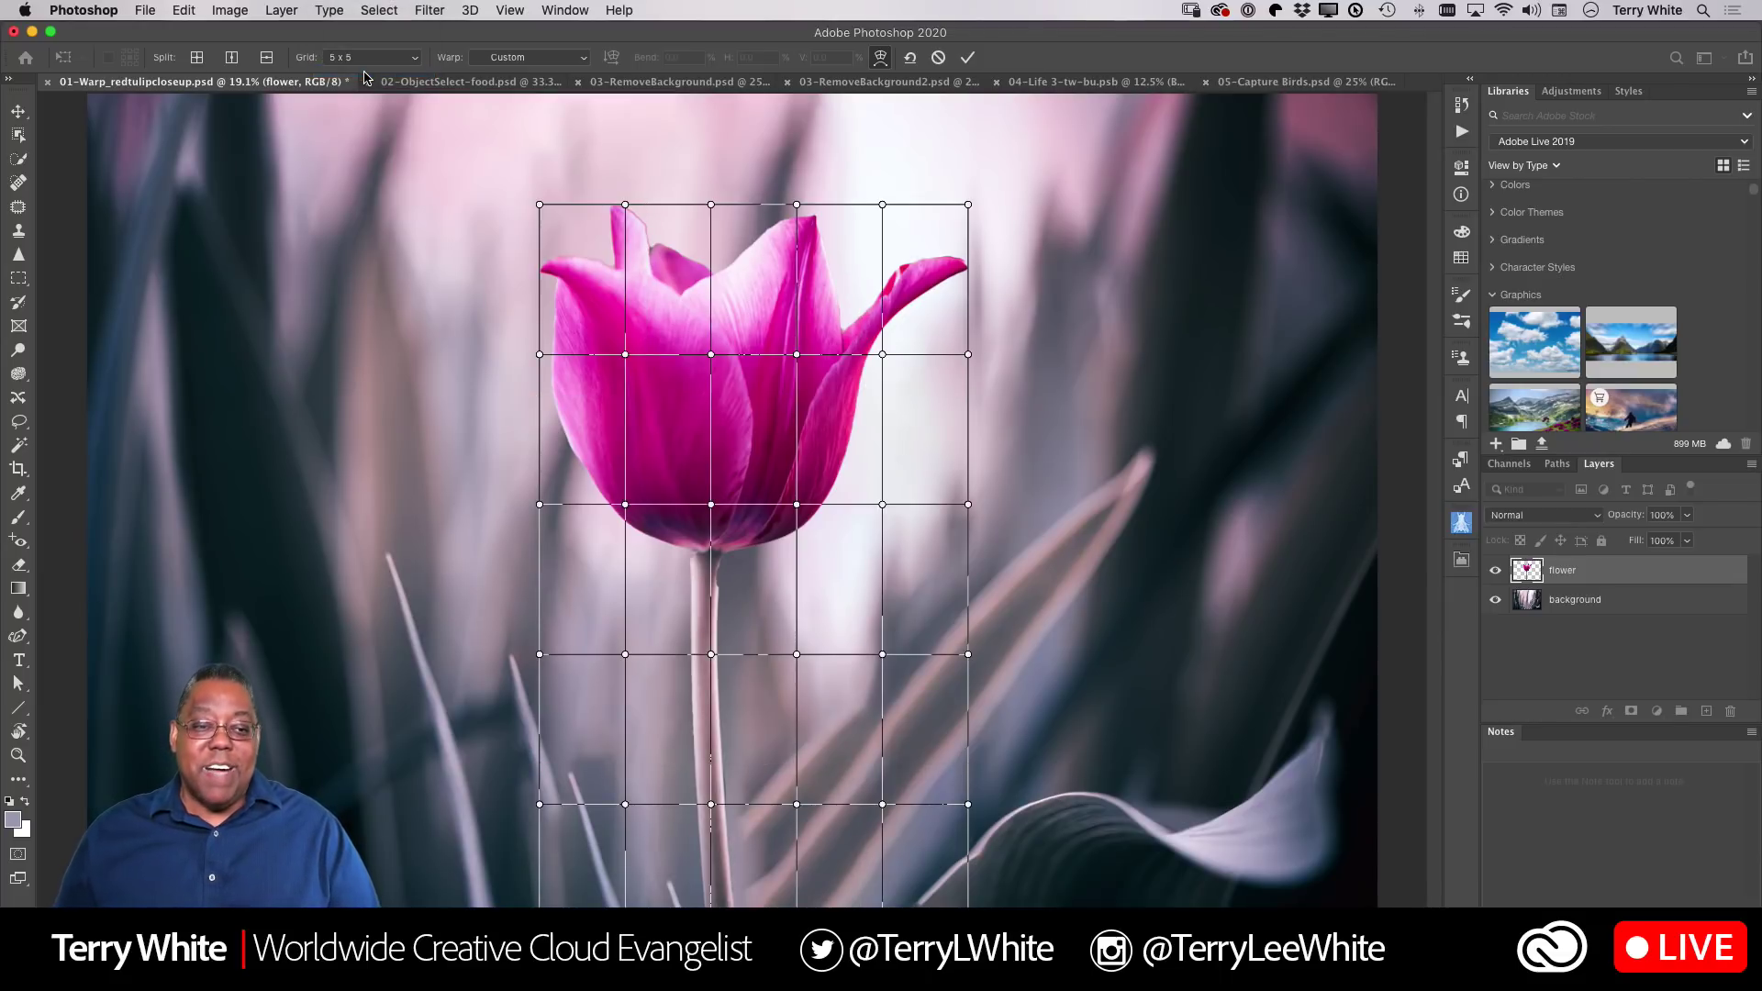
Add two crosswise splits to the warp grid, one between the tulip's right-hand petals and one at the bloom's right edge
left_click(198, 58)
left_click(833, 290)
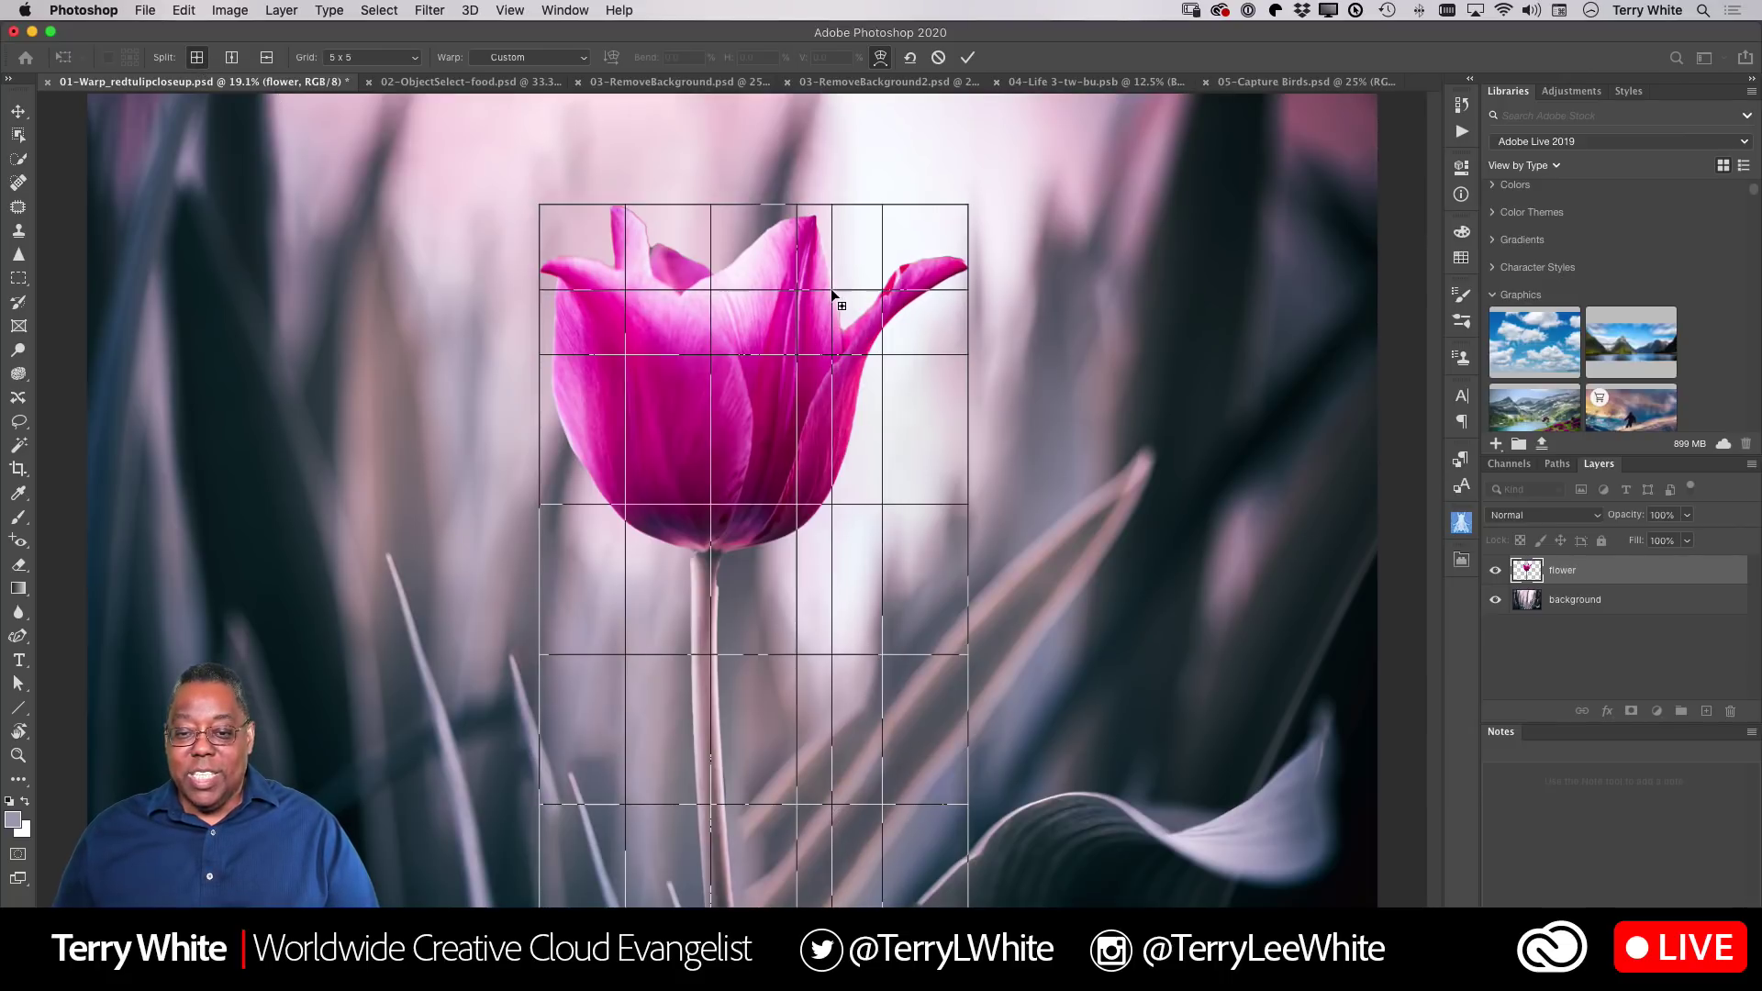
left_click(831, 290)
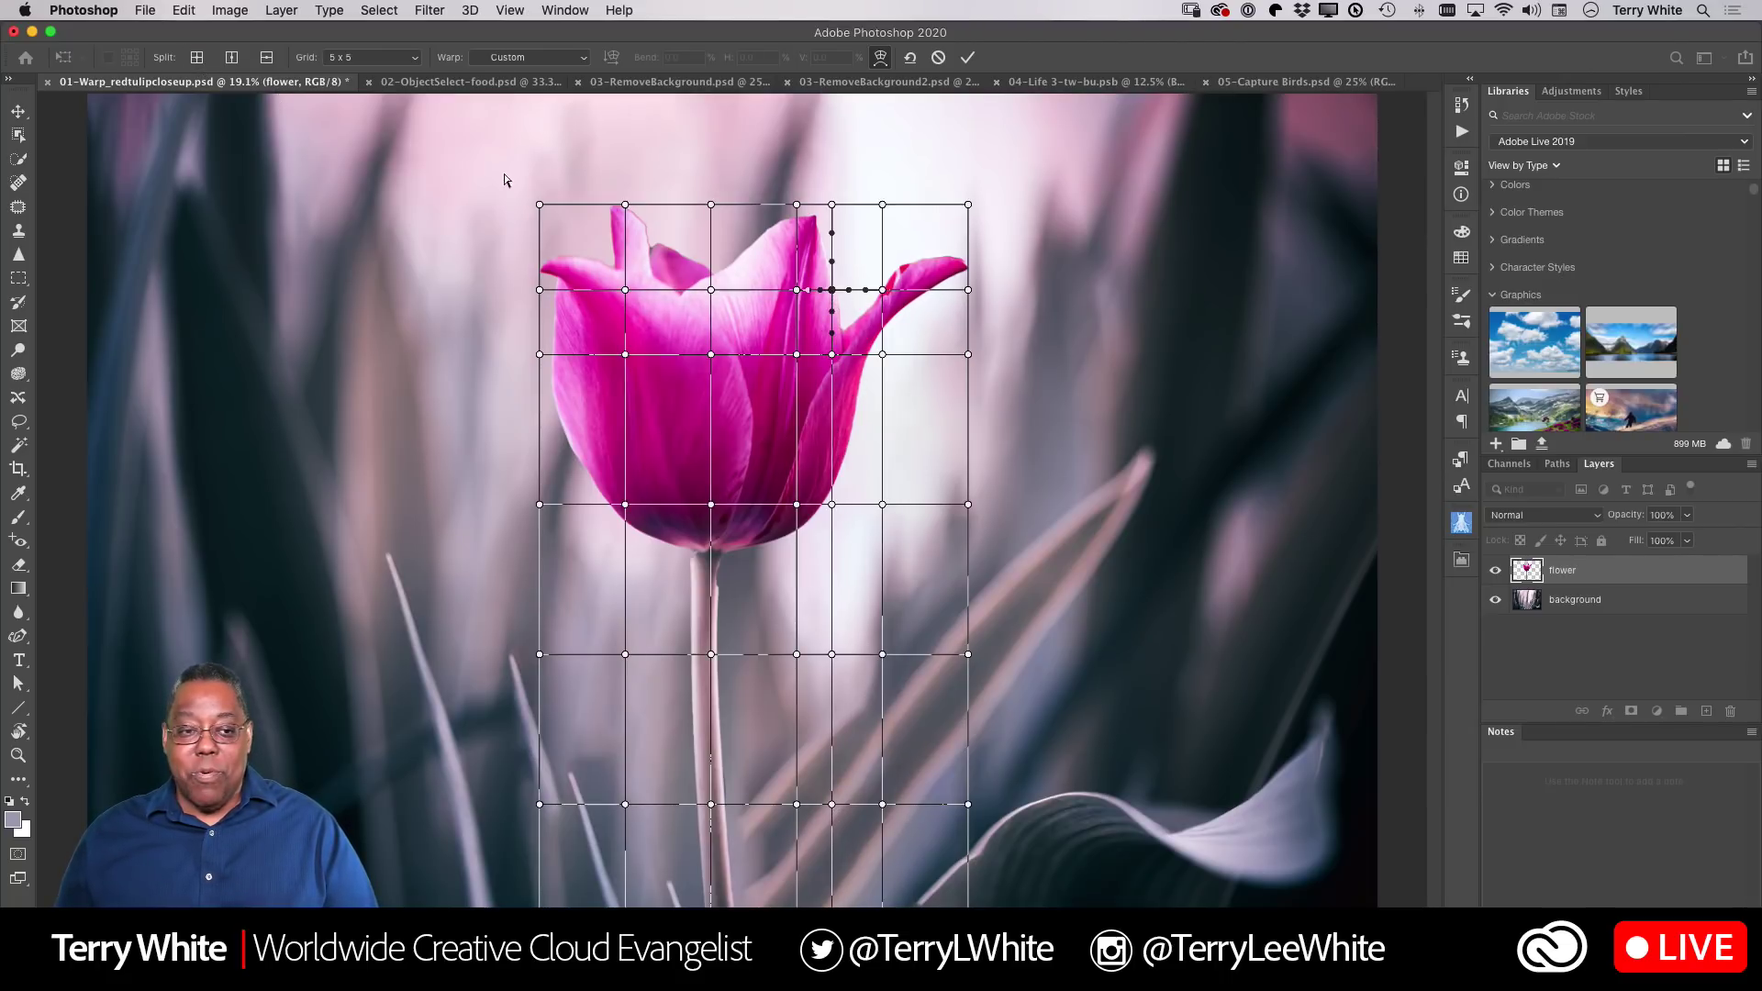
left_click(196, 57)
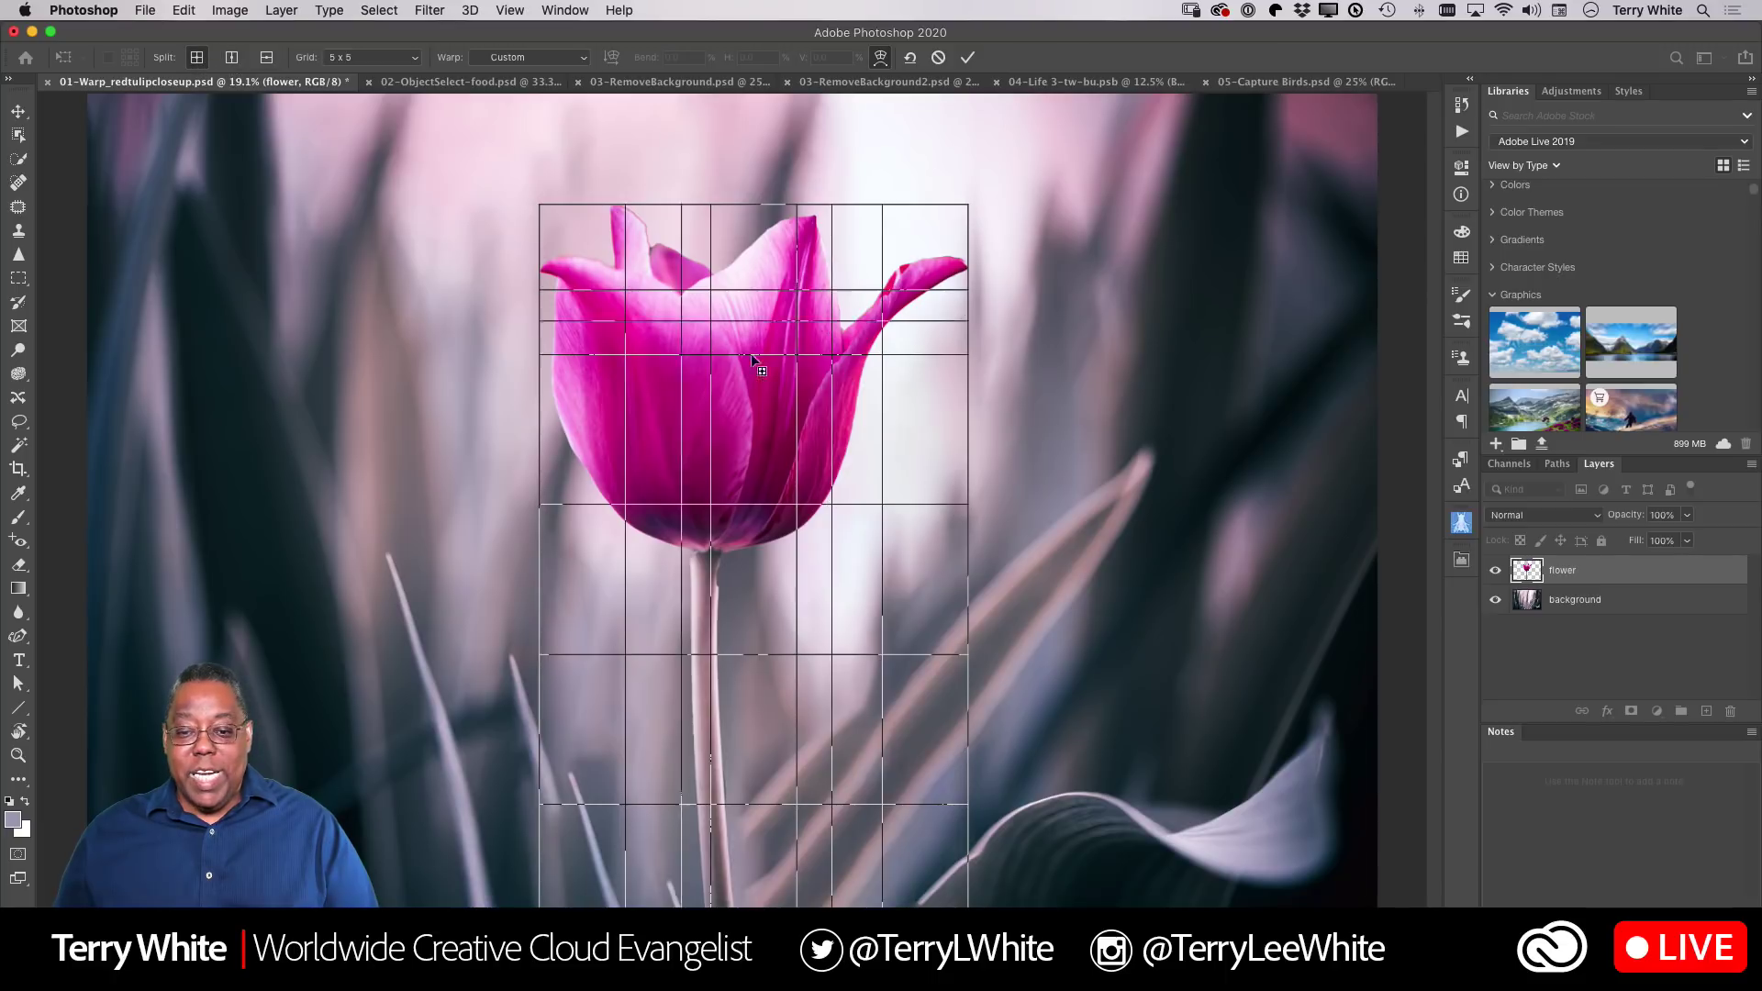
left_click(853, 413)
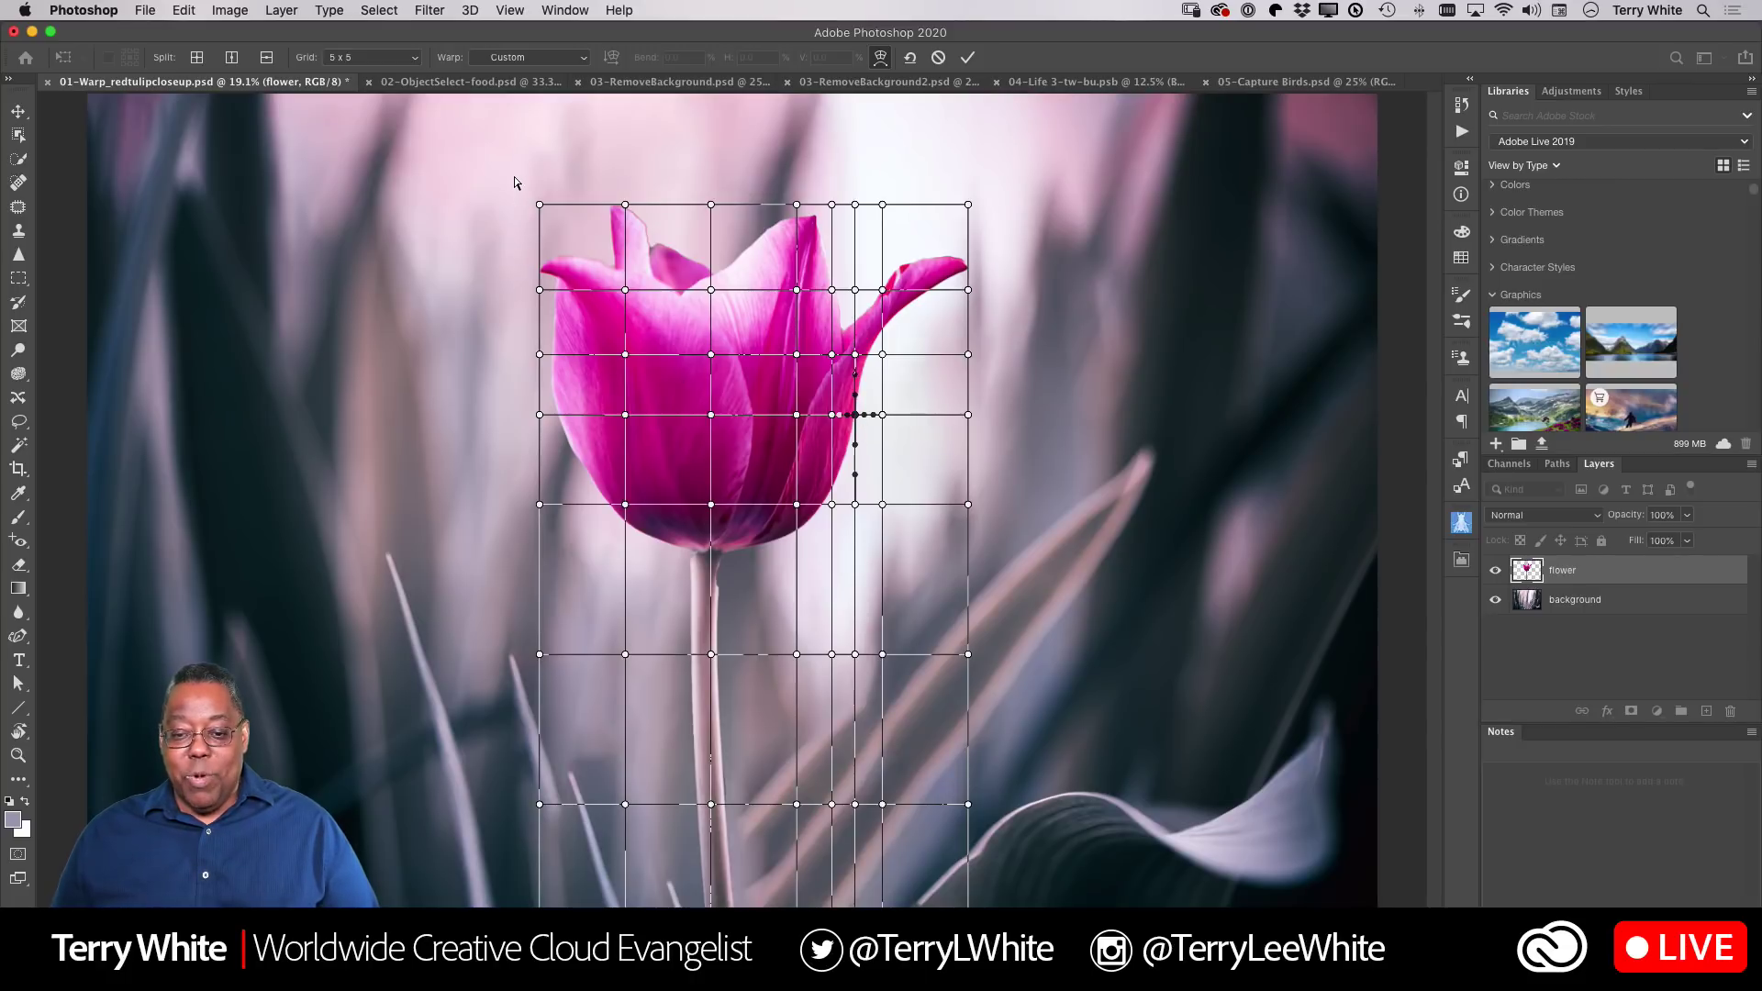
Select the warp grid points over the upper bloom, enlarge and raise them slightly as a group, and apply the warp
left_click_drag(505, 175, 981, 443)
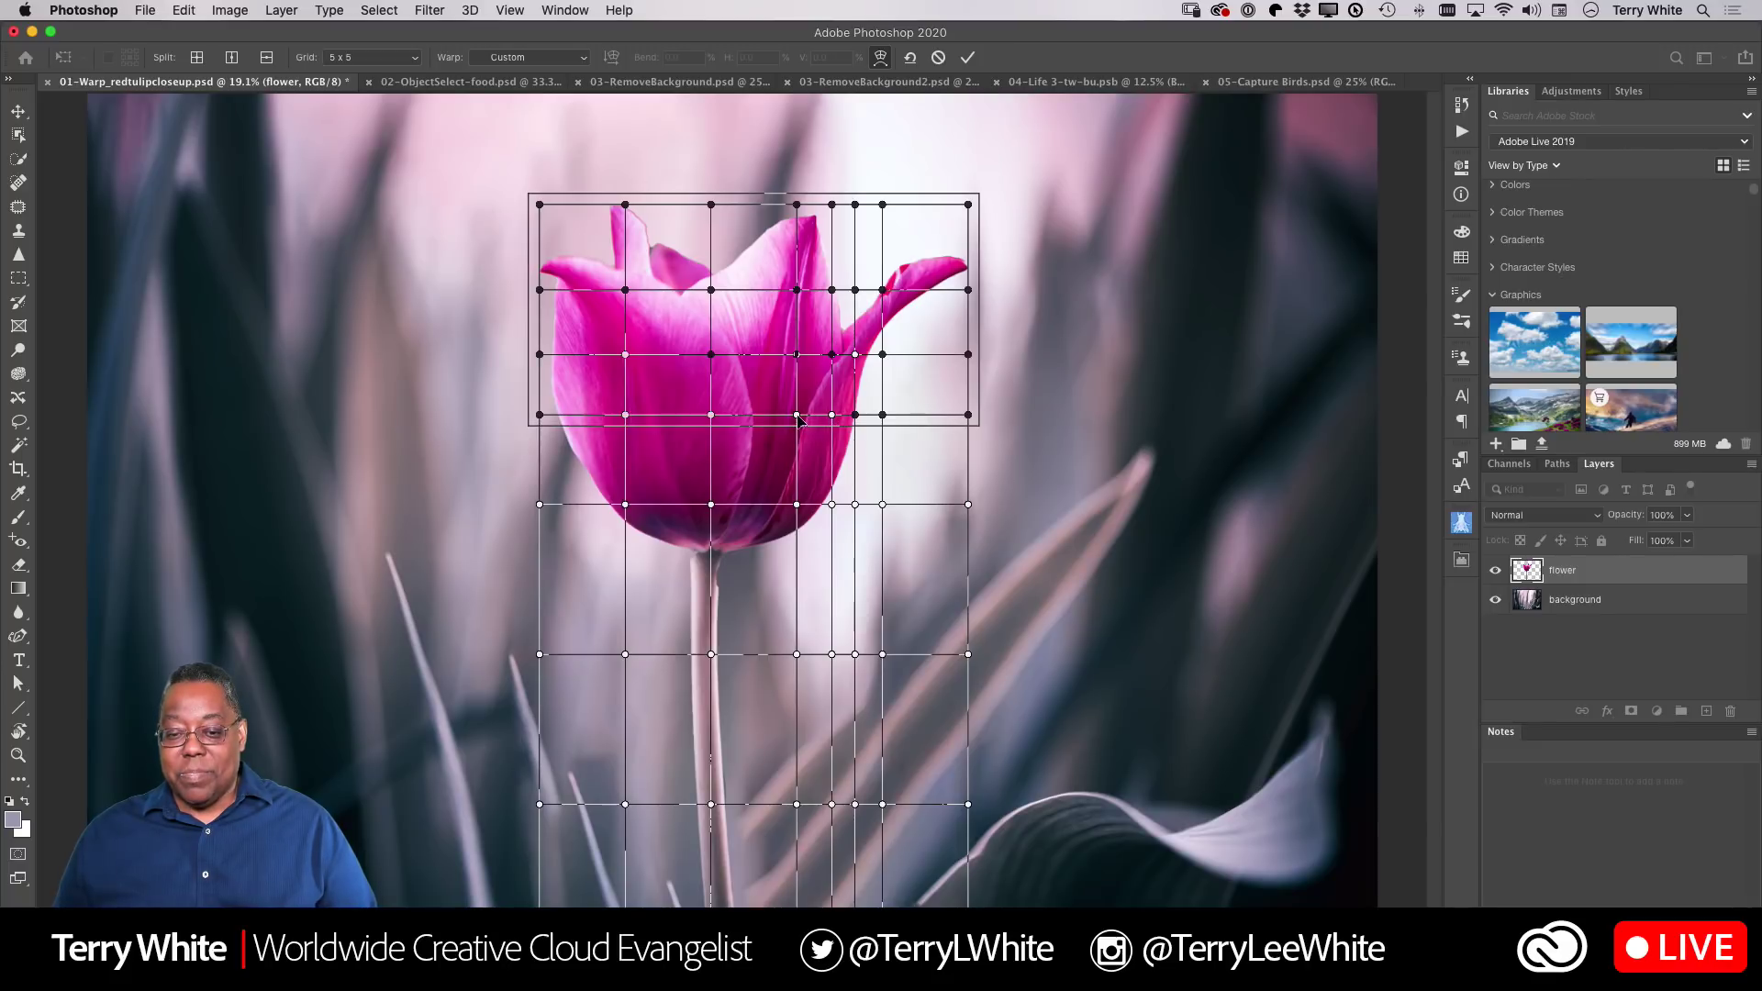
left_click_drag(968, 204, 889, 215)
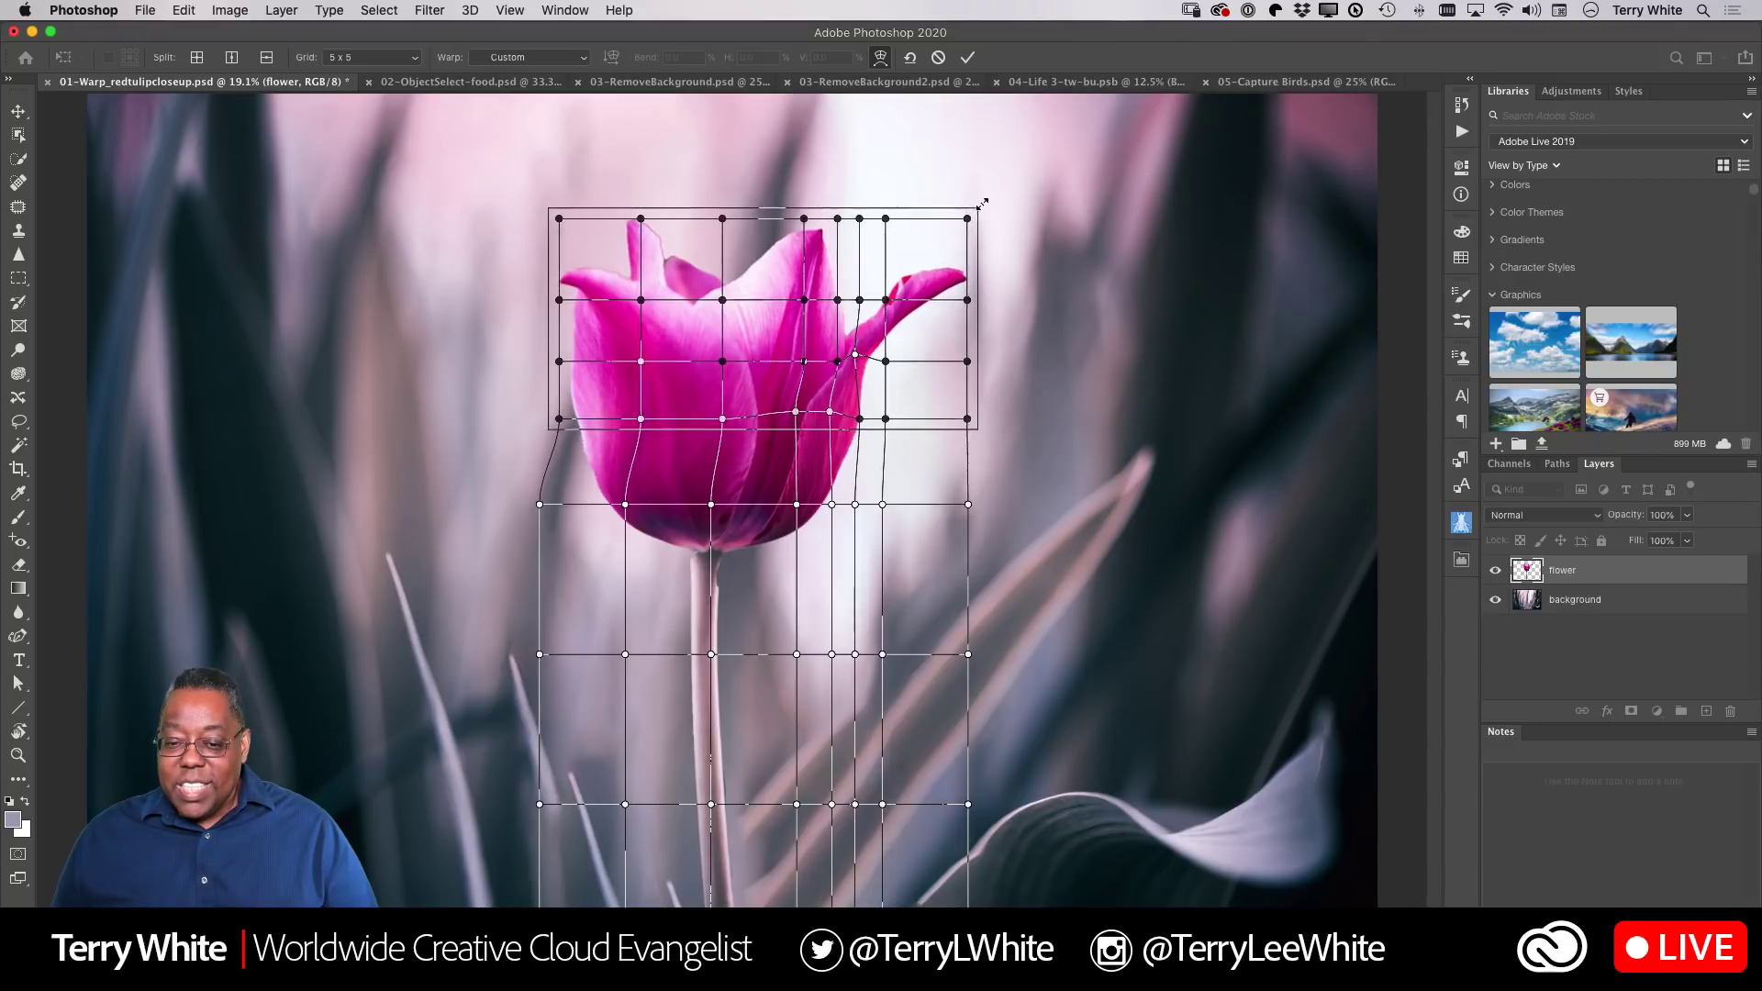
left_click_drag(975, 209, 1006, 179)
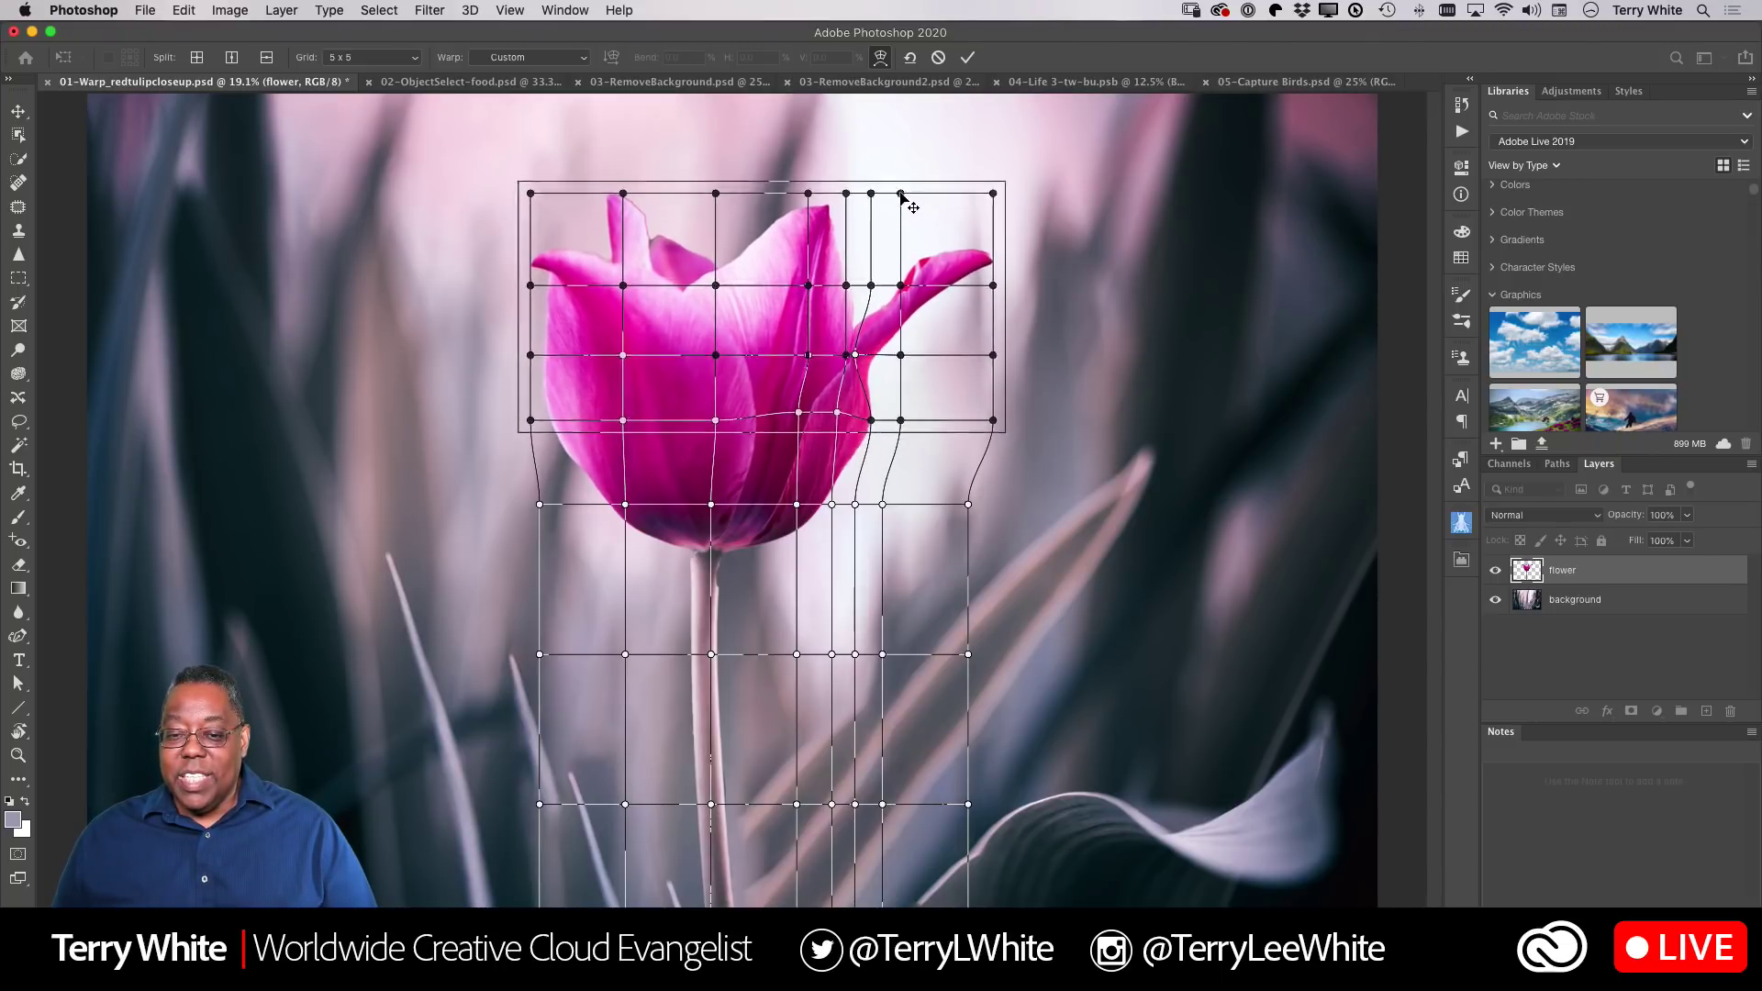
left_click_drag(900, 193, 896, 176)
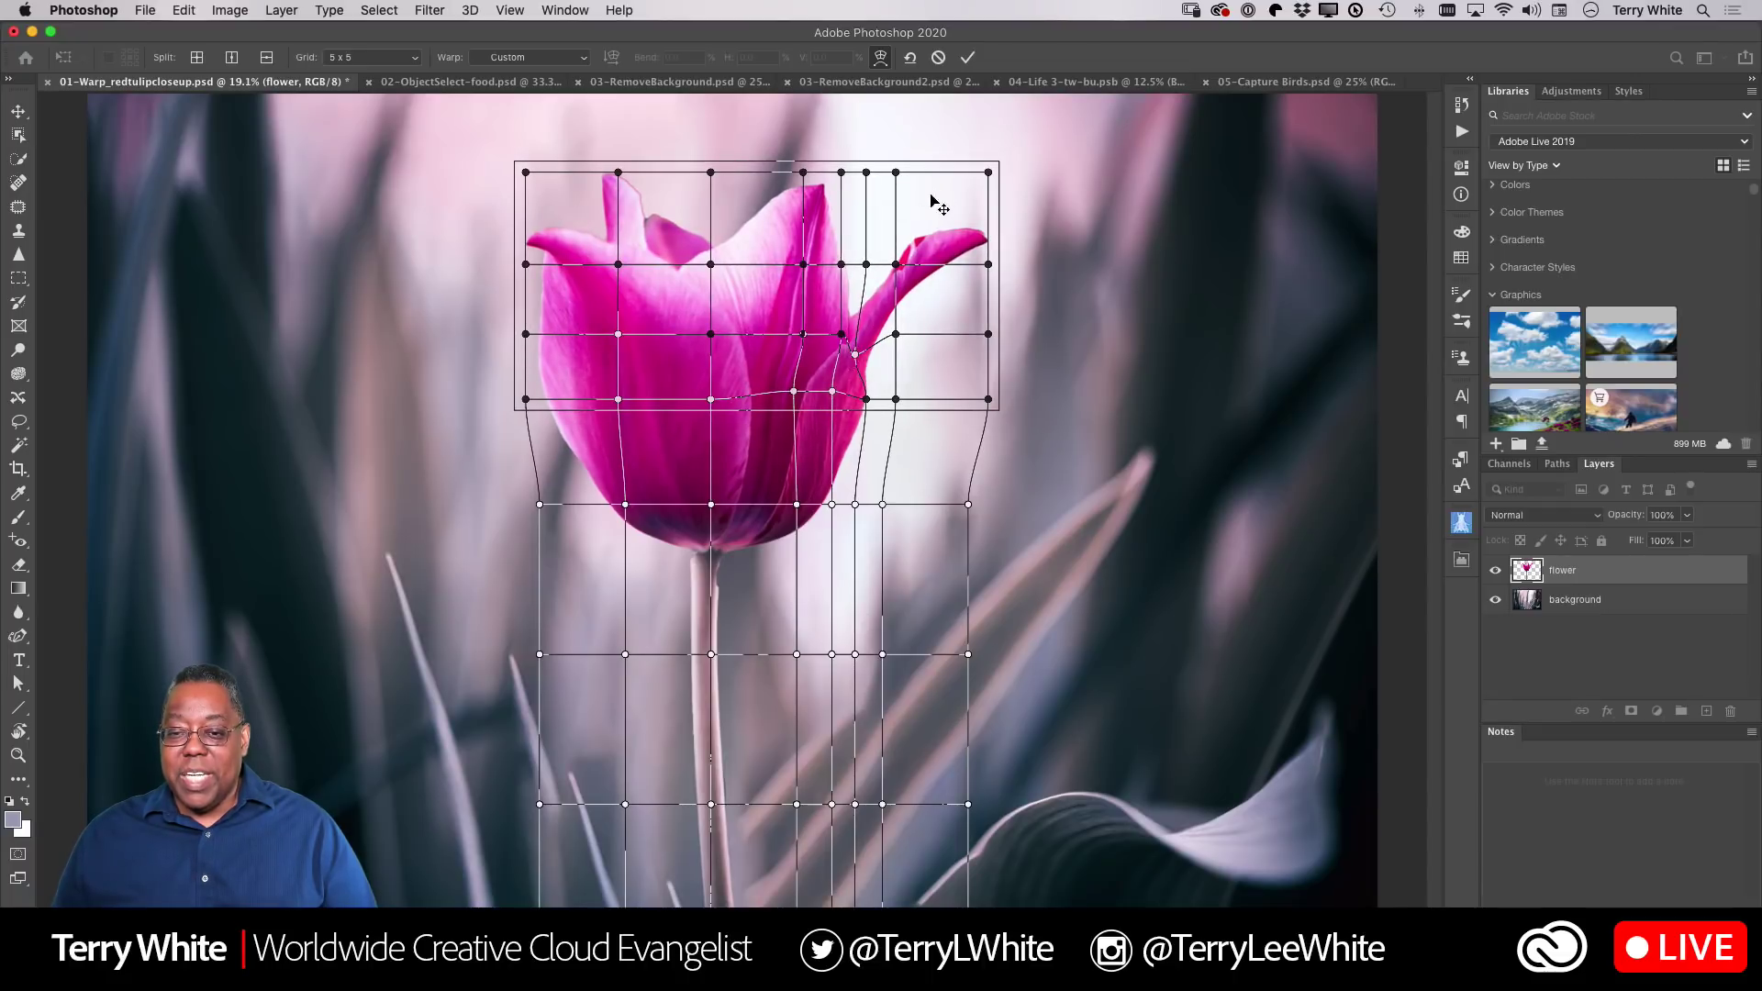
mouse_move(896, 175)
left_mouse_down()
mouse_move(951, 181)
mouse_move(877, 189)
mouse_move(904, 210)
mouse_move(902, 187)
left_mouse_up()
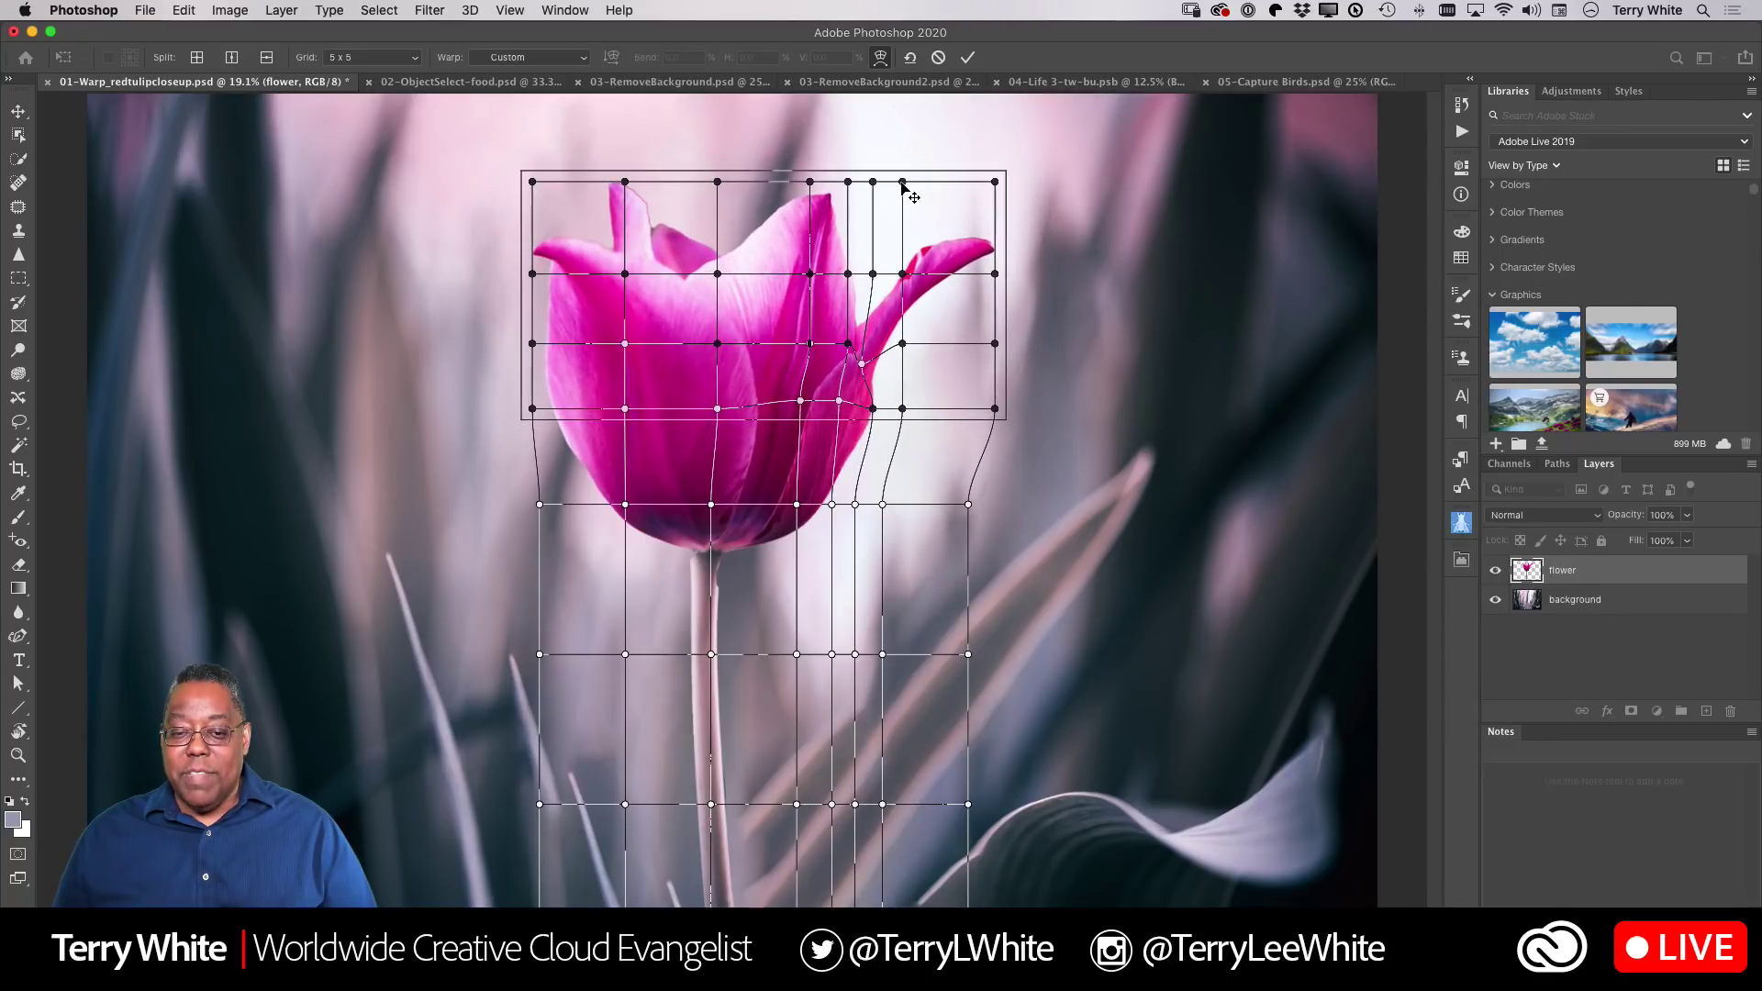
left_click(971, 63)
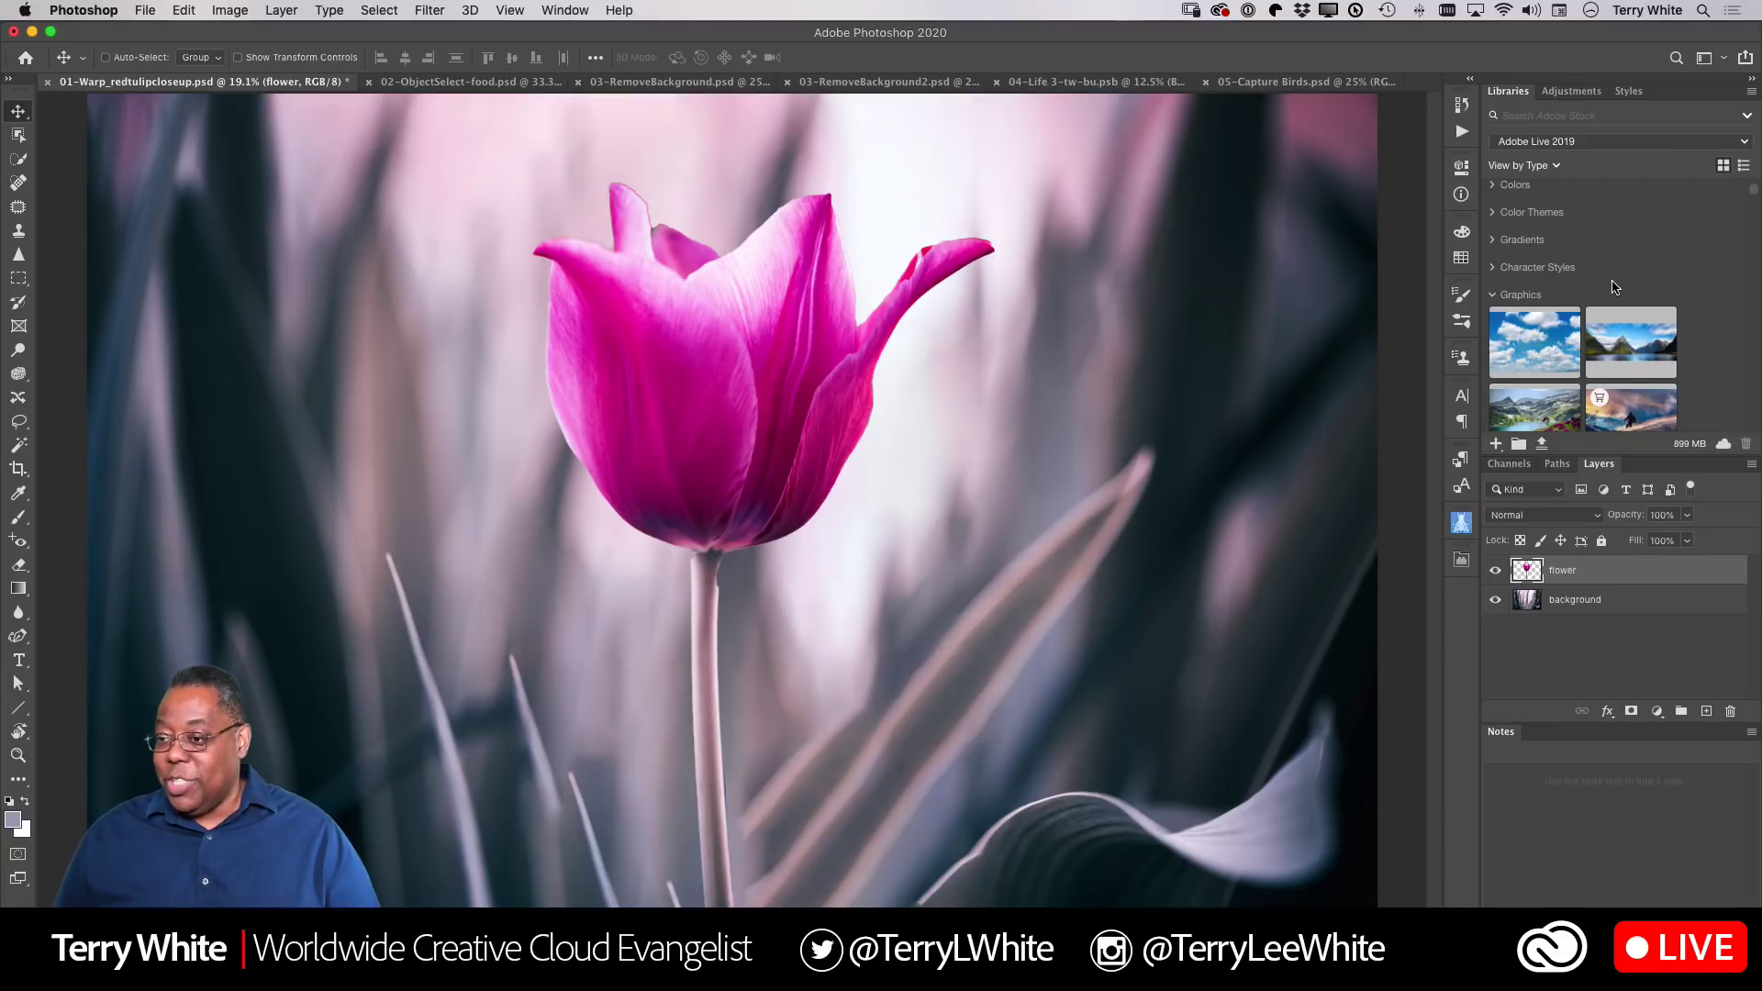
Look through the graphics of the Adobe Live 2019 library and switch to the Adobe MAX Keynote 2019 library
scroll(1556, 331, "down", 5)
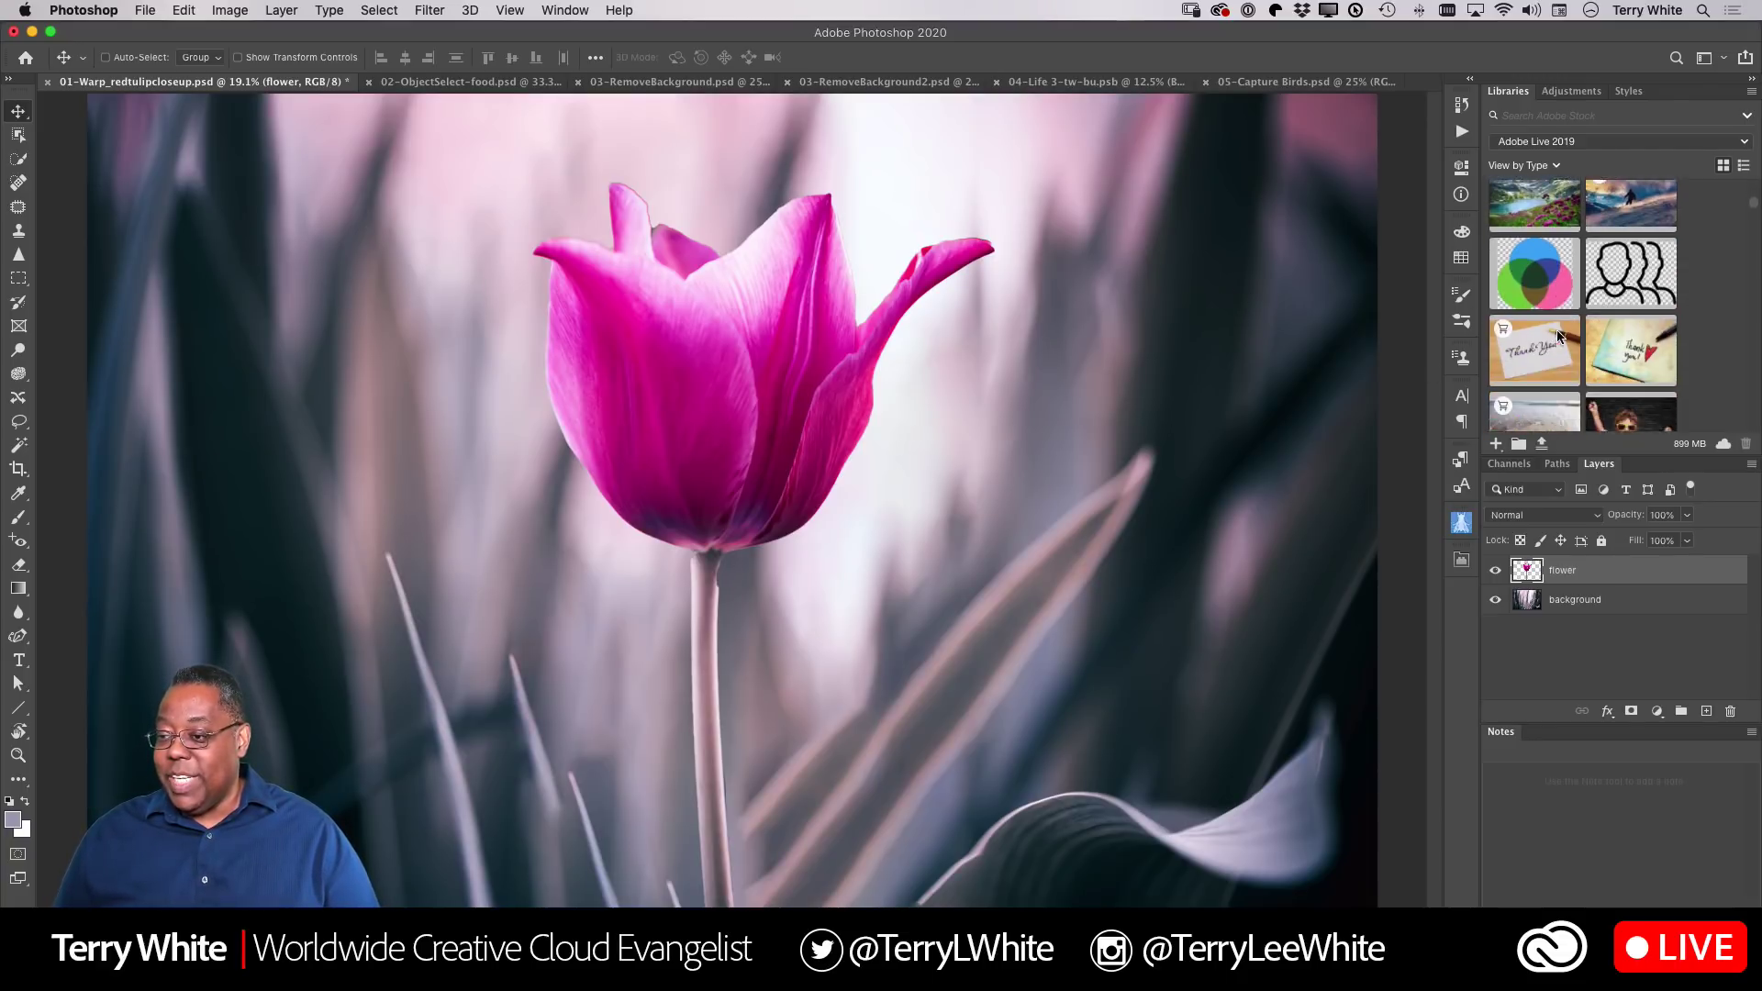
scroll(1556, 336, "up", 5)
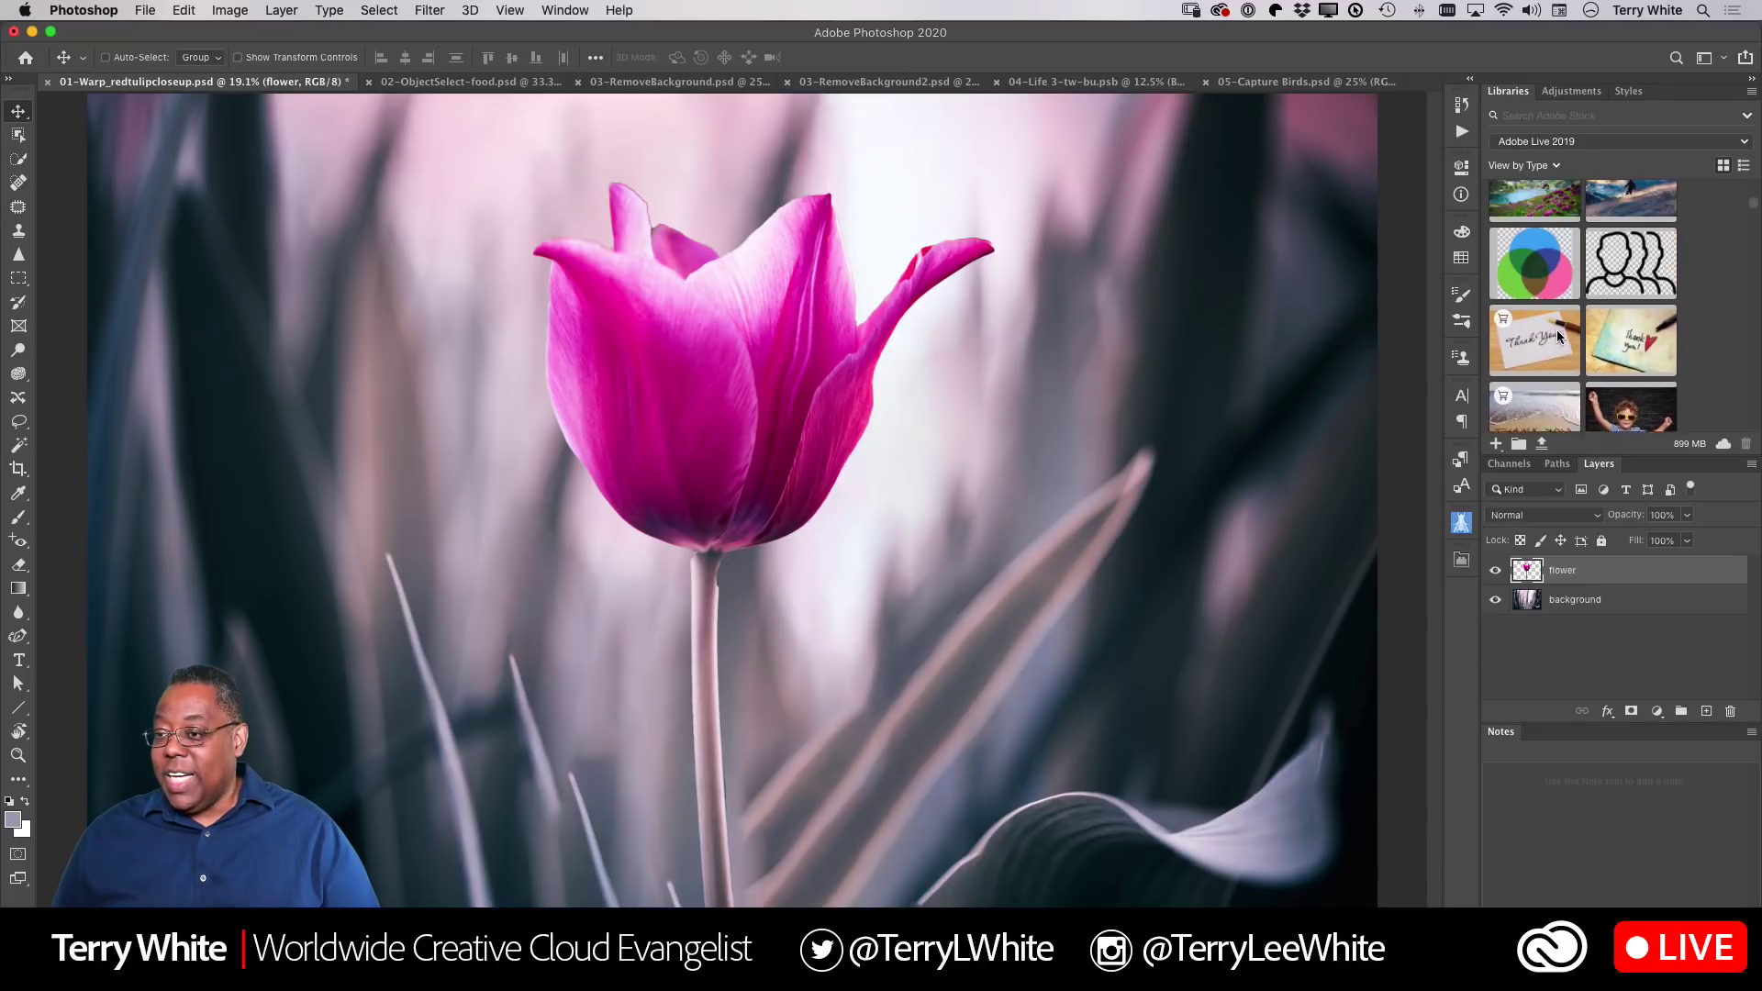
left_click(1558, 143)
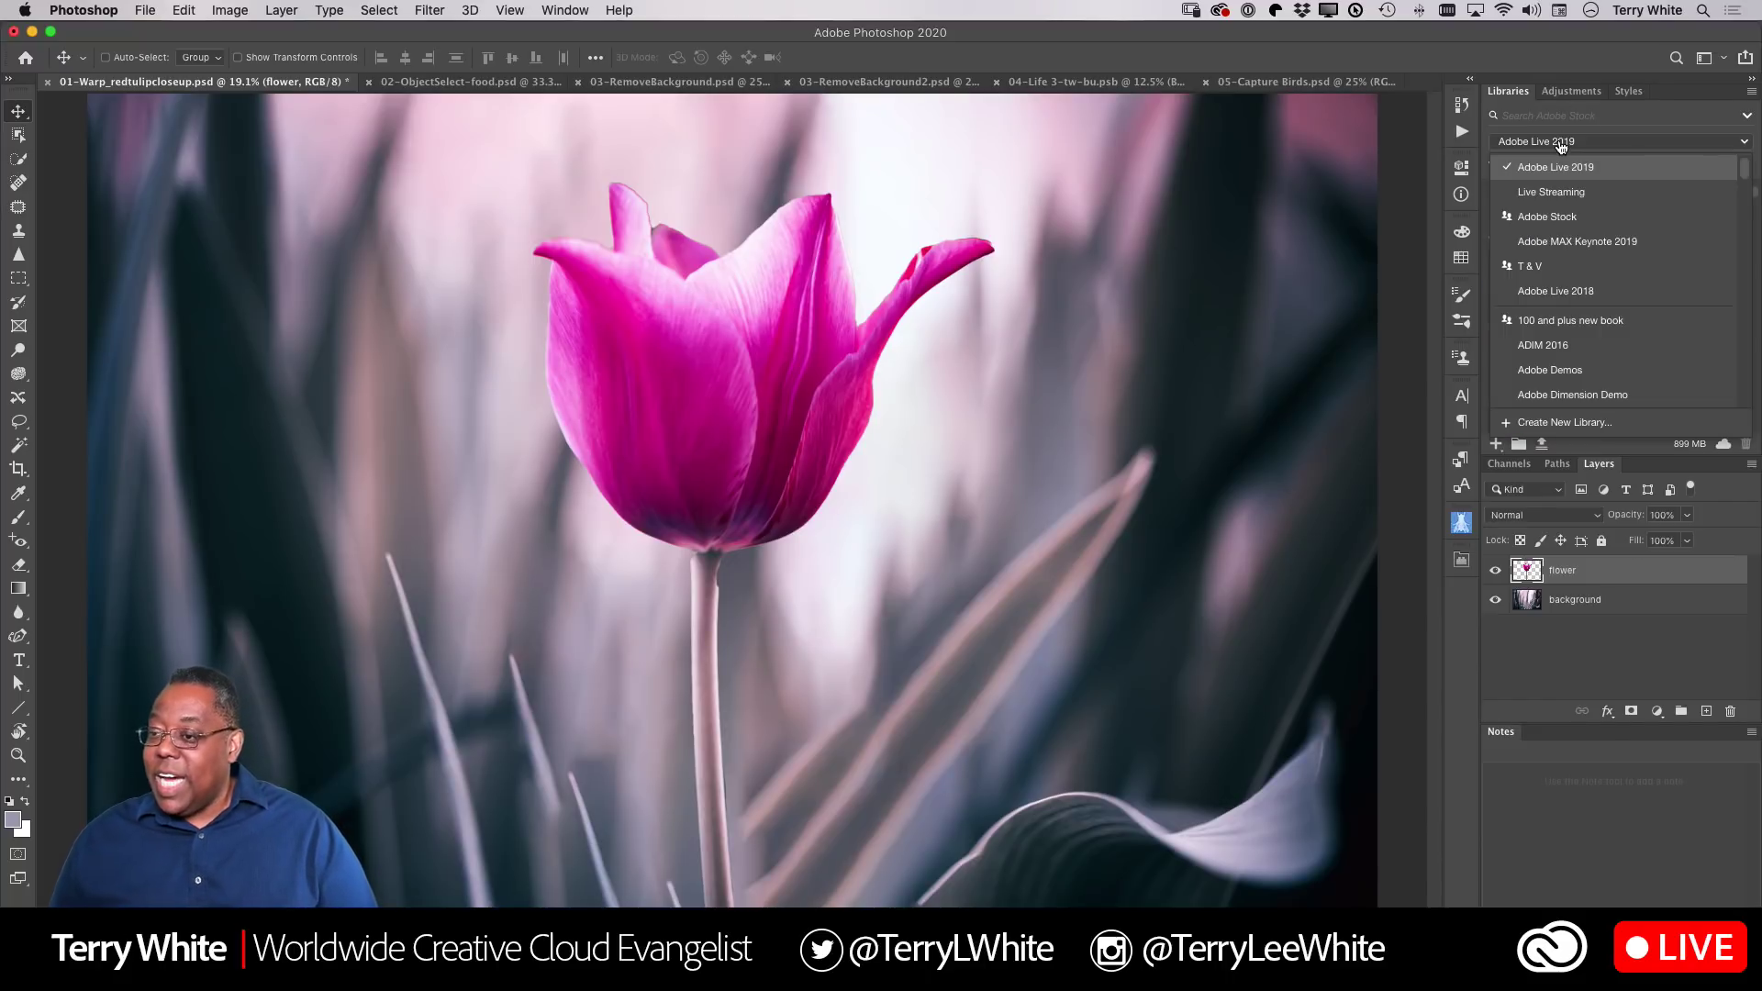
left_click(1587, 241)
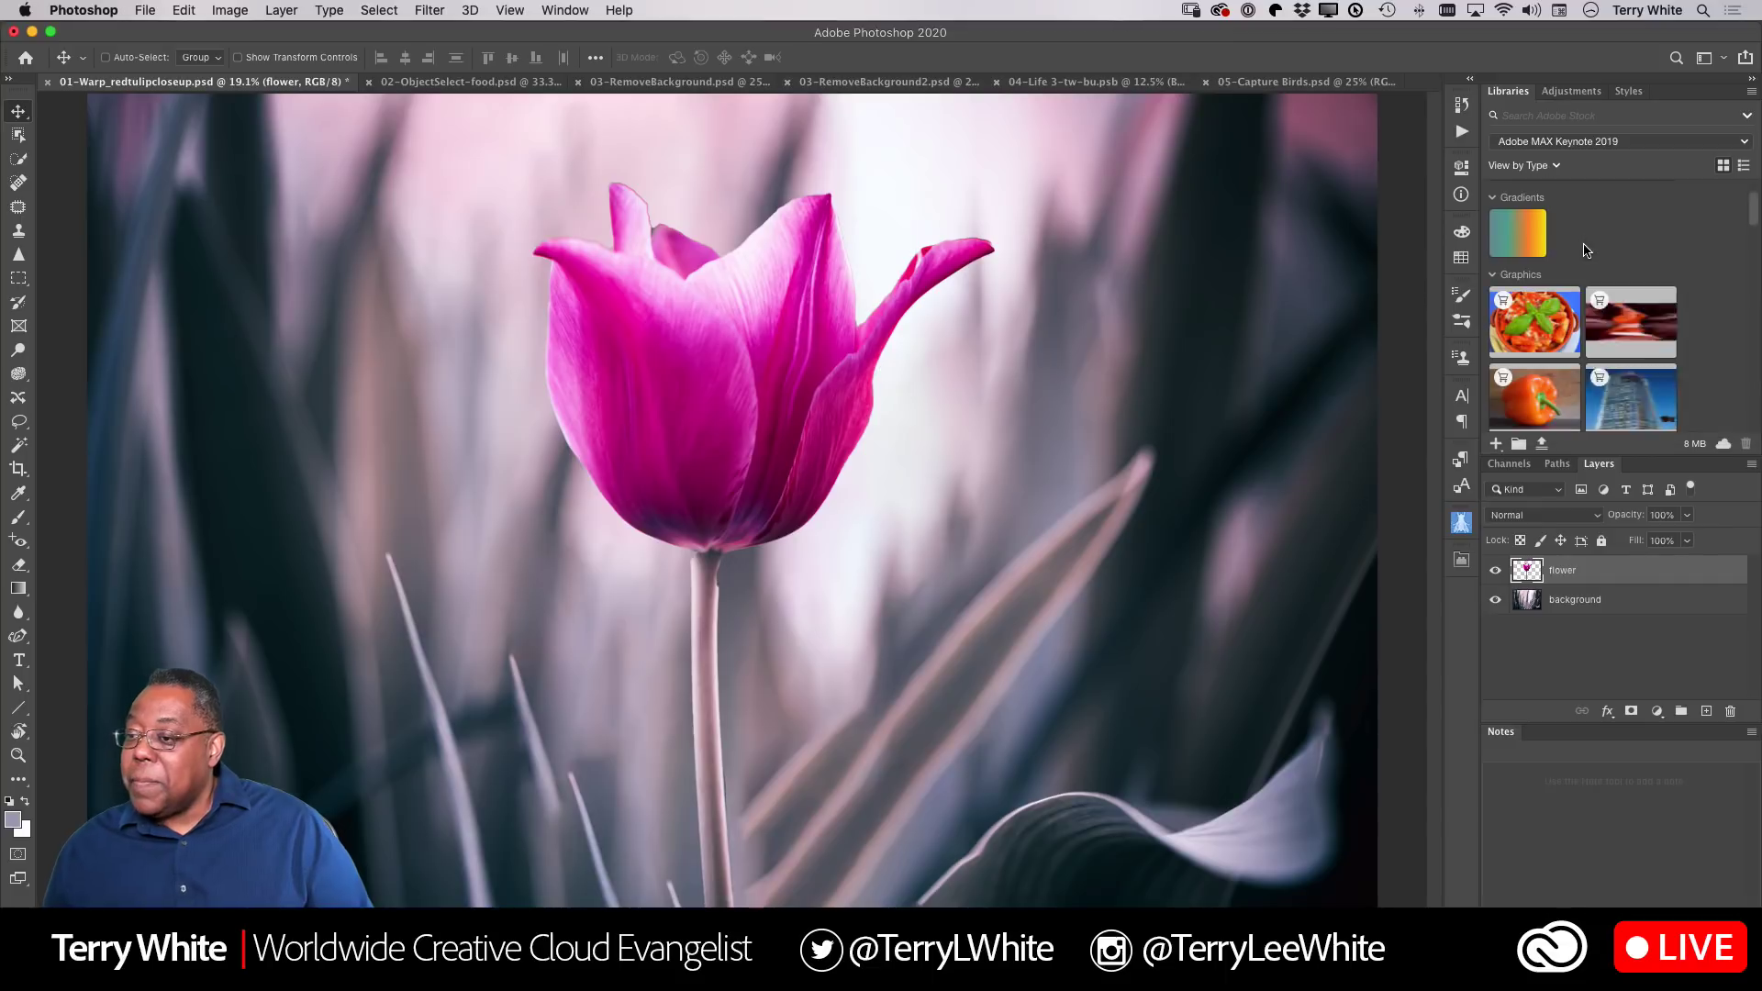
Find the homemade bagels picture among the graphics of the Adobe MAX Keynote 2019 library and open it
scroll(1655, 301, "down", 5)
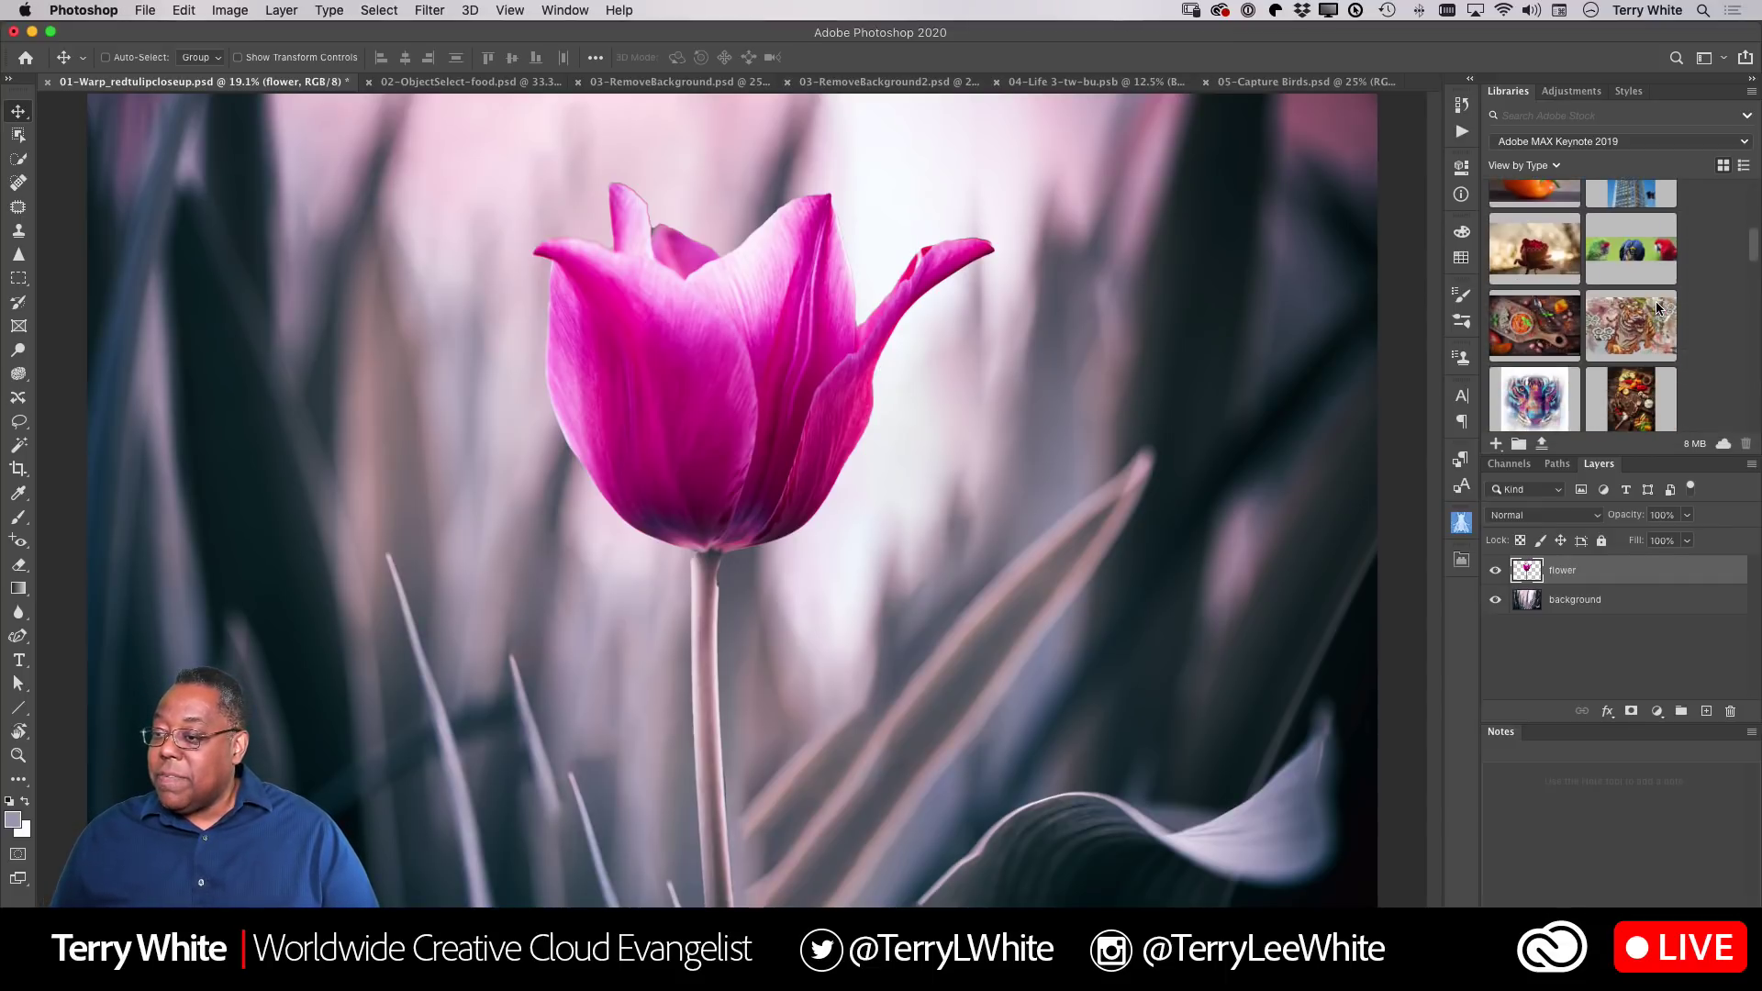
scroll(1655, 301, "up", 2)
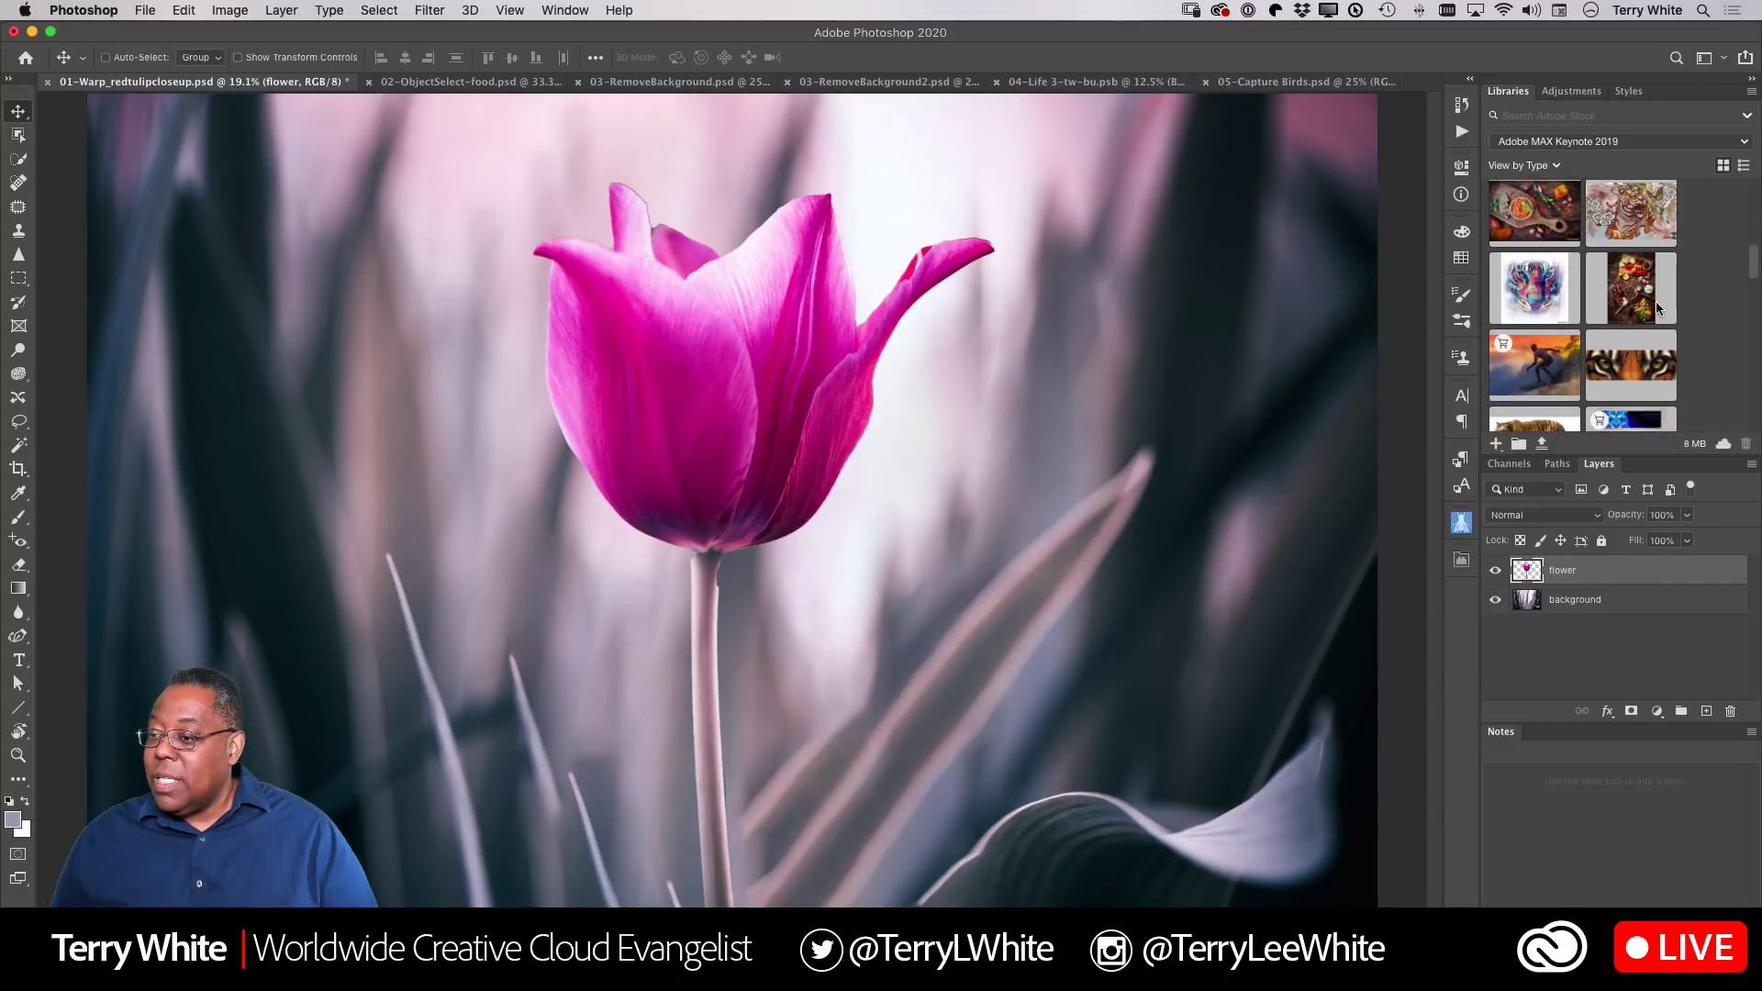
scroll(1655, 301, "up", 1)
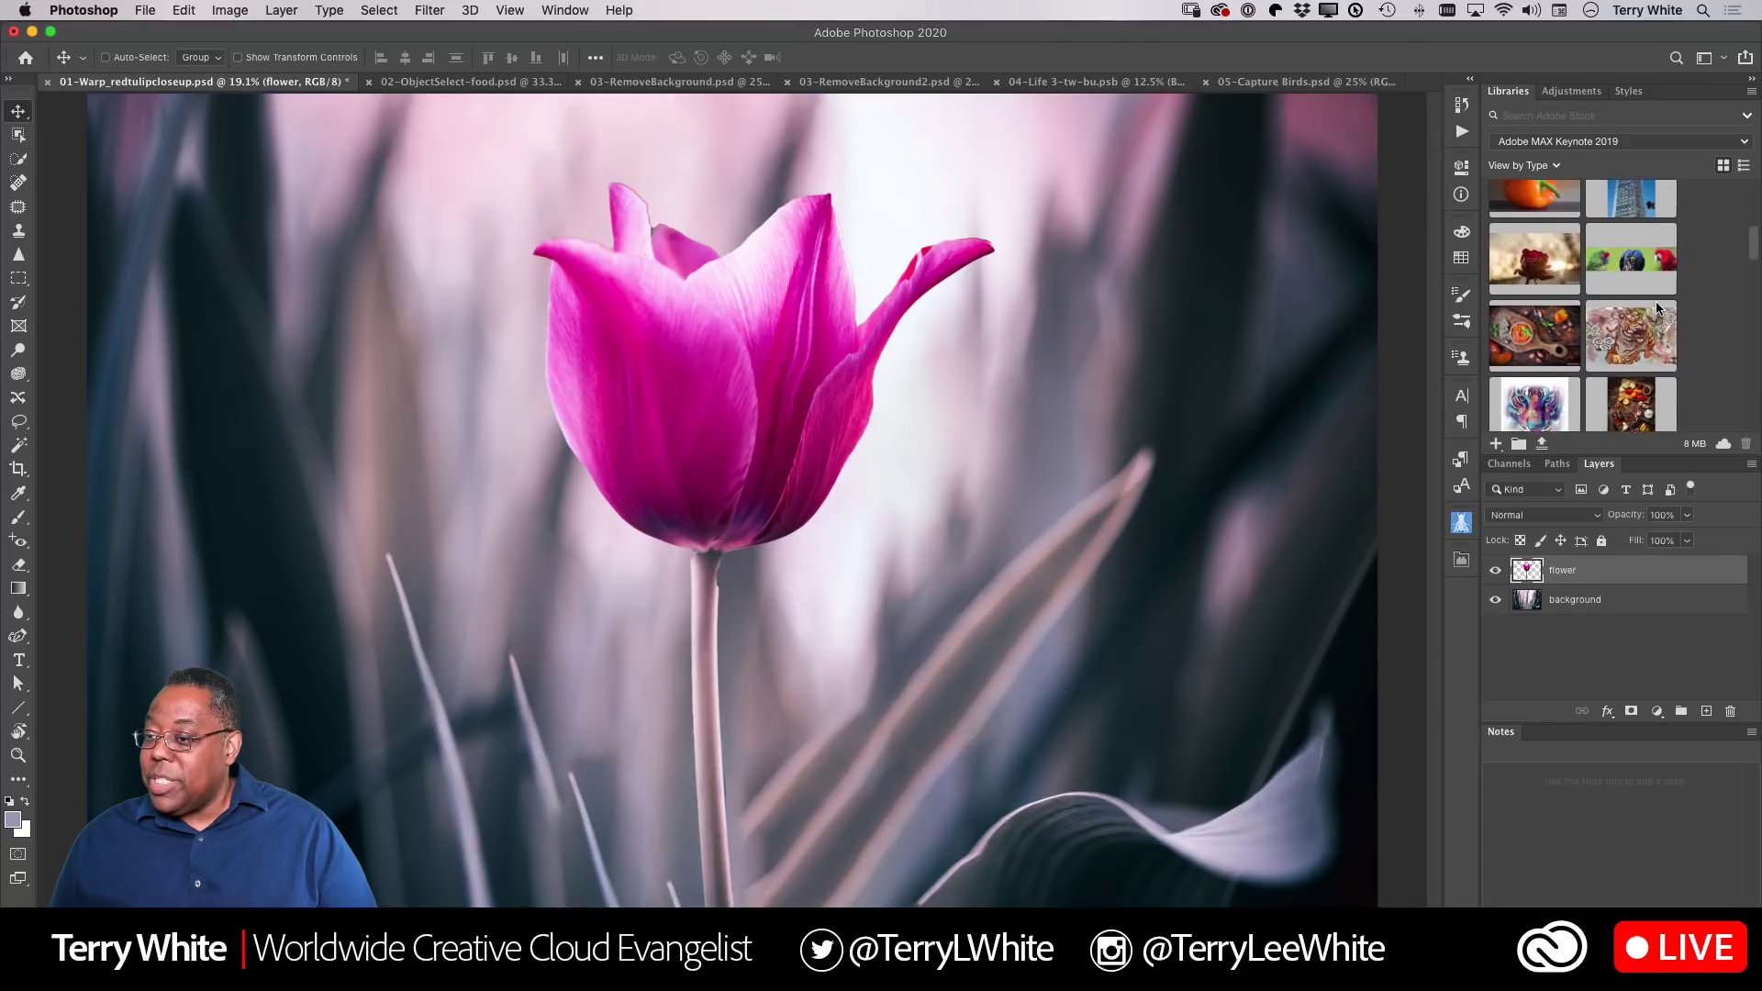
scroll(1656, 301, "down", 10)
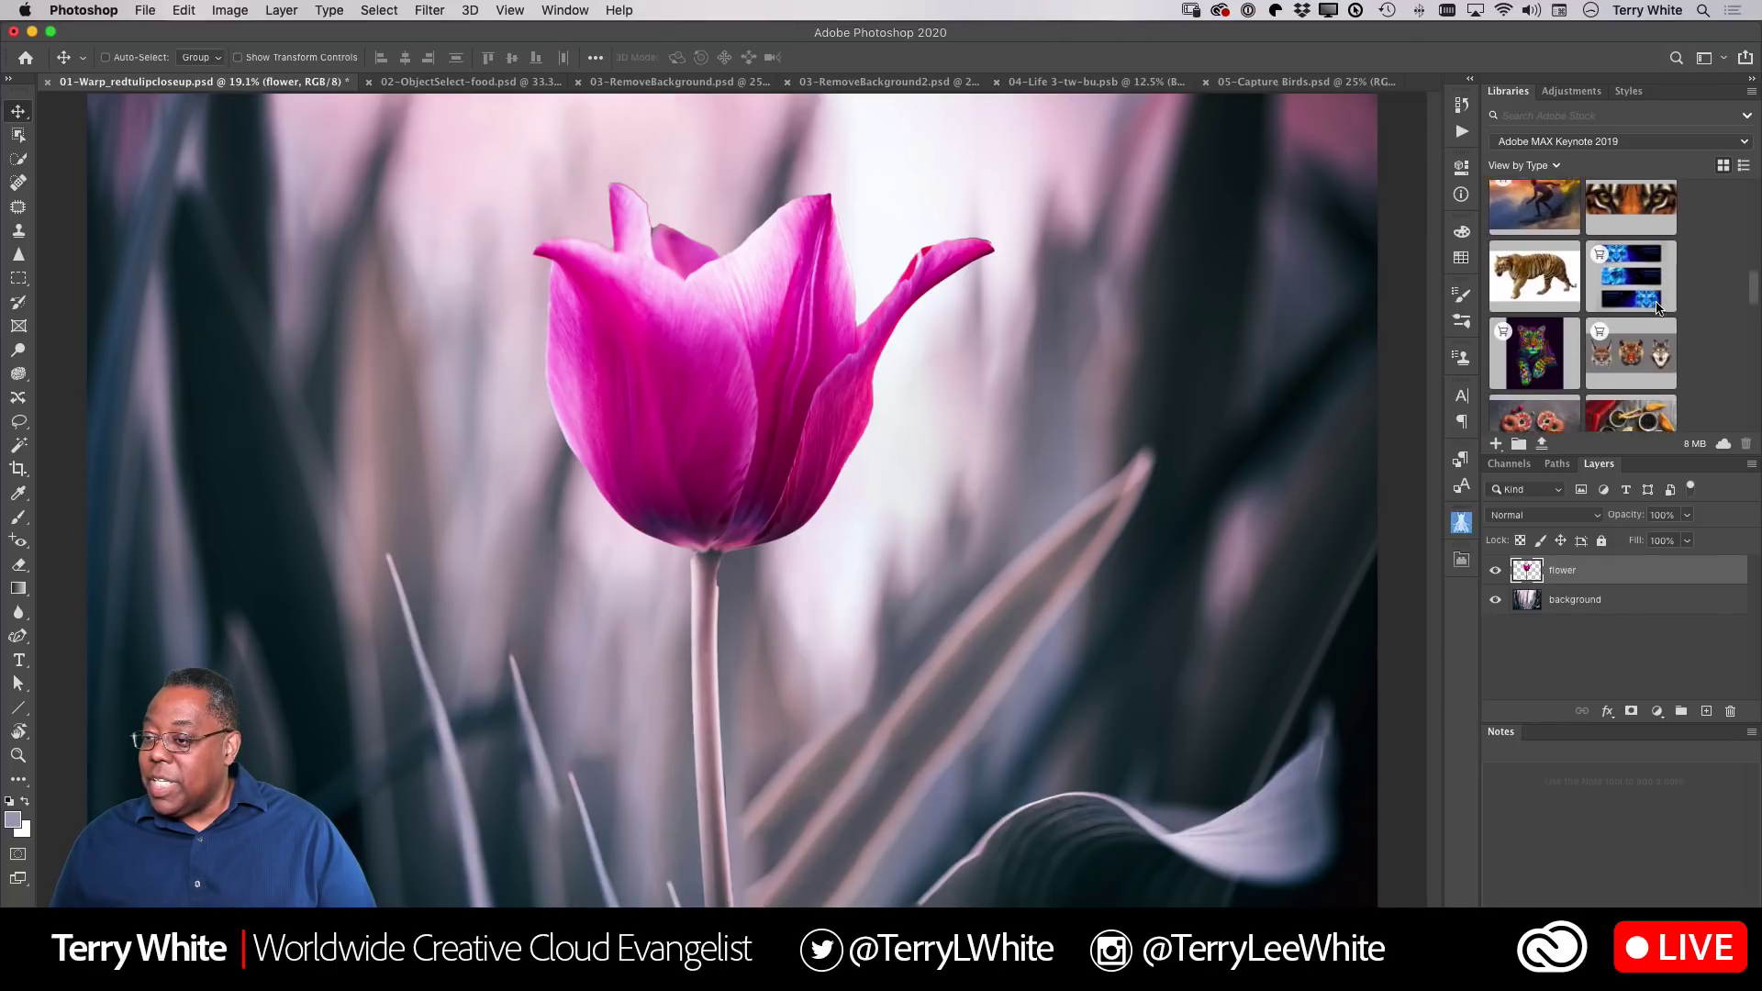
scroll(1655, 307, "down", 2)
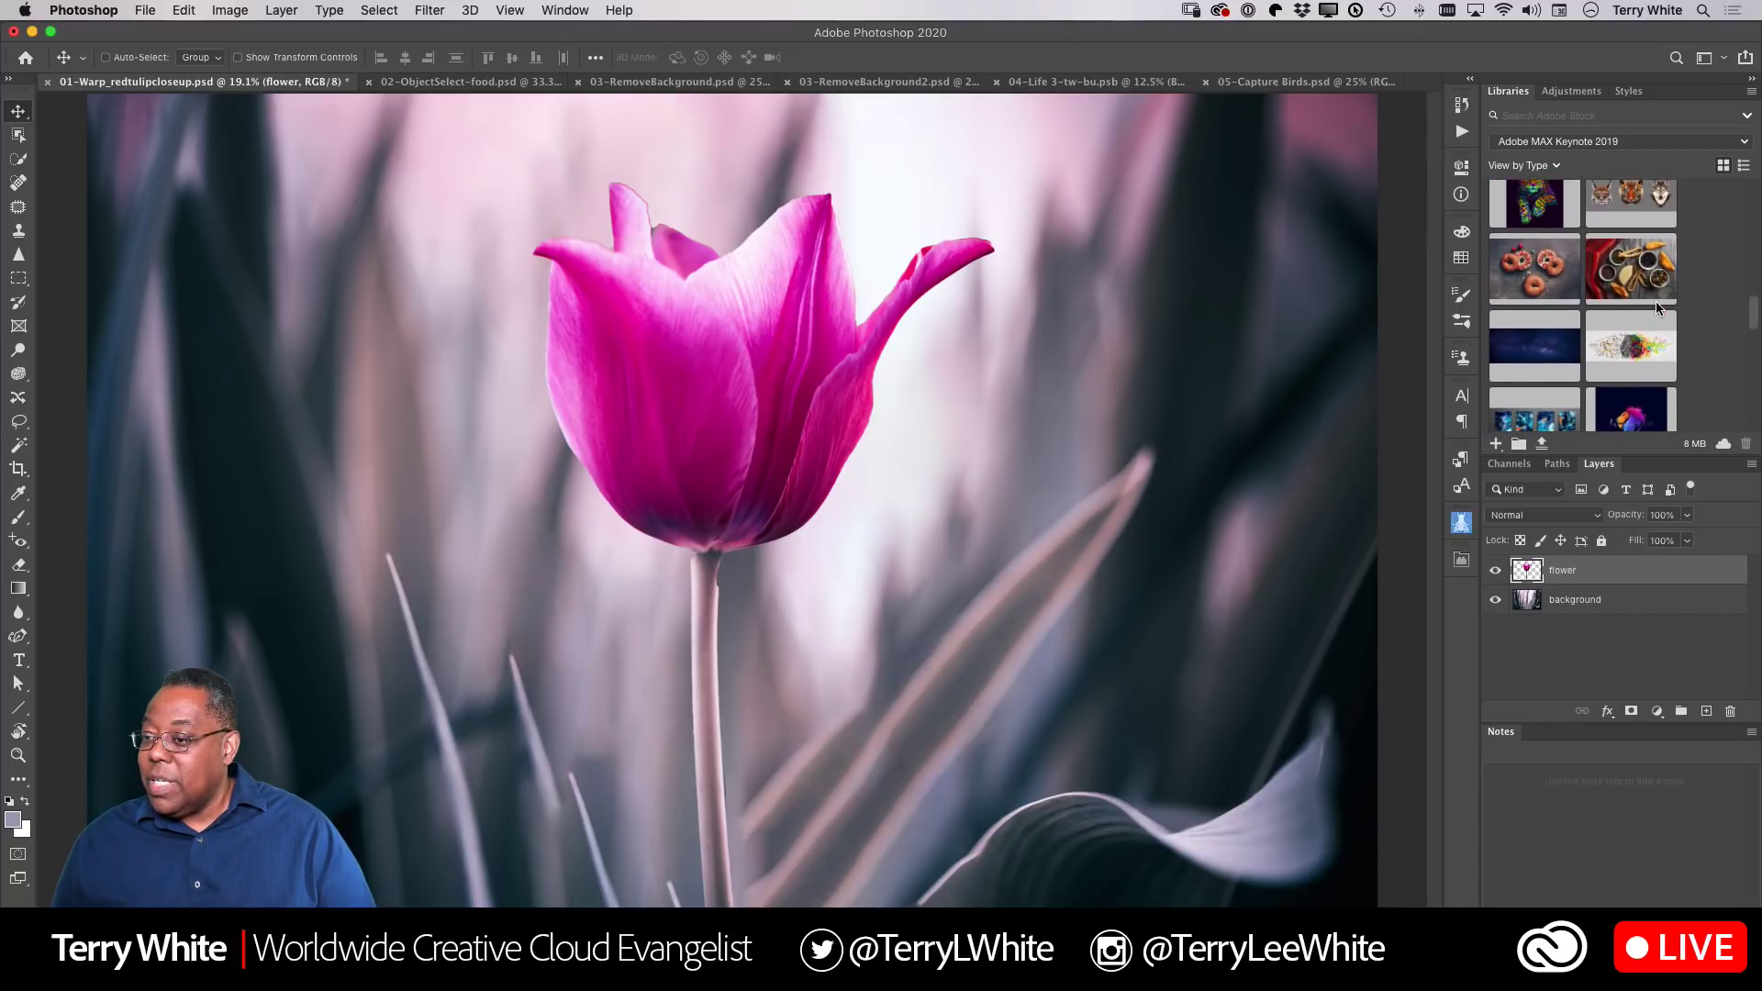
scroll(1655, 303, "up", 1)
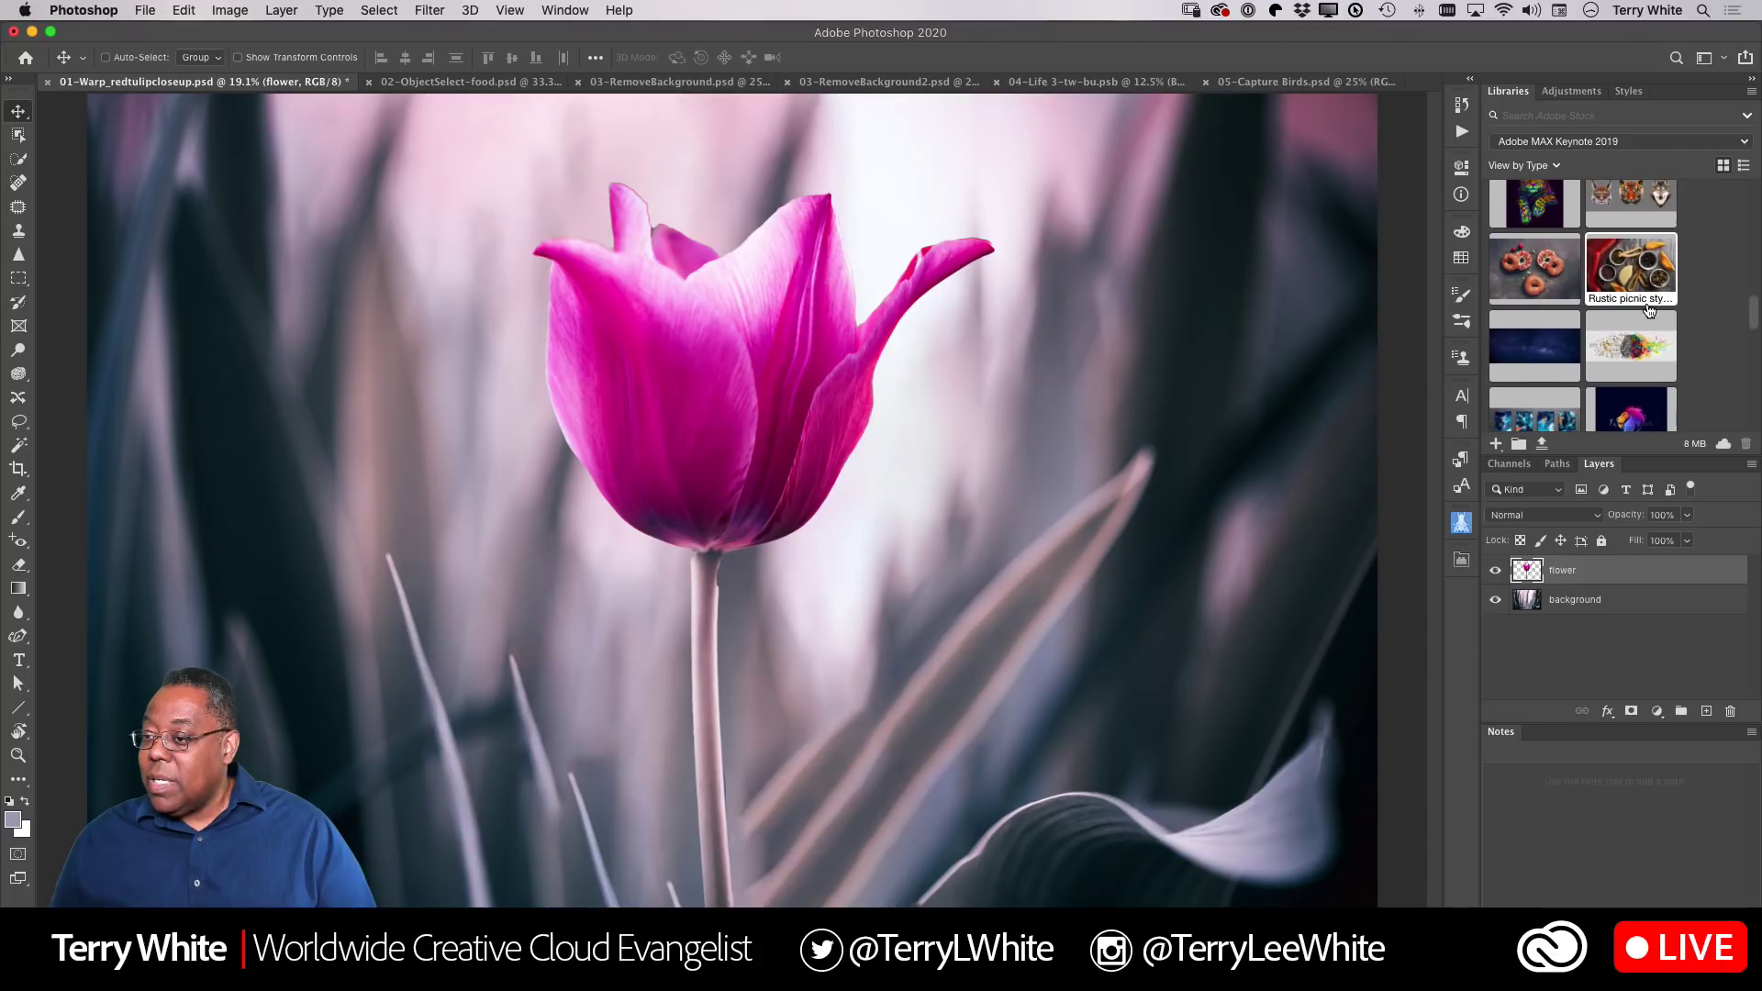
double_click(1544, 278)
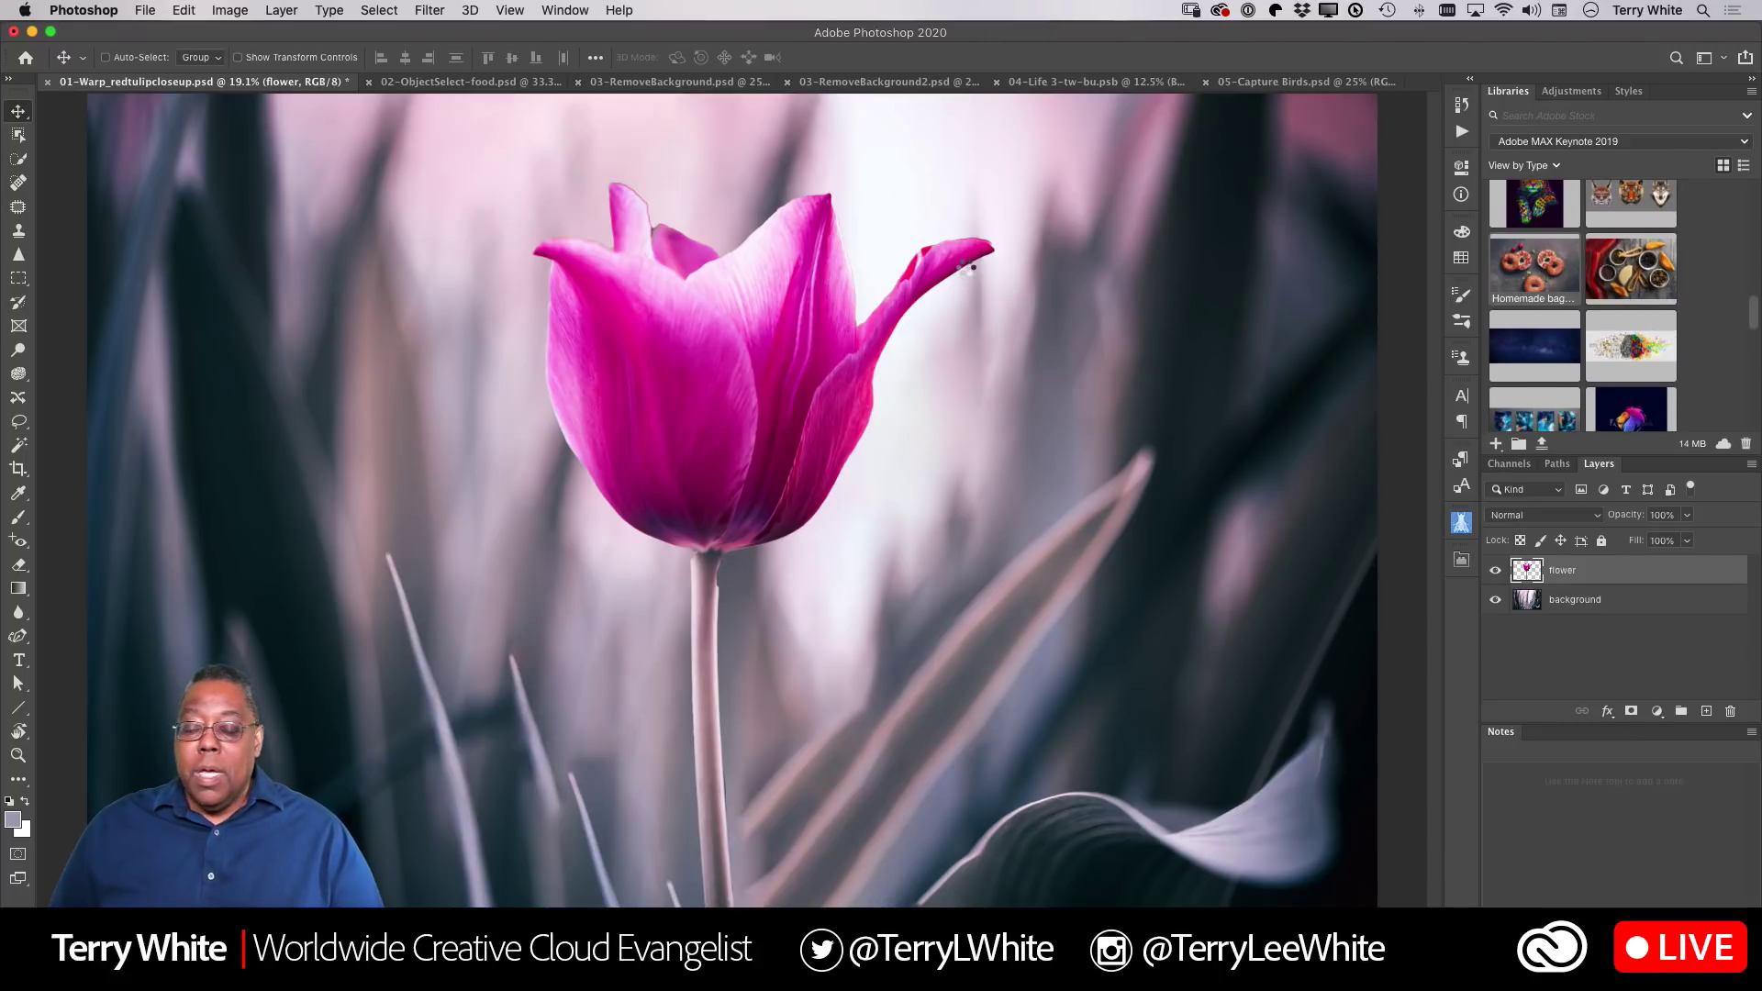
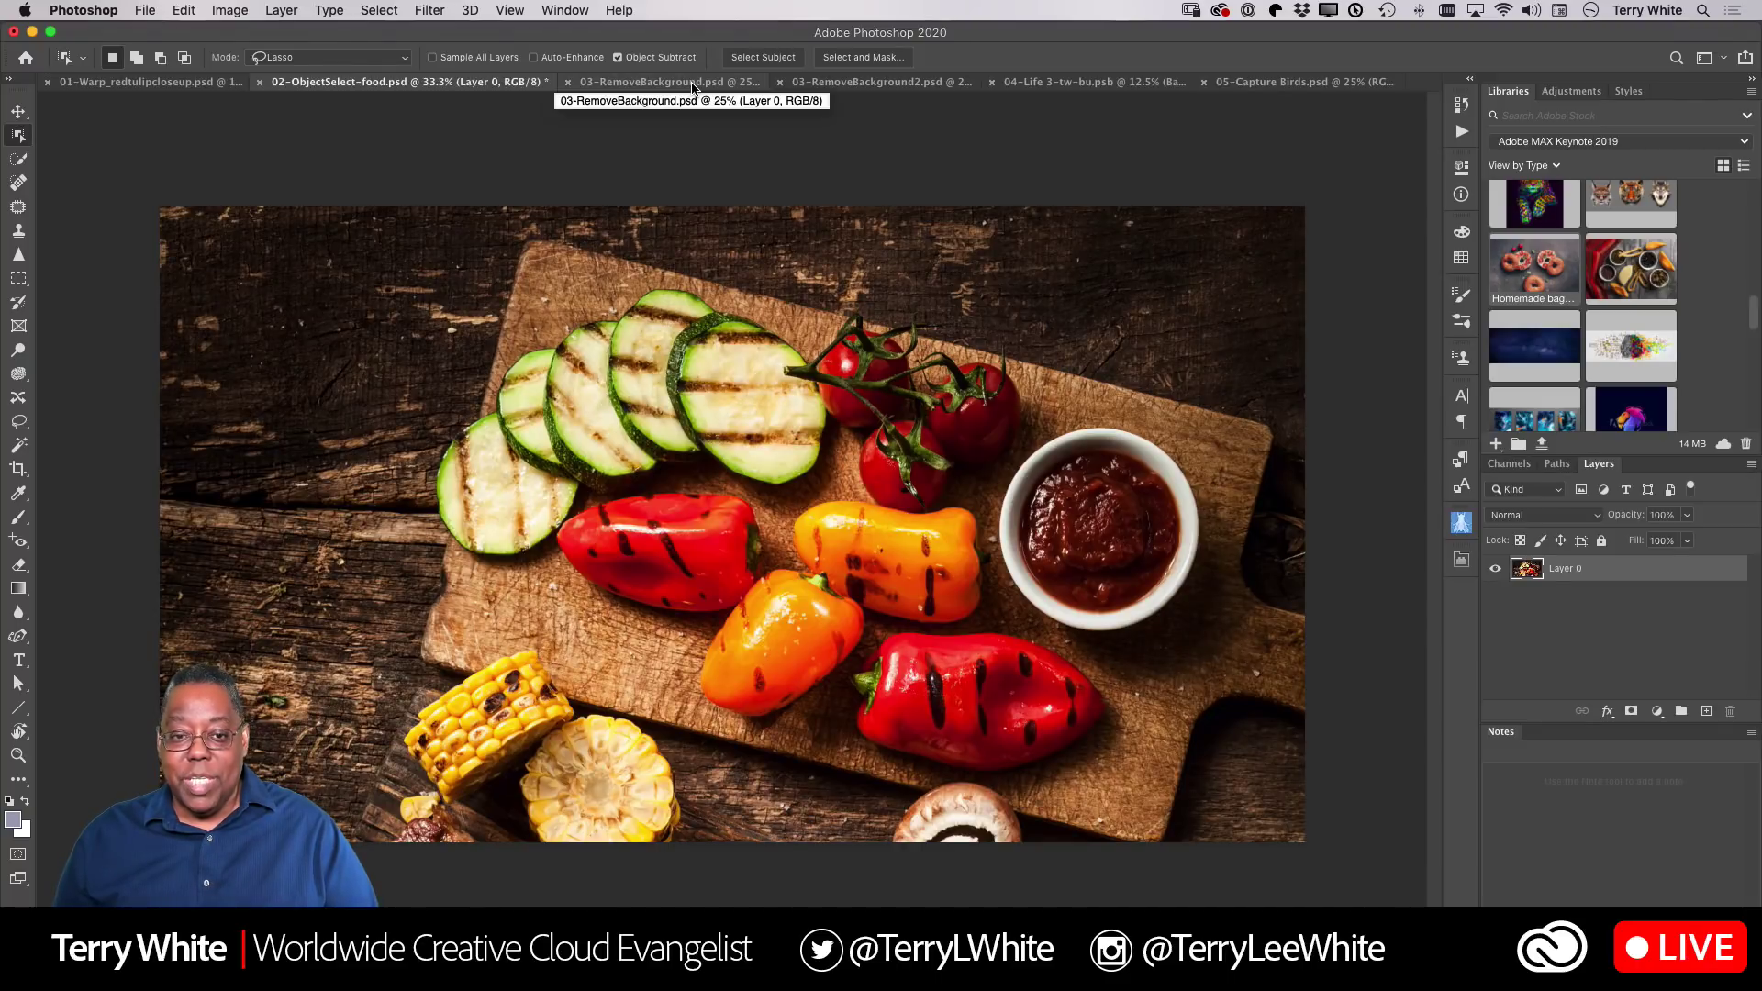
Bring up 03-RemoveBackground.psd fitted to the screen and remove the green background behind the two parrots with the Remove Background quick action
left_click(693, 83)
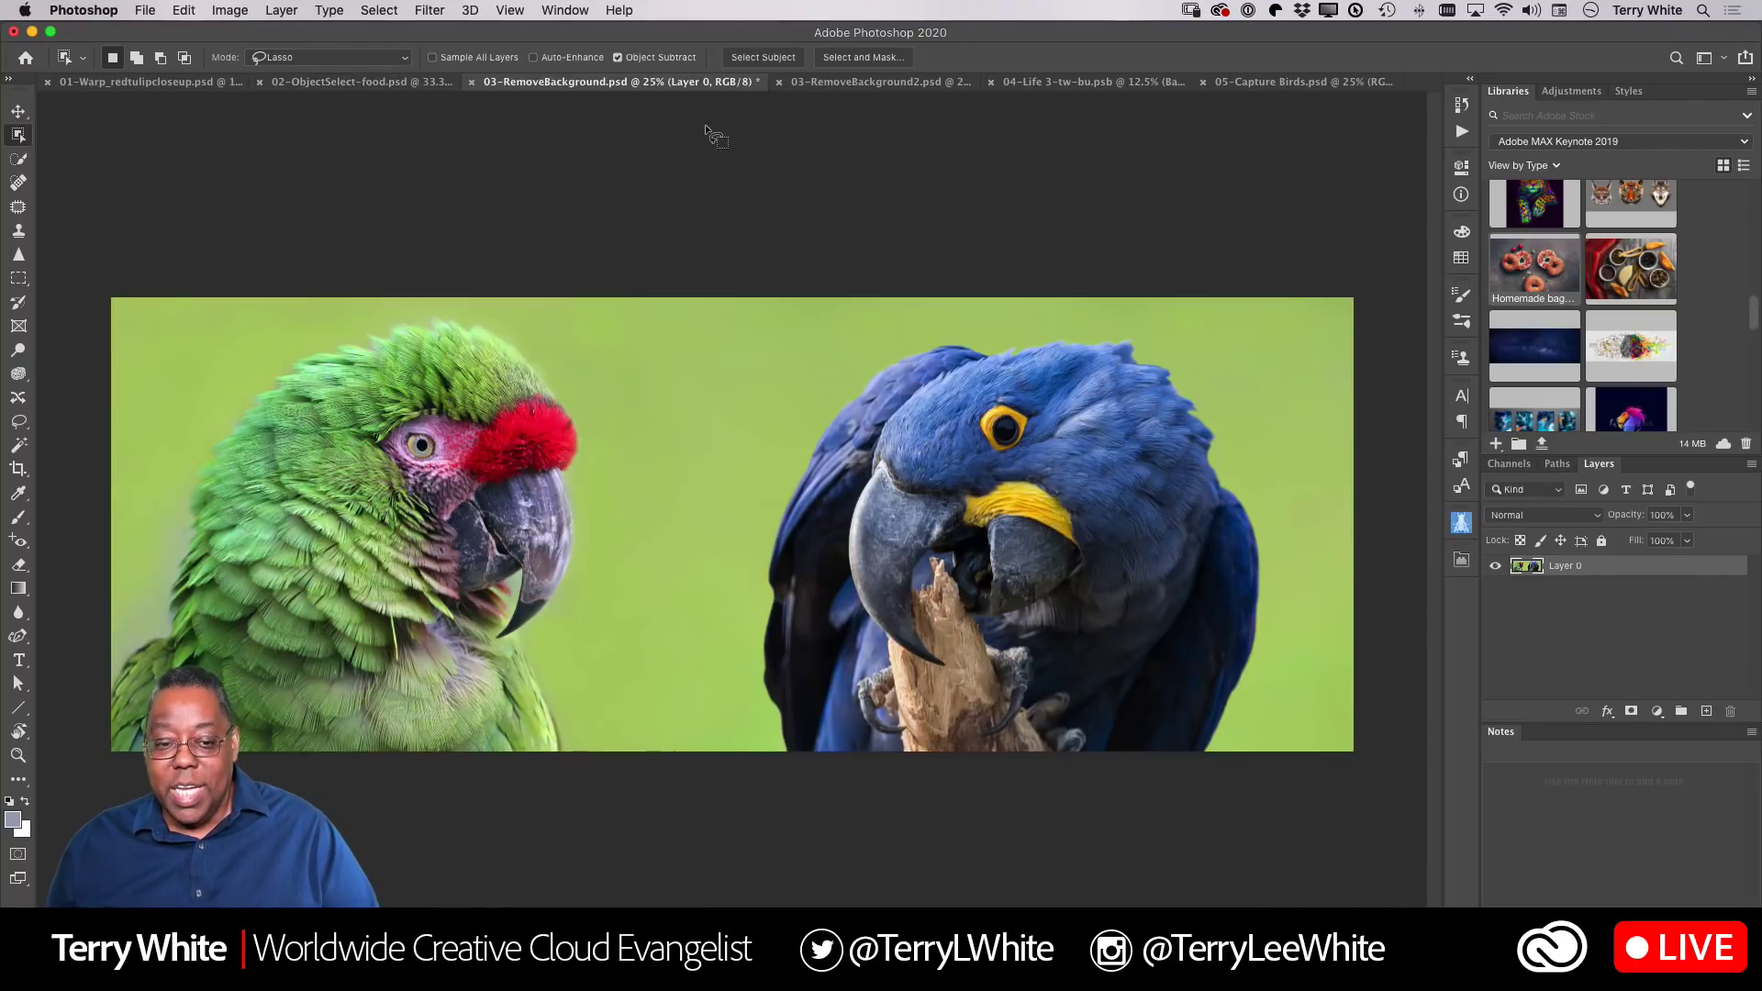
key("super+0")
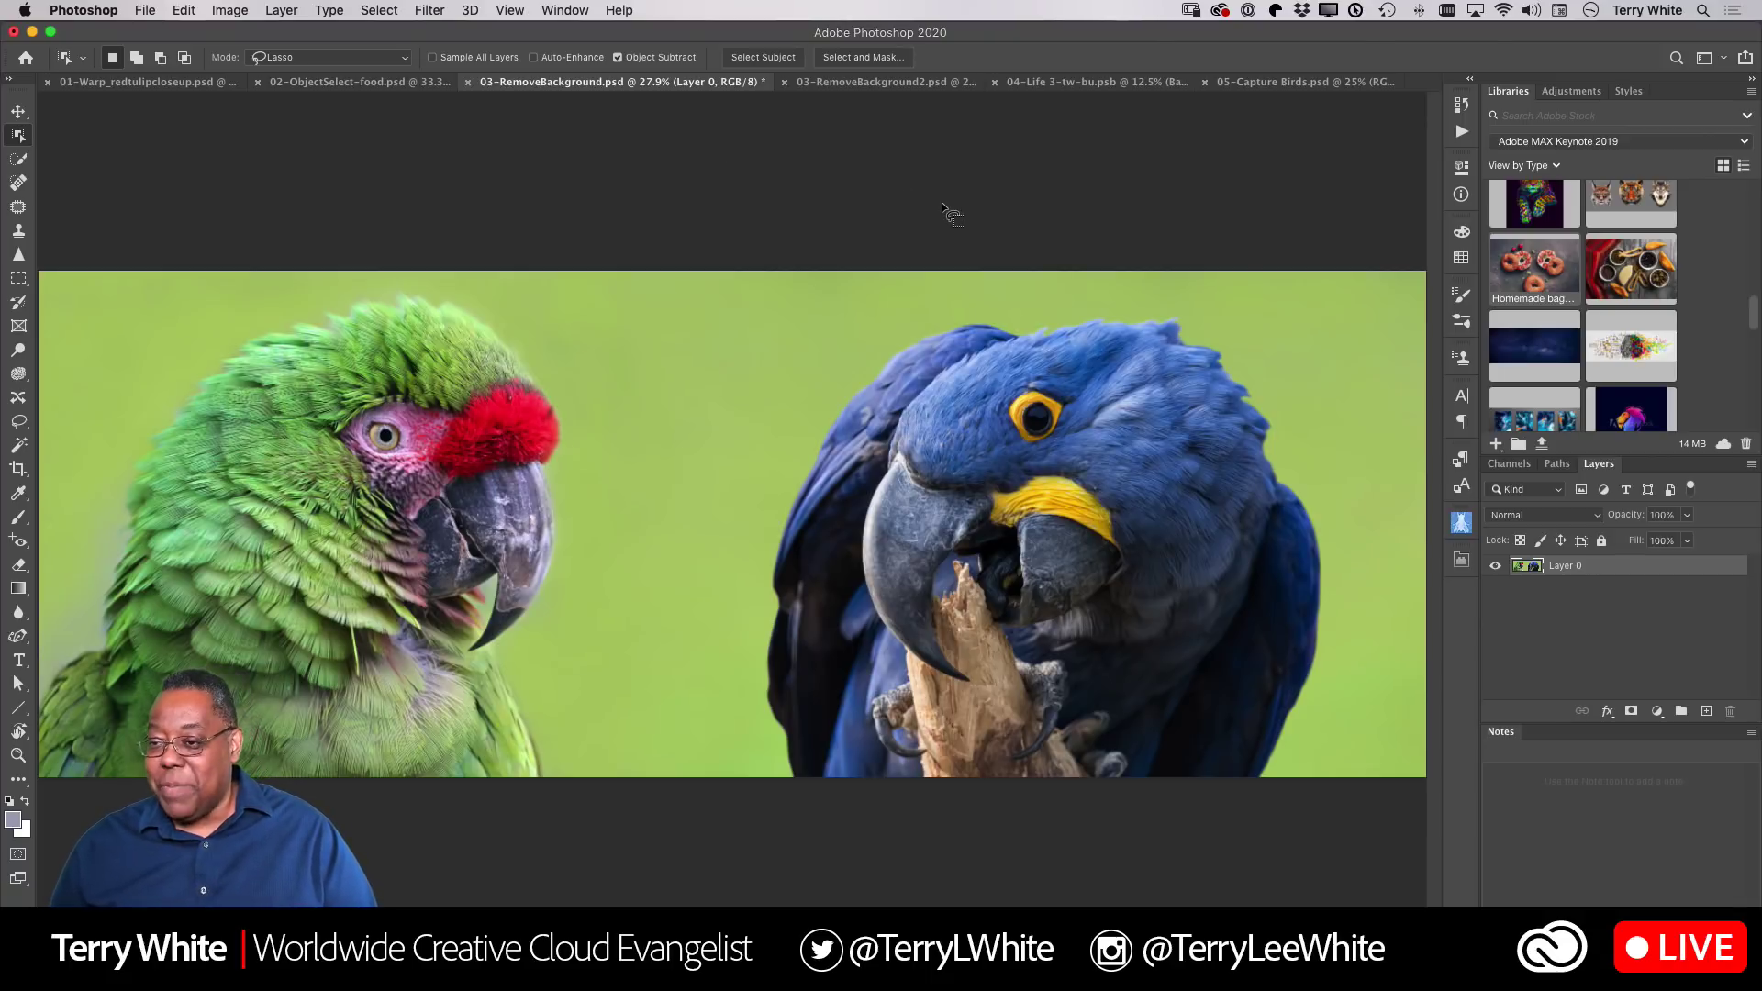
left_click(1462, 167)
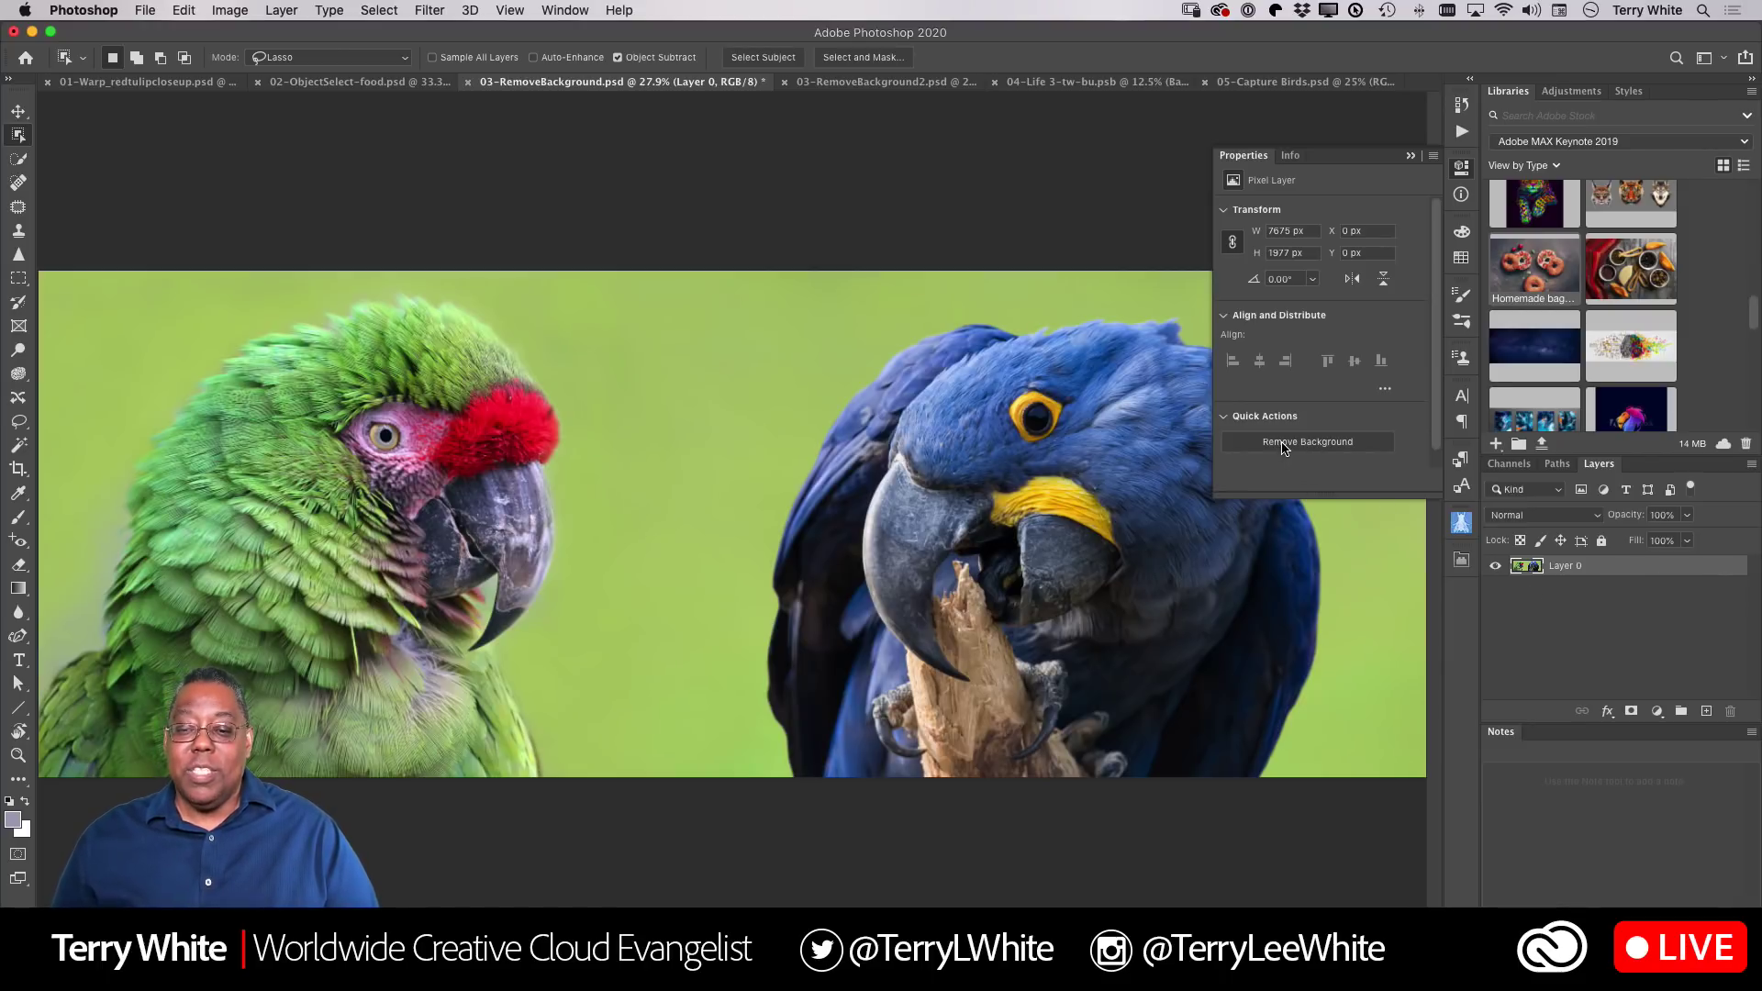
left_click(1282, 445)
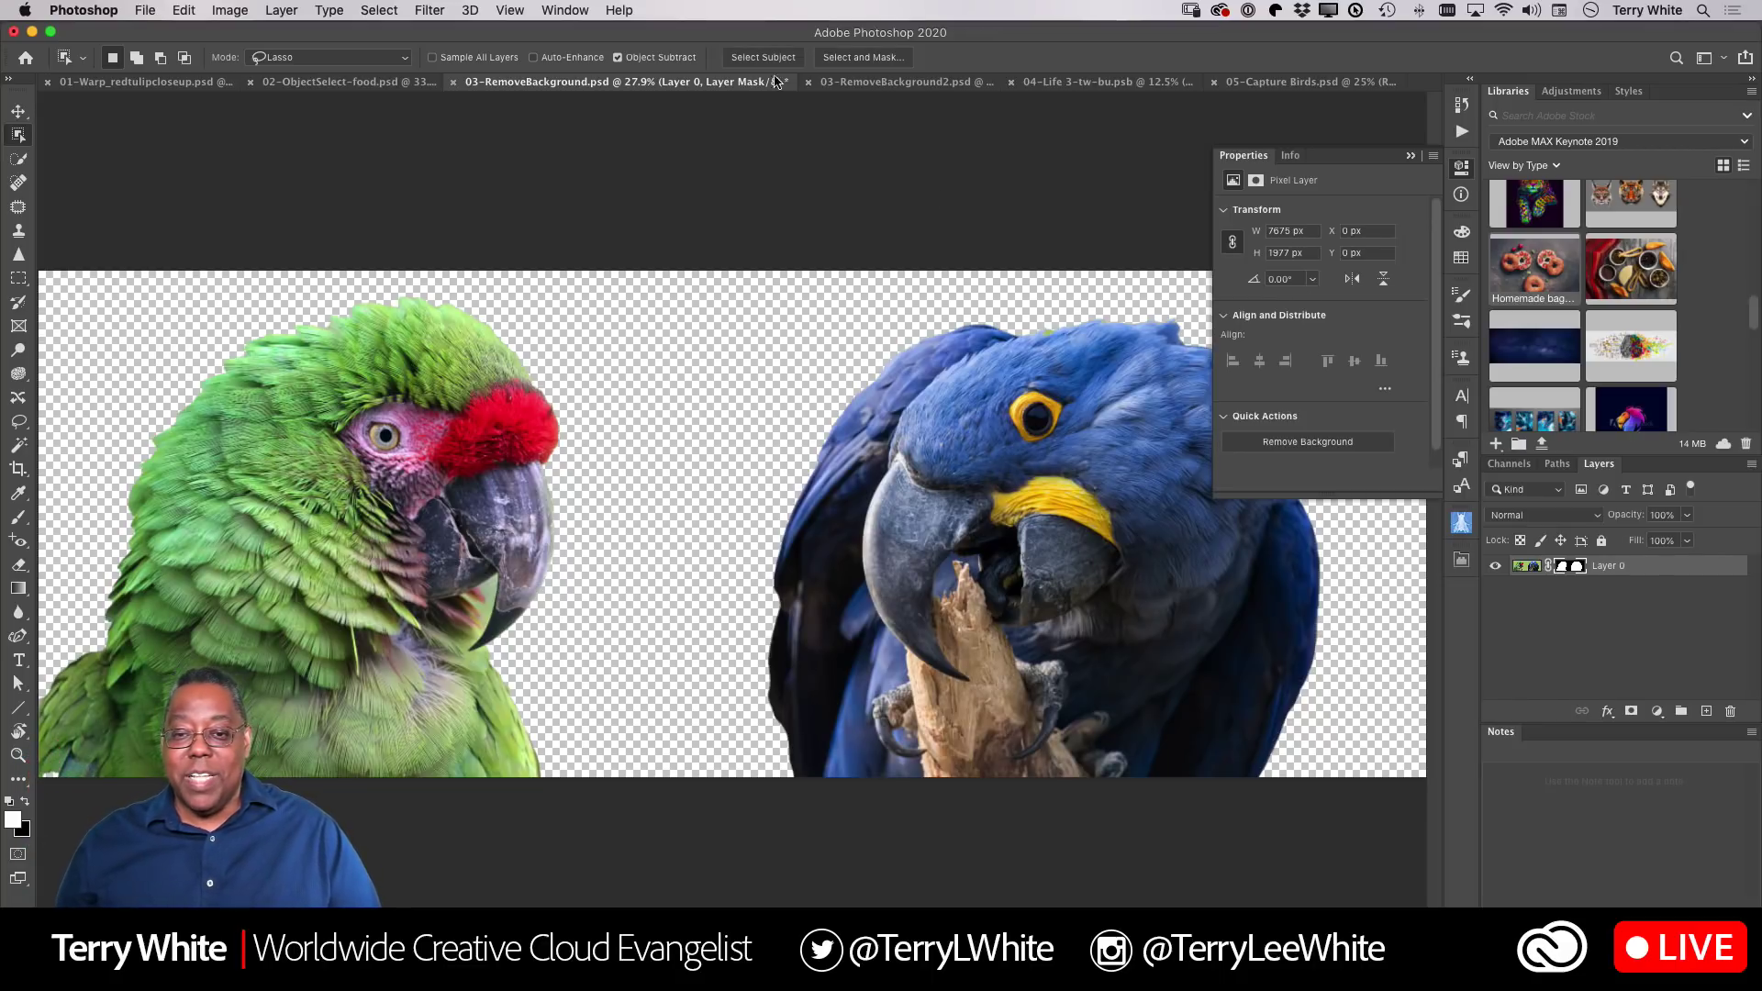
Remove the background behind the red rose in 03-RemoveBackground2.psd with the quick action, and put the layer properties away
left_click(877, 83)
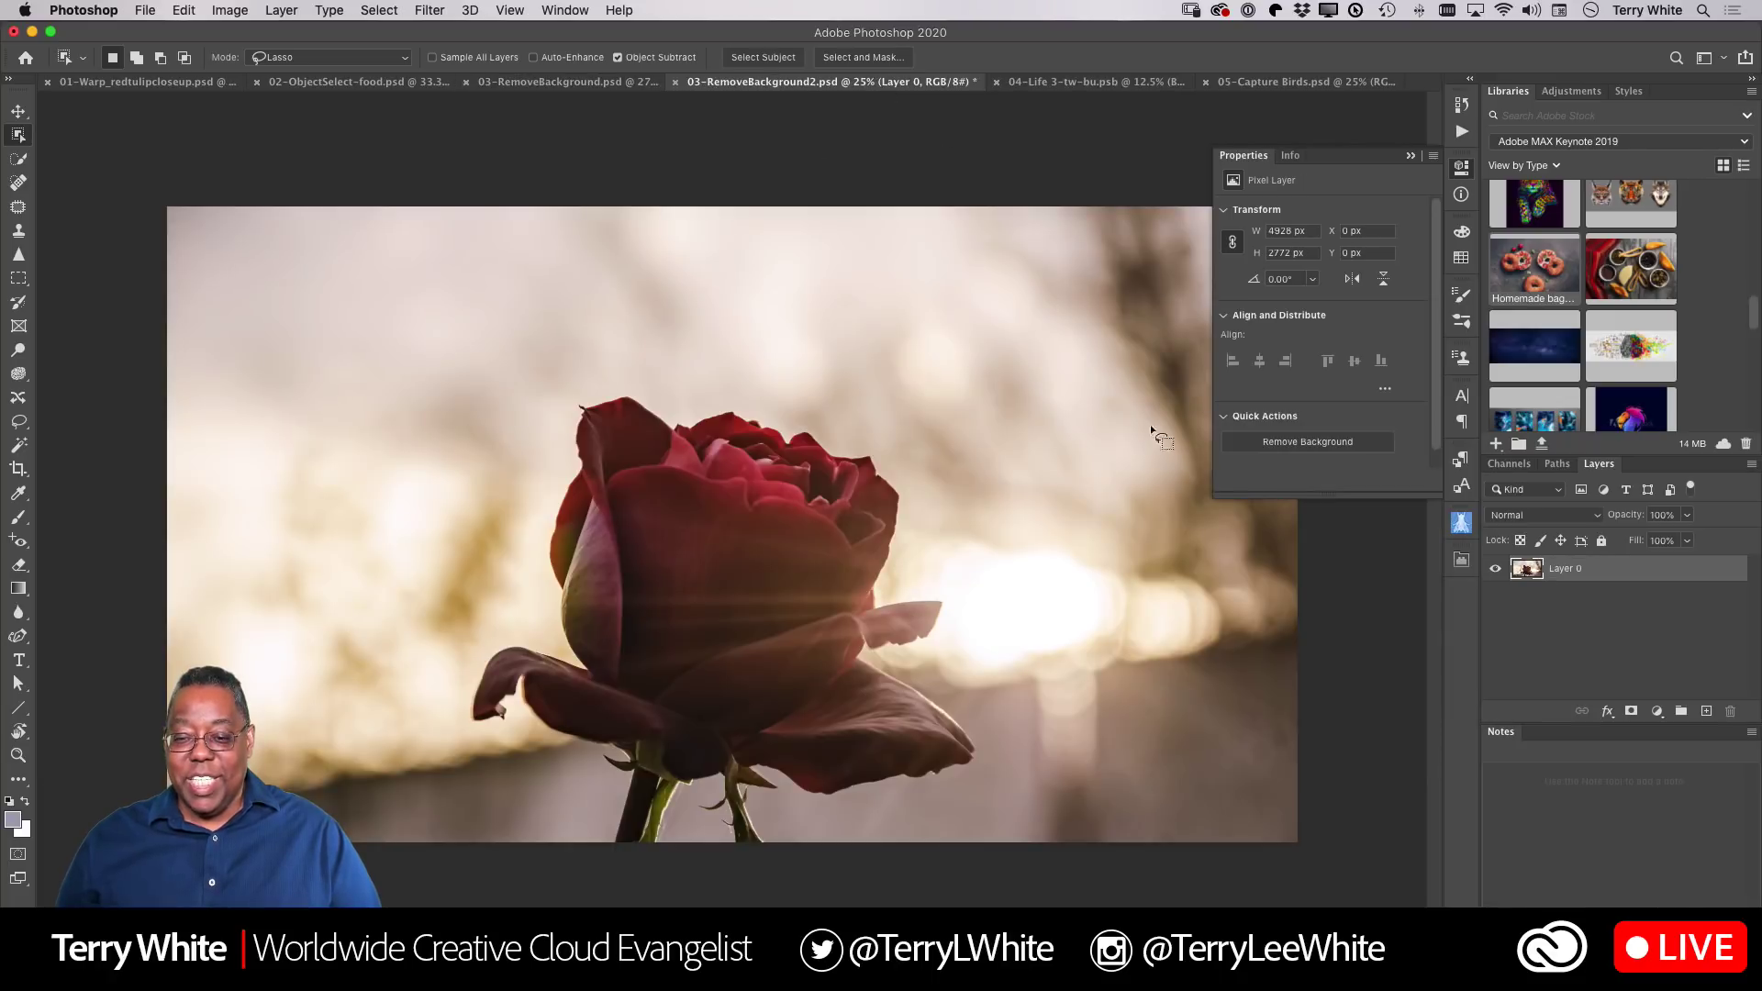
key("super+0")
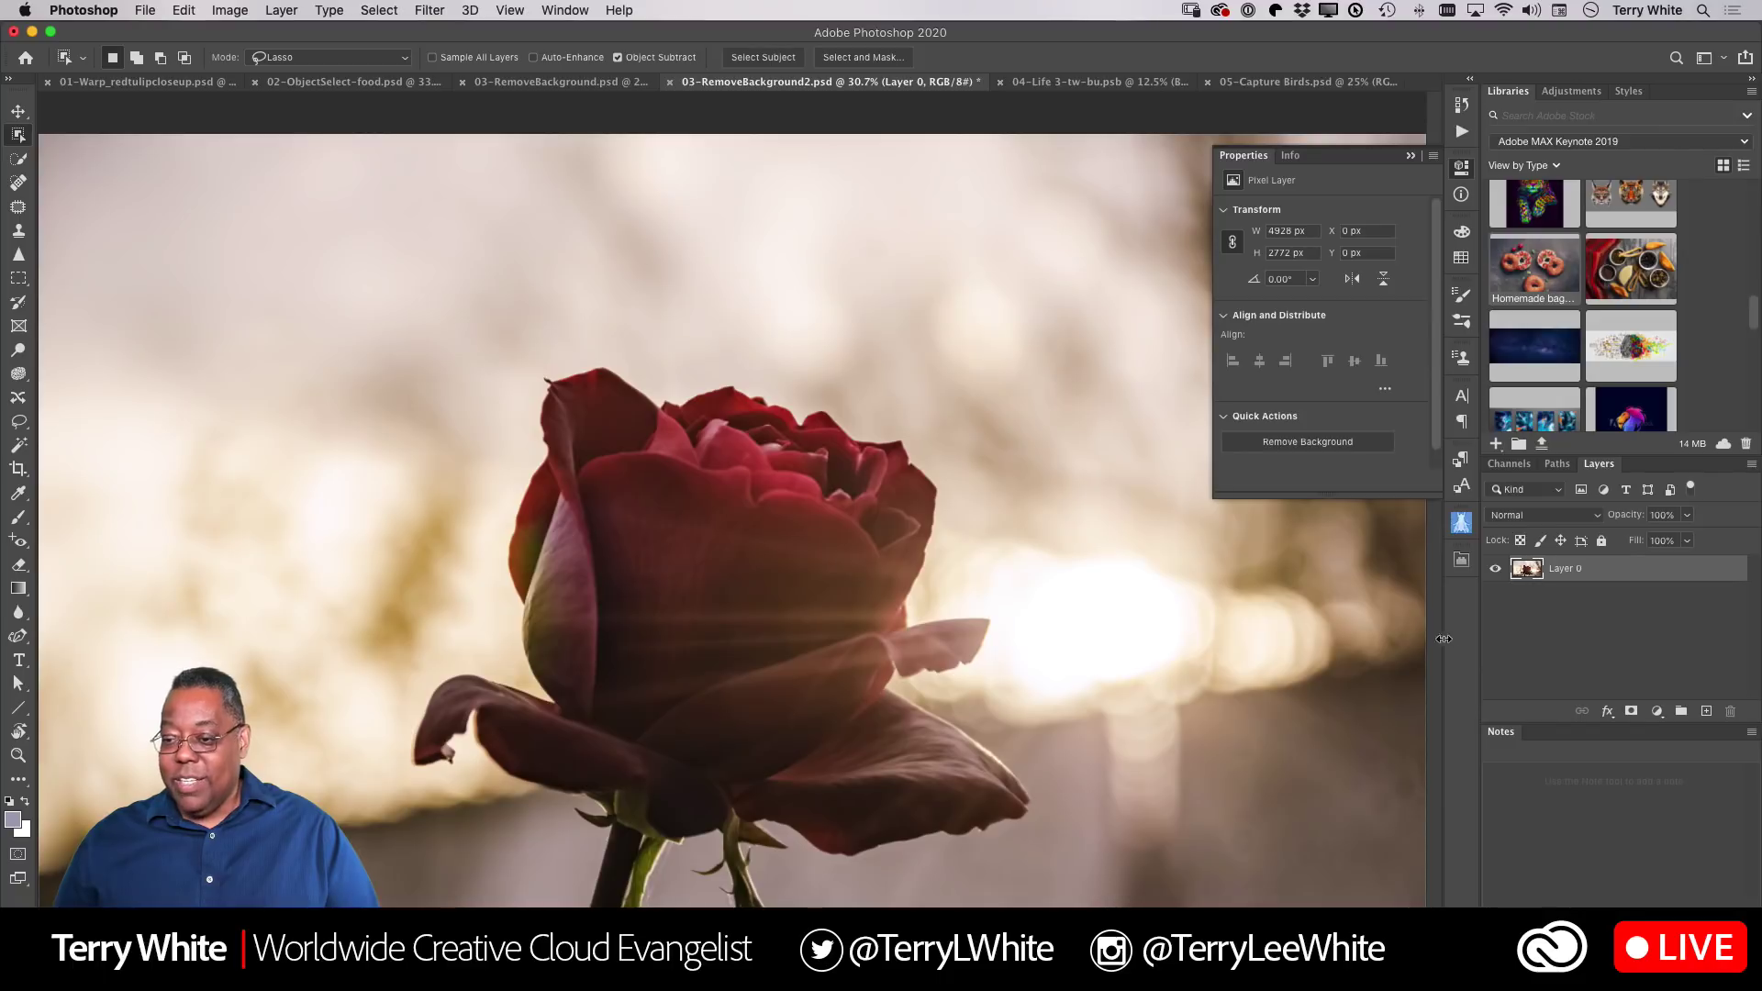
left_click(1297, 445)
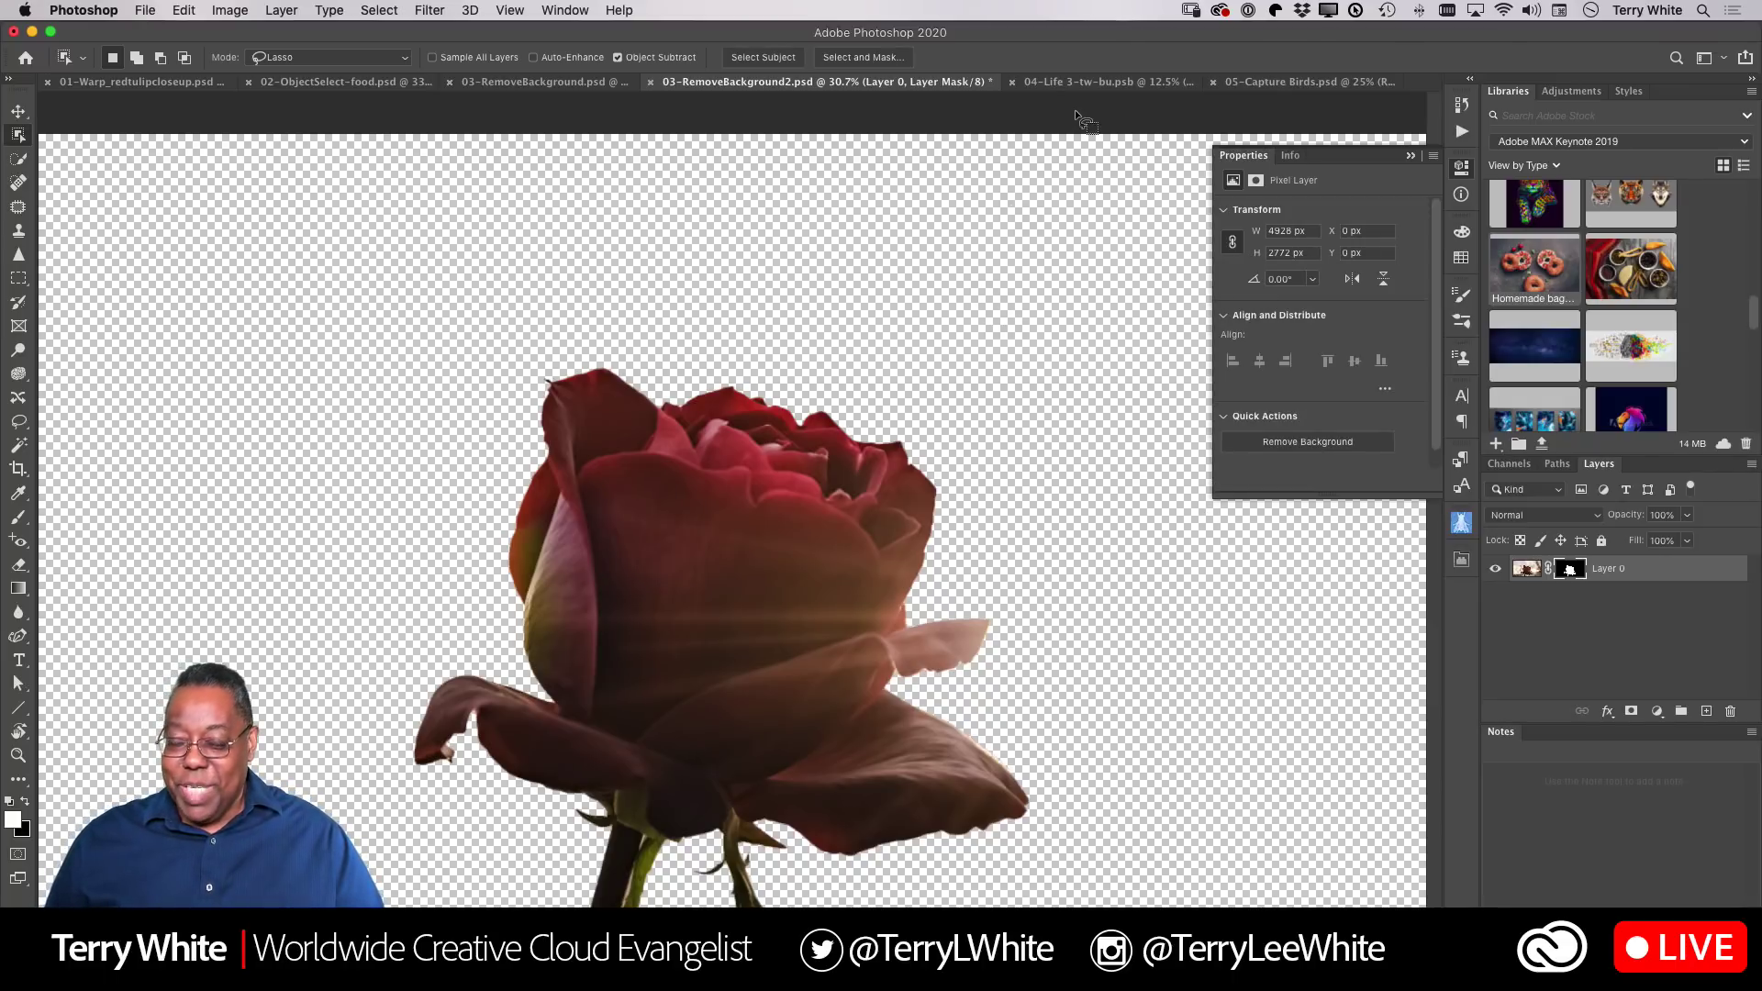
left_click(1412, 158)
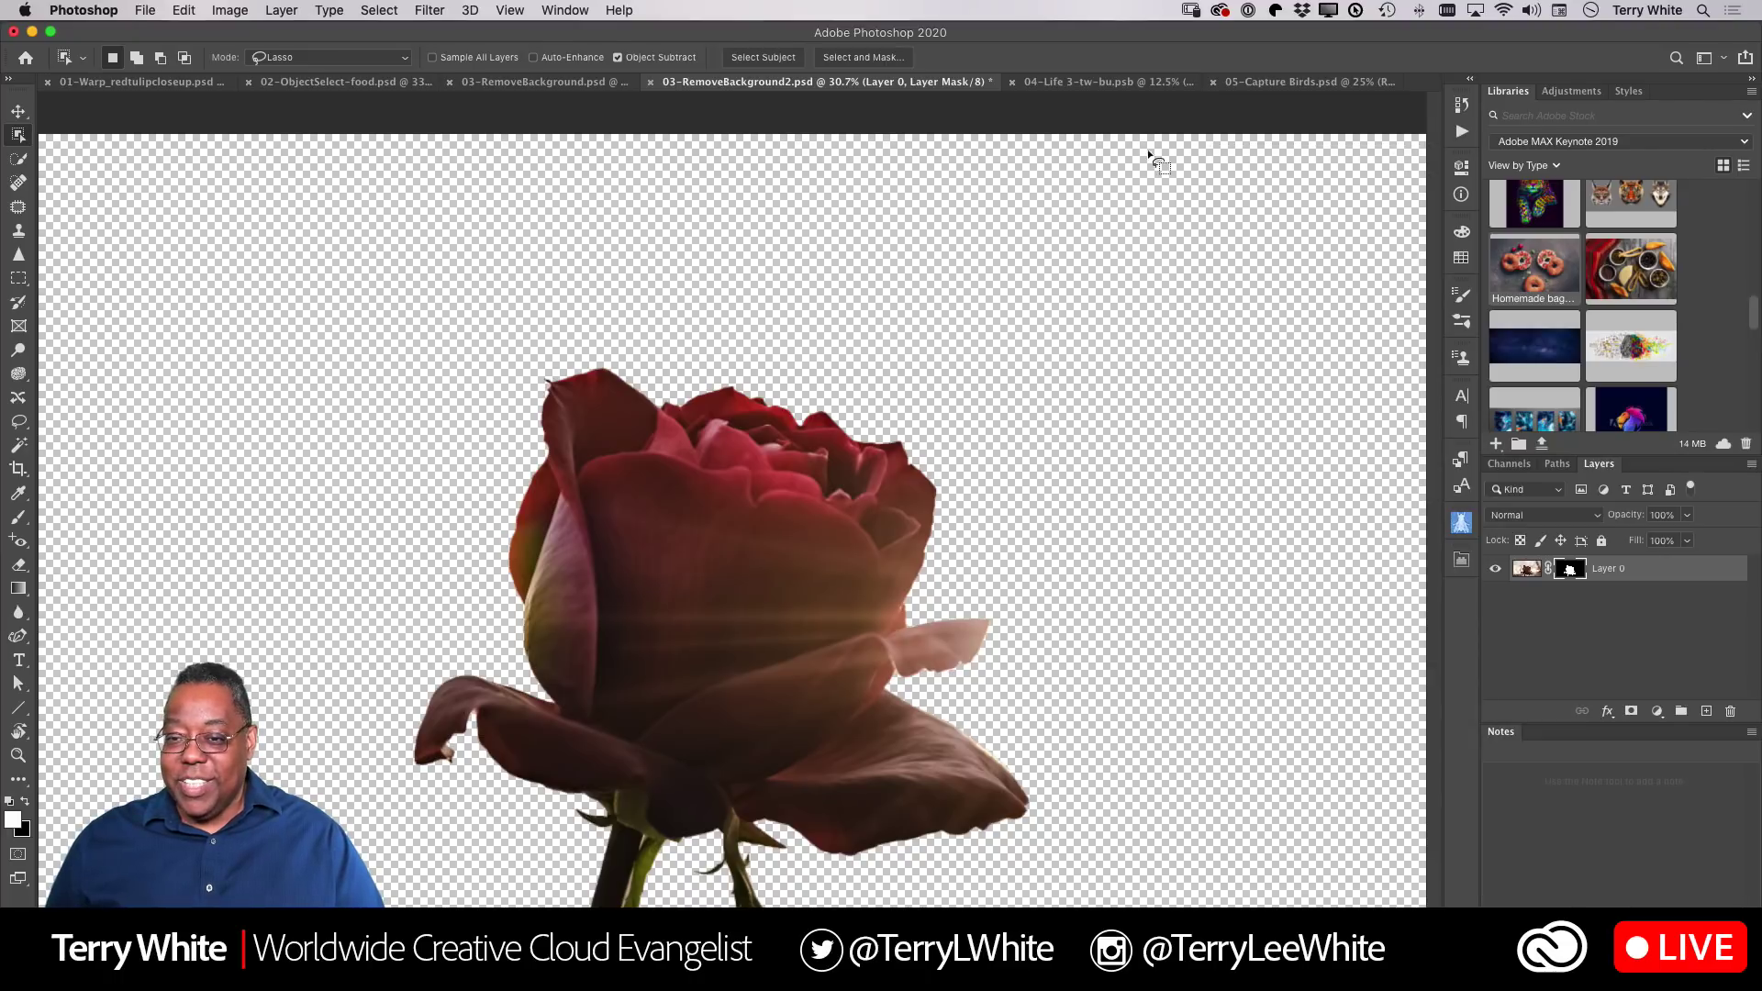
Switch to the 04-Life 3-tw-bu.psb composite and look through its stack of smart object and adjustment layers
left_click(1096, 82)
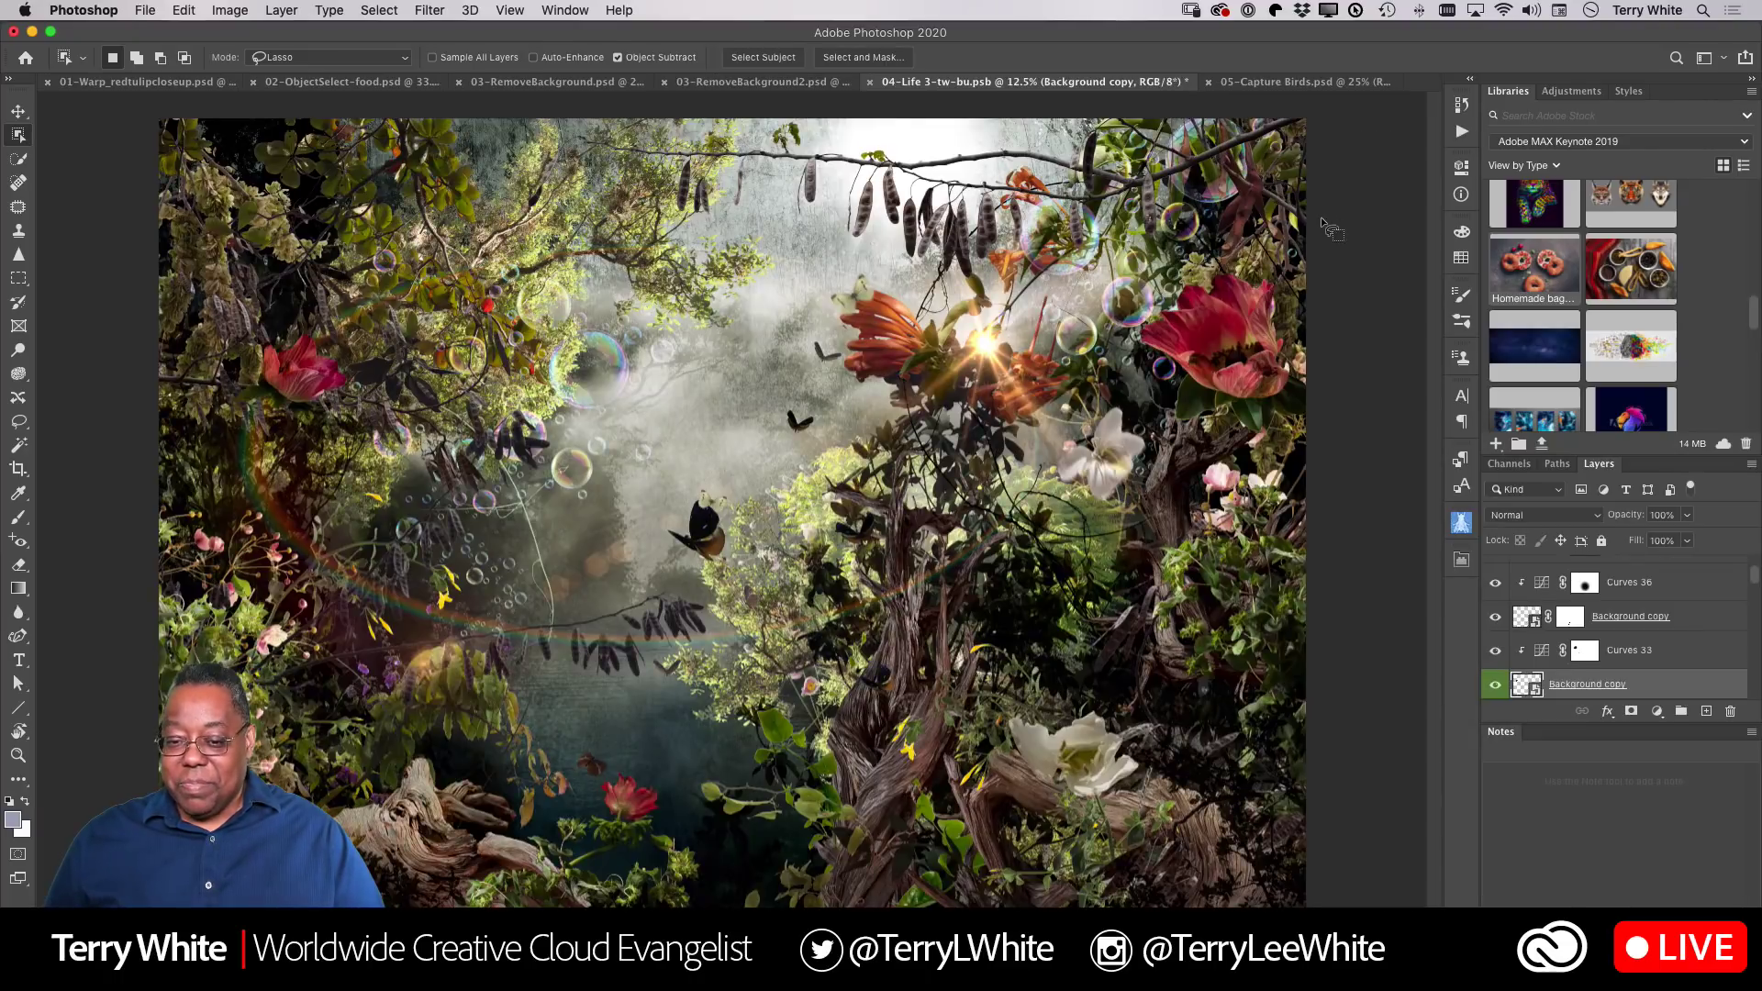
scroll(1541, 642, "down", 3)
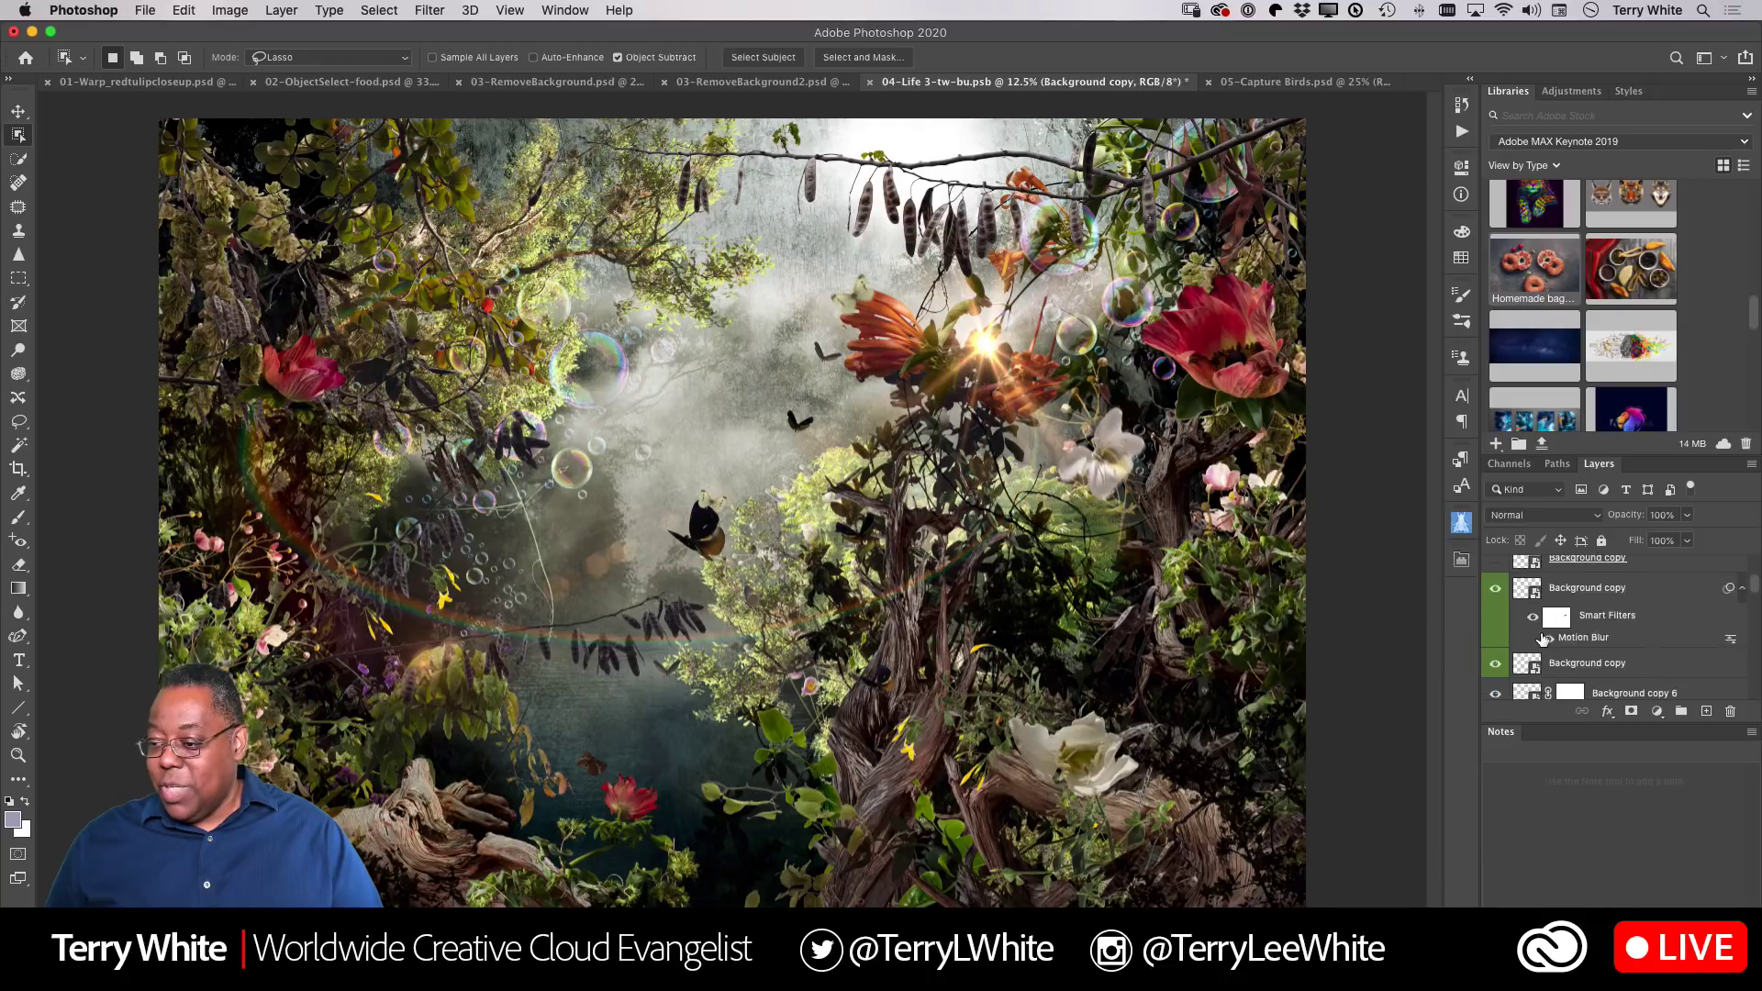
scroll(1543, 637, "up", 3)
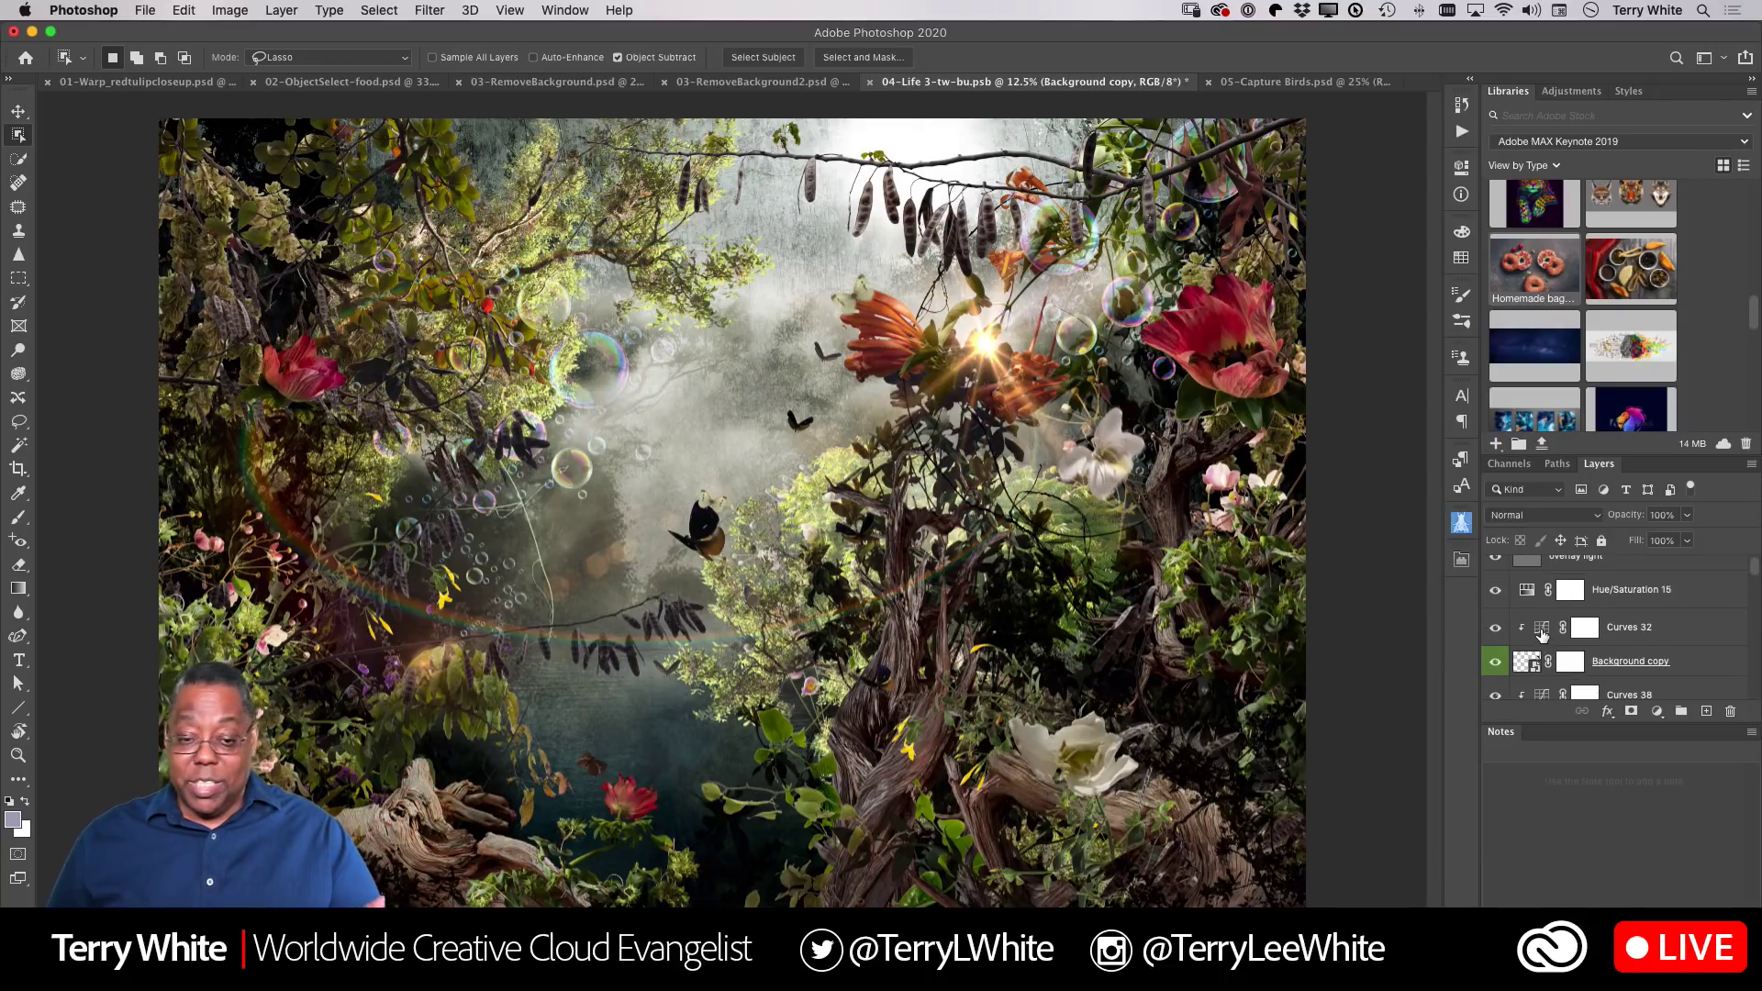
scroll(1541, 633, "up", 1)
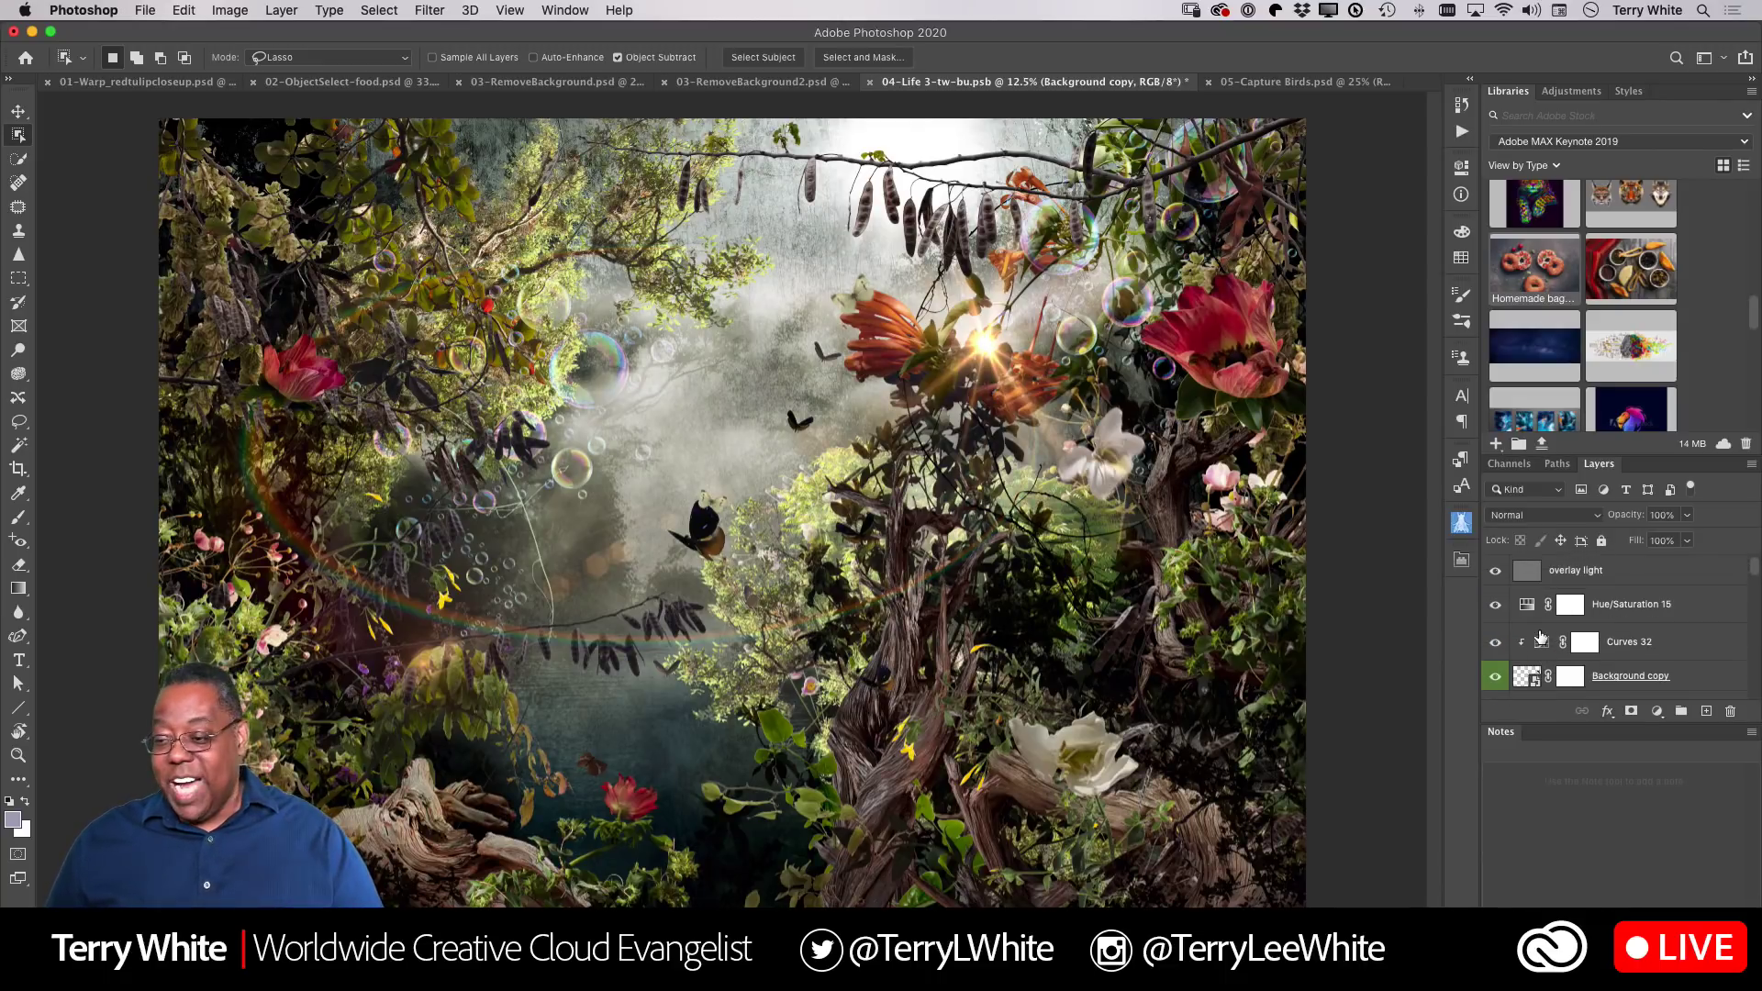
scroll(1527, 620, "down", 3)
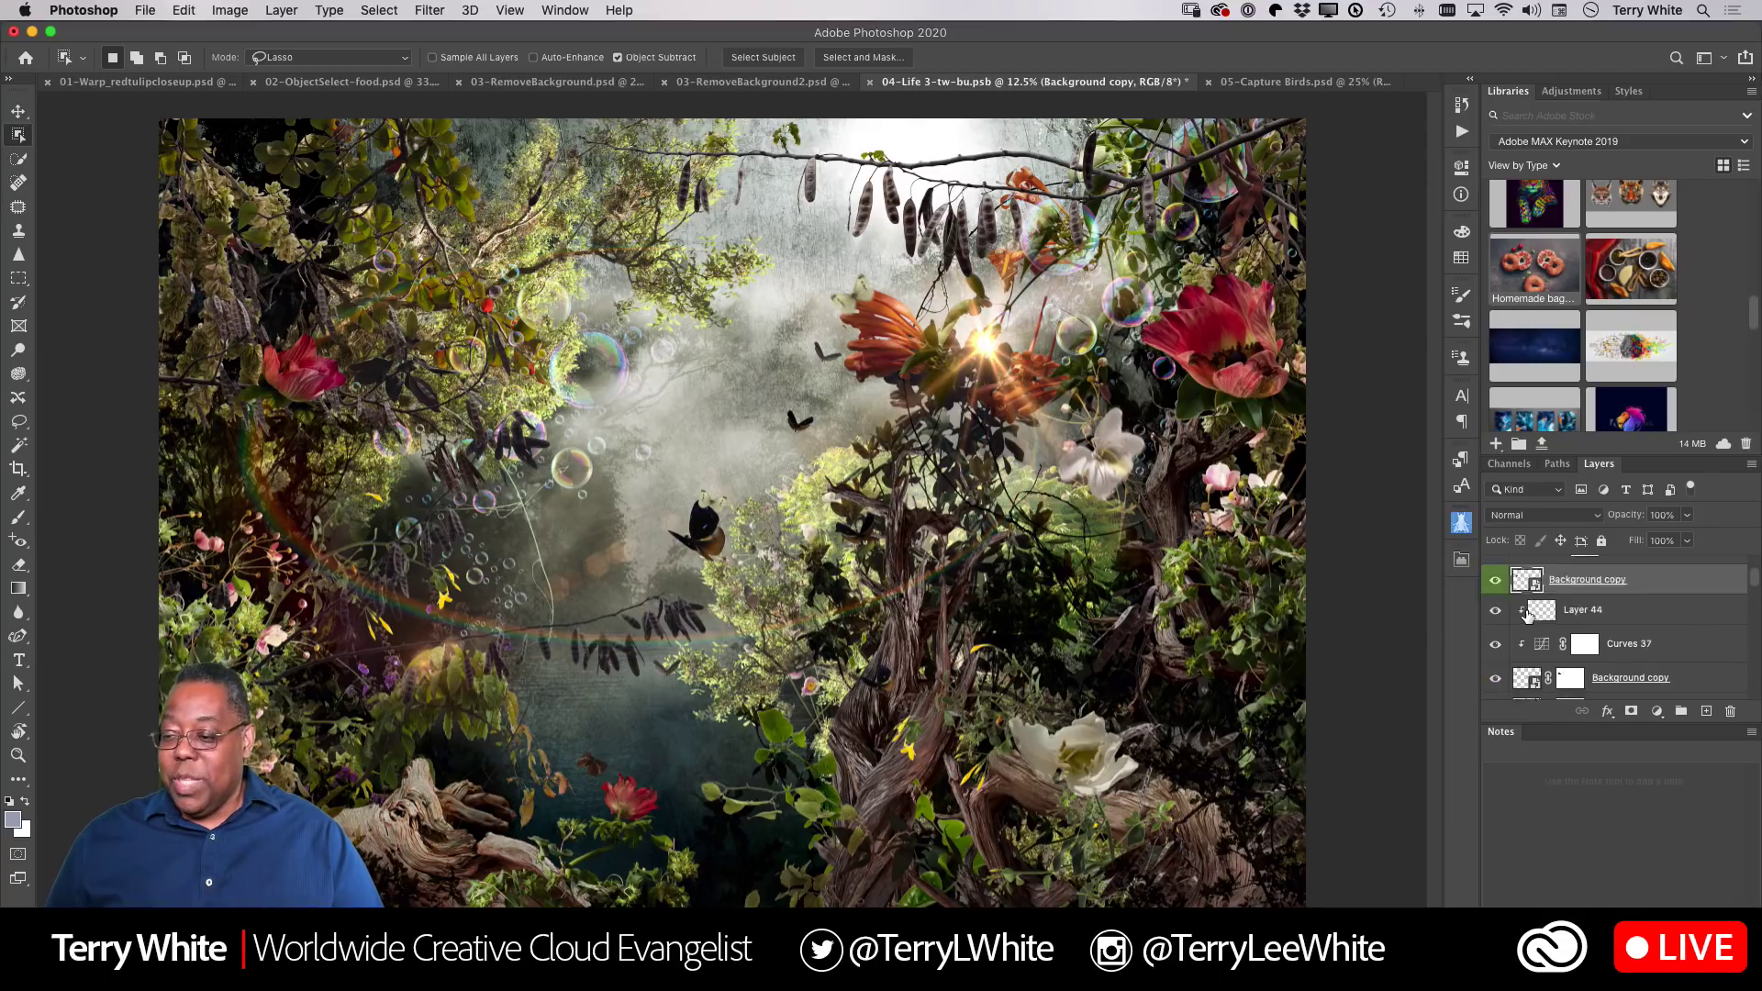
scroll(1526, 619, "down", 5)
scroll(1527, 617, "up", 10)
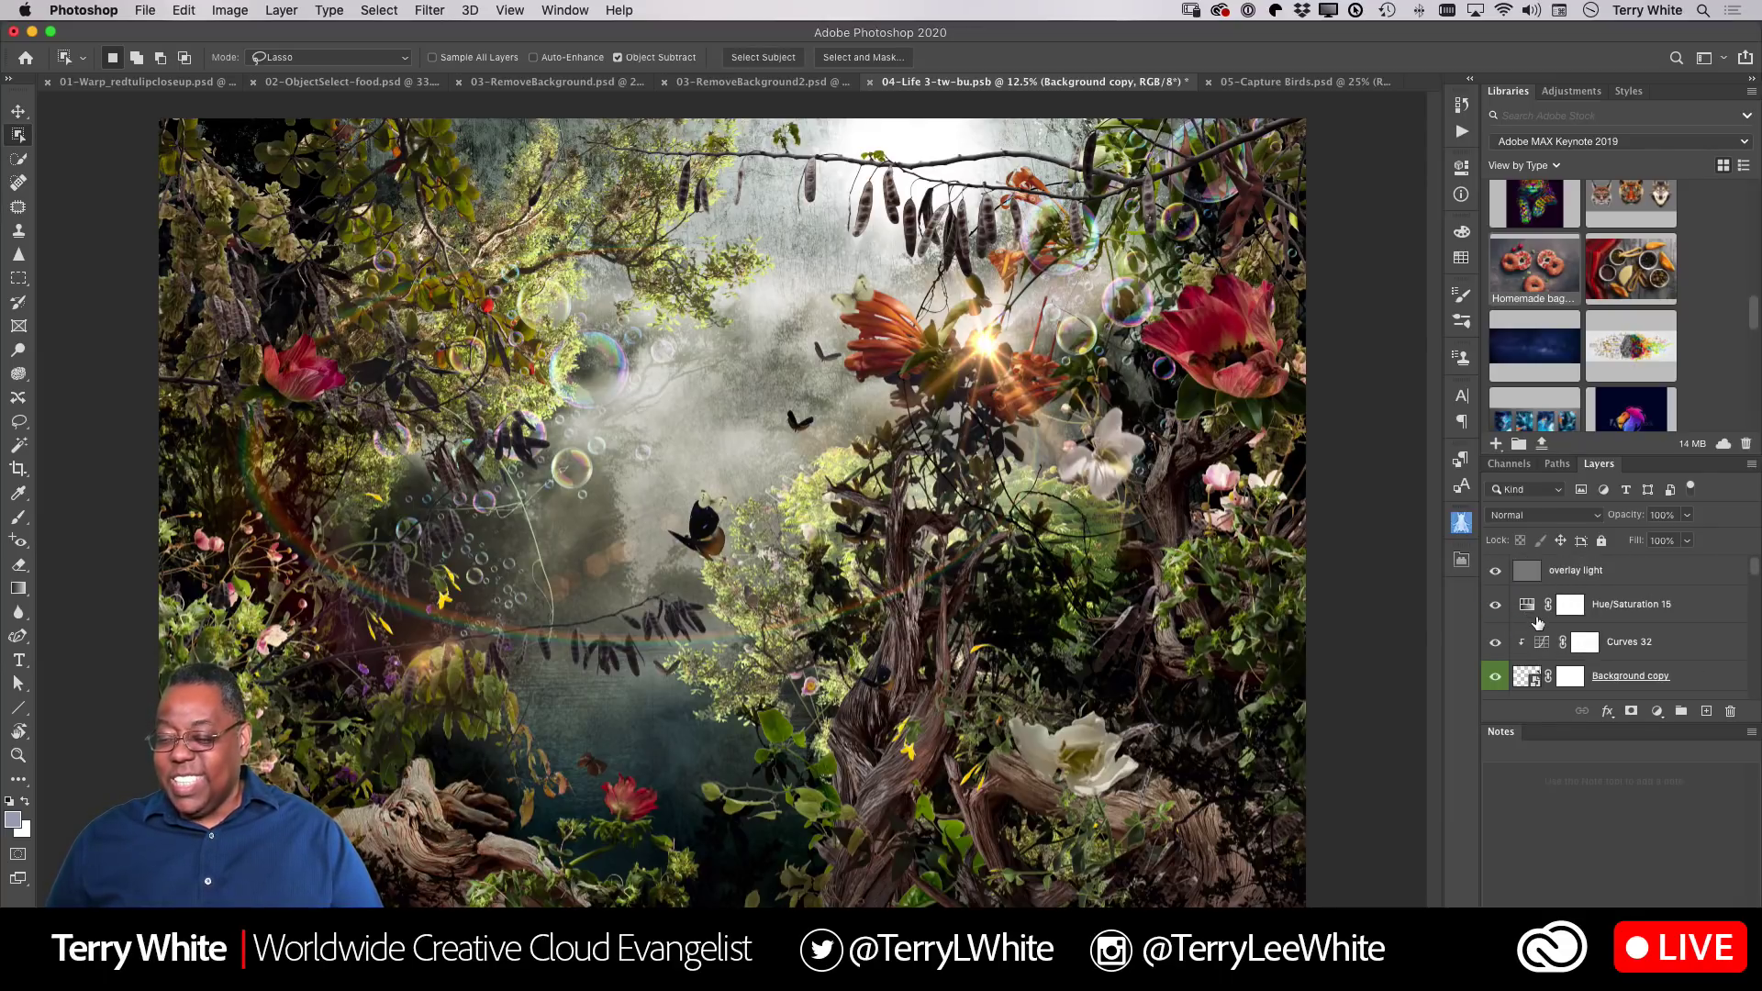
Fit the large red flower layer and the butterfly layer below Background copy 8 on screen in turn, returning to the whole image each time
left_click(1526, 679, "alt")
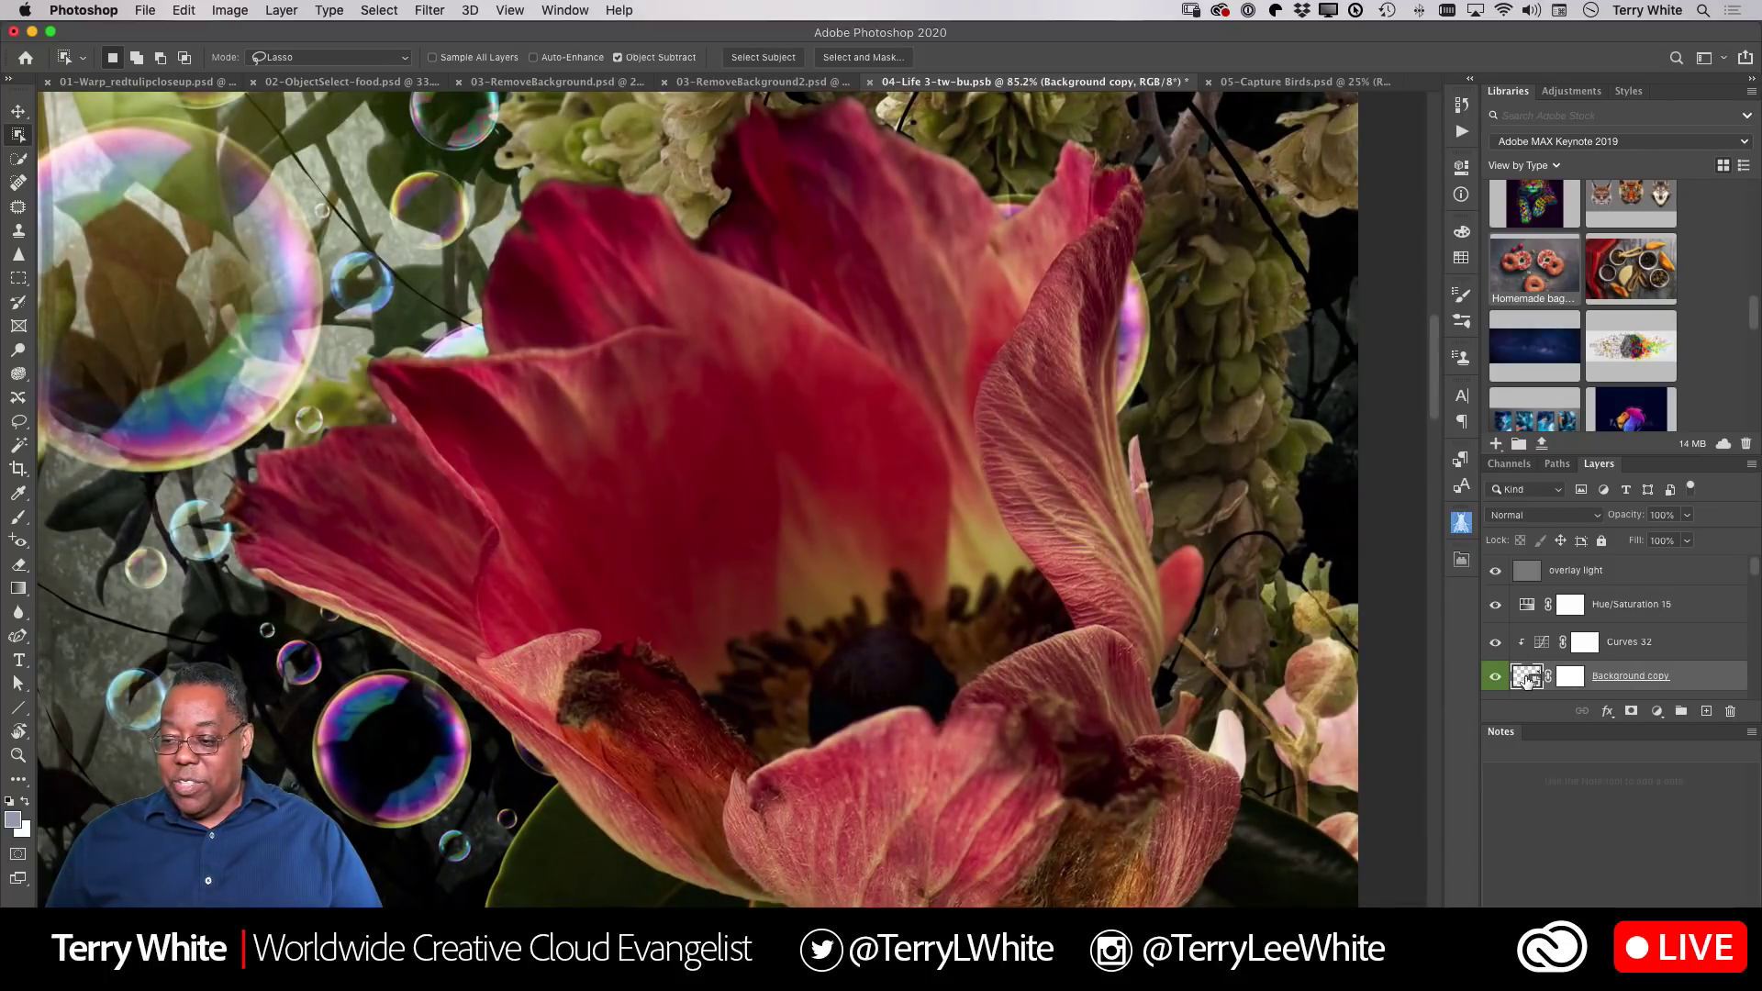
key("super+0")
scroll(1518, 635, "down", 2)
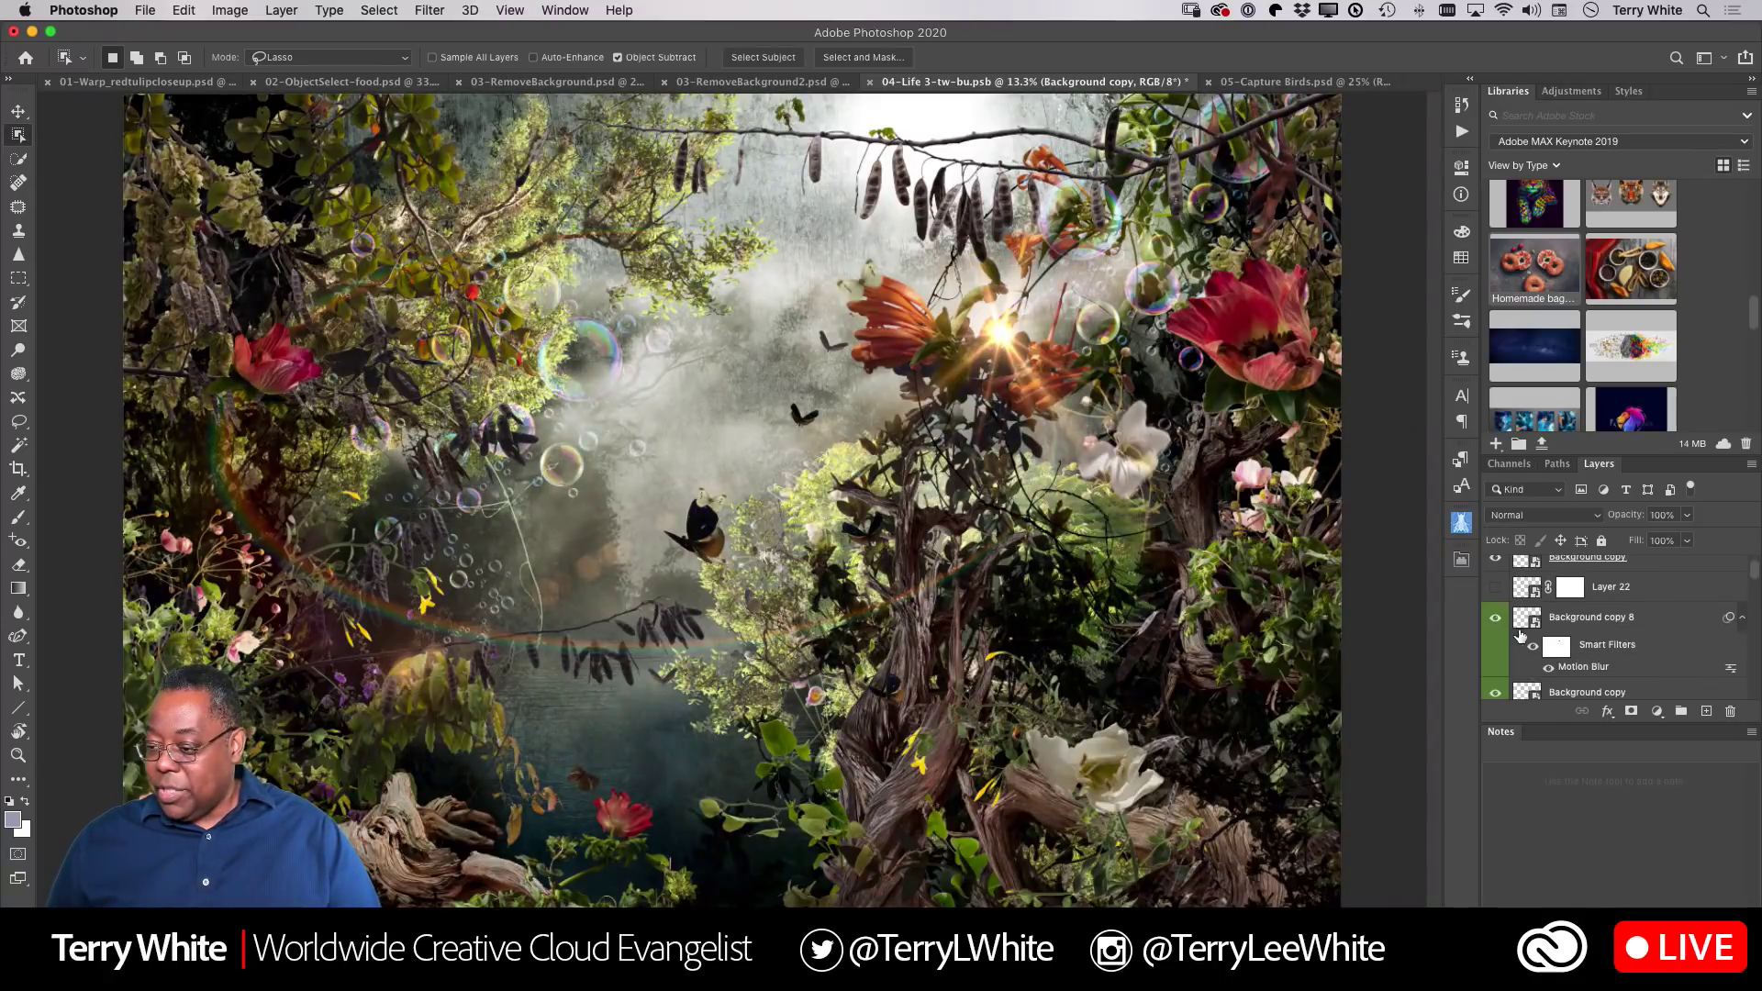
left_click(1526, 693, "alt")
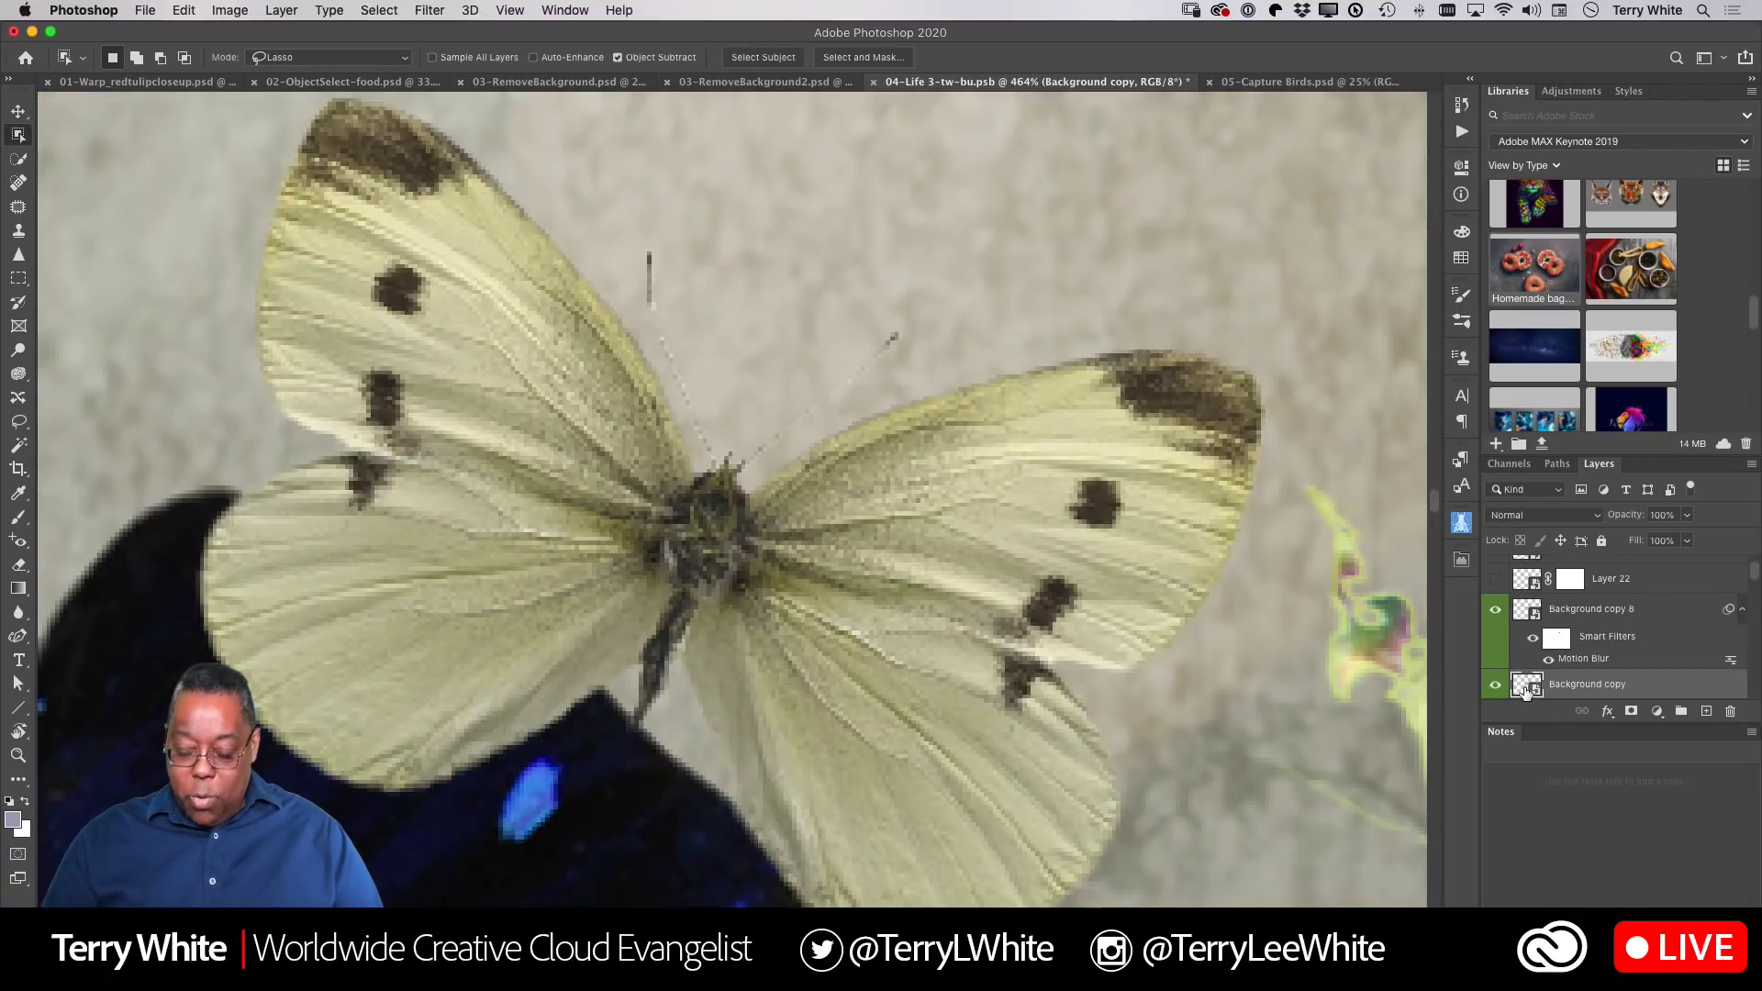
left_click(1526, 693, "alt")
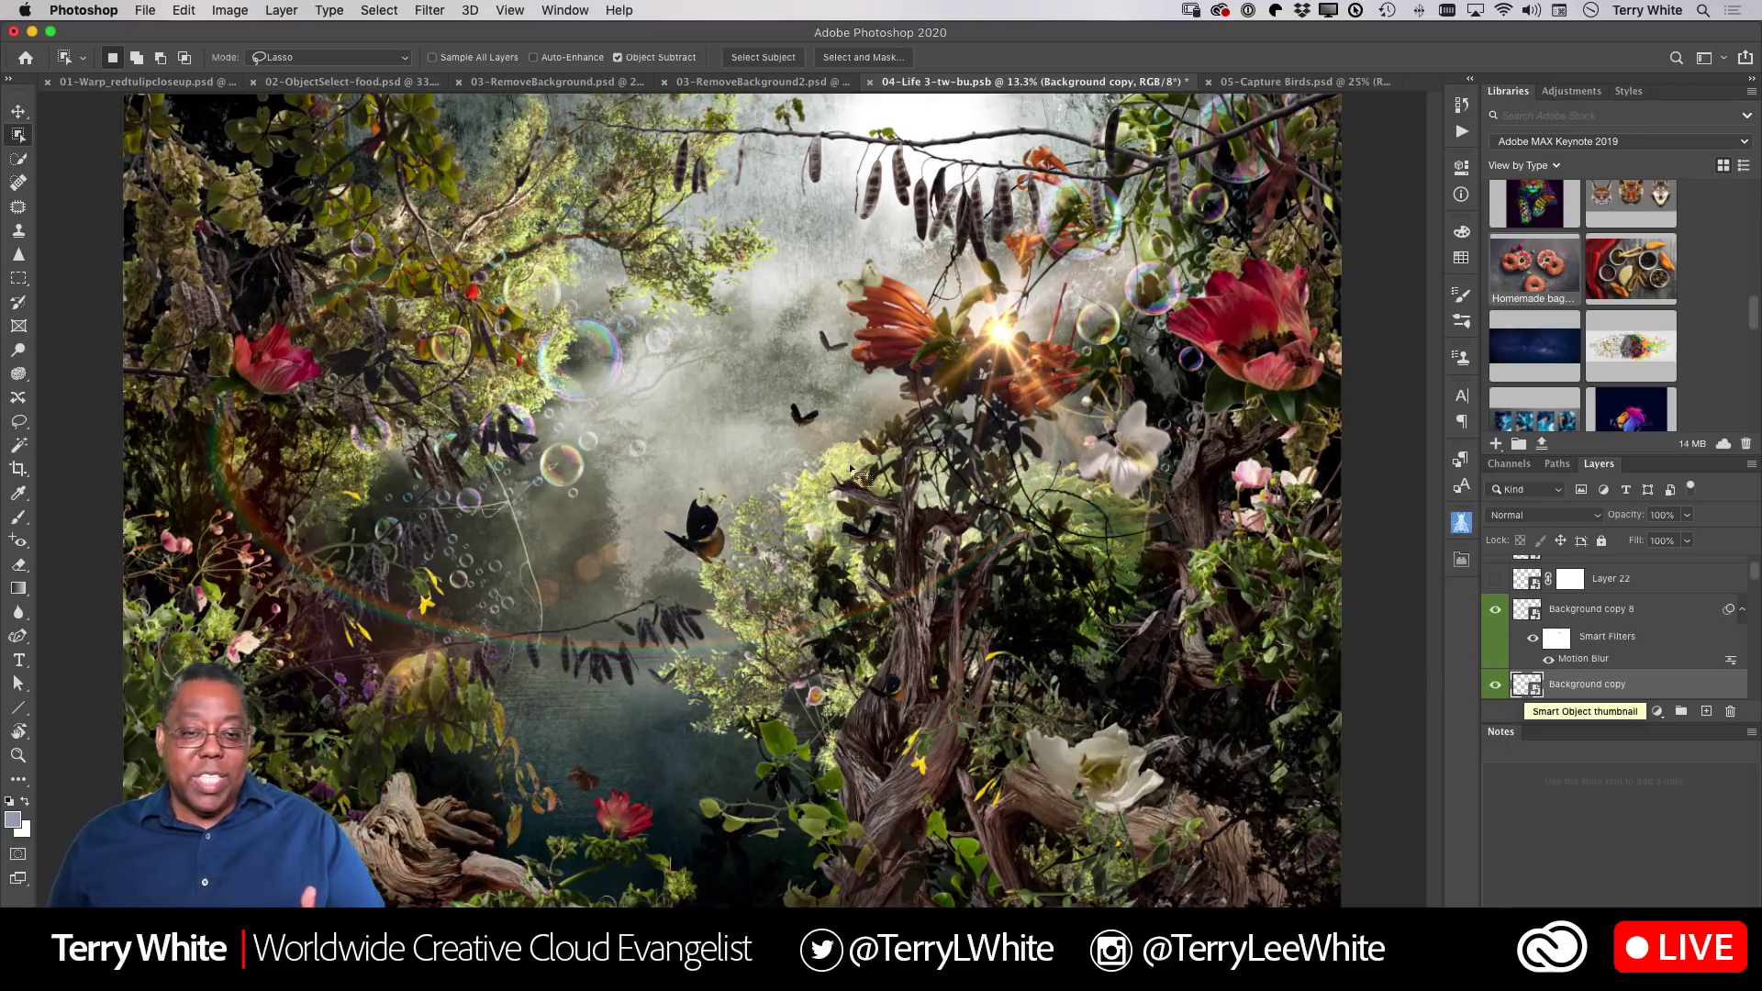
left_click(511, 11)
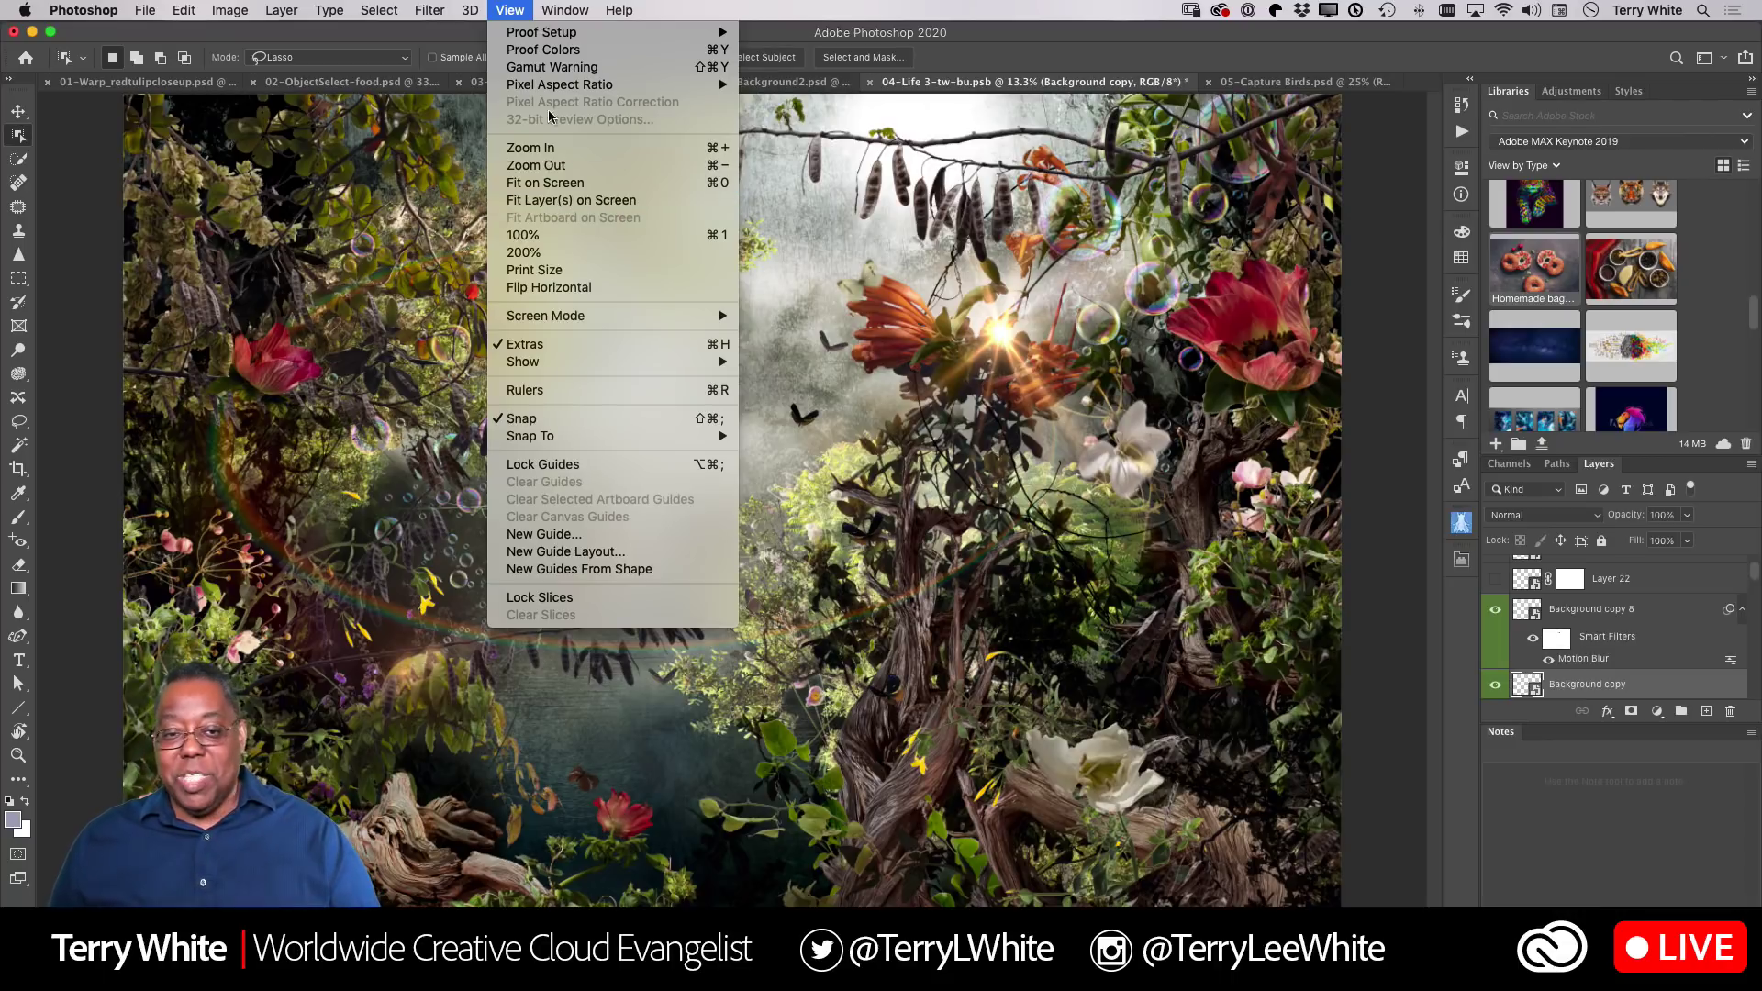
left_click(505, 8)
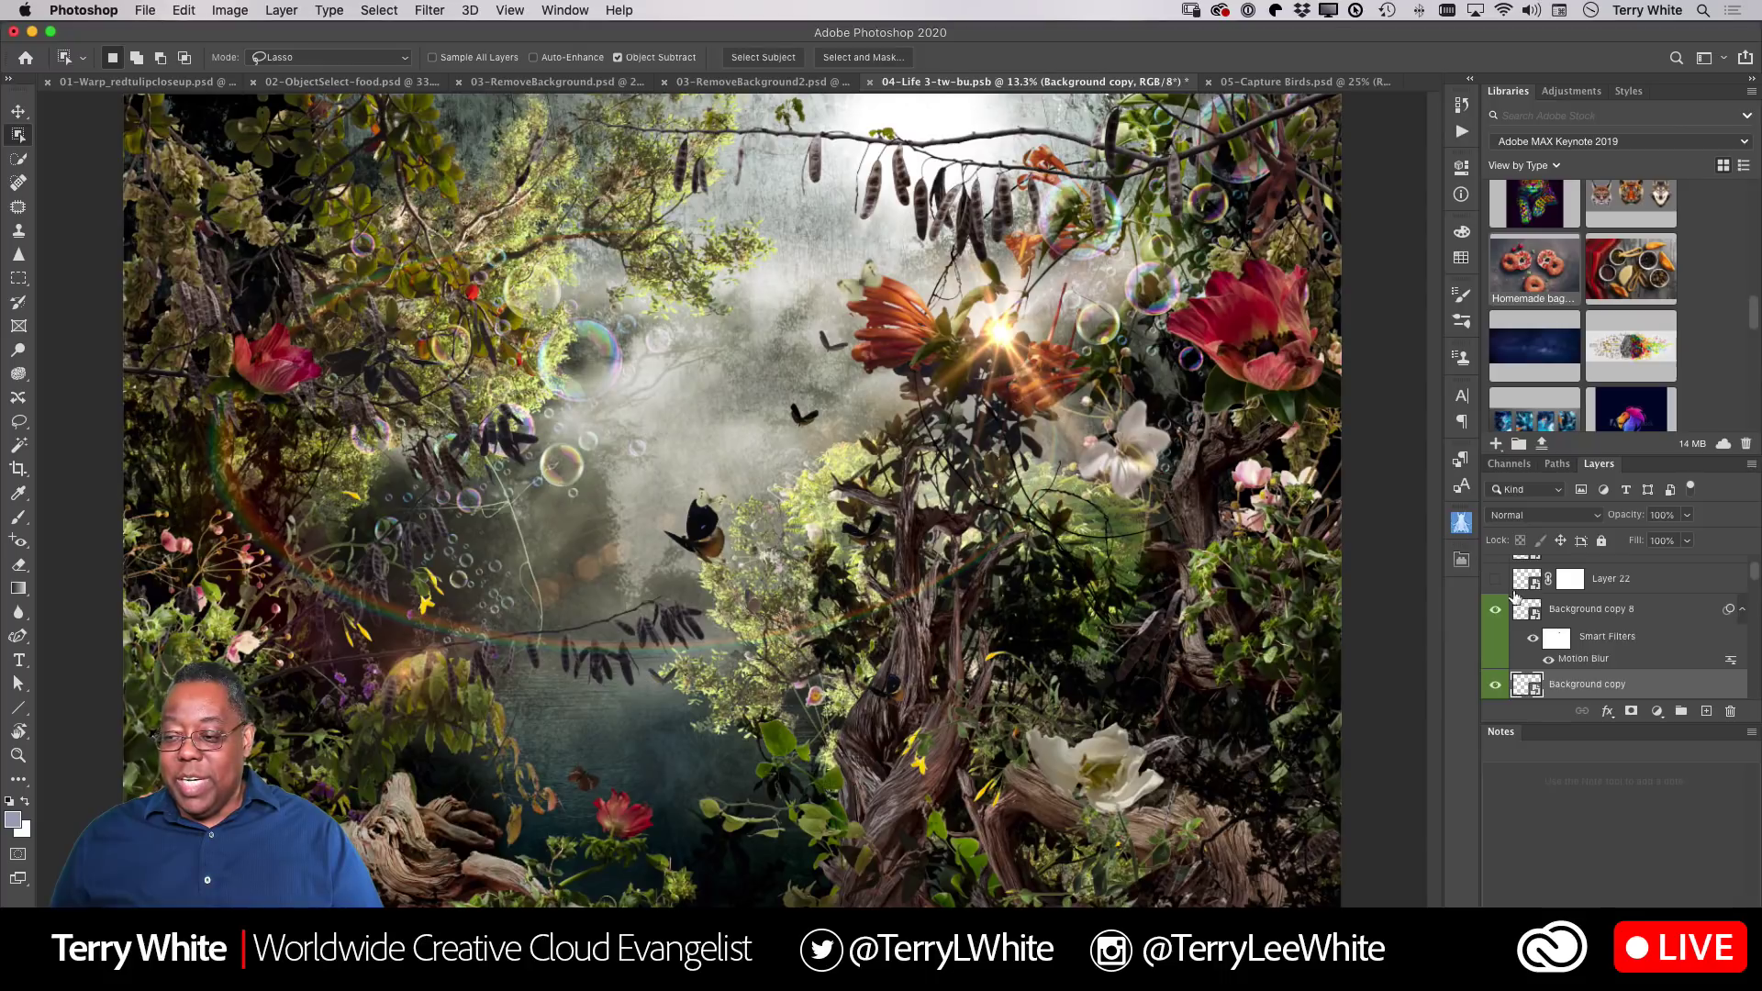
Find the large red flower's Background copy layer below Curves 32, fit it on screen and rename it Orange flower
scroll(1536, 608, "up", 5)
scroll(1548, 622, "down", 2)
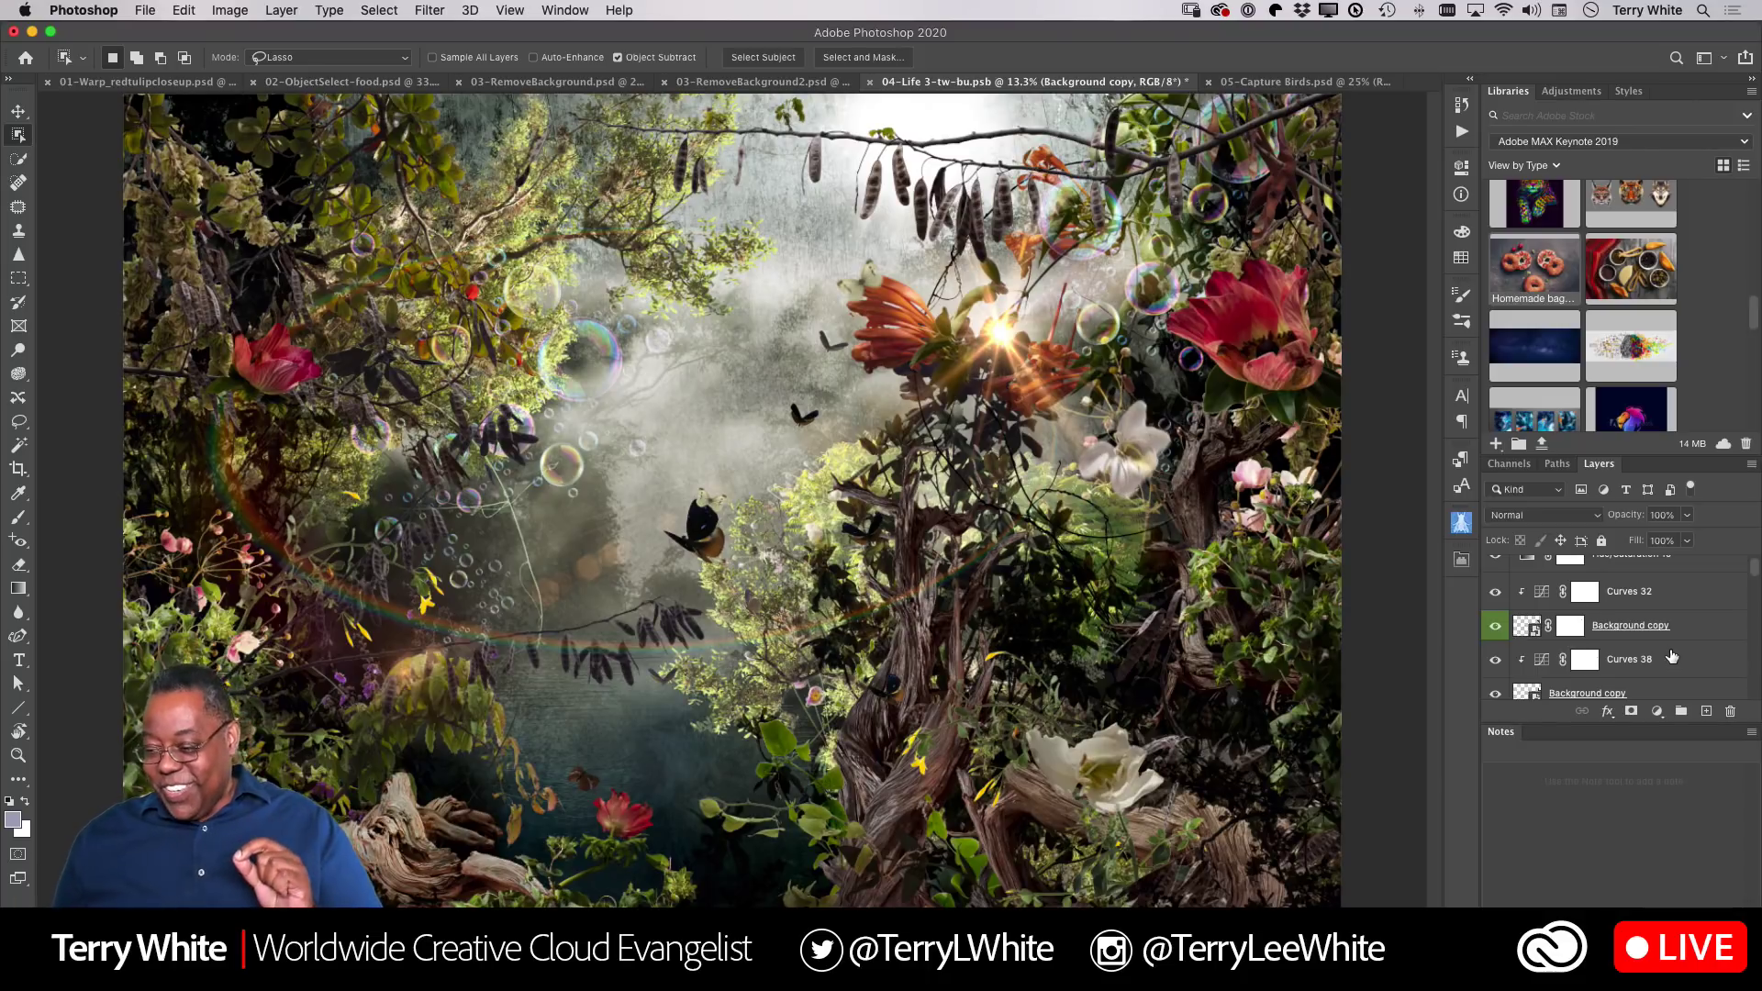
scroll(1670, 655, "down", 3)
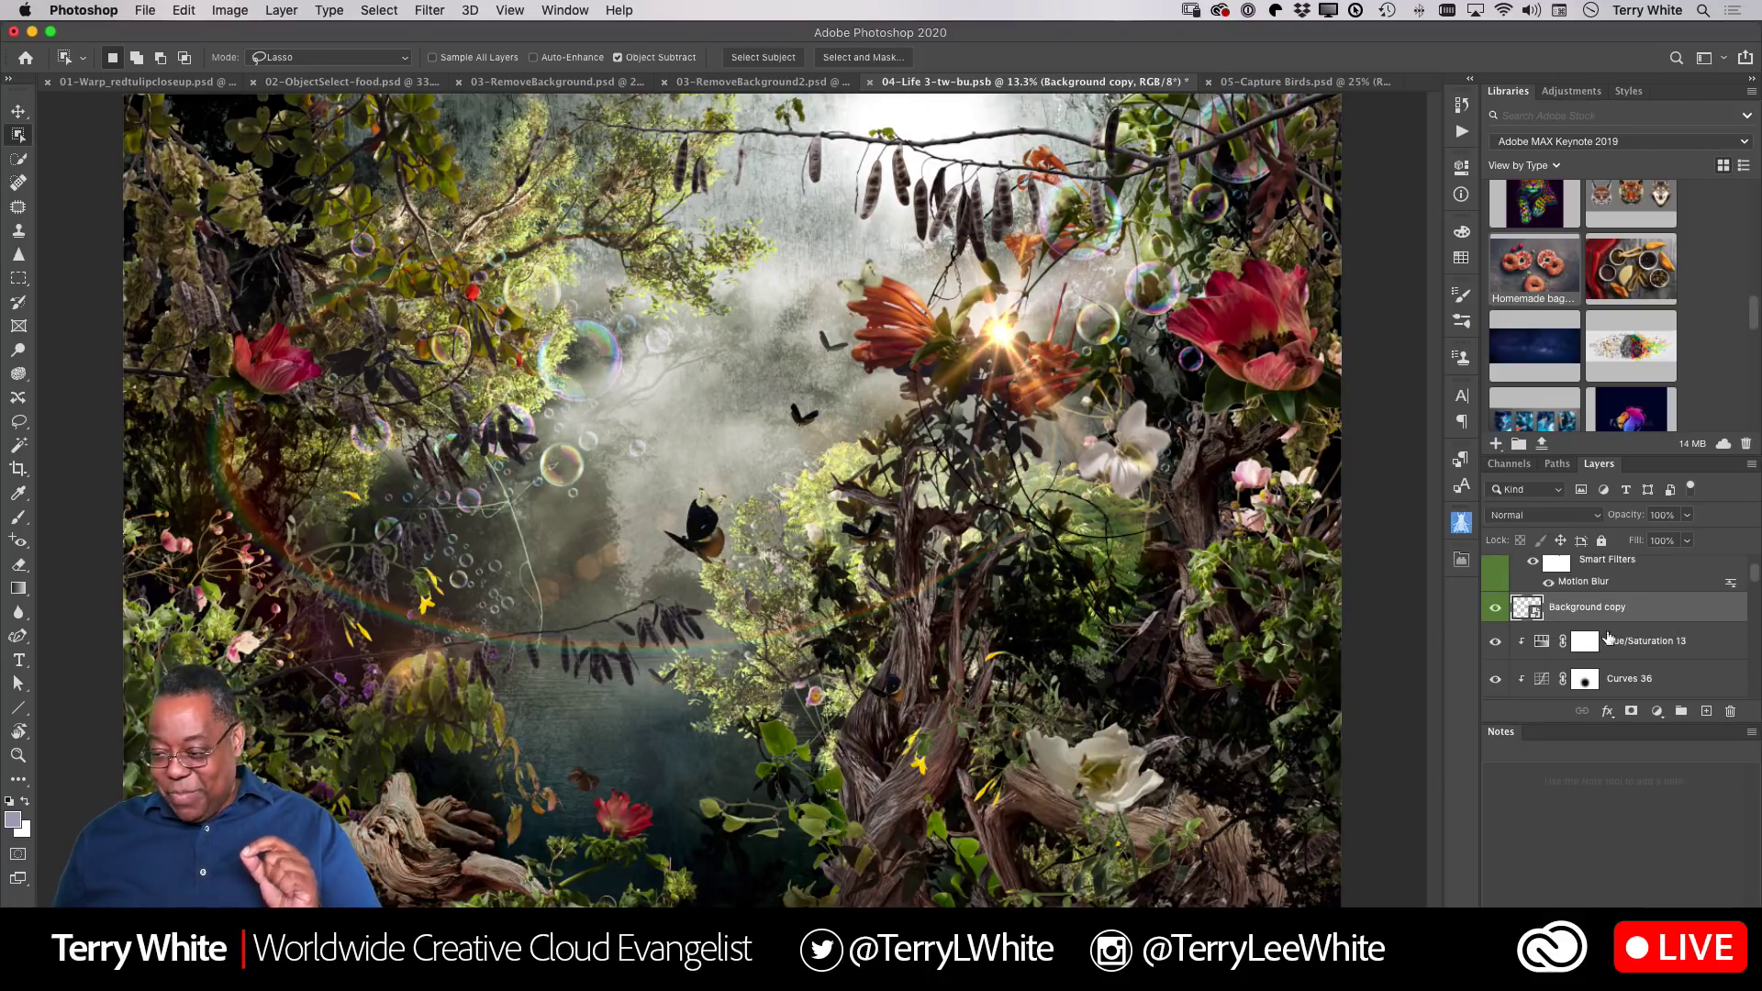
scroll(1621, 645, "down", 3)
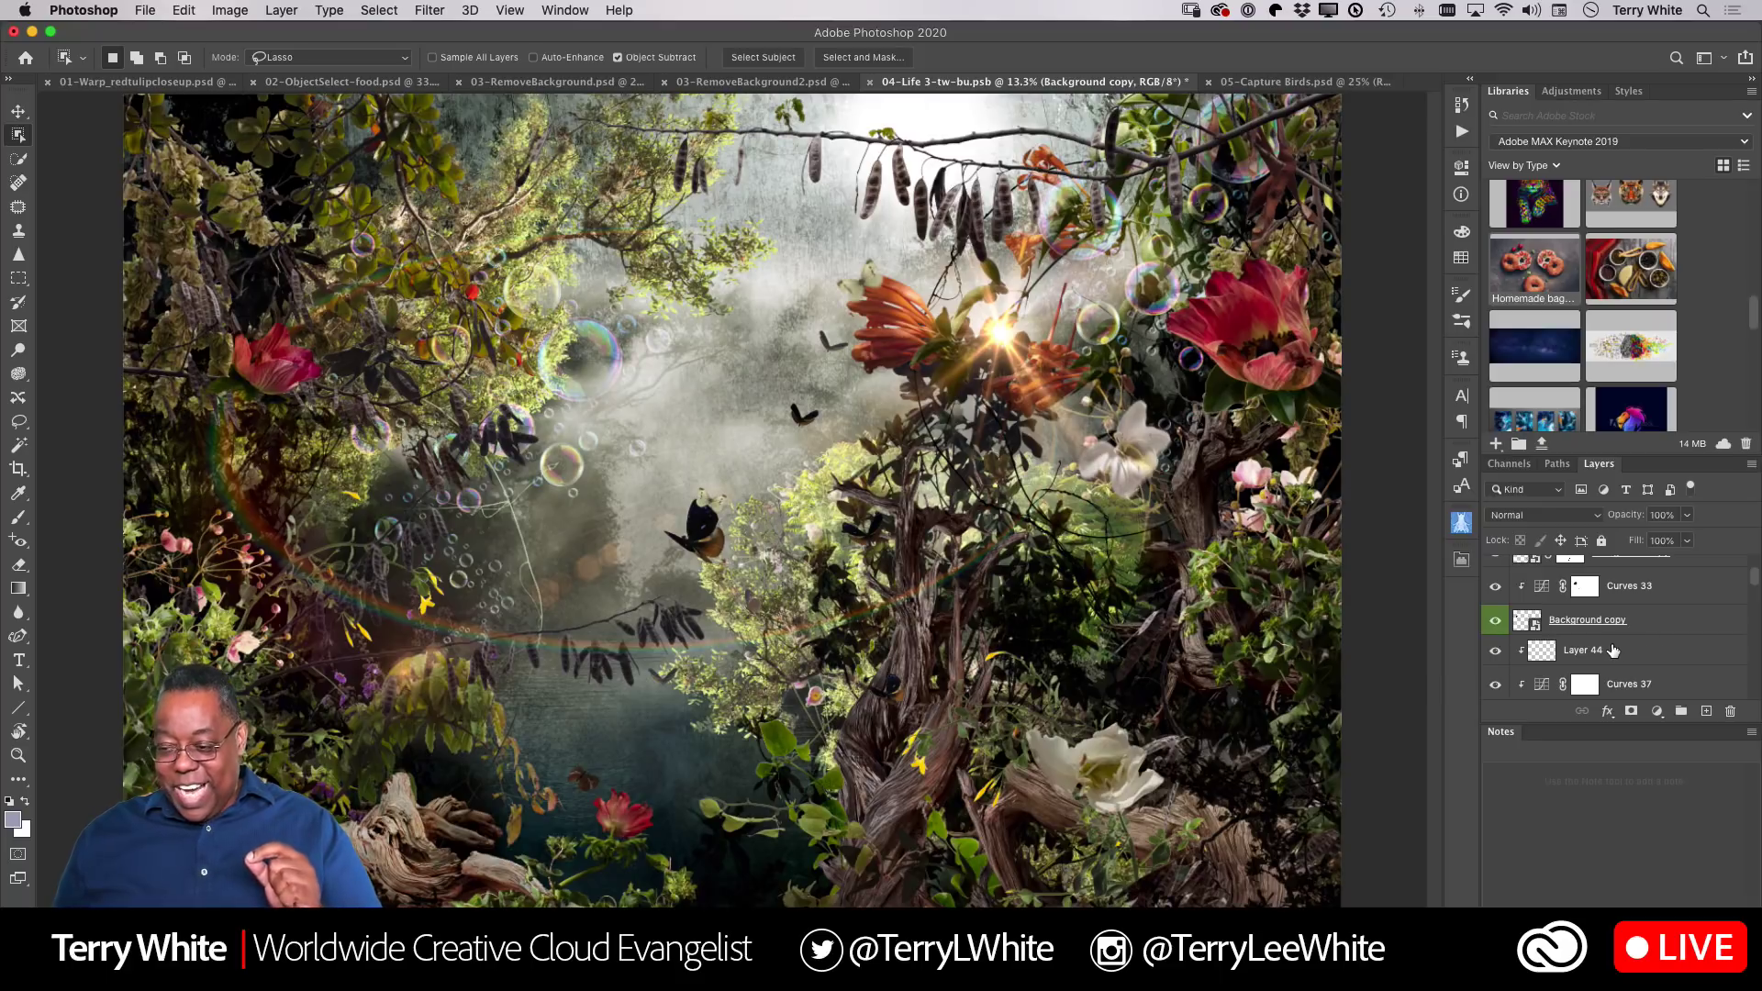
scroll(1582, 653, "up", 2)
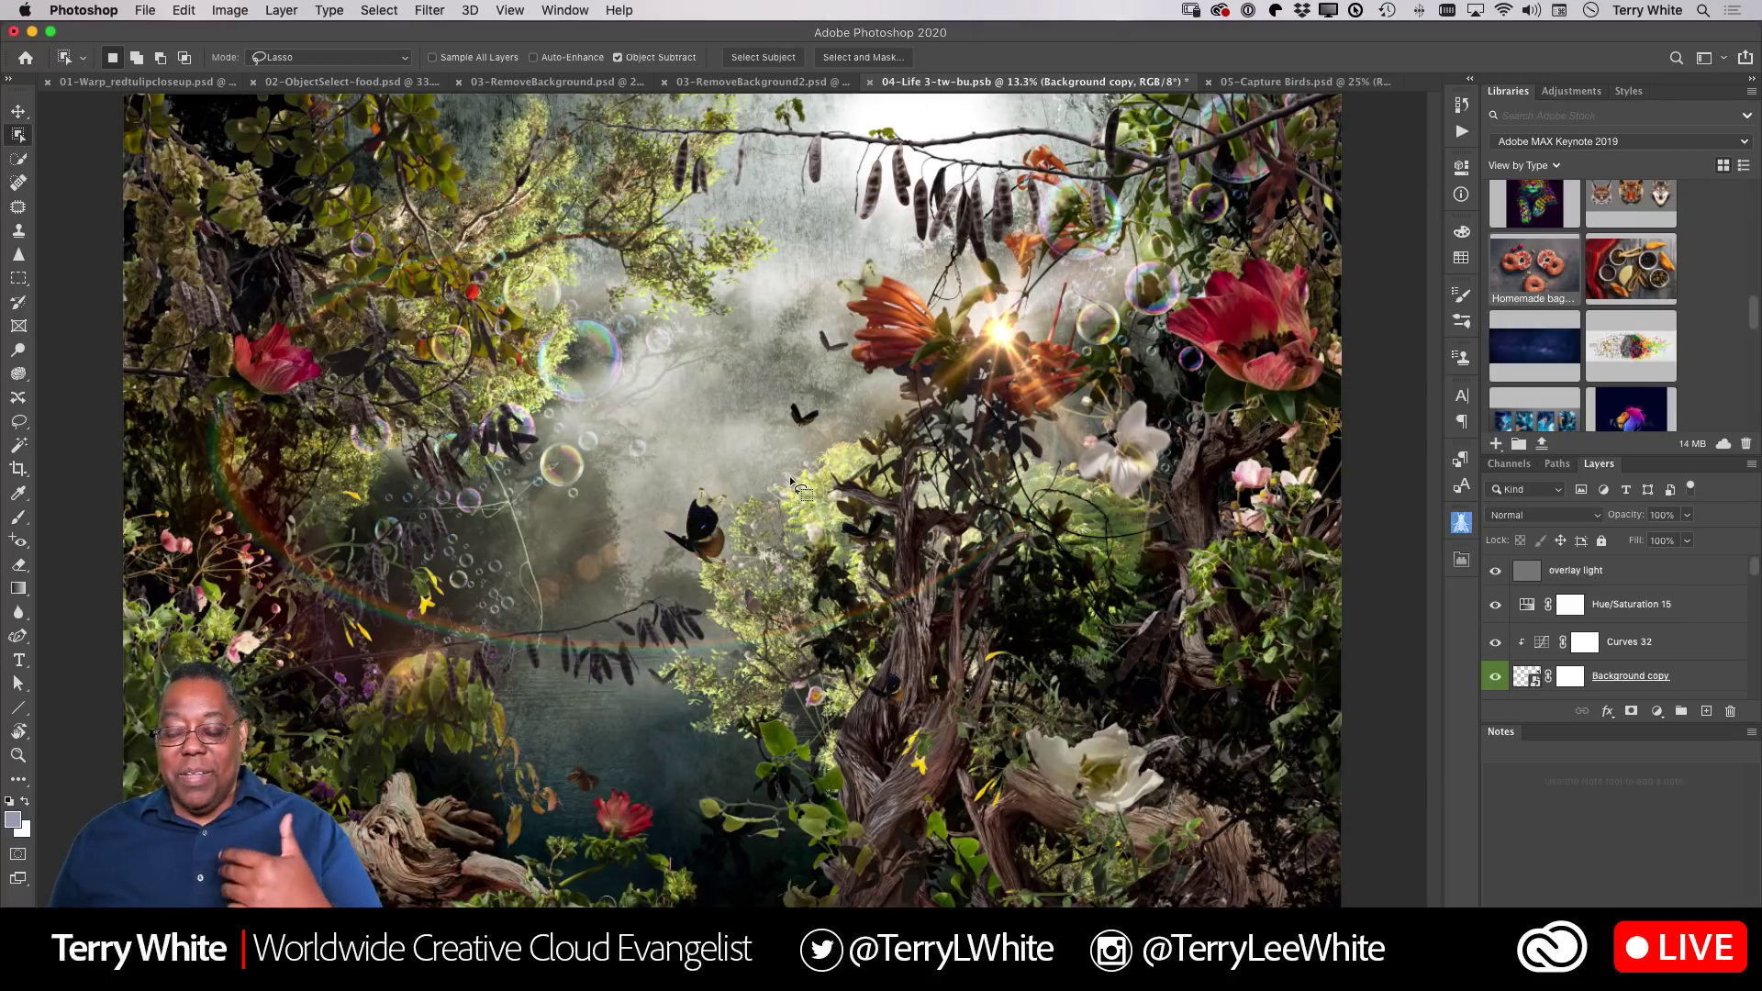
left_click(1526, 684, "alt")
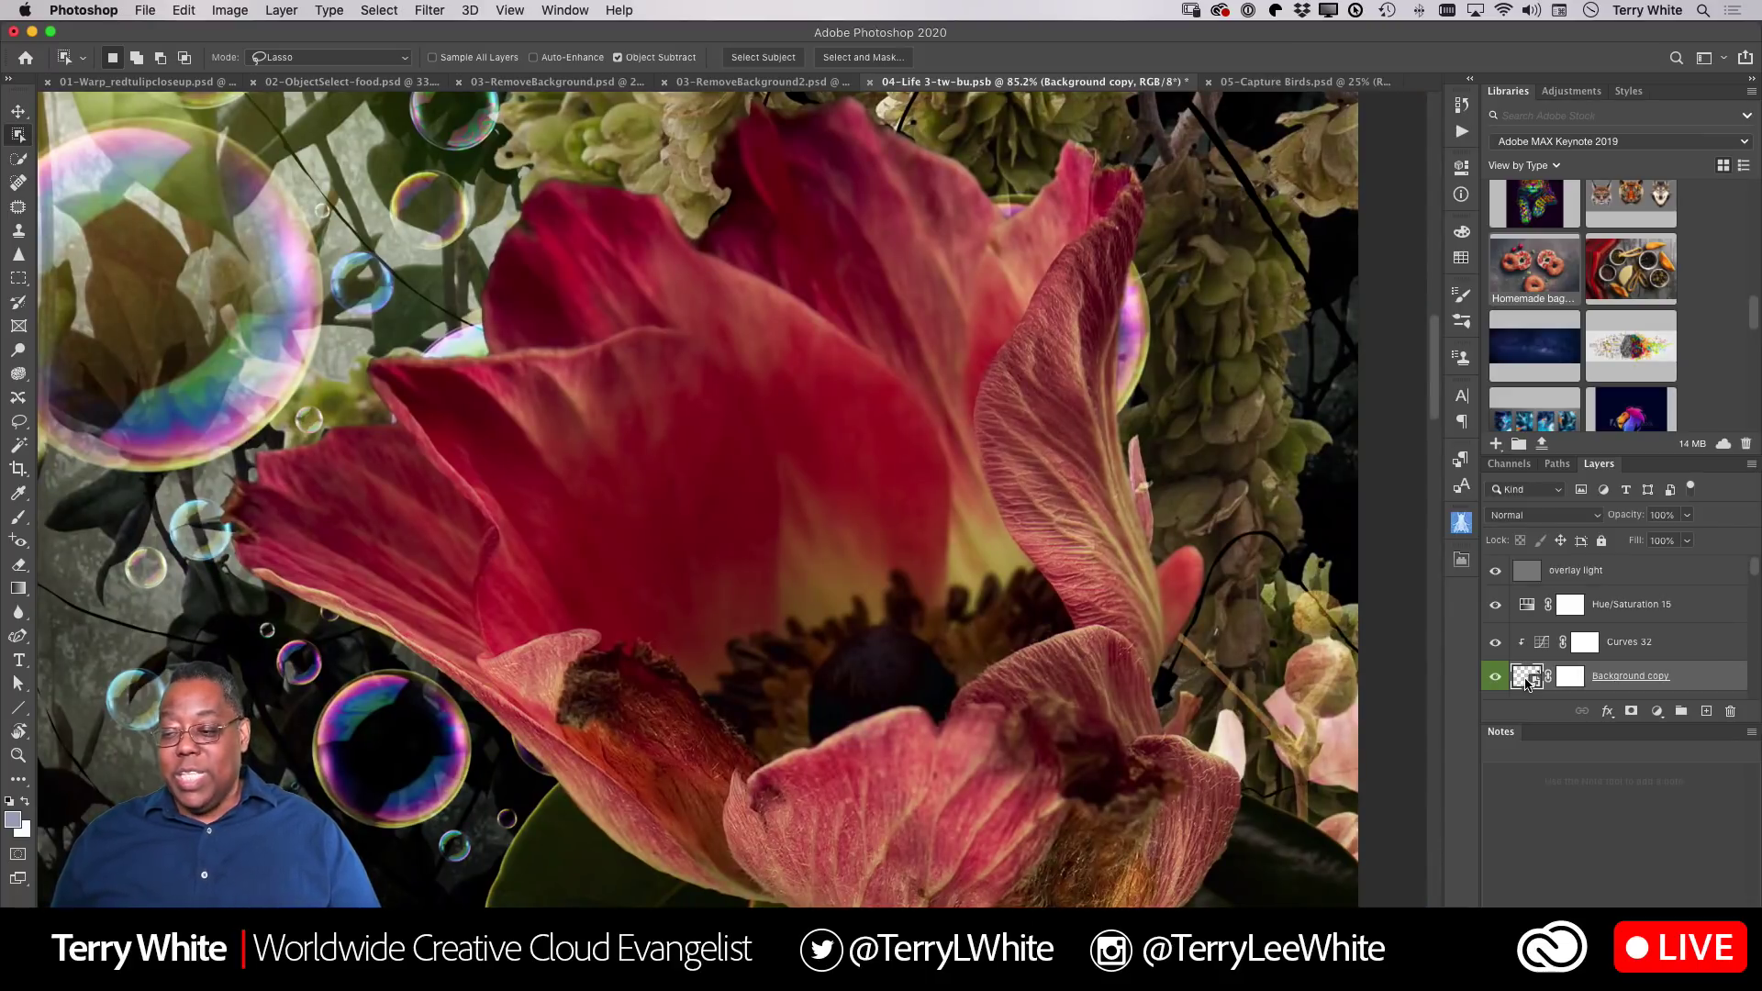
double_click(1599, 676)
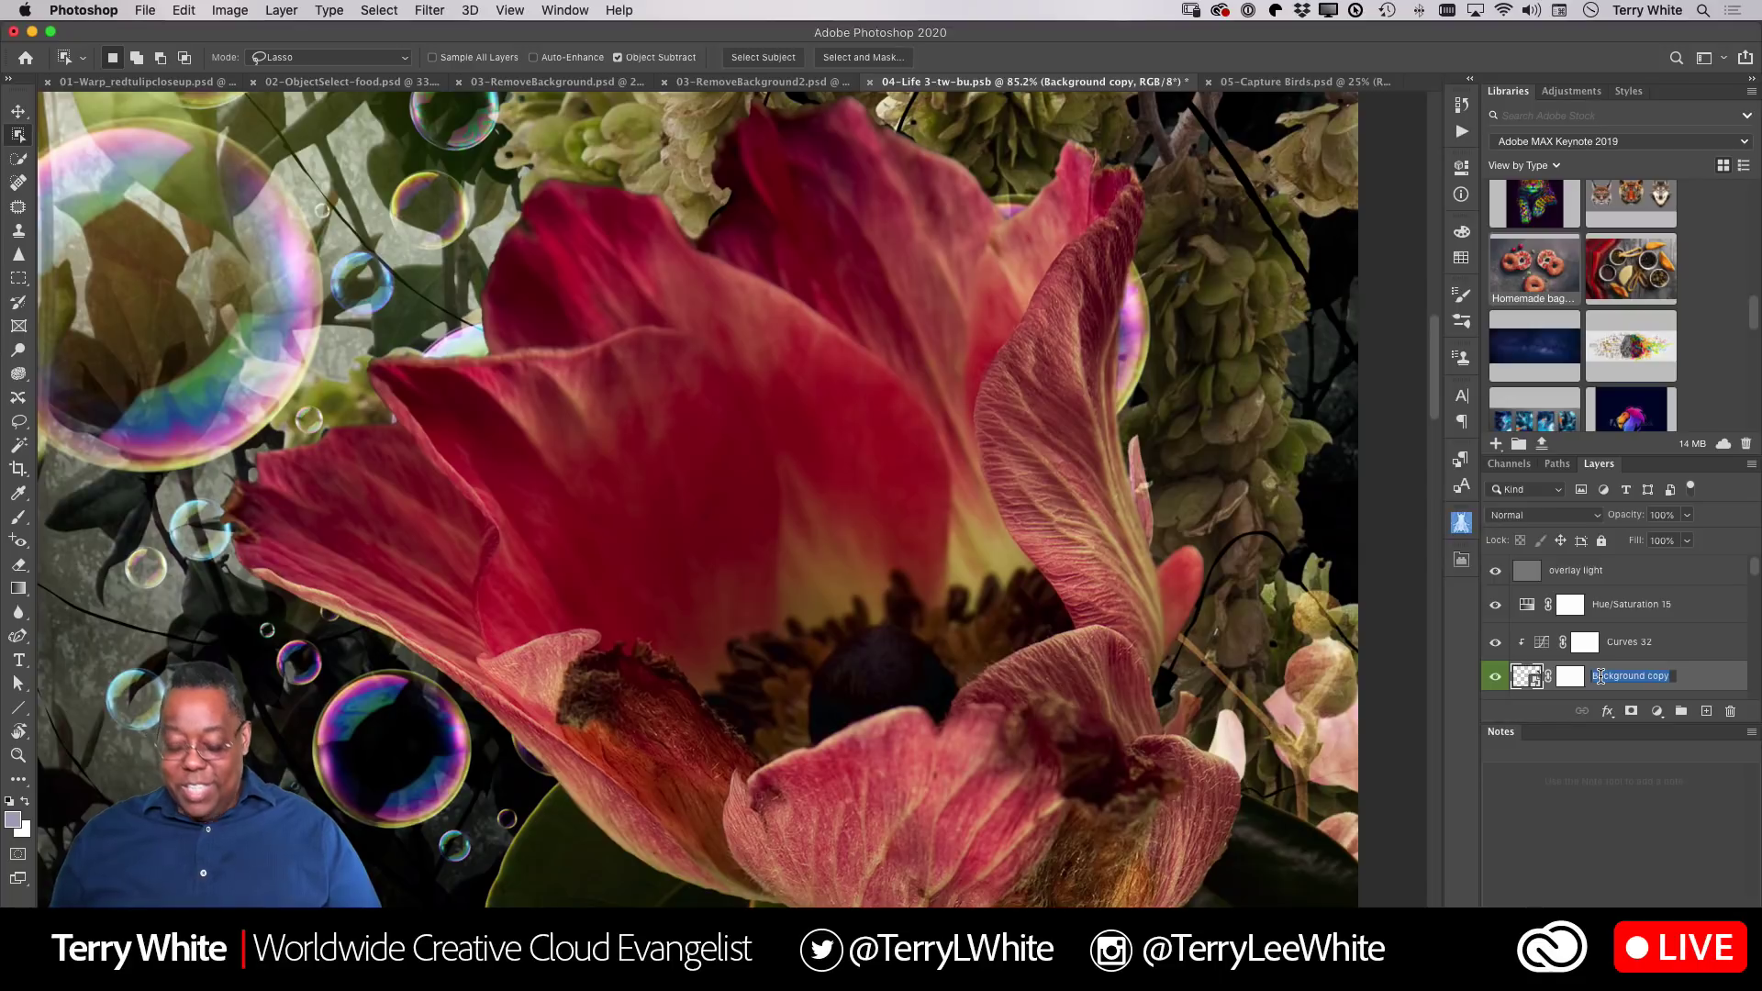
type("Or")
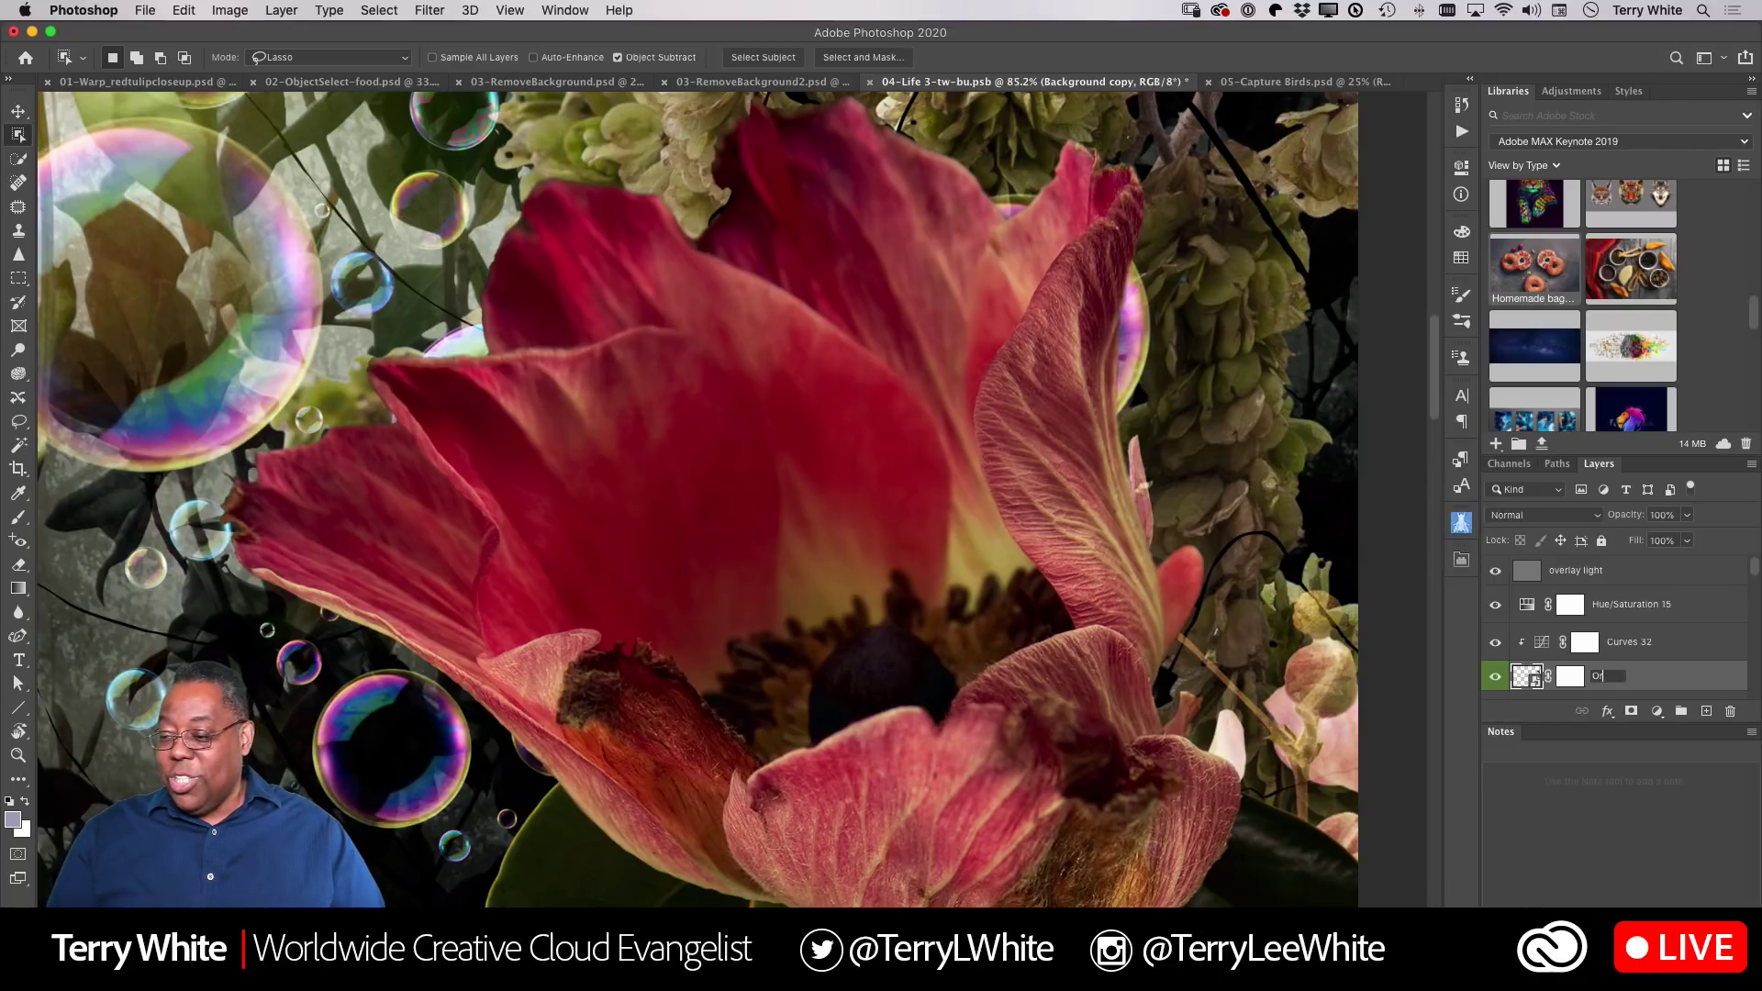
type("ange flower")
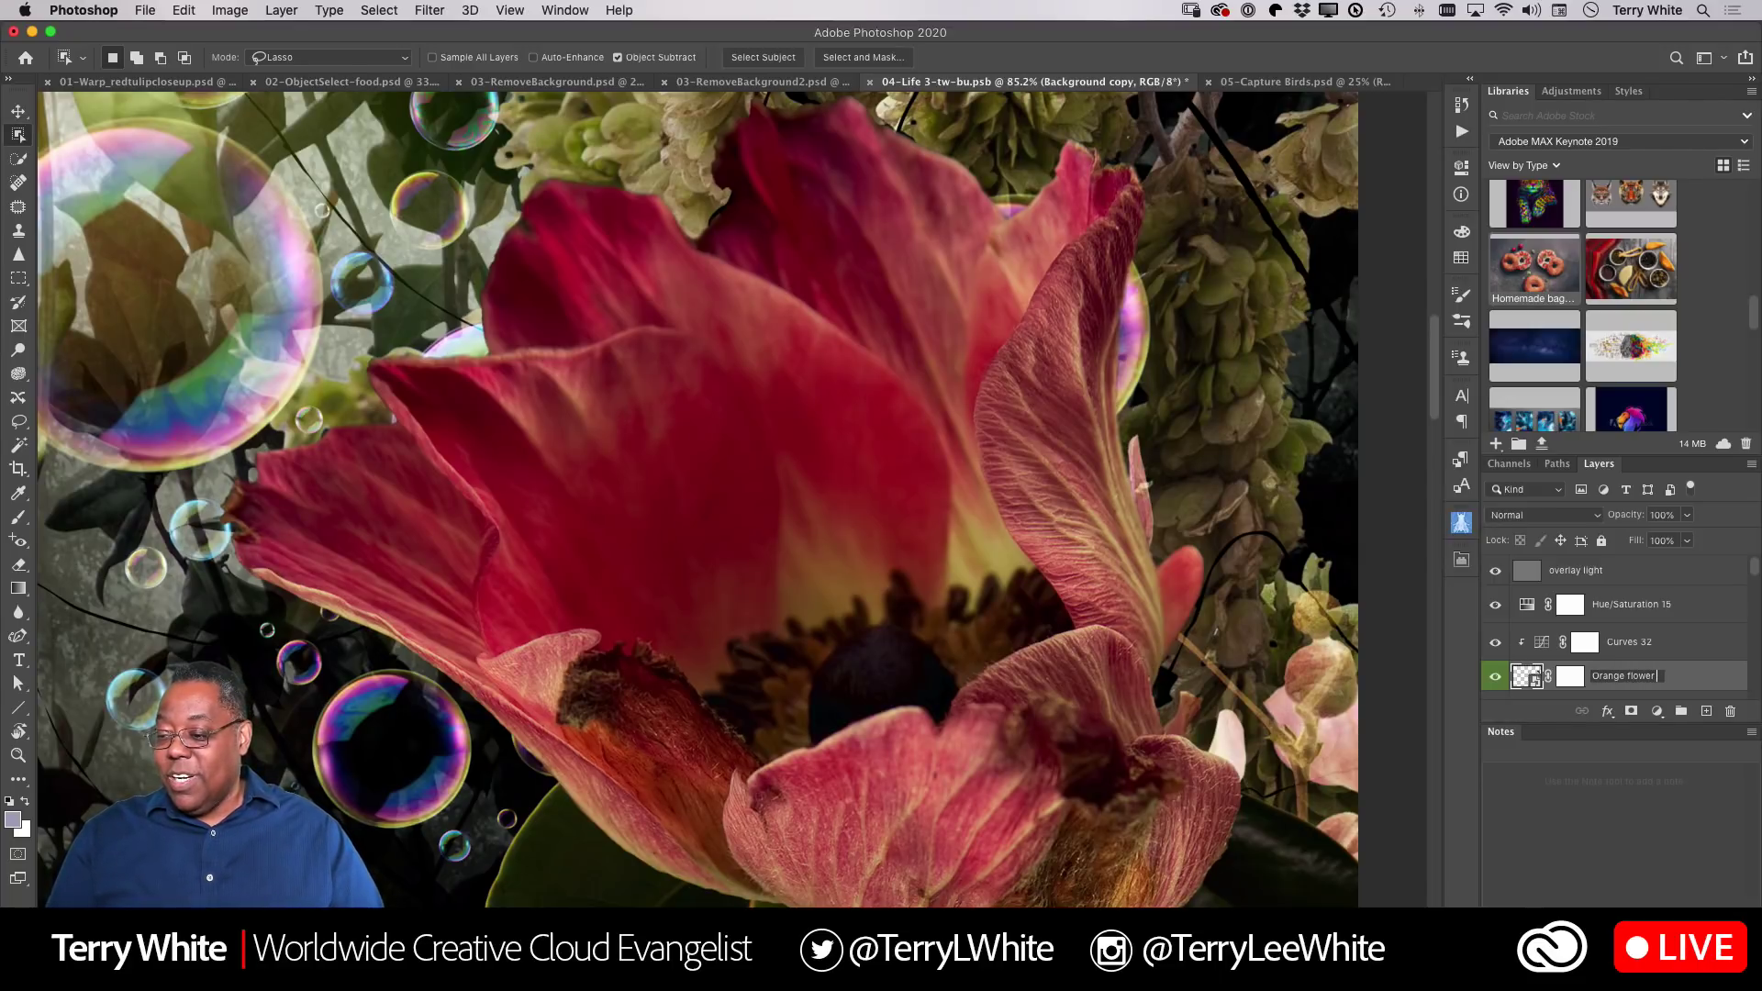
key("Return")
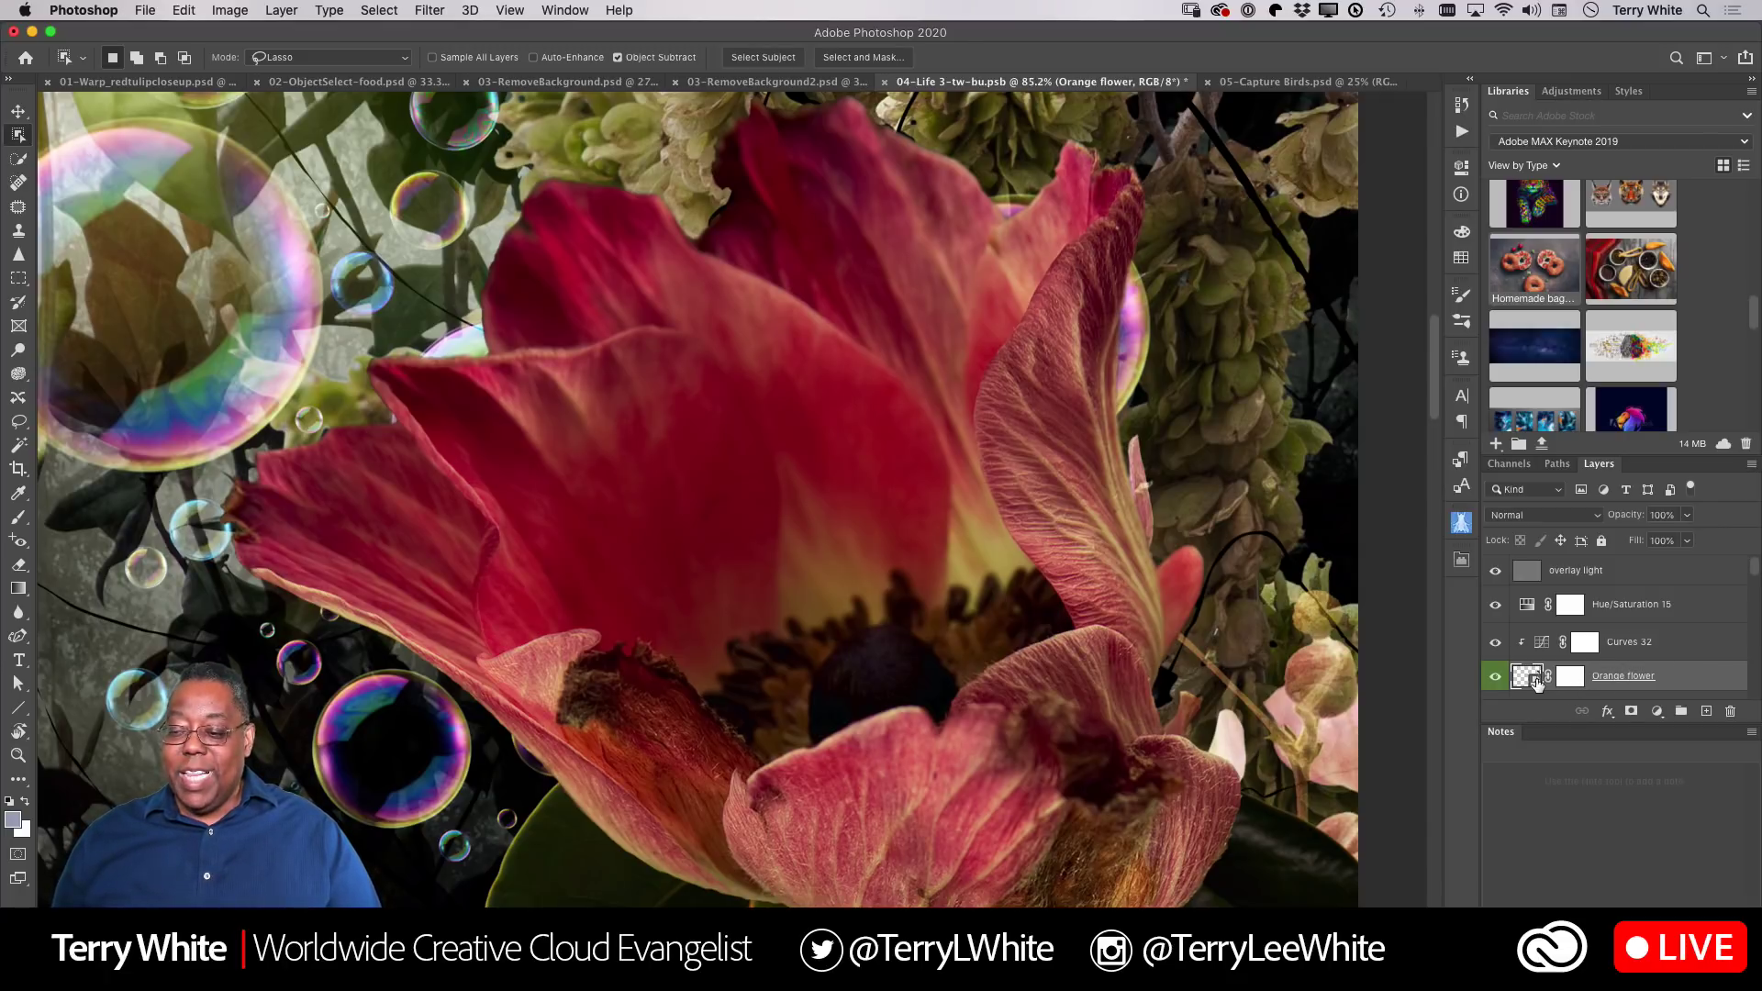
Fit the butterfly layer Background copy 8 on screen and rename it Beige Buttery
scroll(1536, 684, "down", 5)
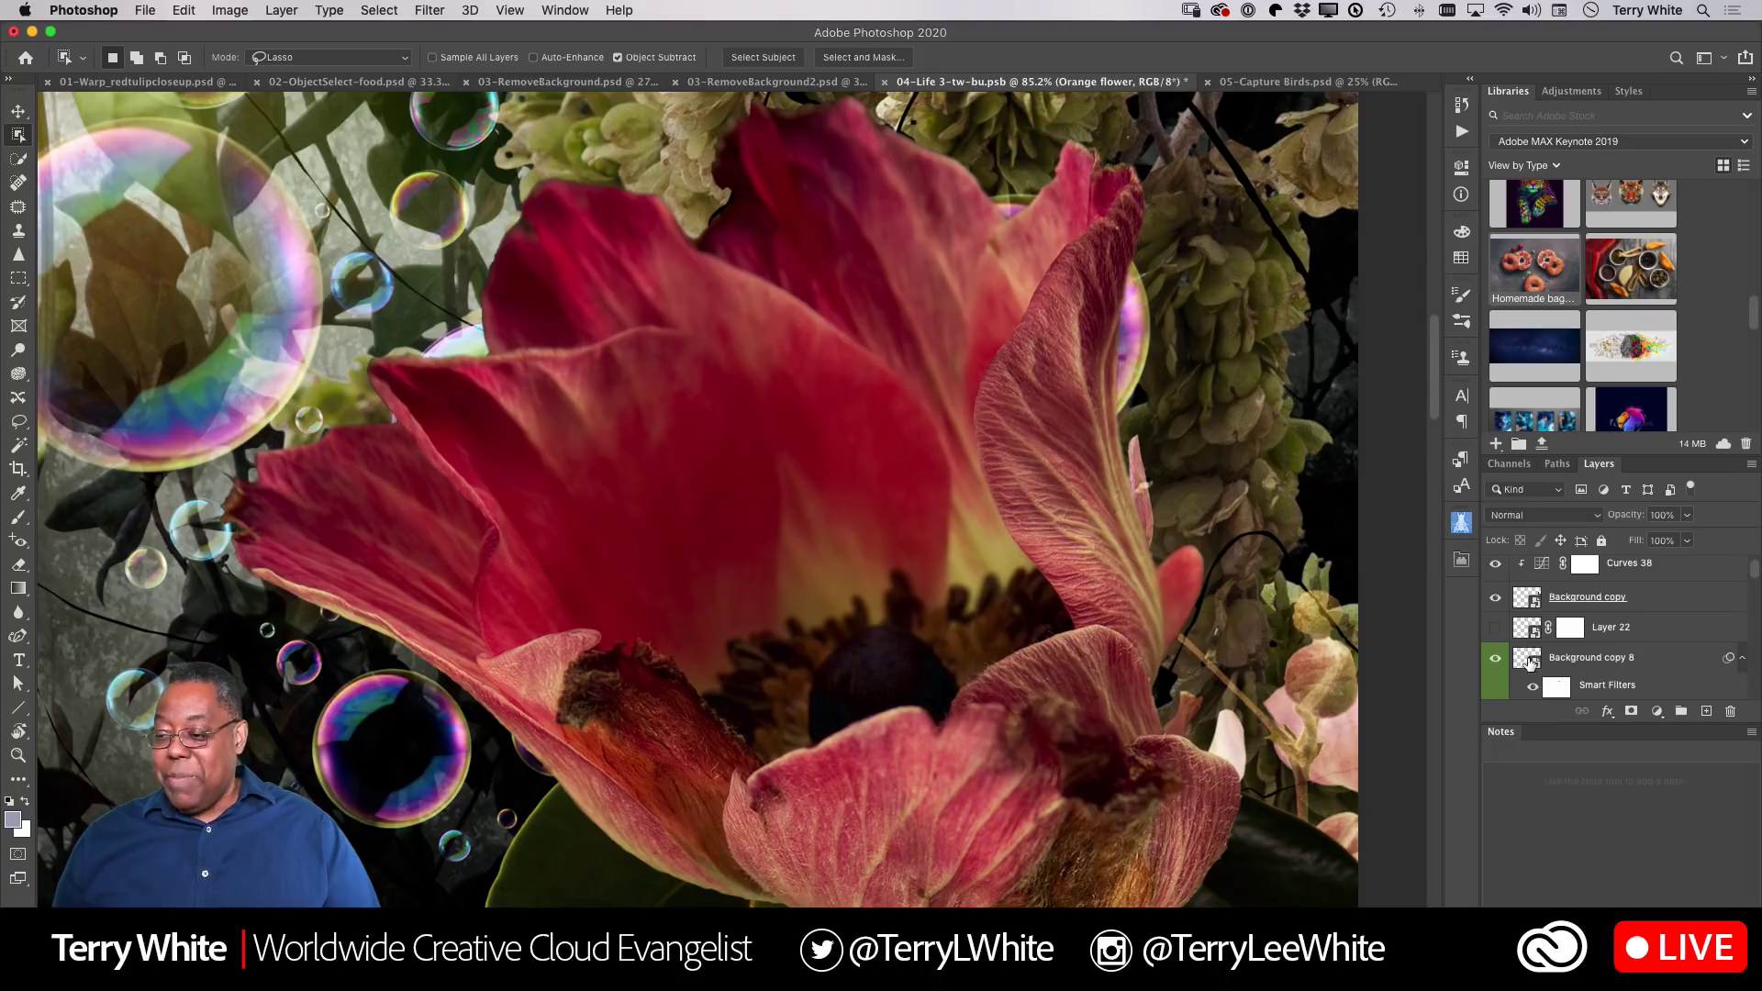
left_click(1529, 662, "alt")
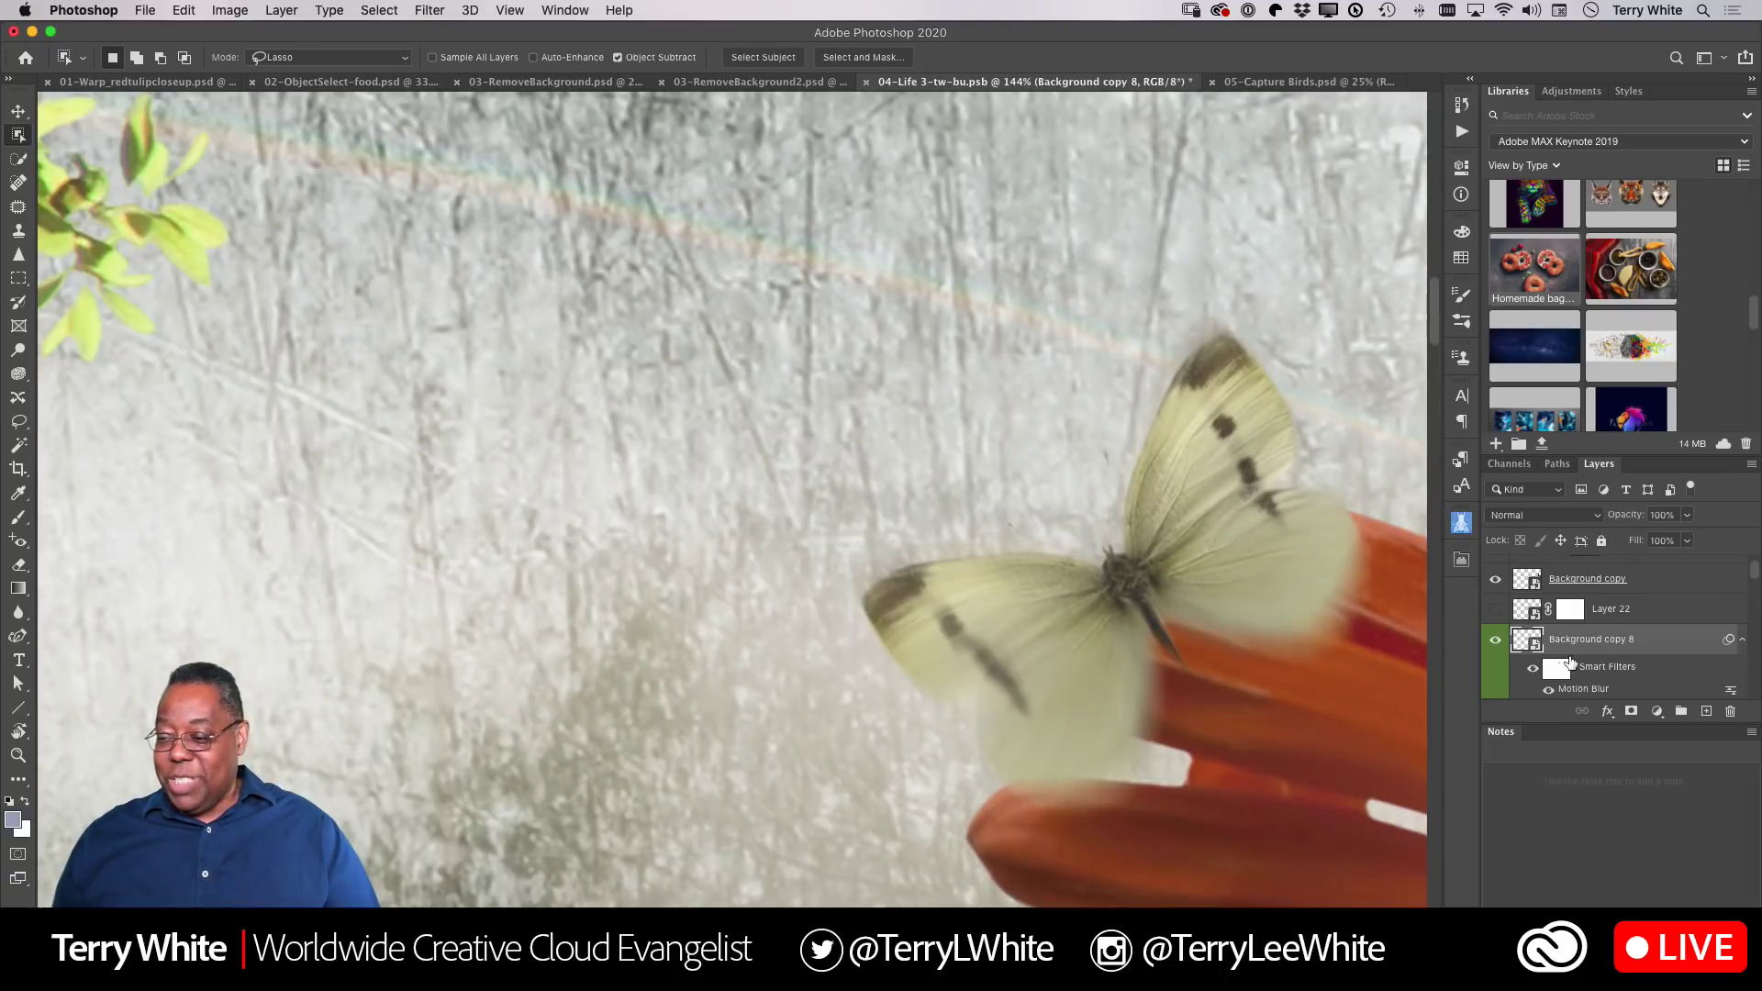
double_click(1582, 640)
type("Beige ")
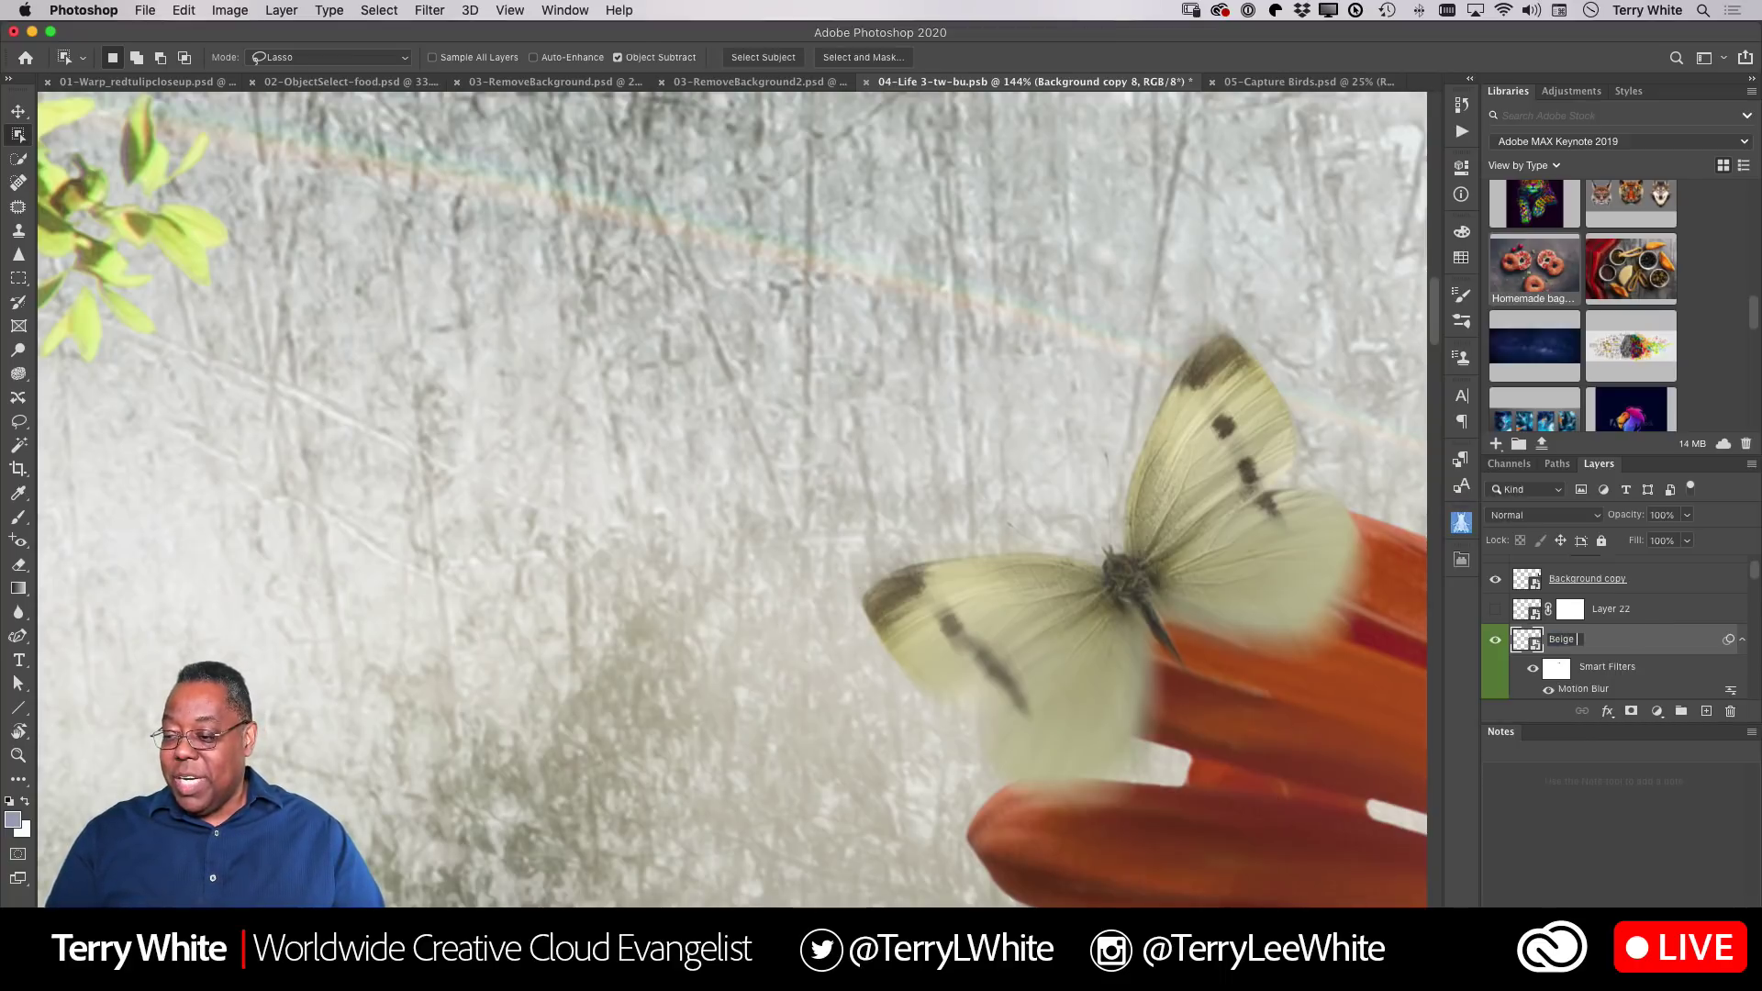
type("Buttery")
key("Return")
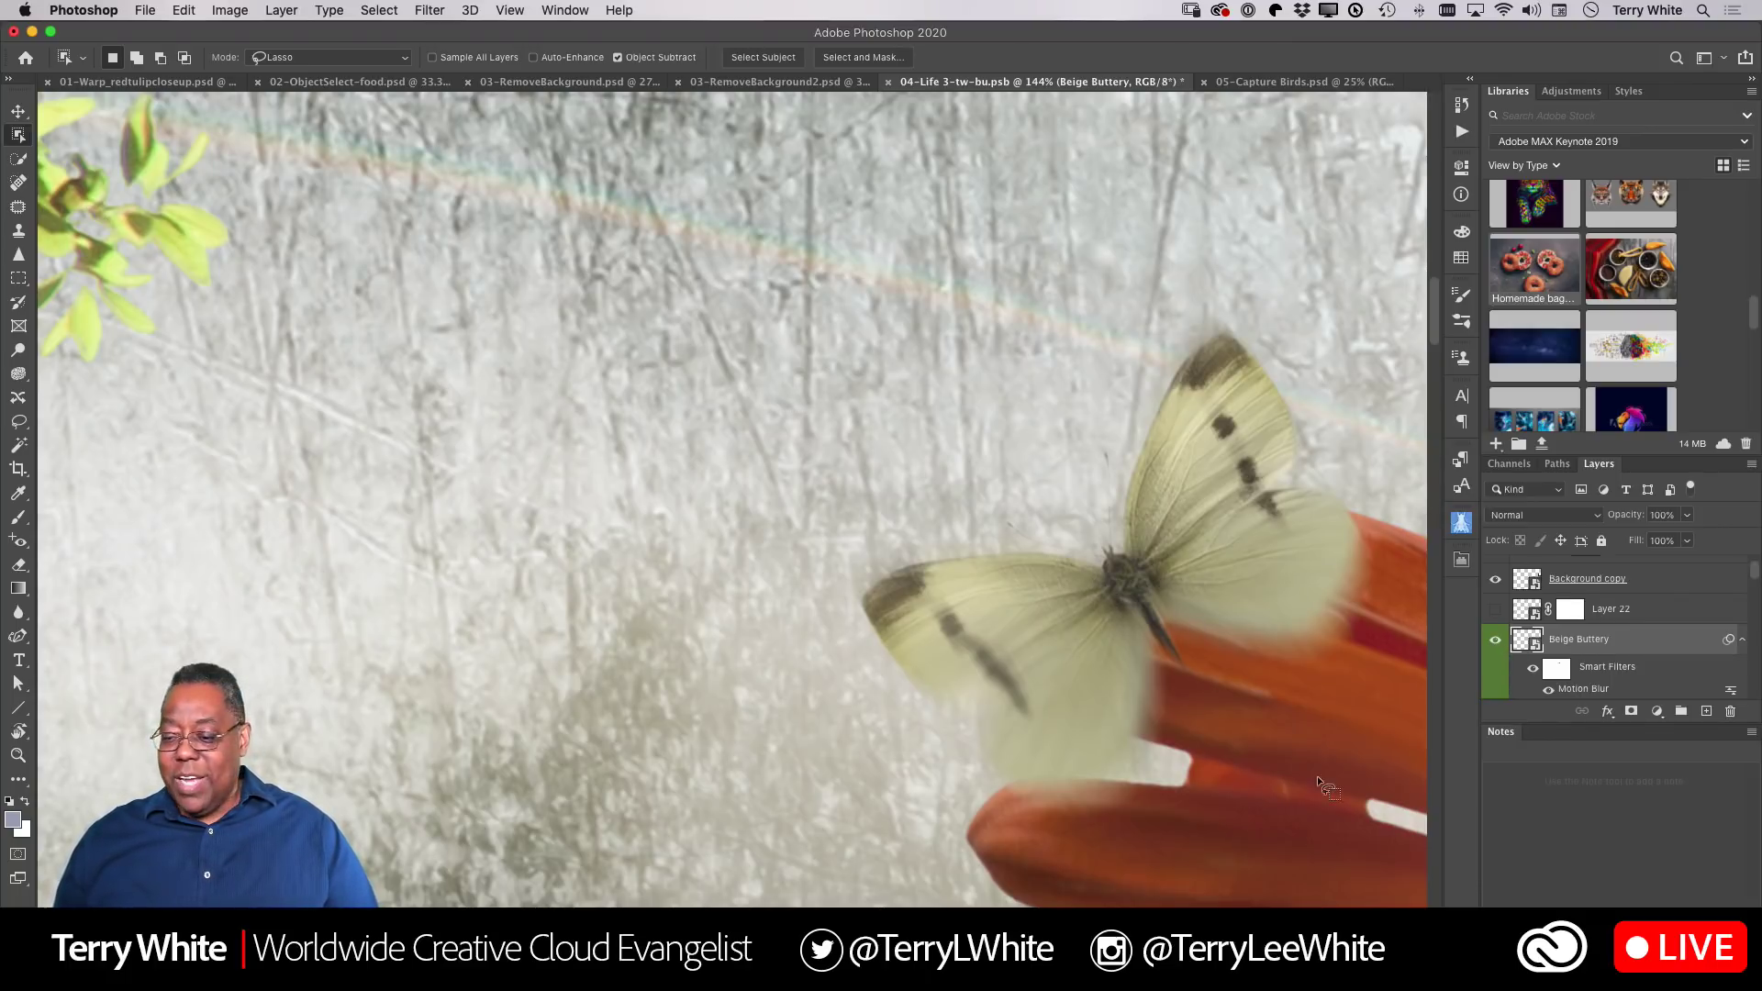
Show the Beige Buttery layer and the Orange flower layer alone in turn, restoring the other layers' visibility each time
left_click(1495, 646, "alt")
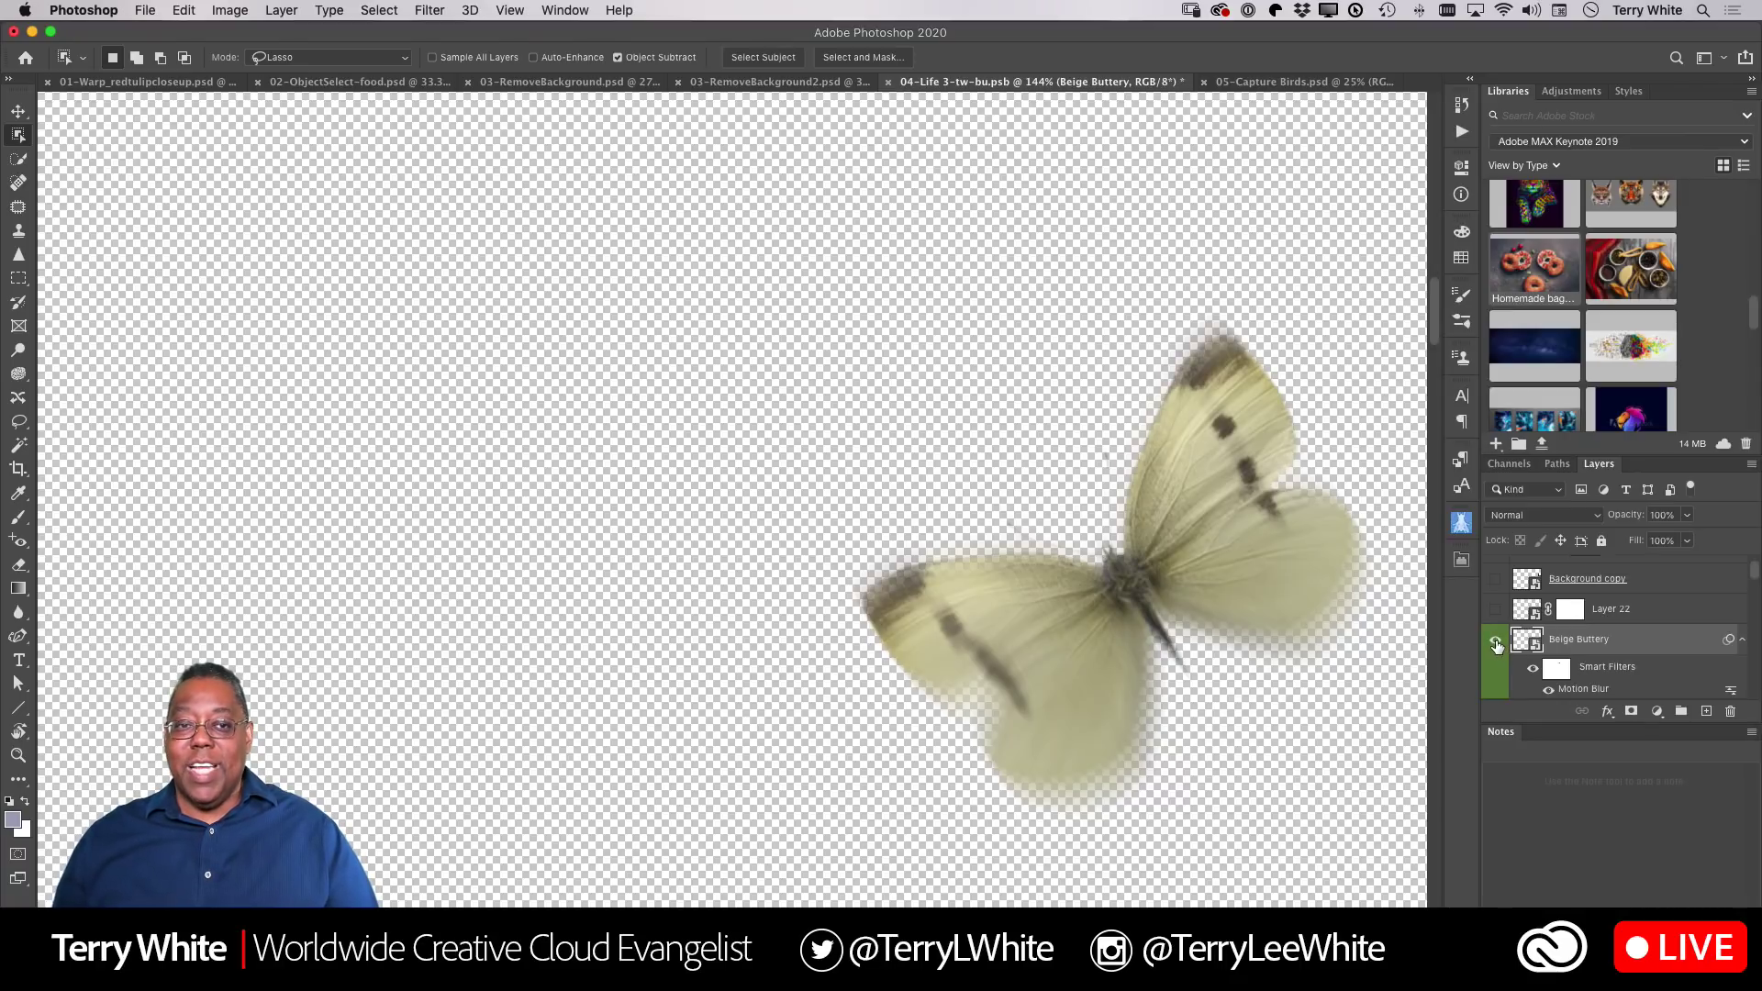
left_click(1496, 646, "alt")
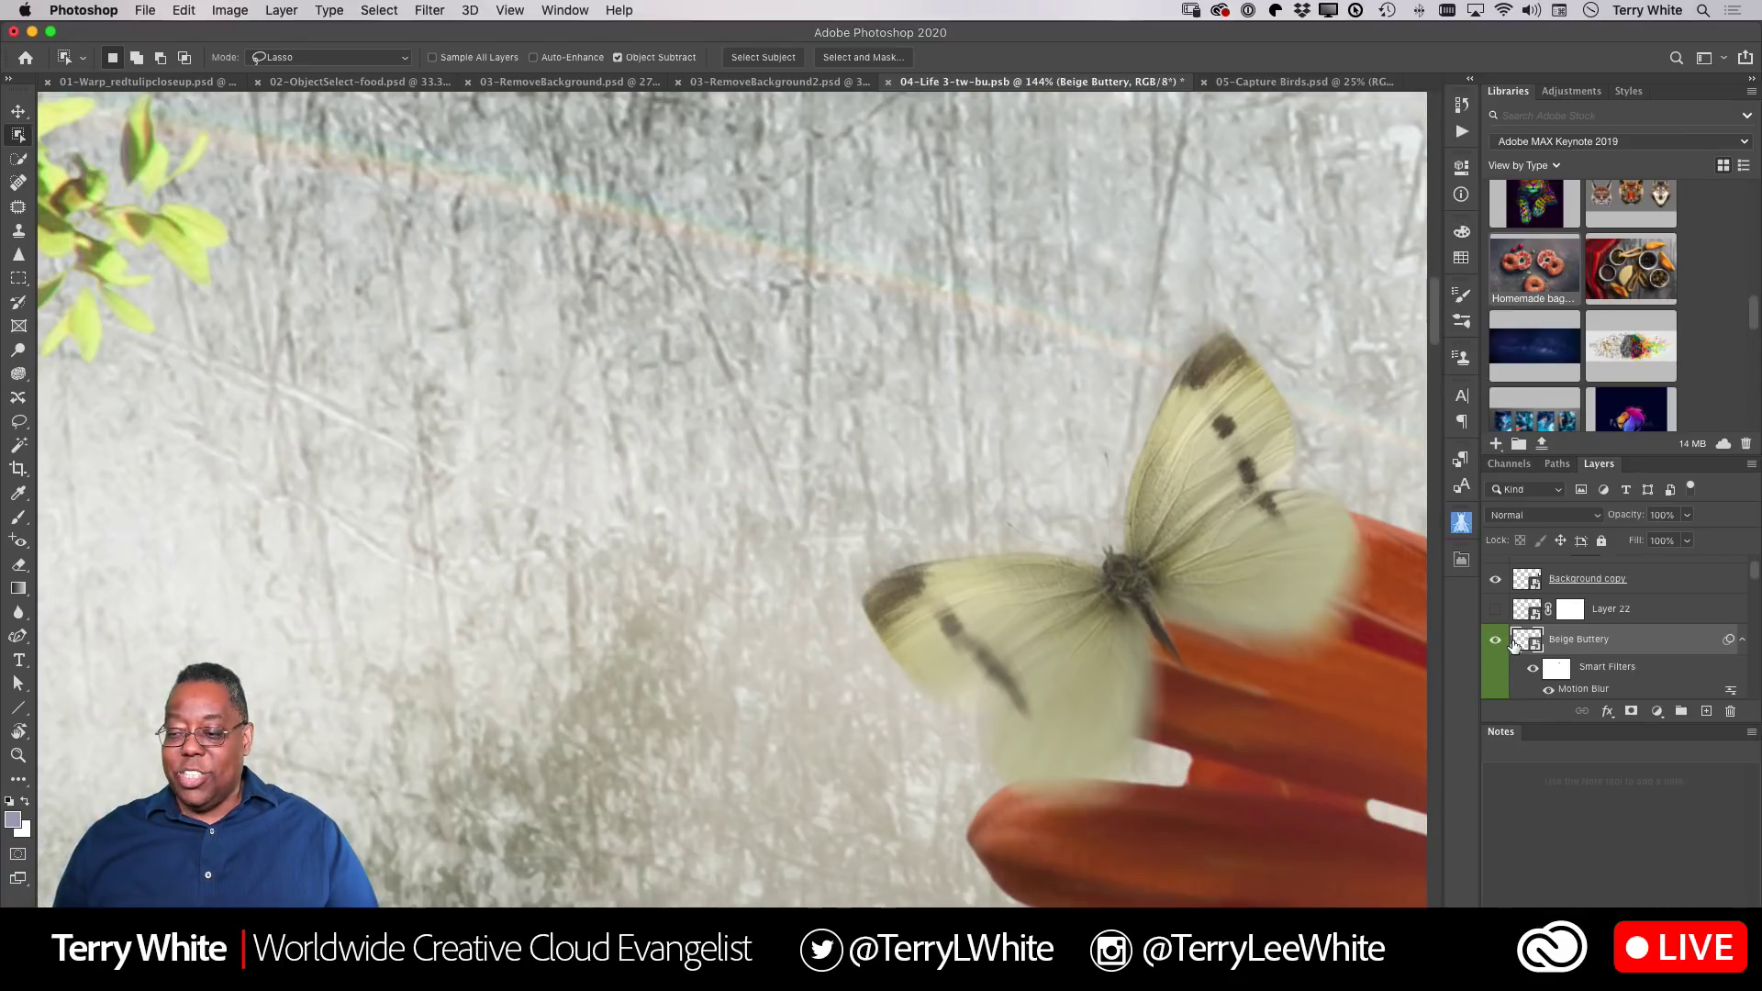
scroll(1496, 643, "down", 3)
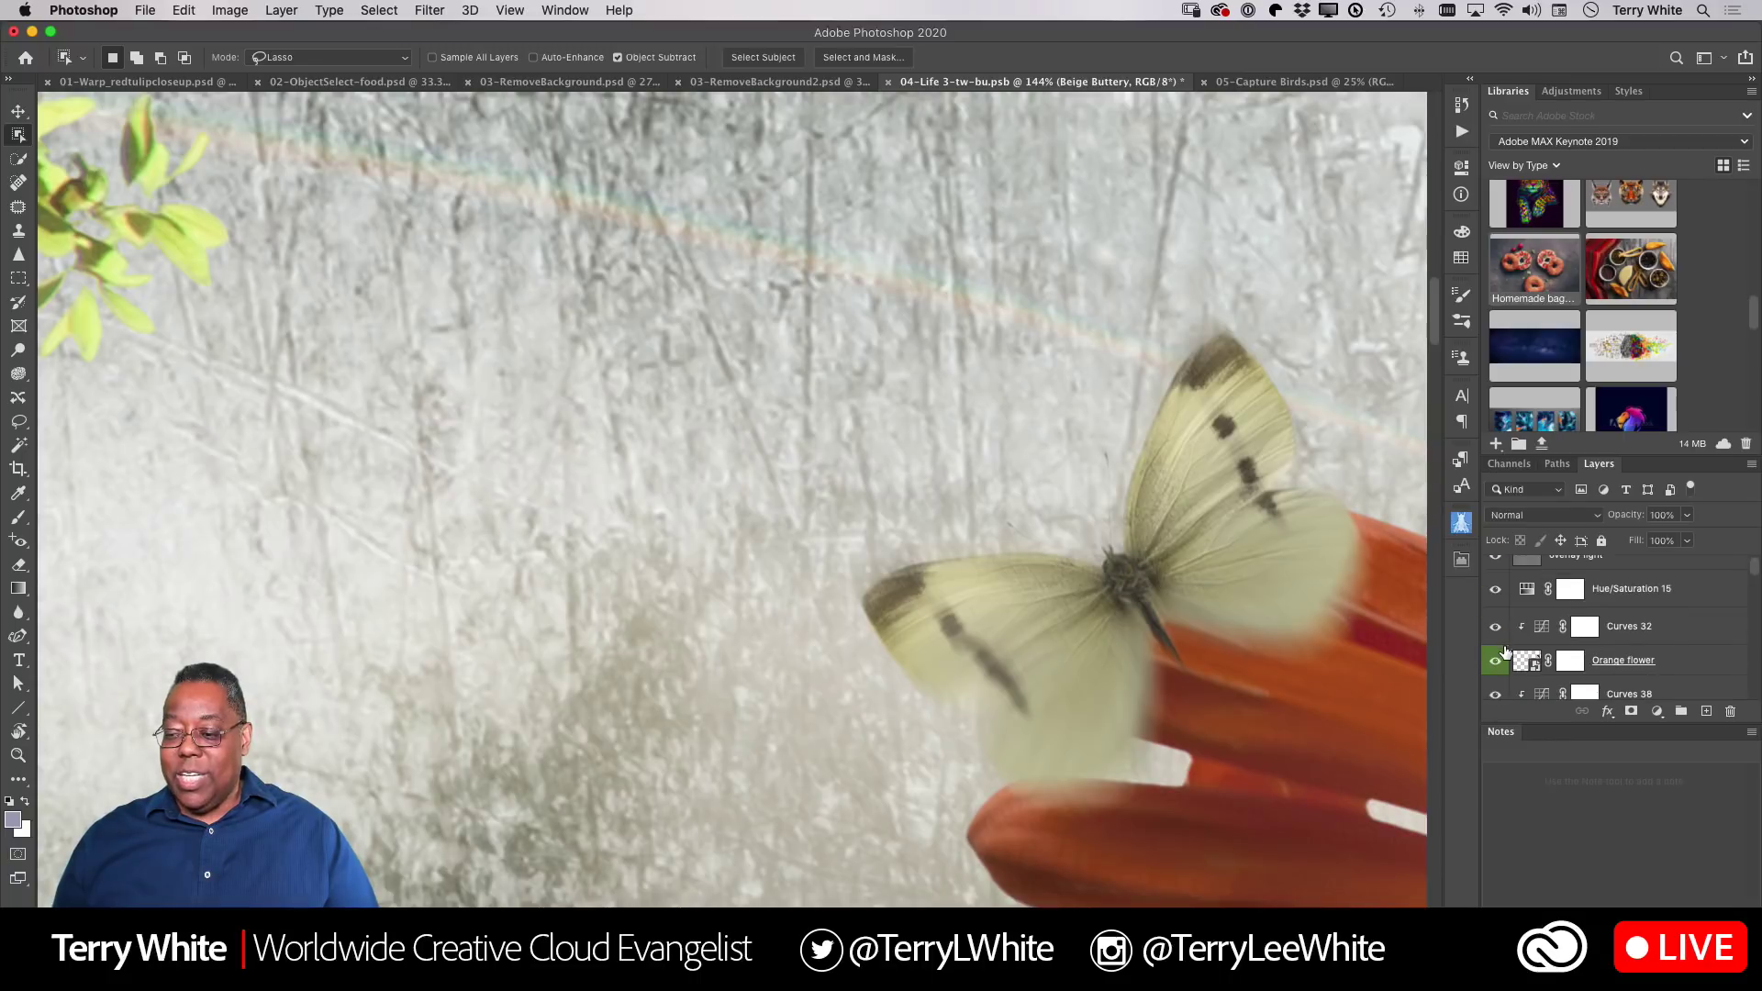
key("super+0")
left_click(1526, 660)
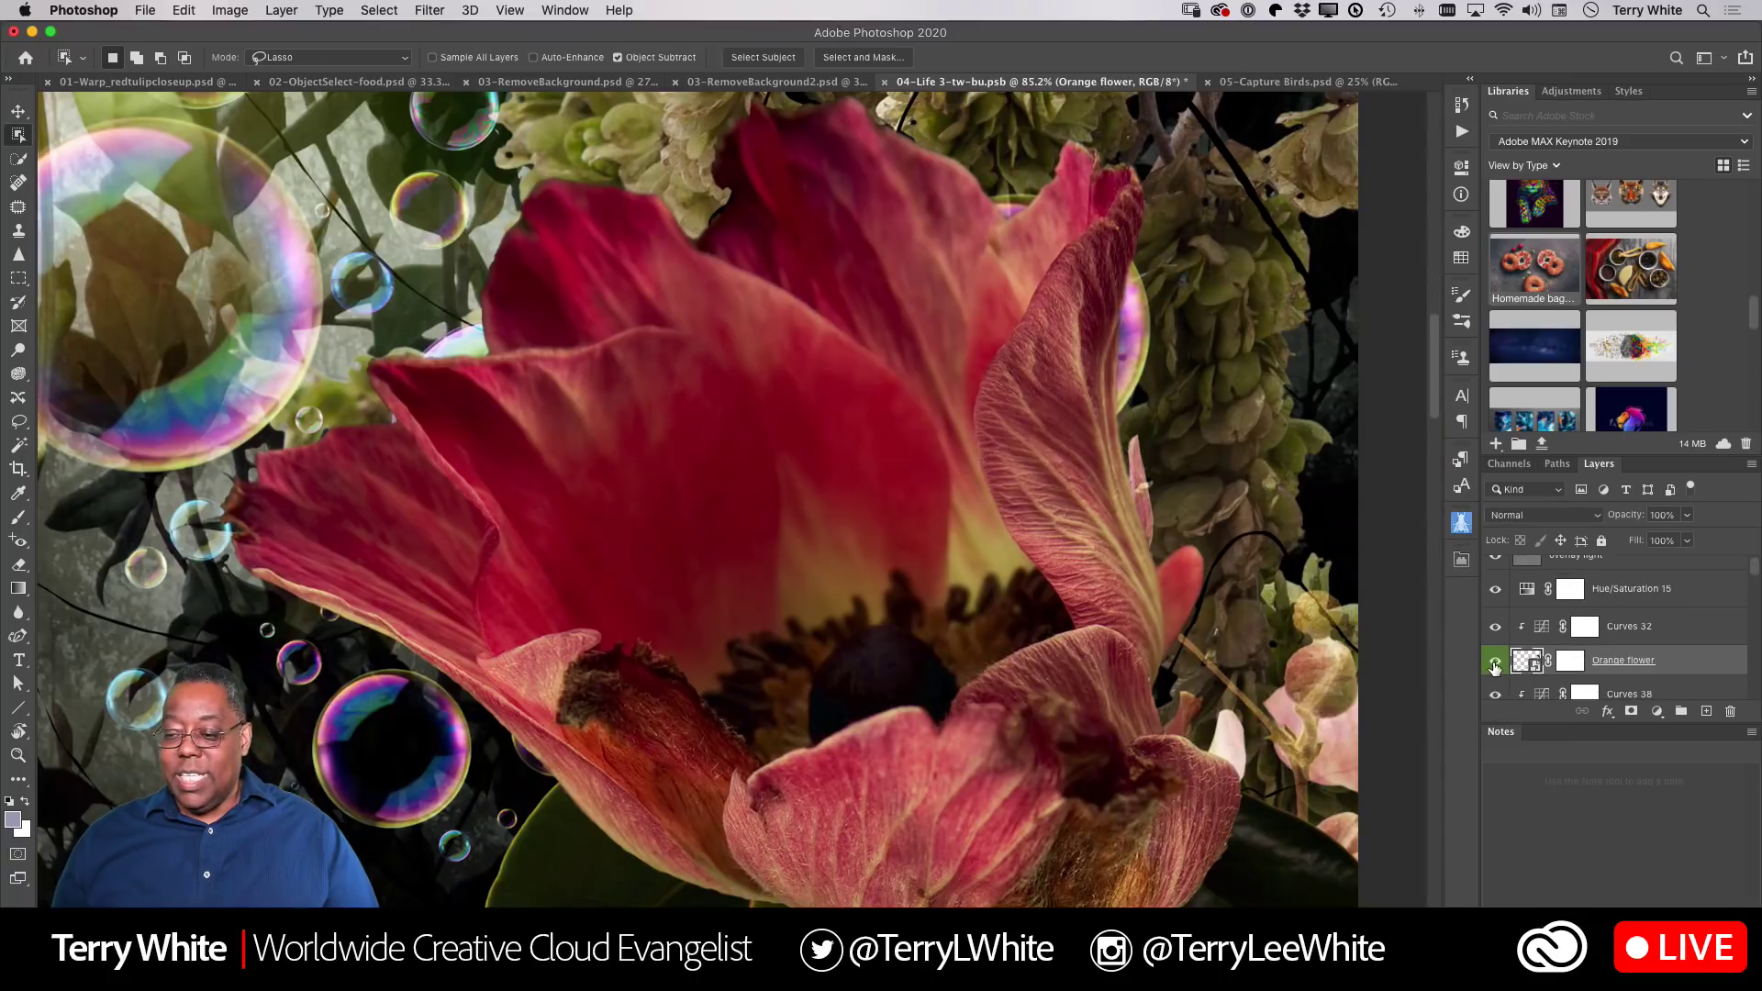
left_click(1496, 662, "alt")
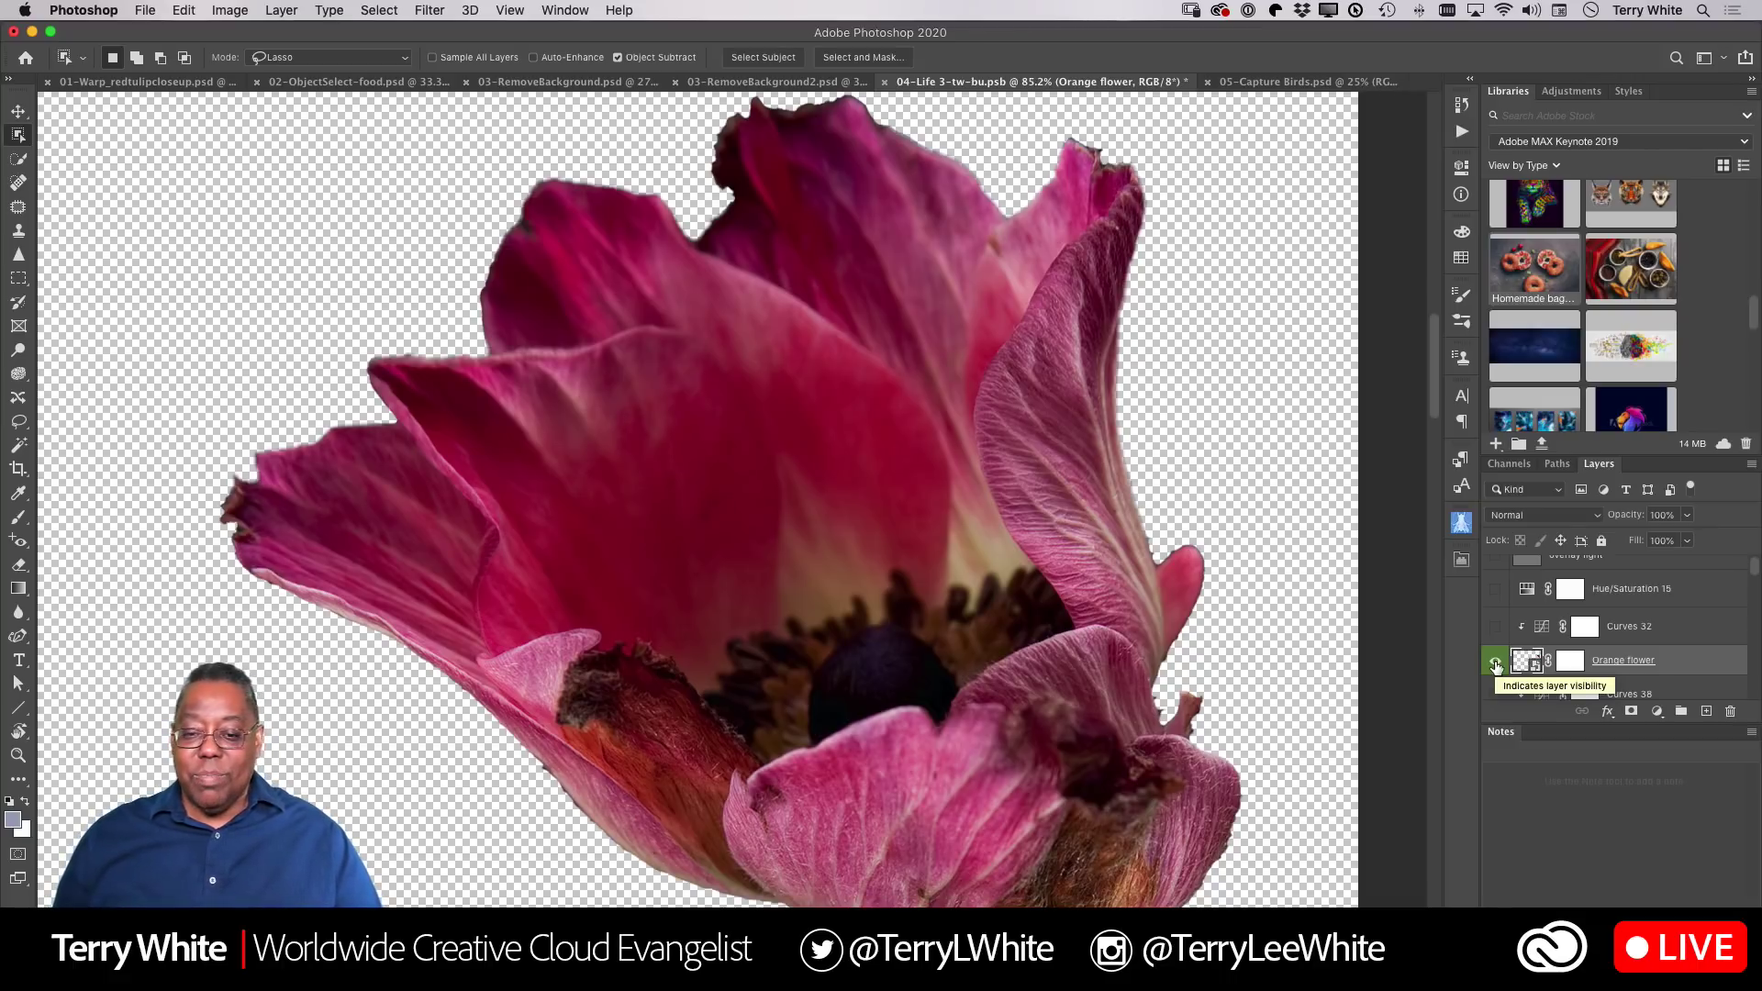
left_click(1496, 664, "alt")
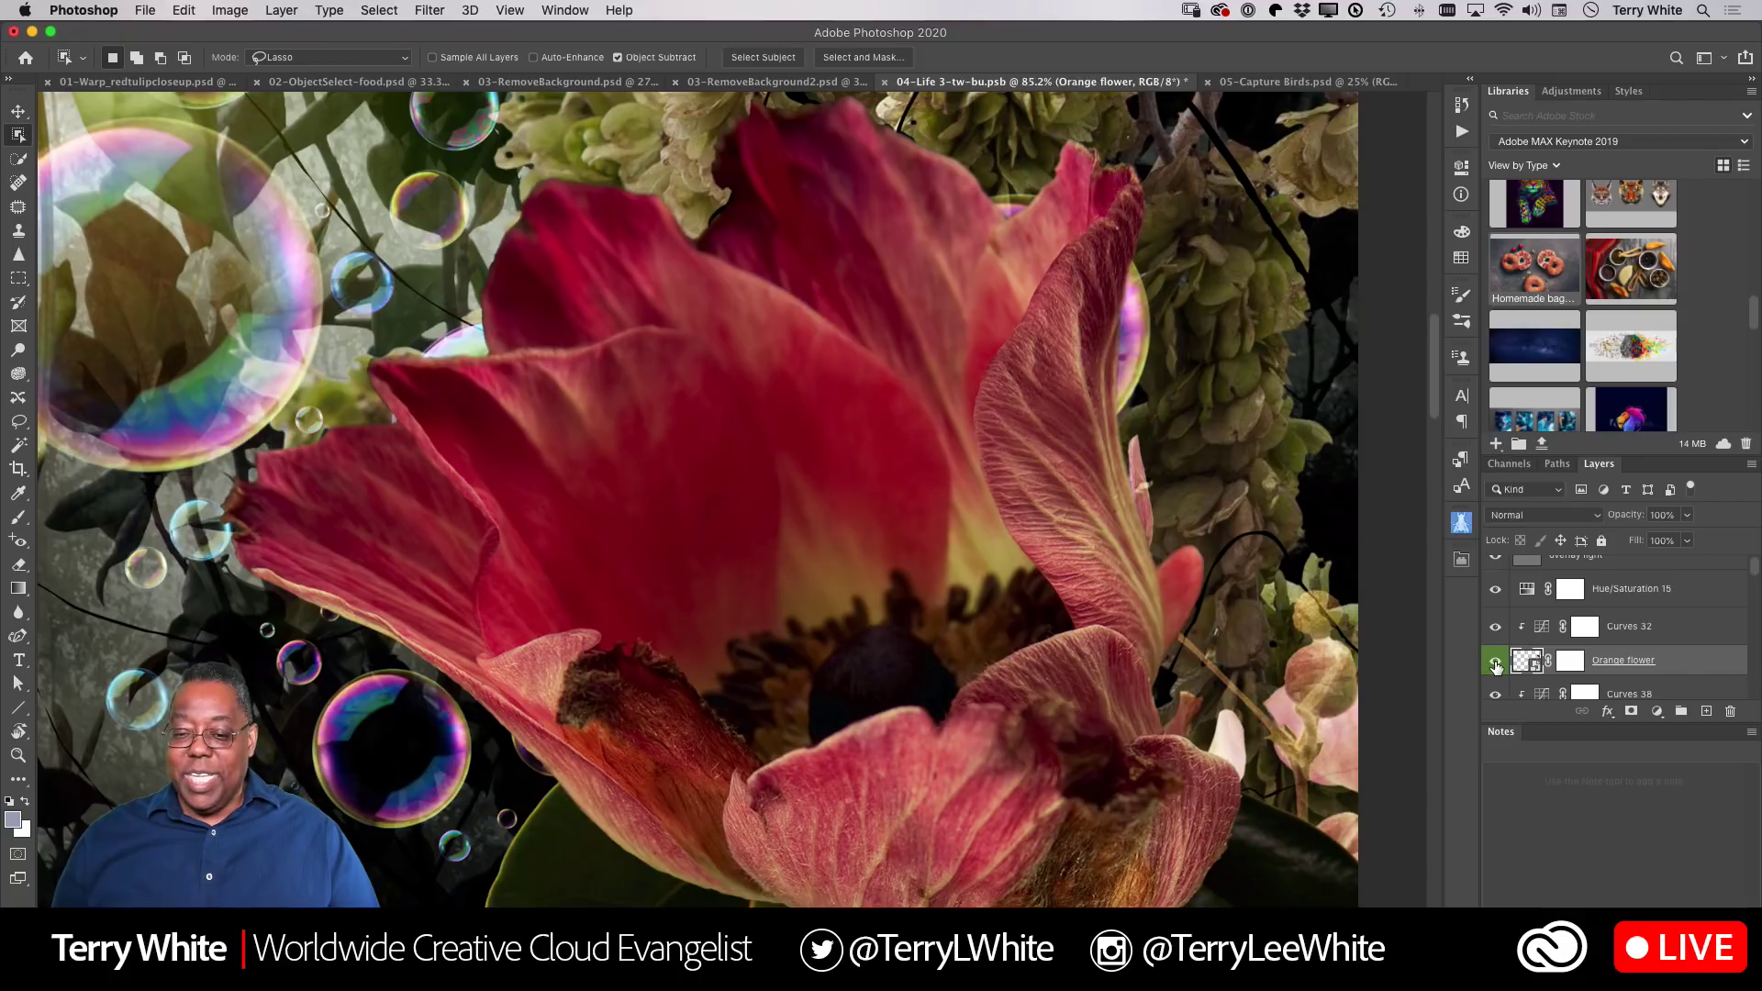
left_click(1496, 664, "alt")
left_click(1496, 665, "alt")
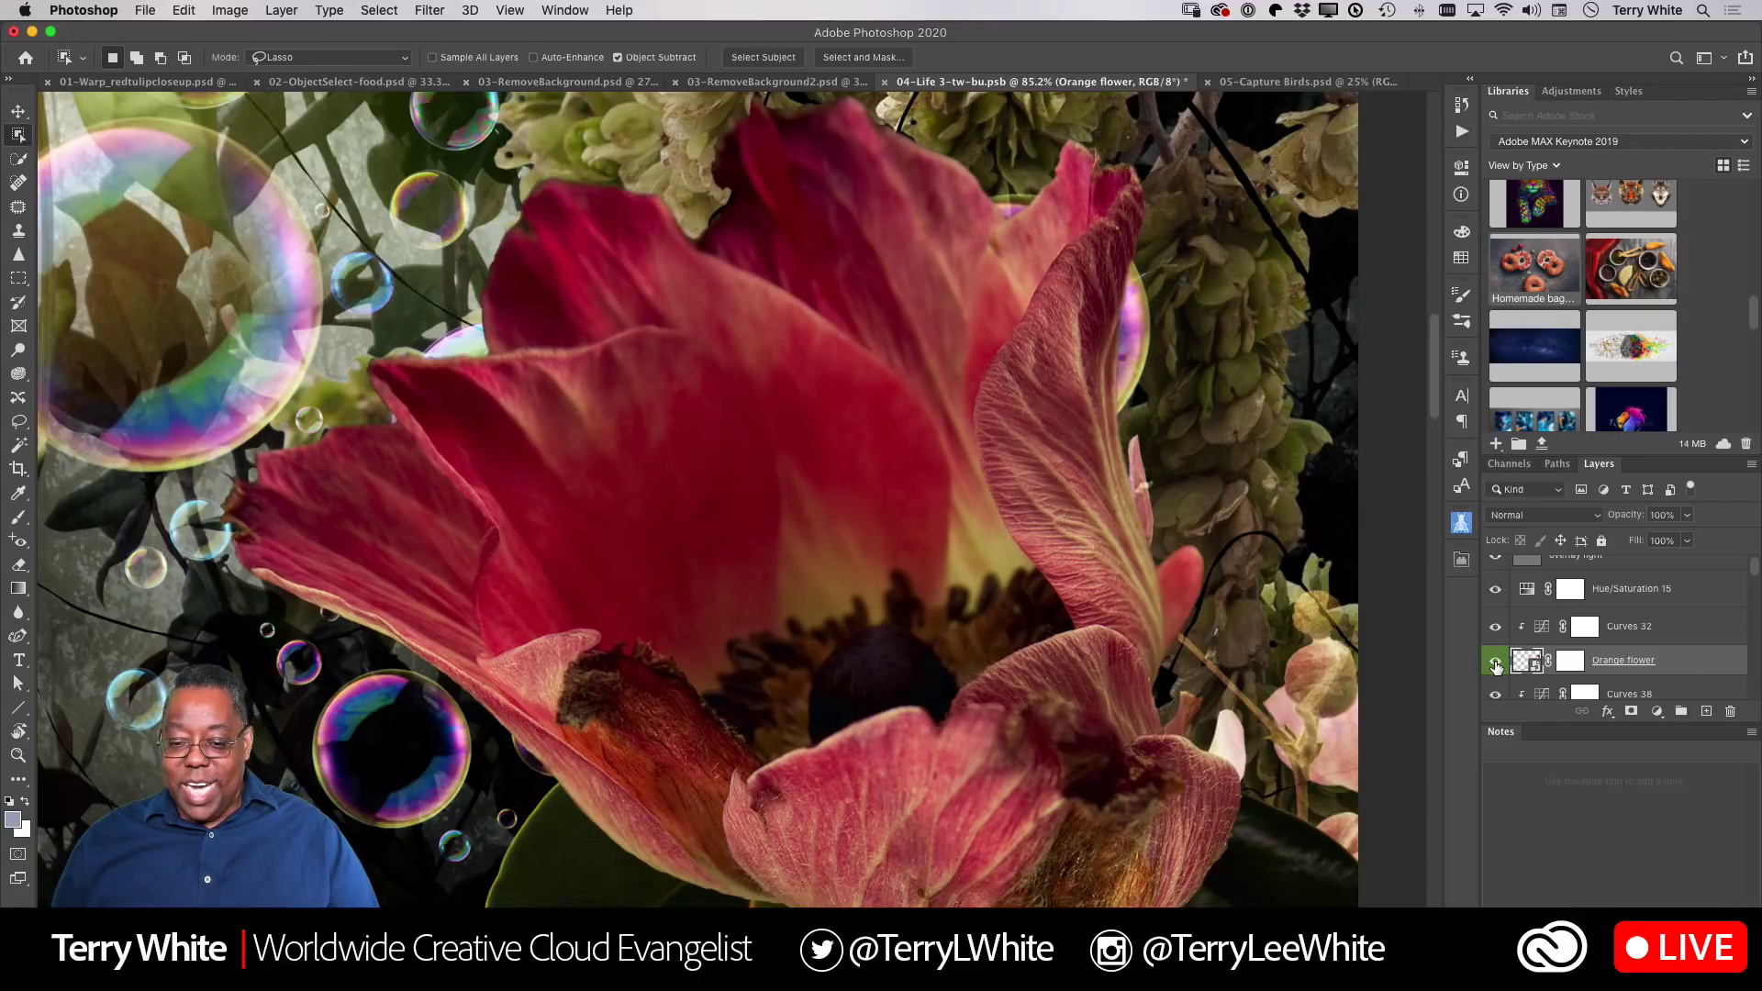
Fit the whole composite on screen and look up the command for fitting layers on screen
key("super+plus")
key("super+0")
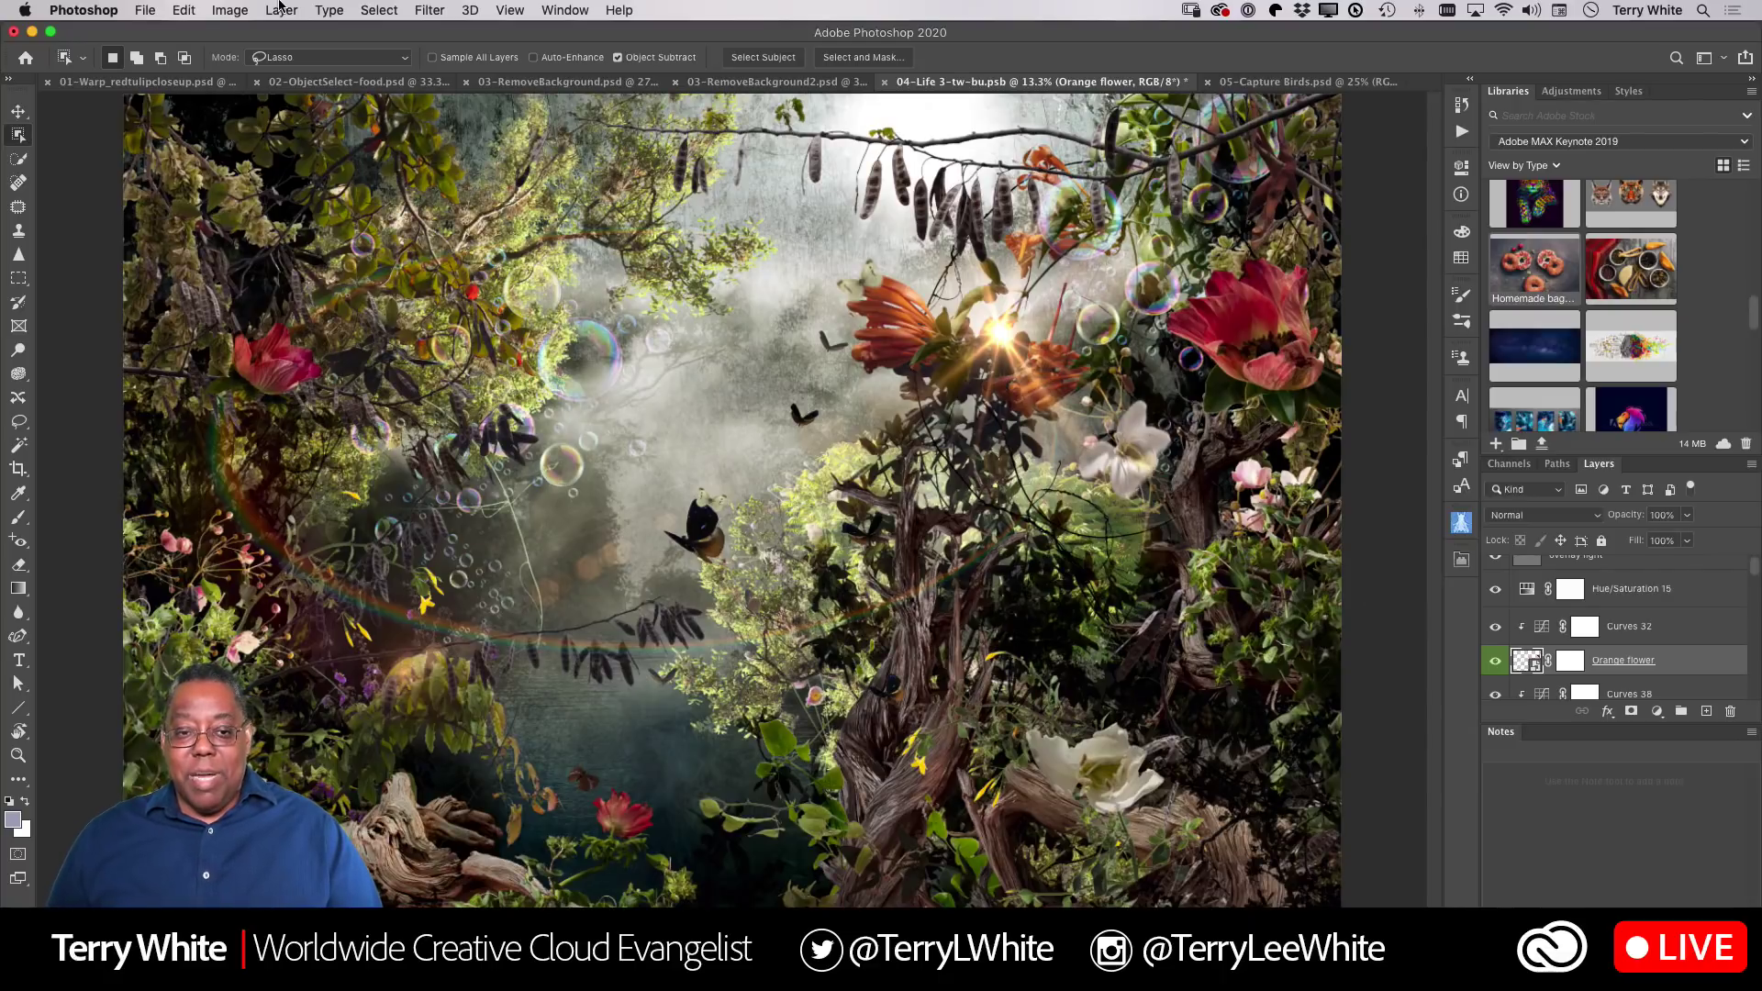
left_click(500, 8)
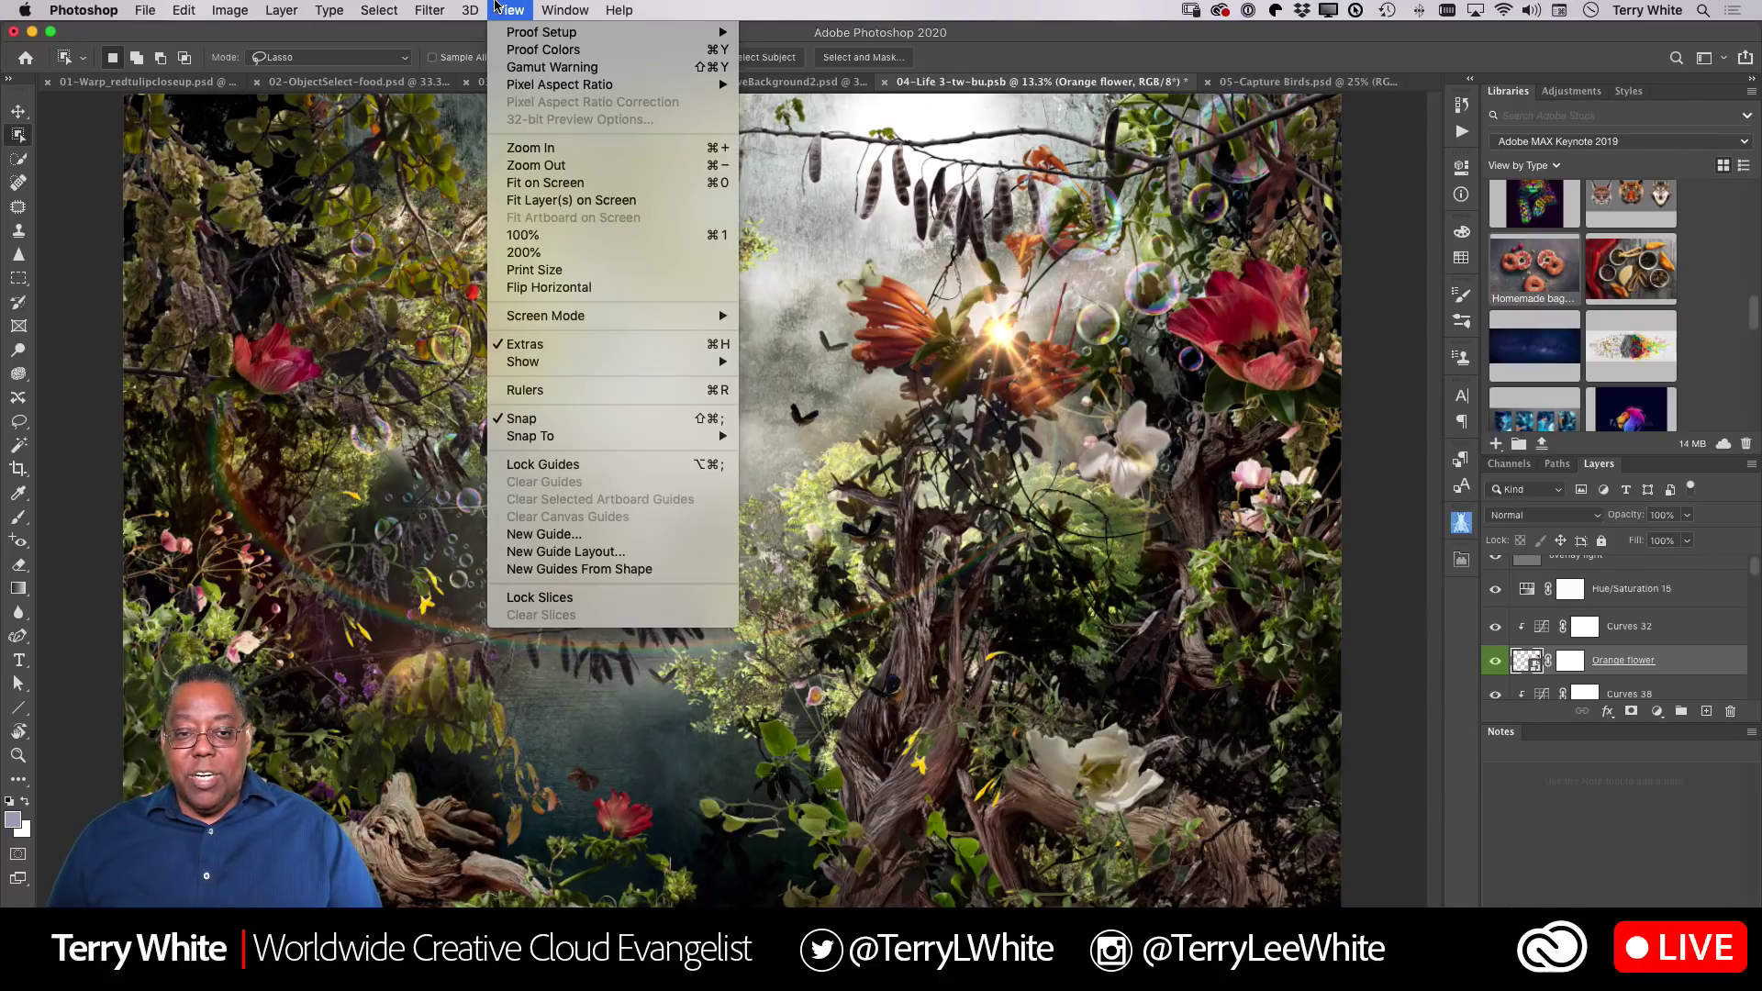
left_click(575, 204)
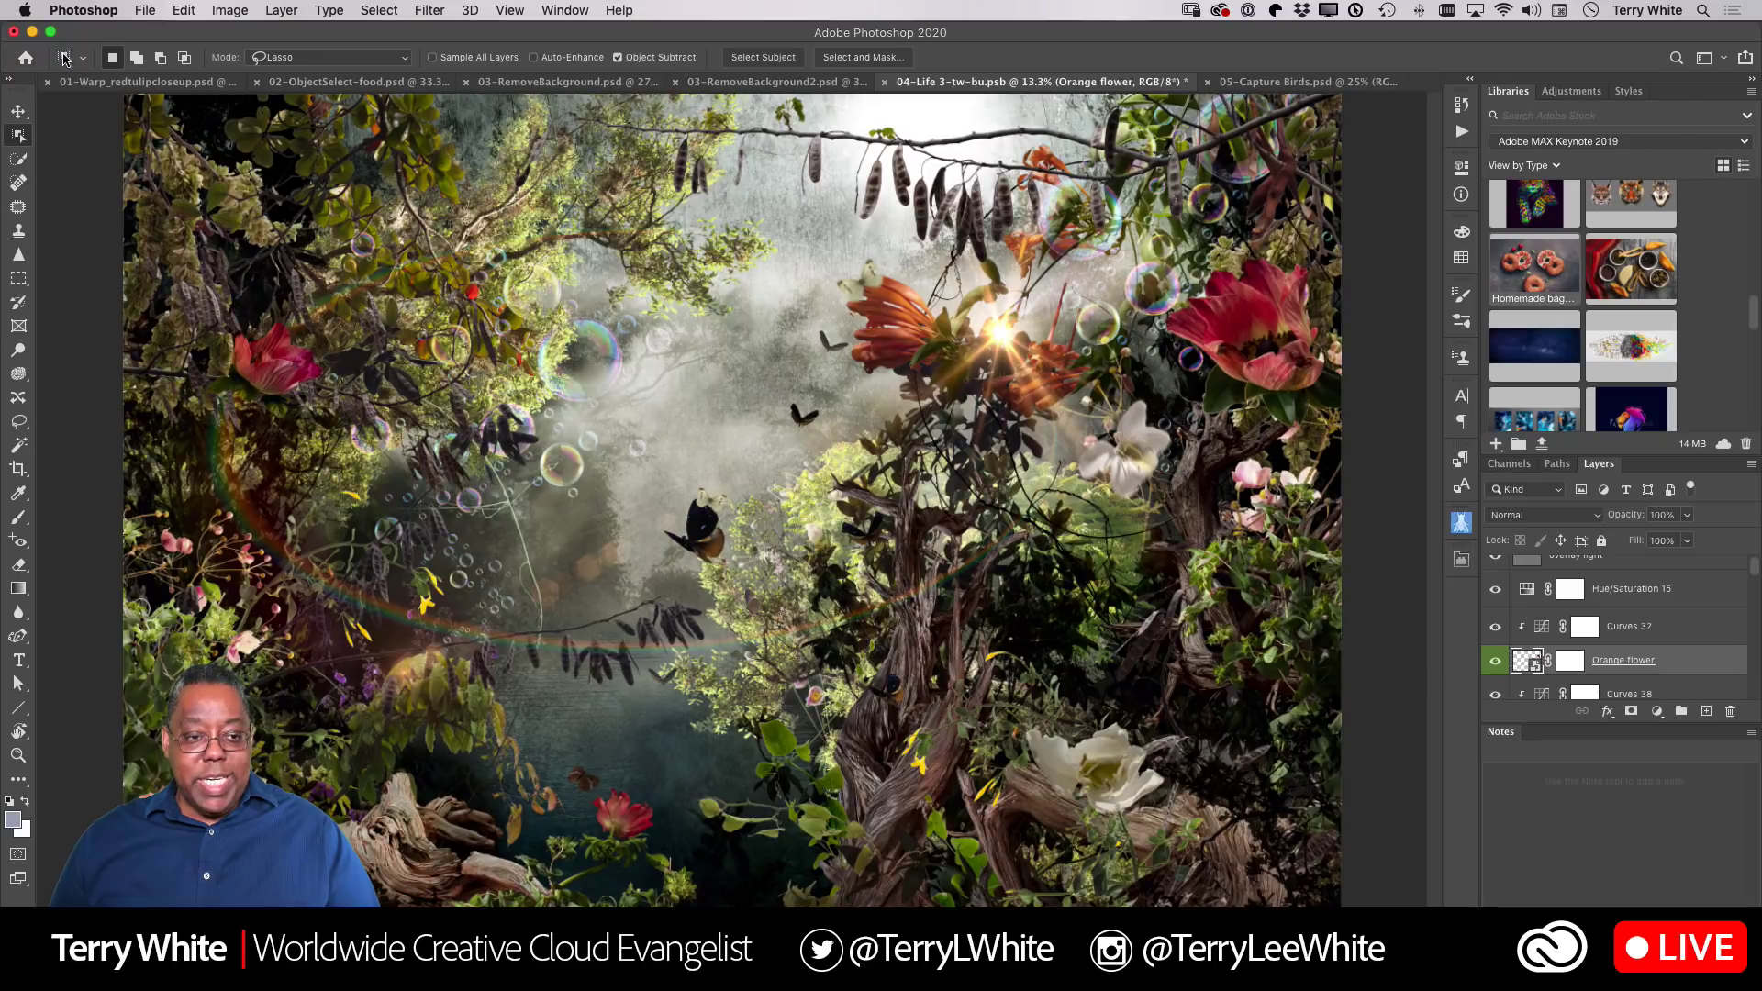
Open 01-CAF-WS-Penguins.psd from the Optional folder inside MAX2019KeynoteDemo
left_click(149, 10)
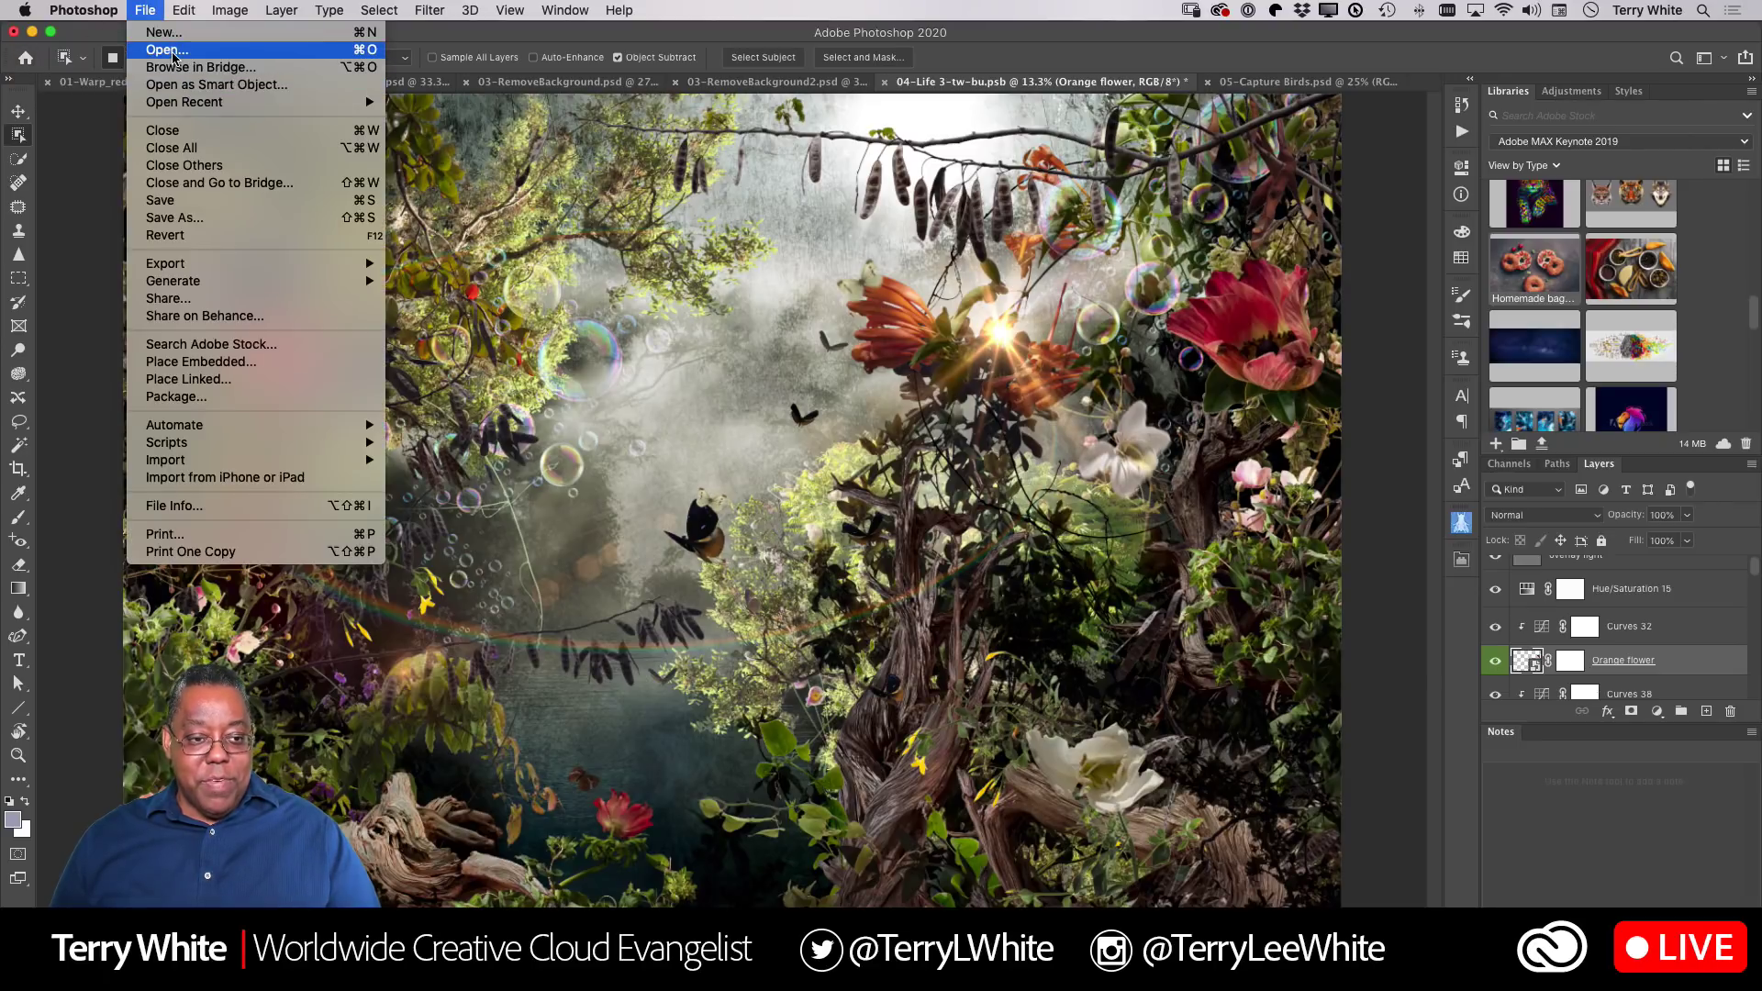
left_click(260, 155)
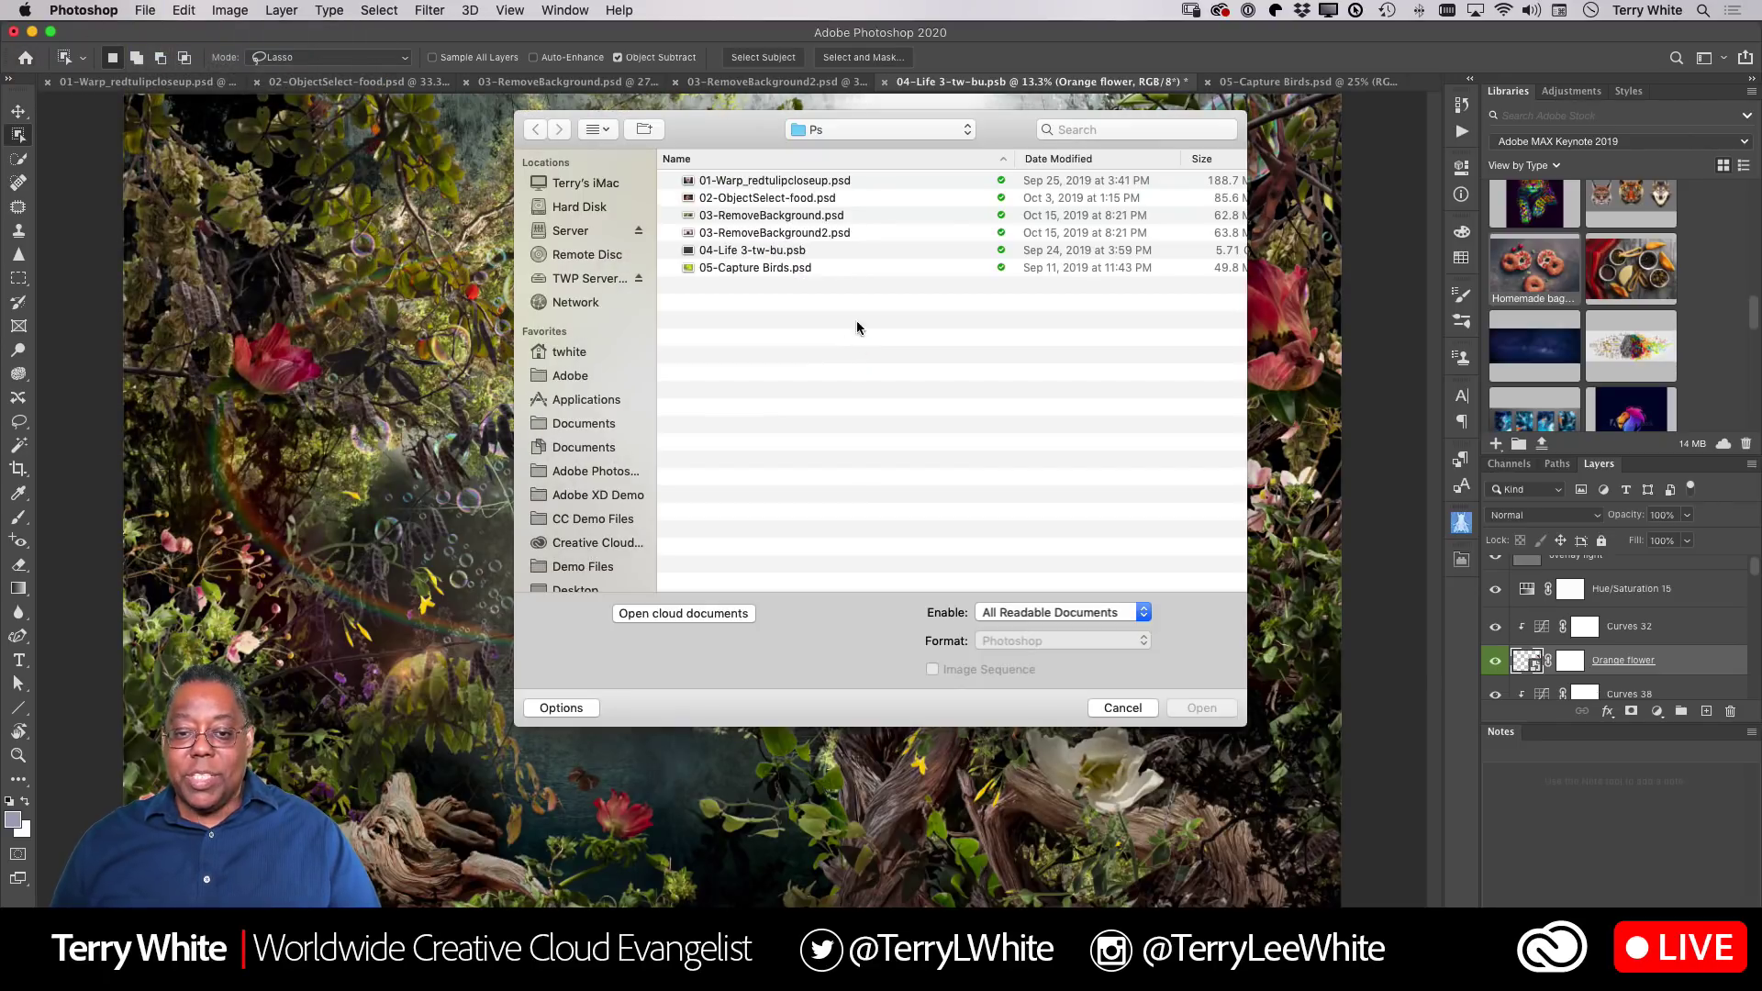
left_click(843, 134)
left_click(845, 147)
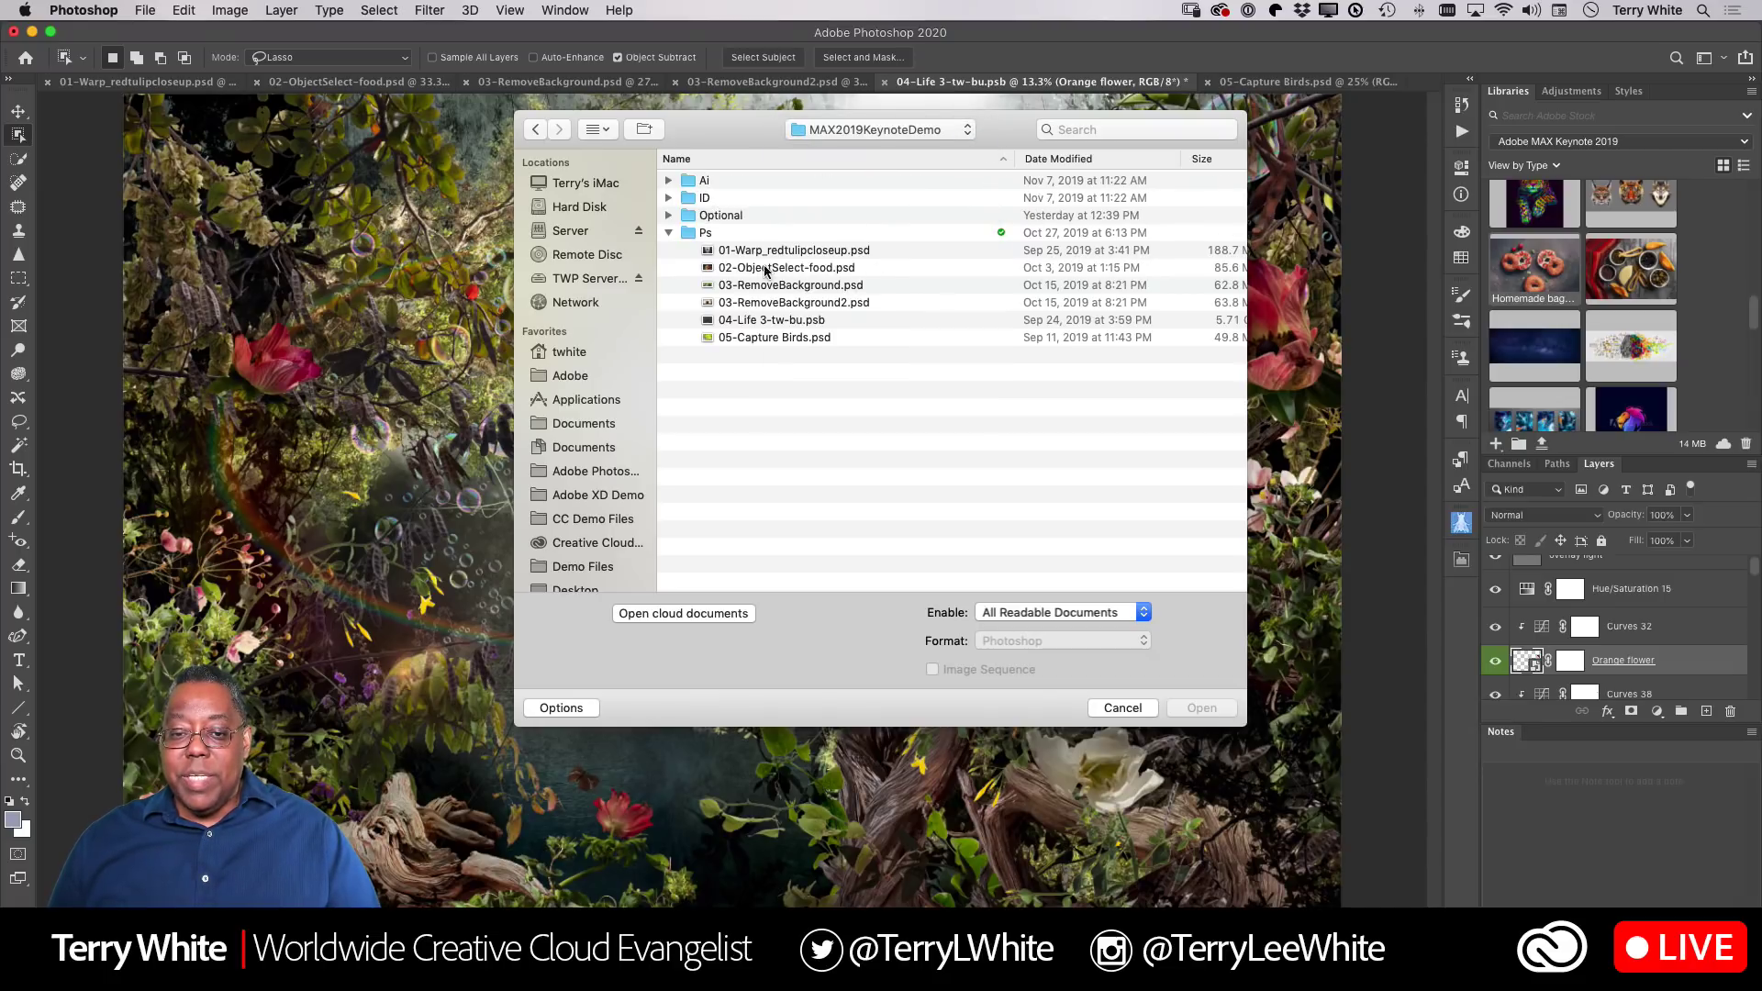
left_click(669, 215)
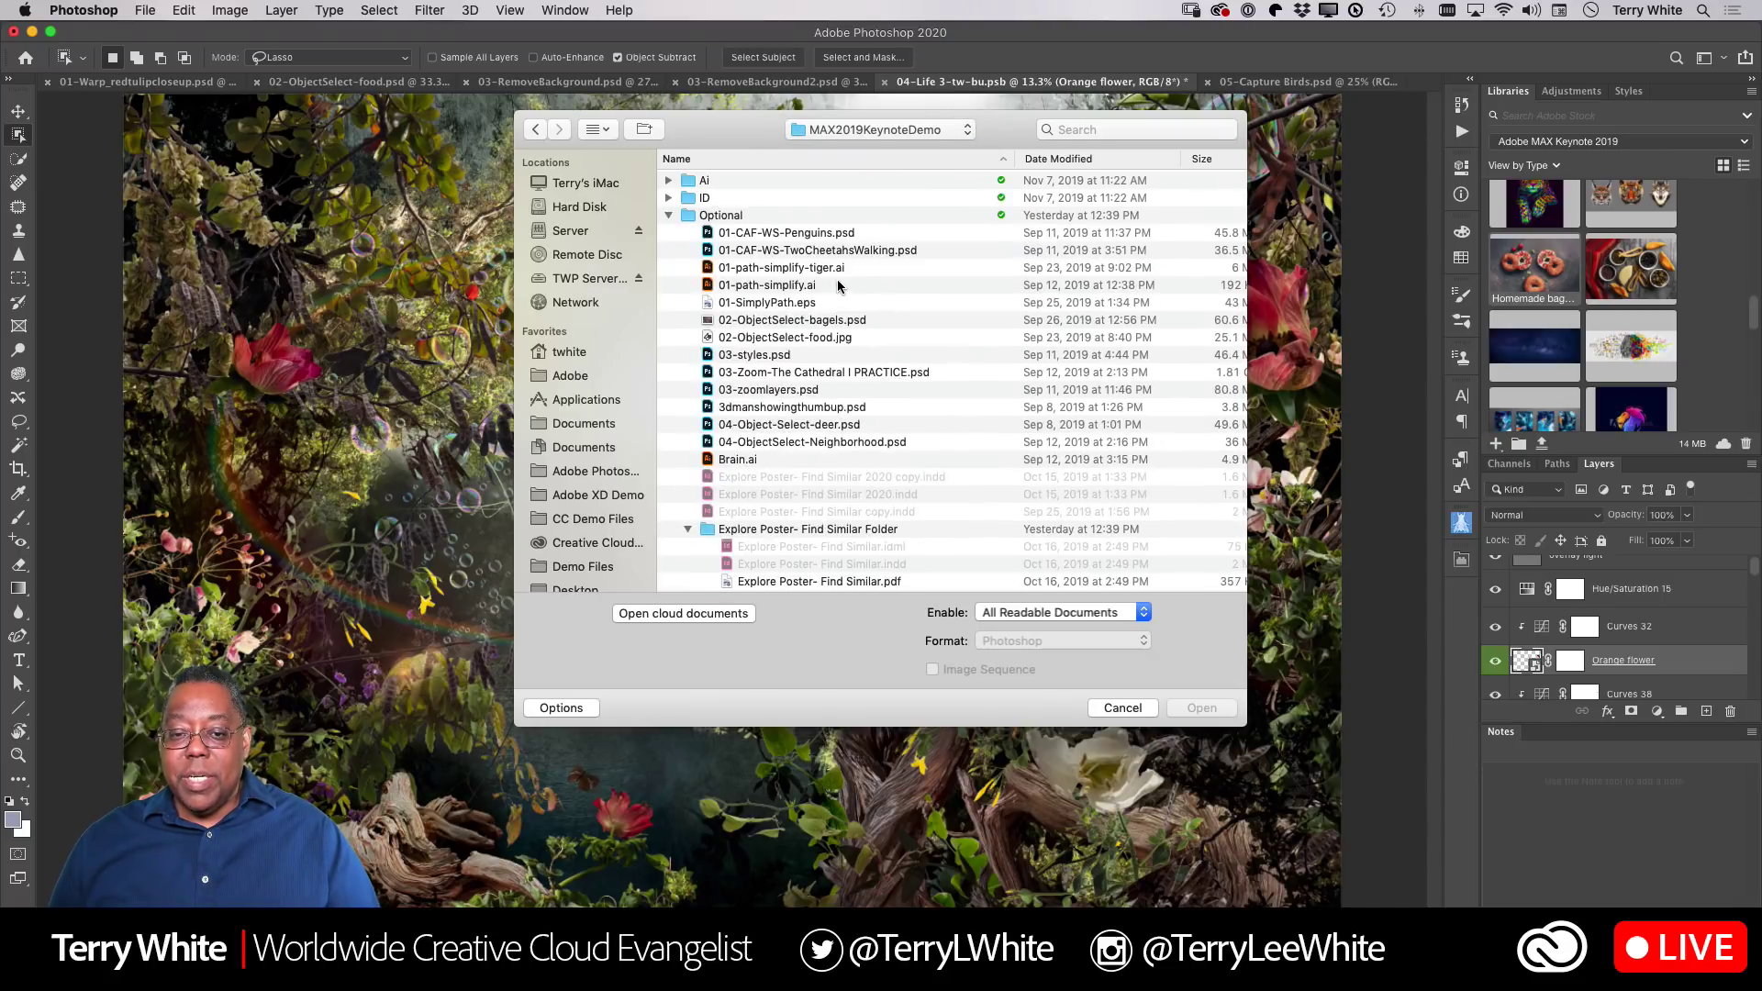
double_click(819, 234)
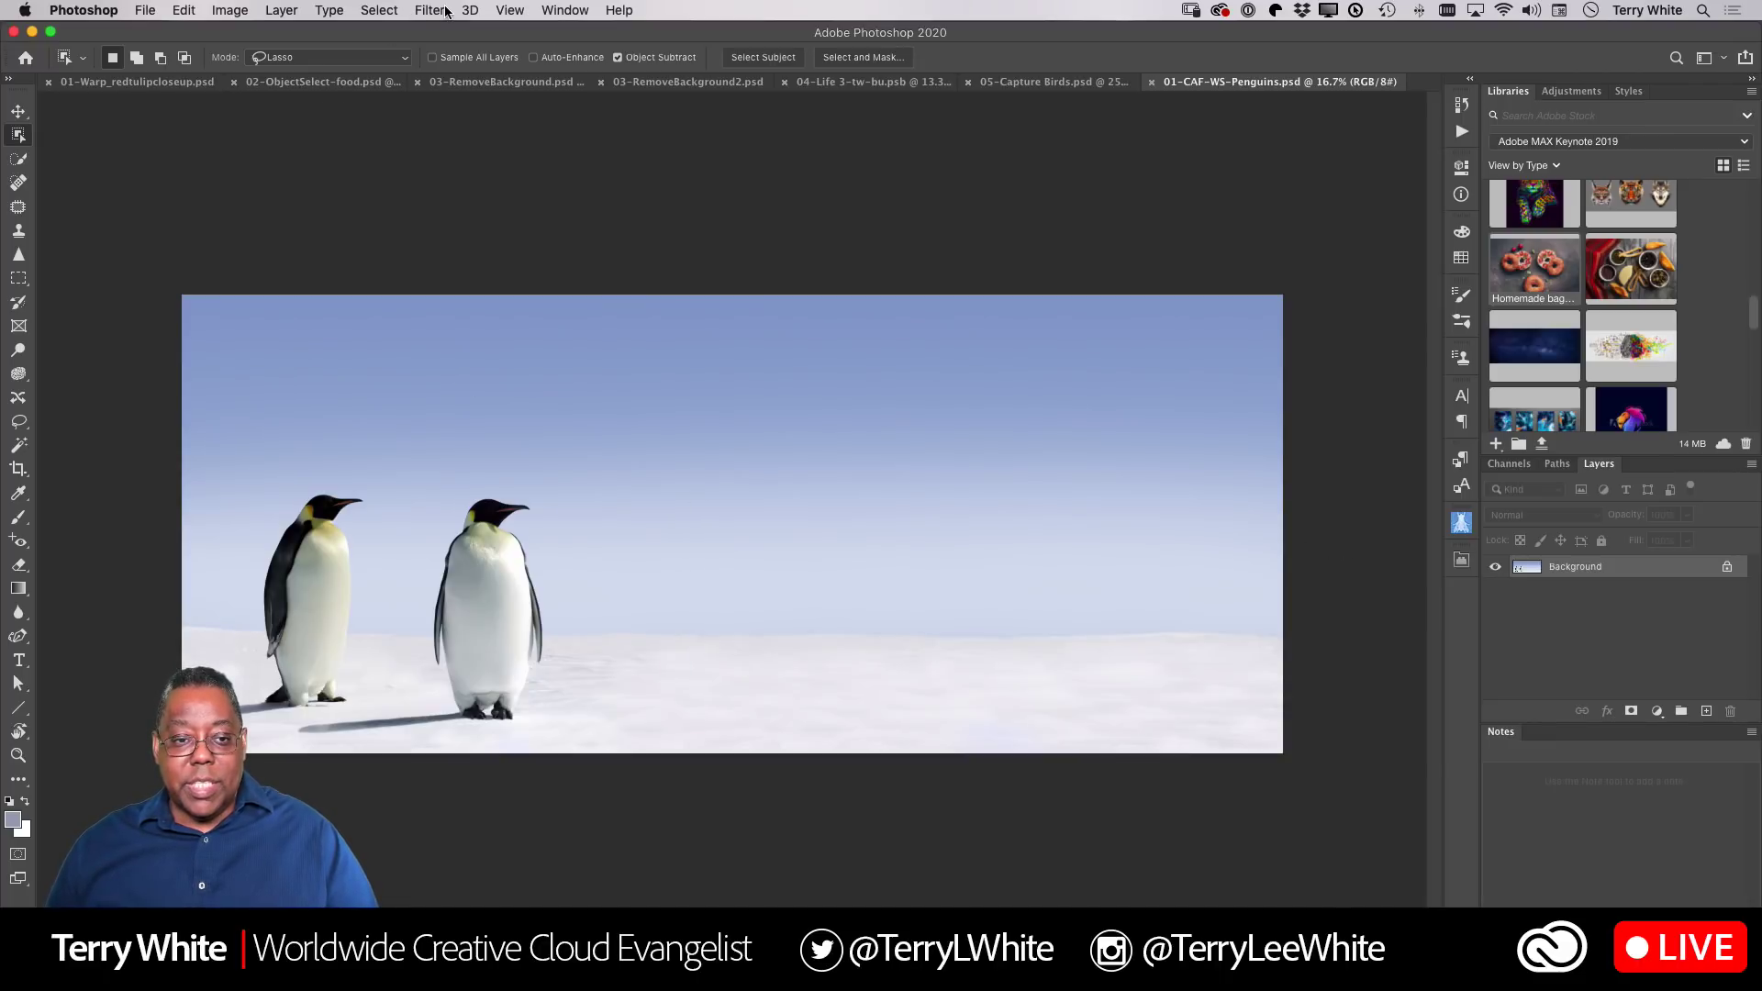
Load the saved Left Penguin channel as a new selection
left_click(383, 10)
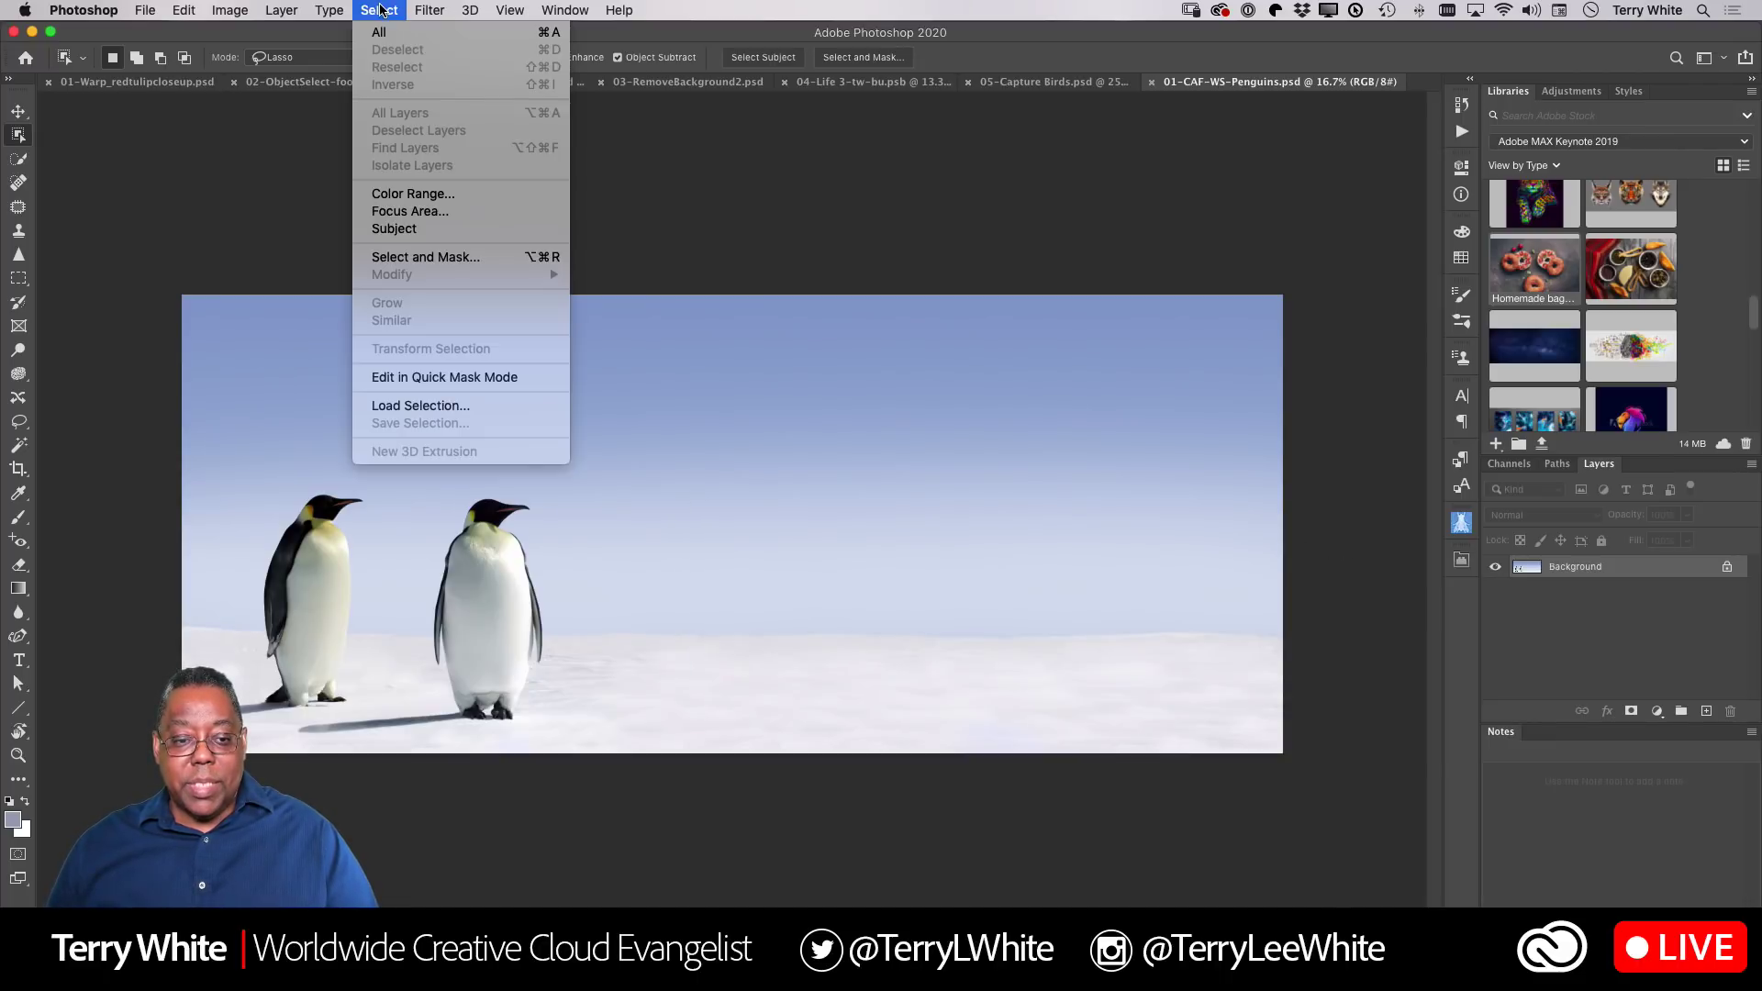
left_click(455, 407)
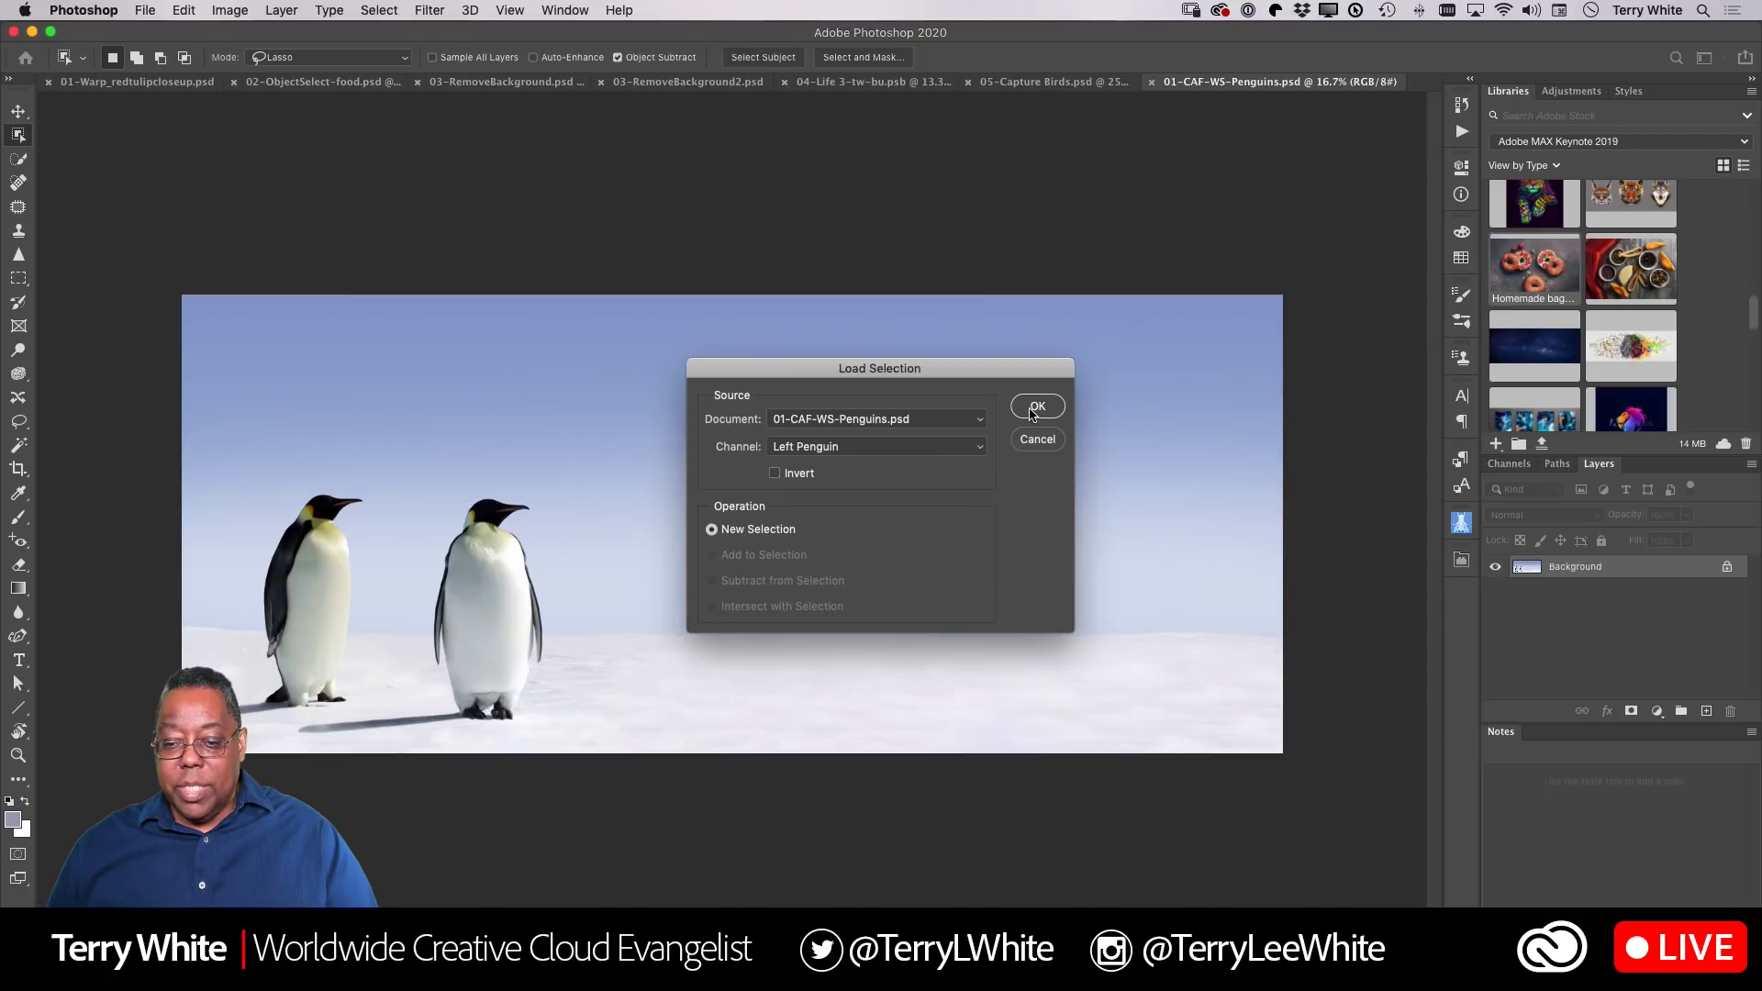
left_click(1034, 410)
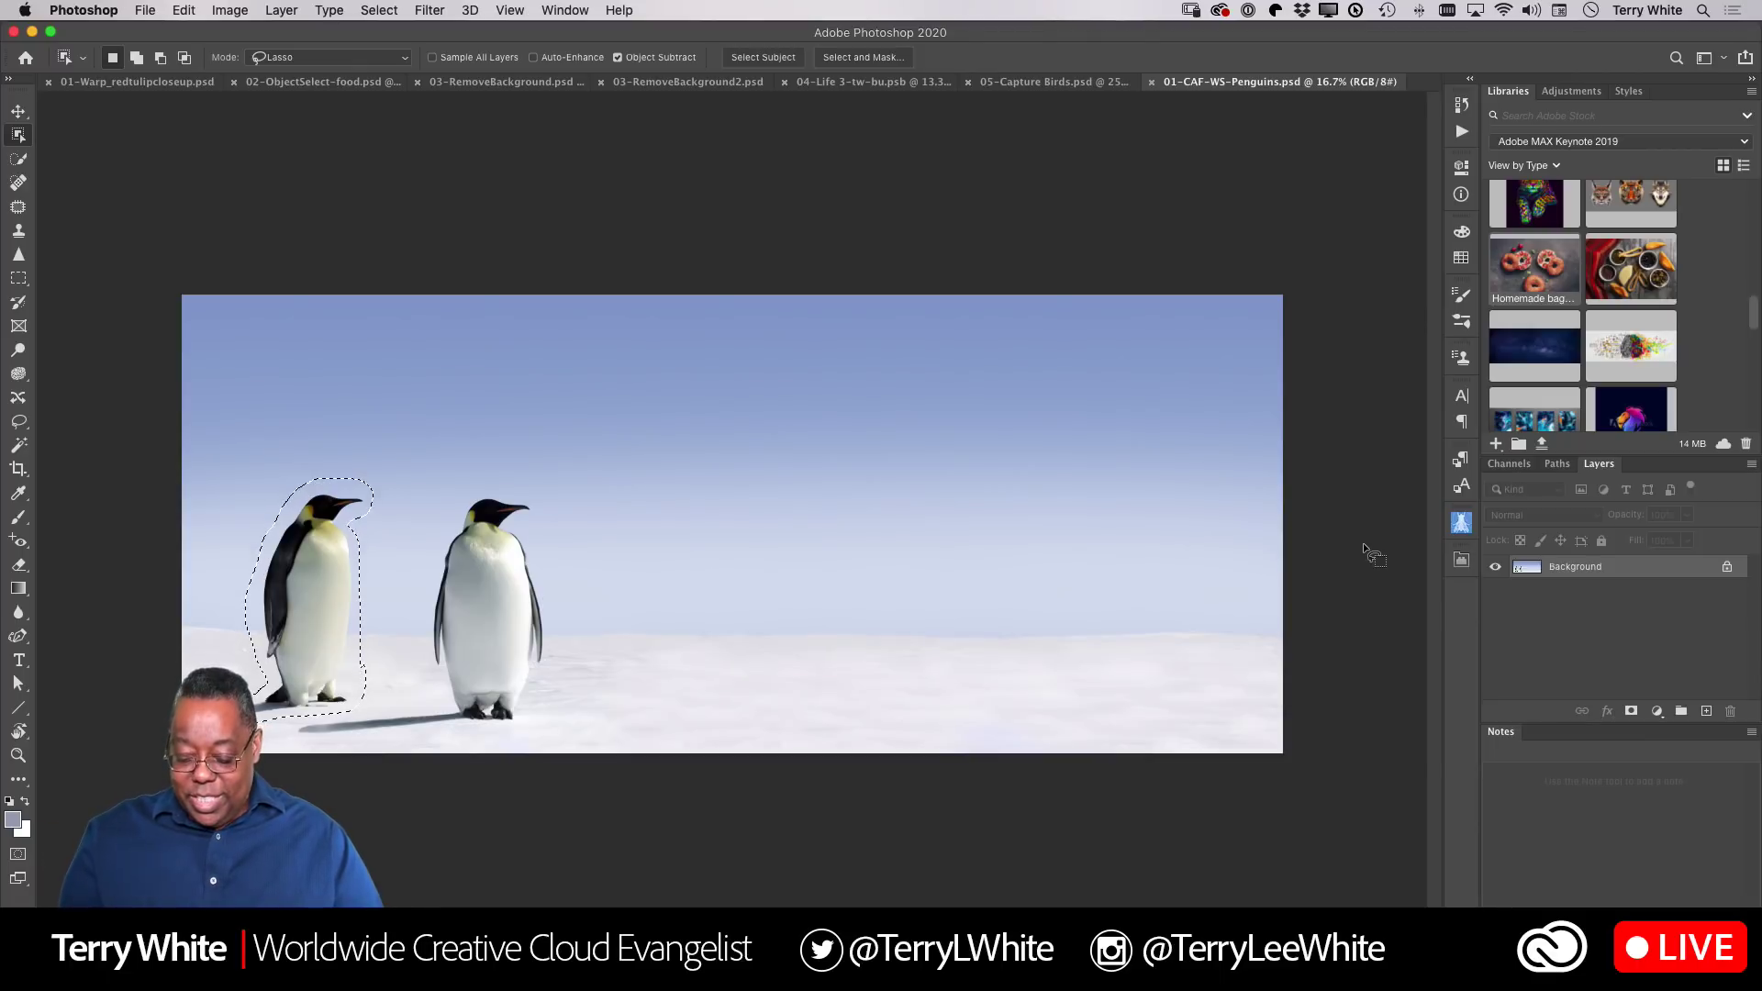
Try to remove the selected left penguin with a Content-Aware fill at 100% opacity, and undo the fill
key("shift+BackSpace")
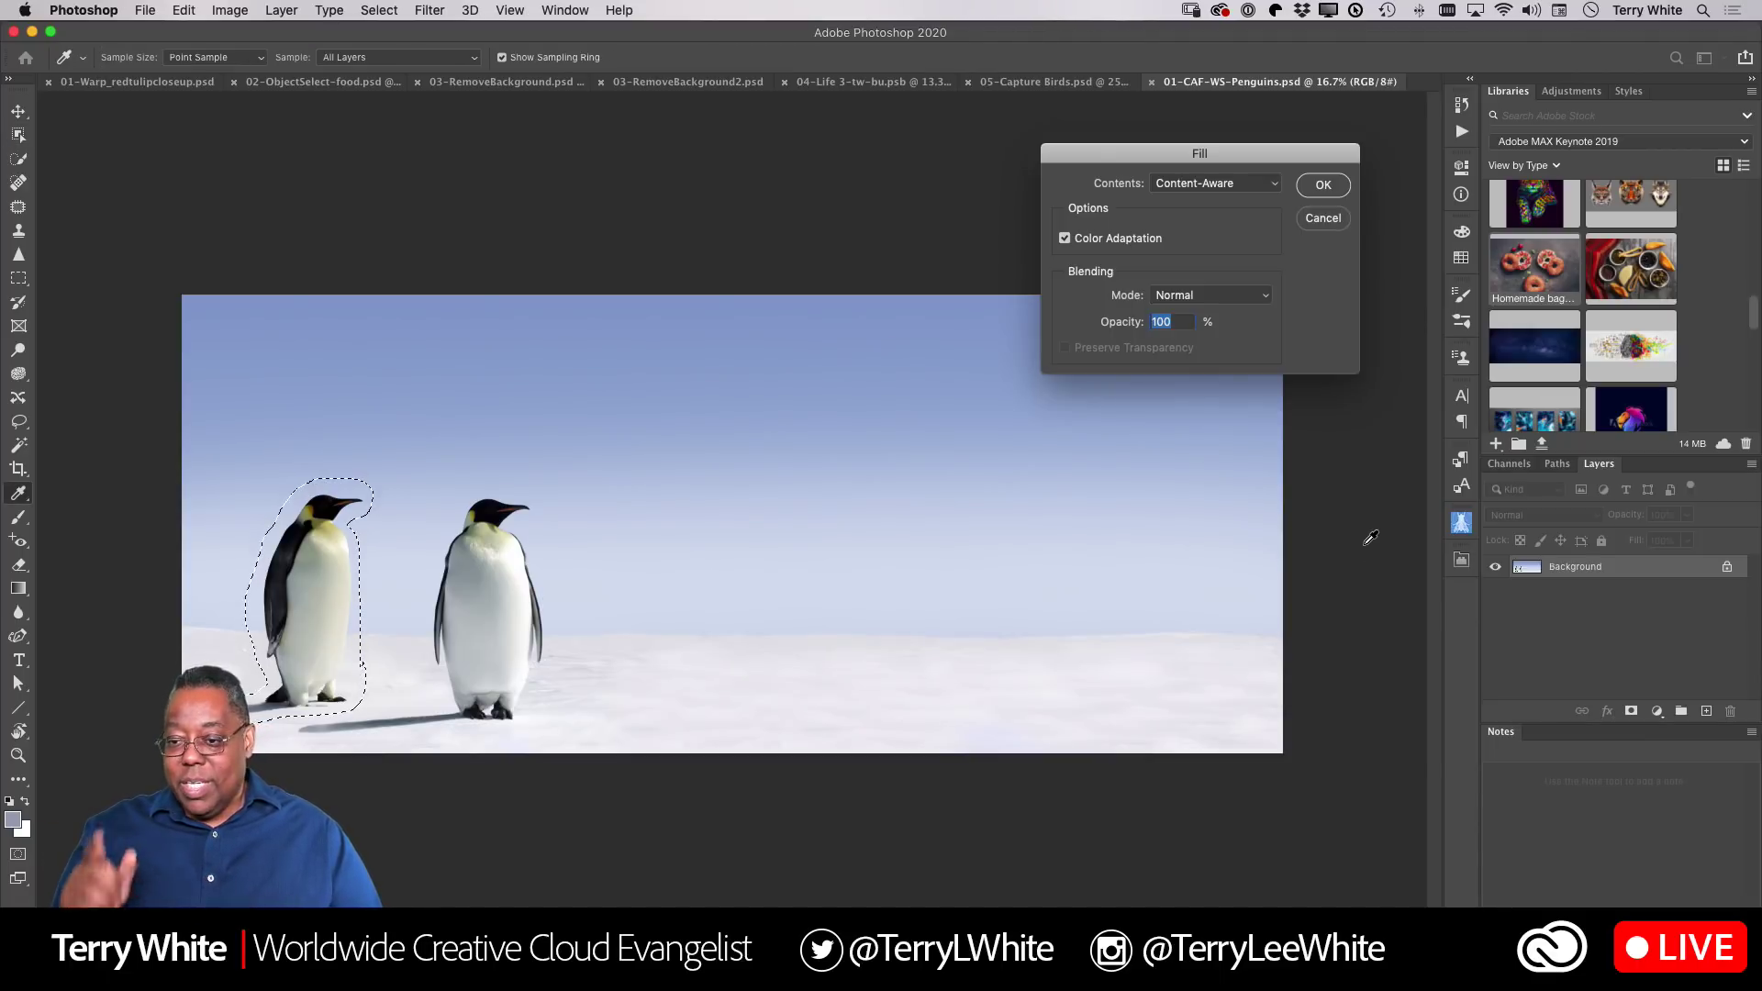
key("Return")
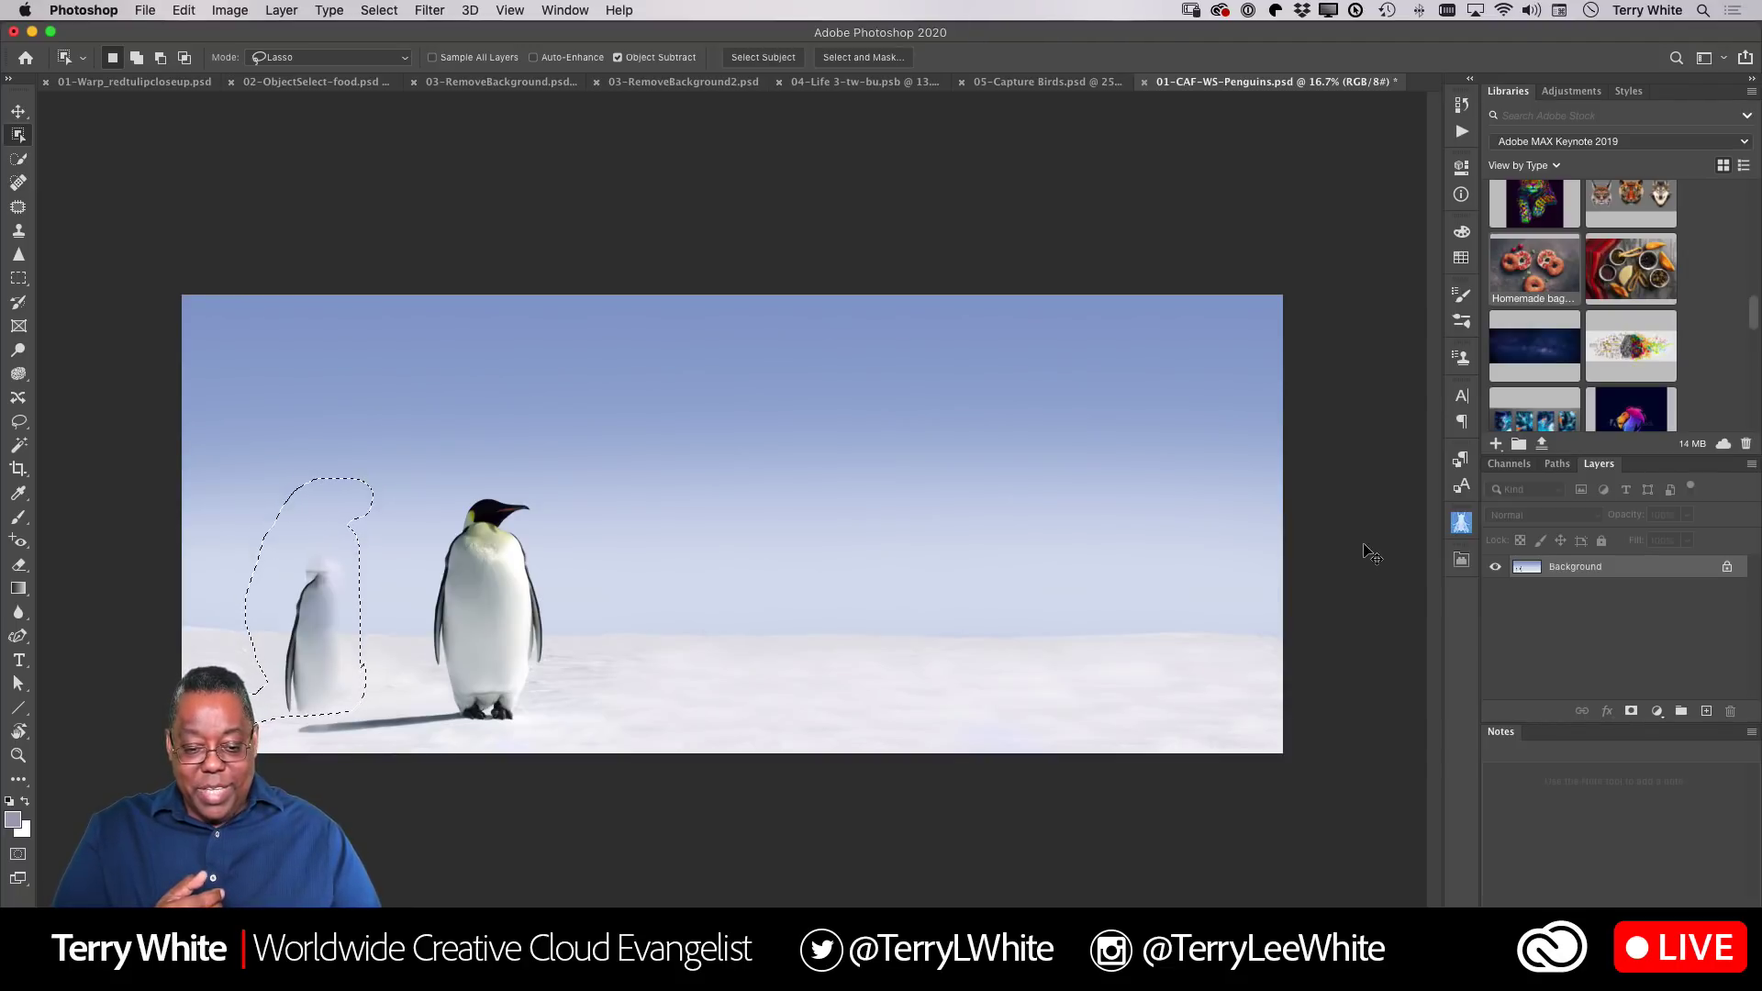
key("super+z")
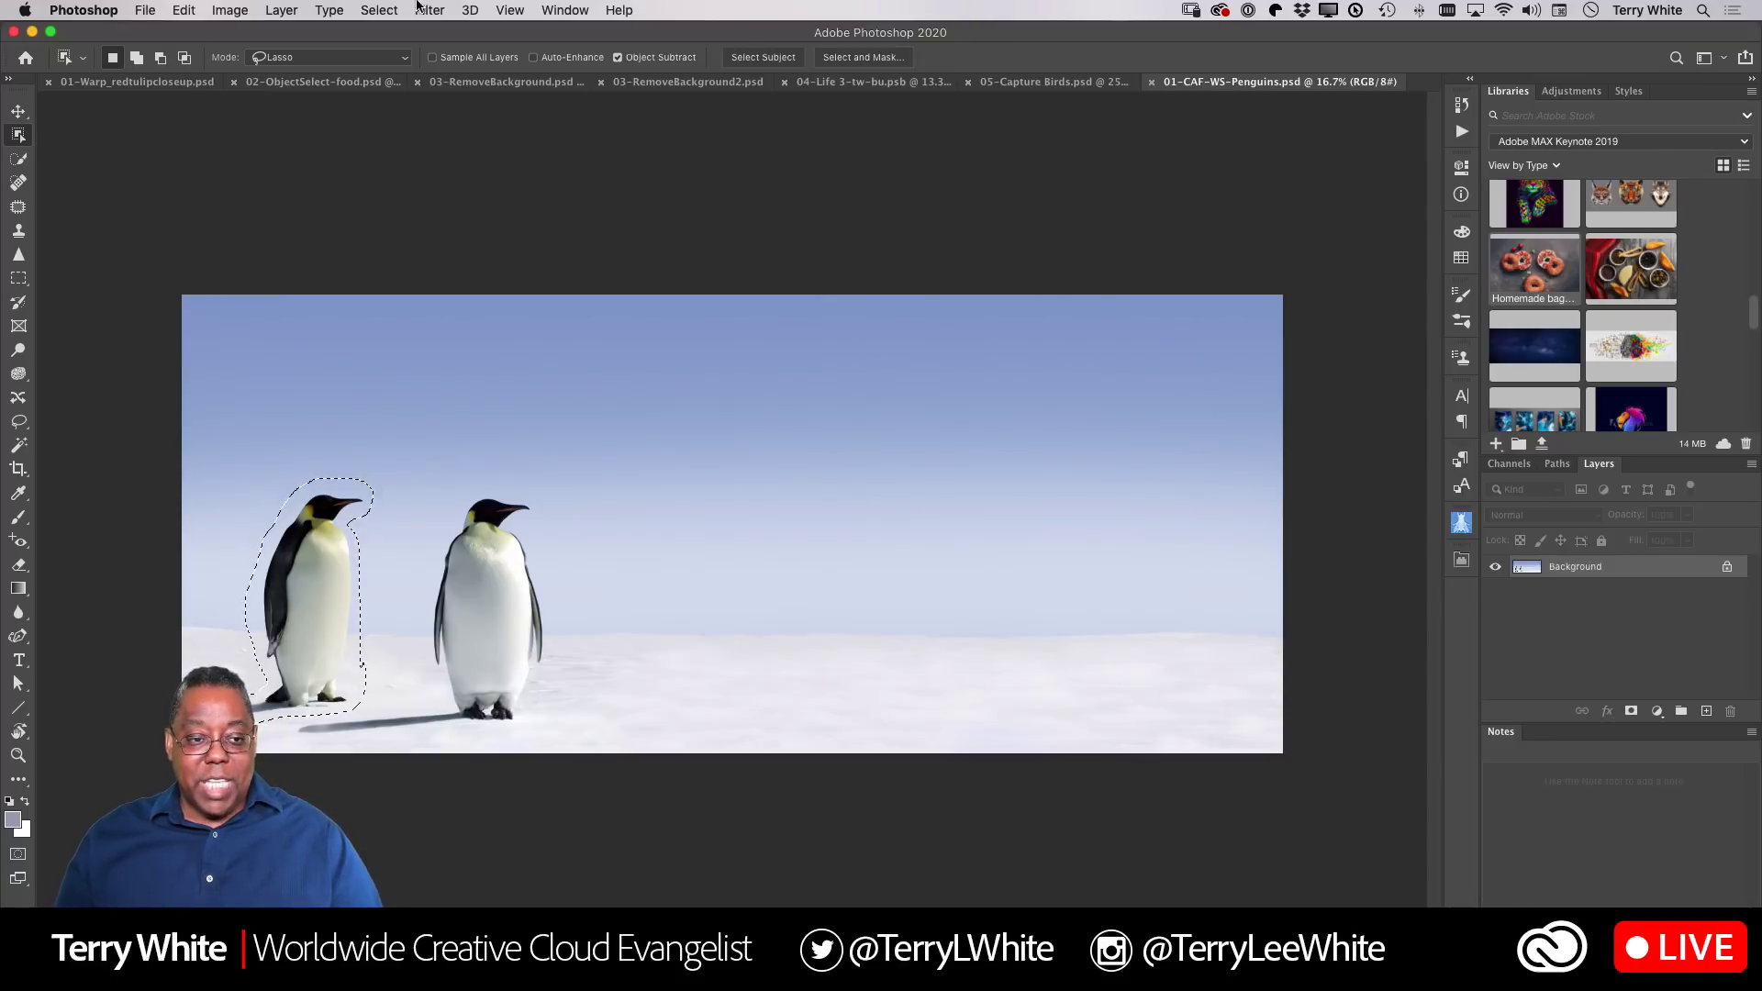
Try to remove the selected left penguin in the Content-Aware Fill workspace with output to the current layer, and undo the fill and deselection
left_click(182, 9)
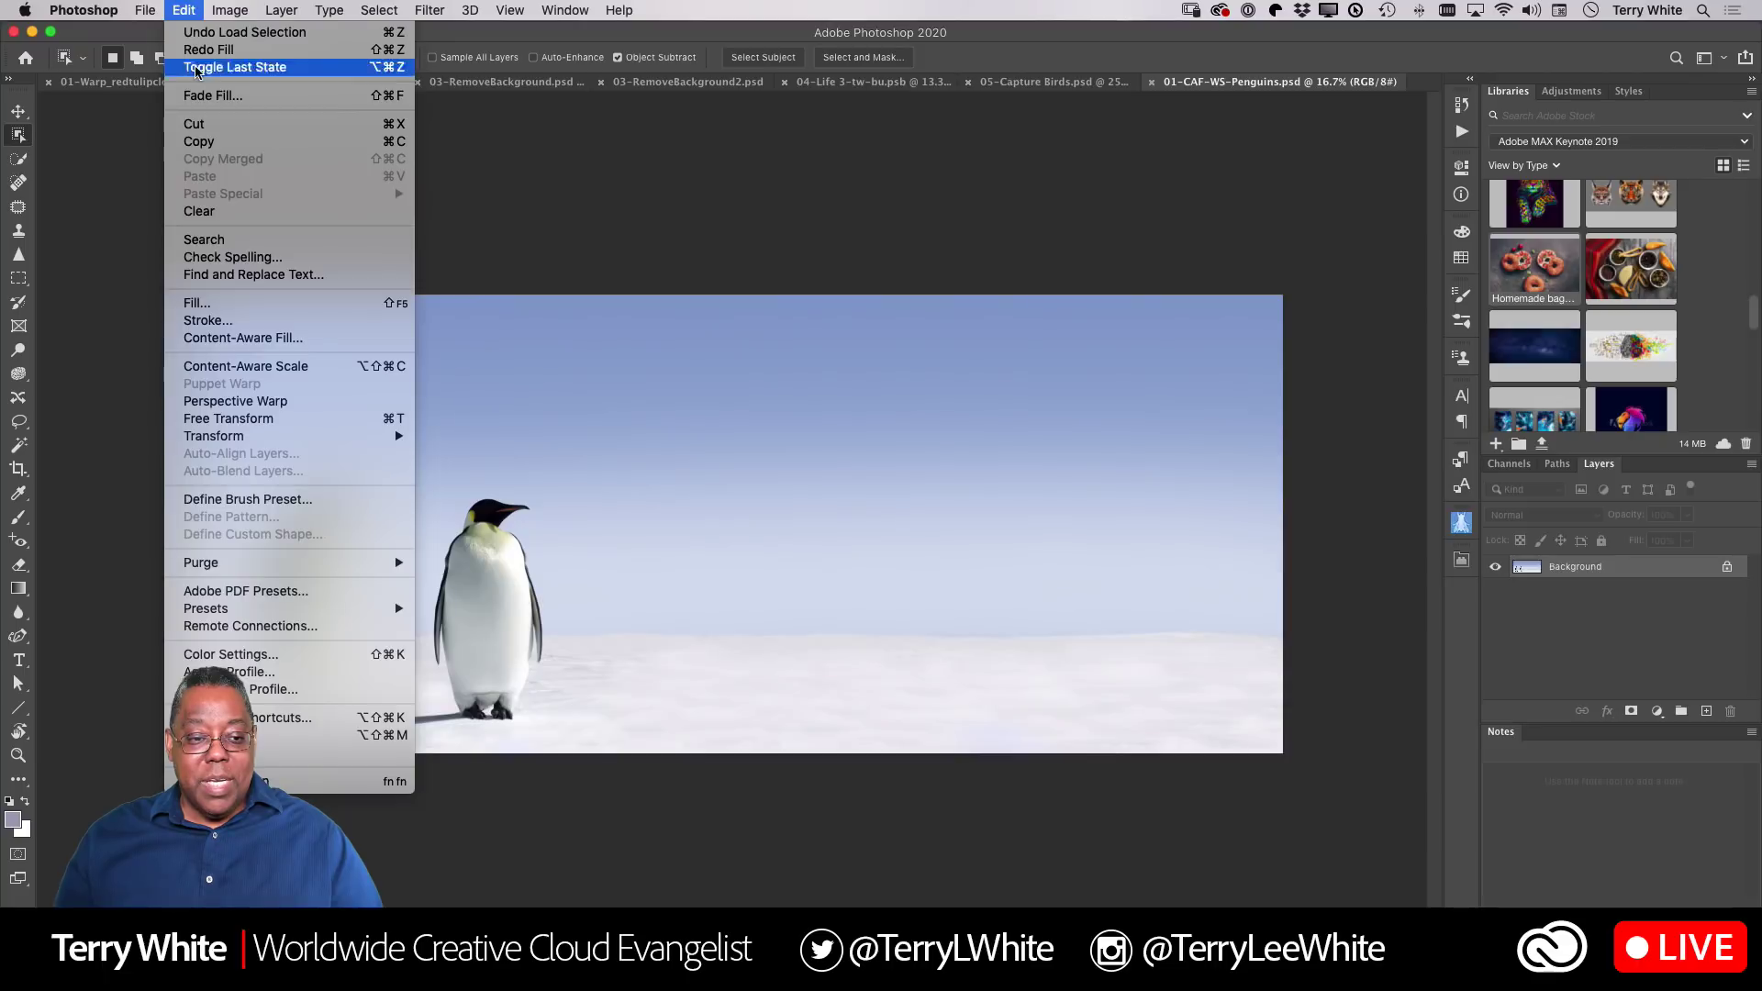
left_click(246, 339)
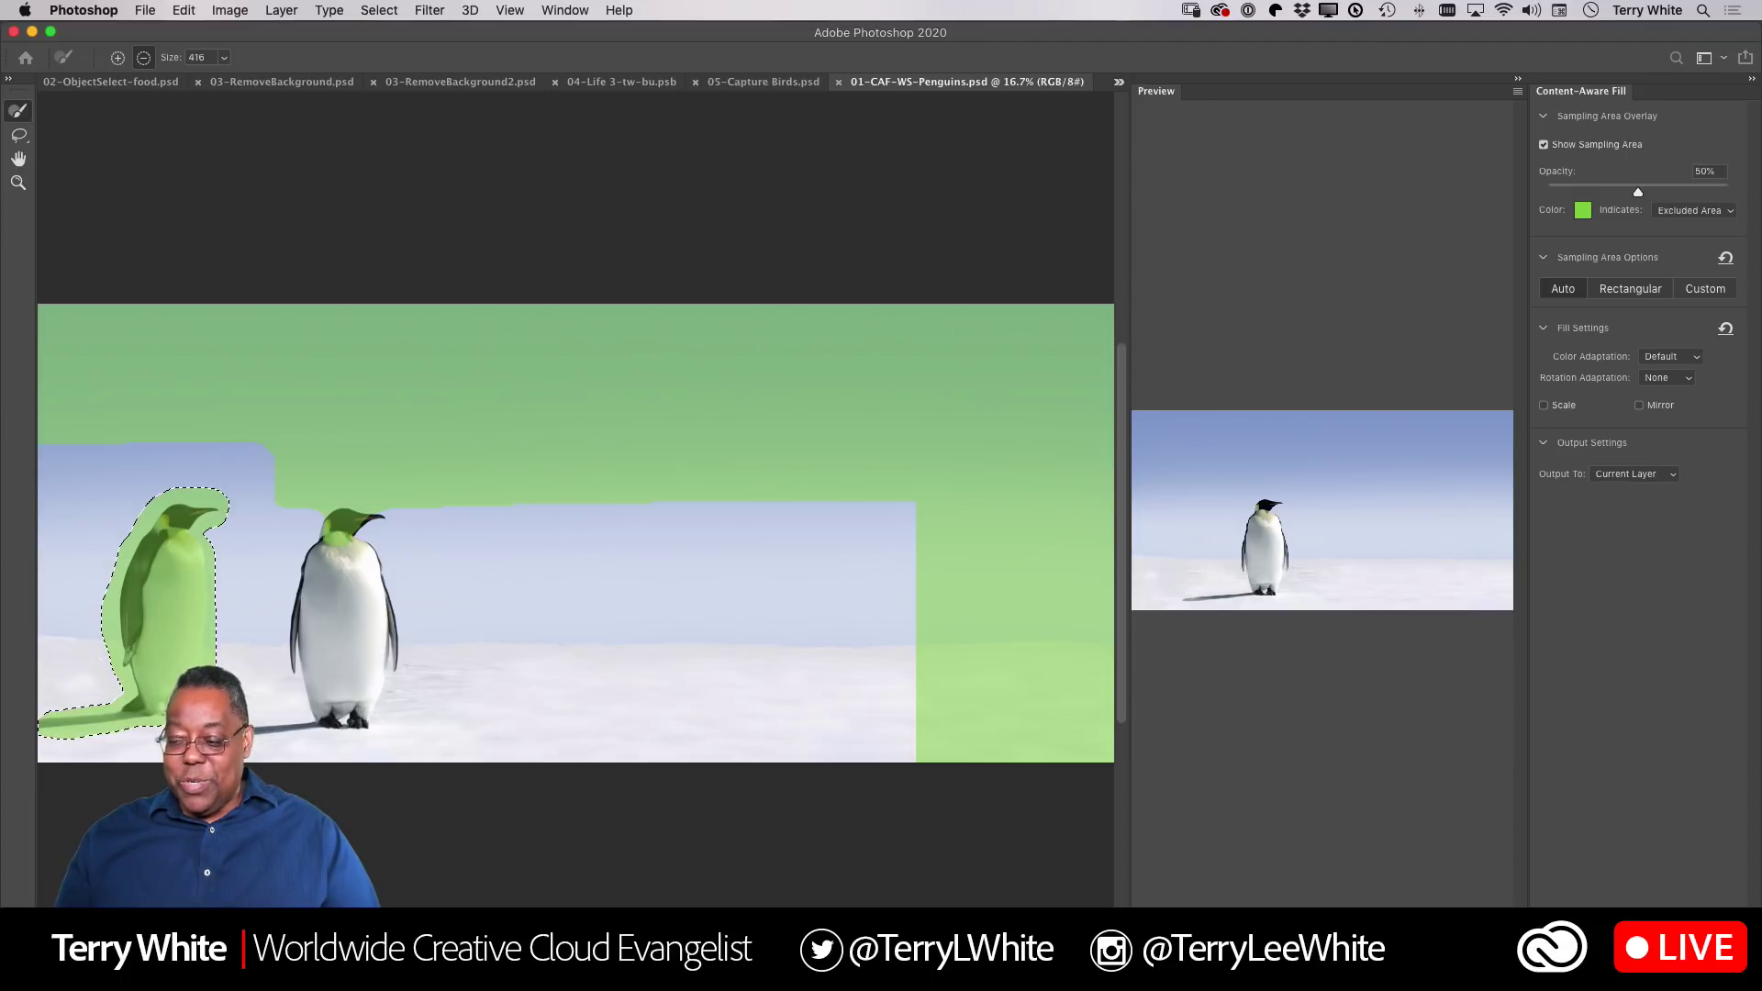
left_click(1719, 972)
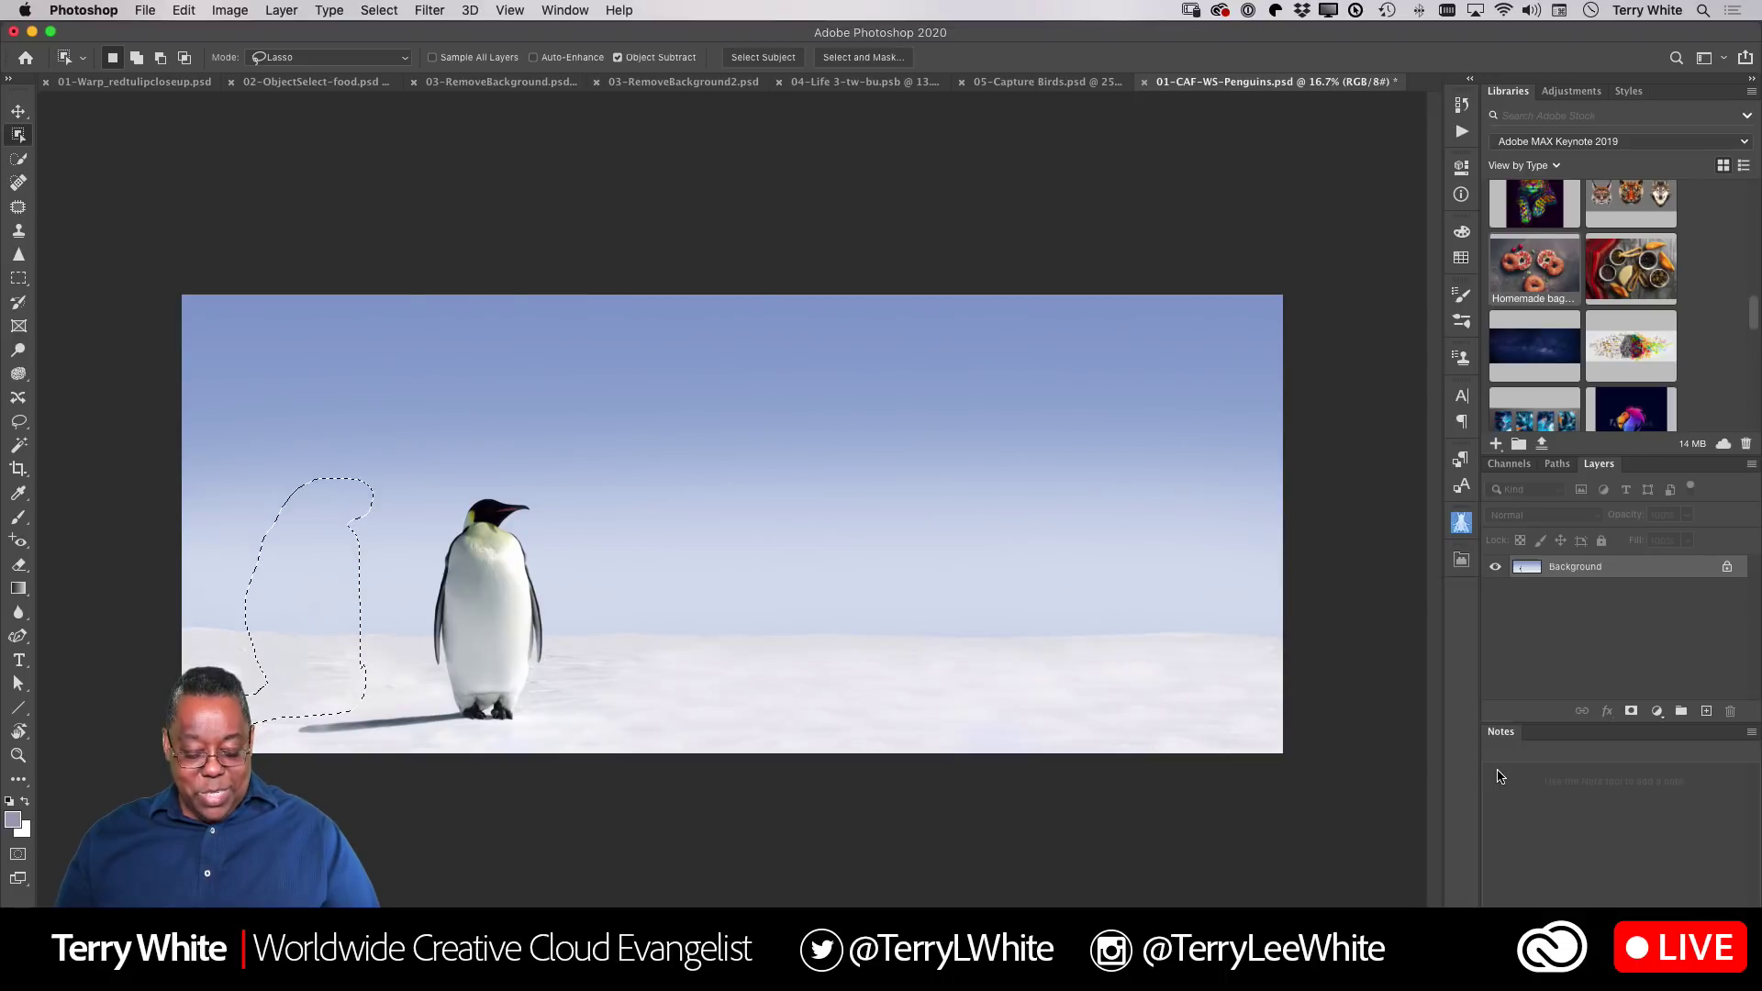
key("super+d")
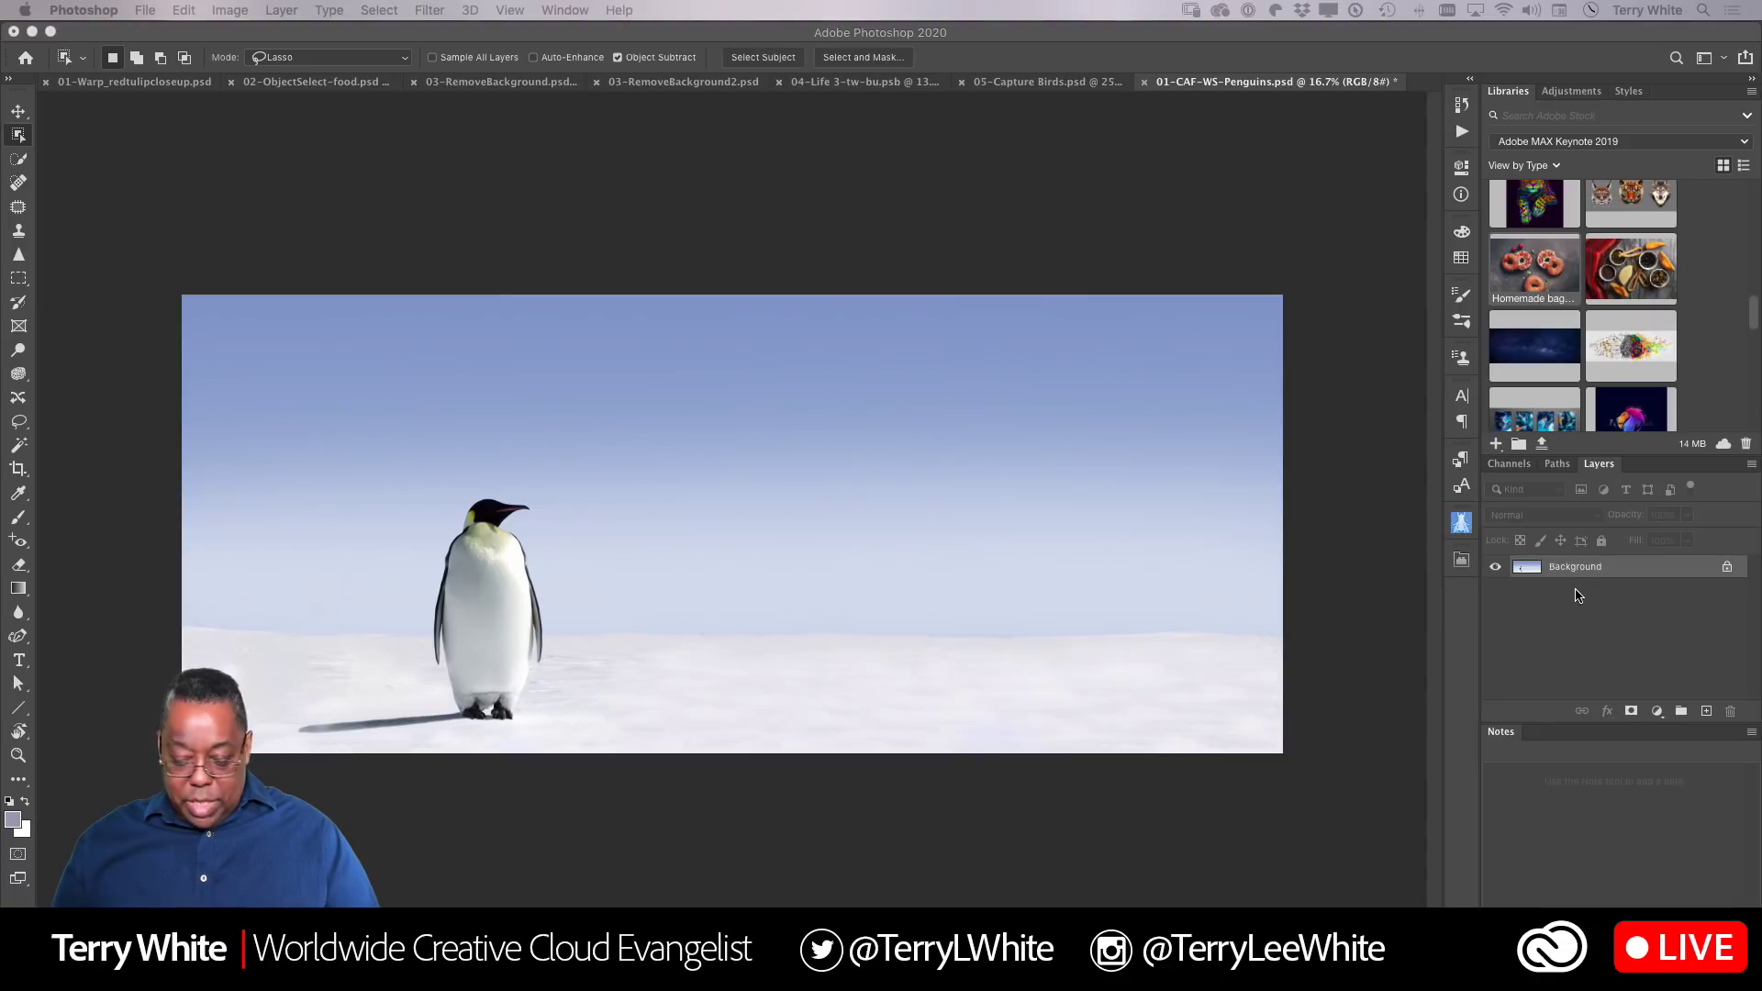
key("super+z")
key("super+z")
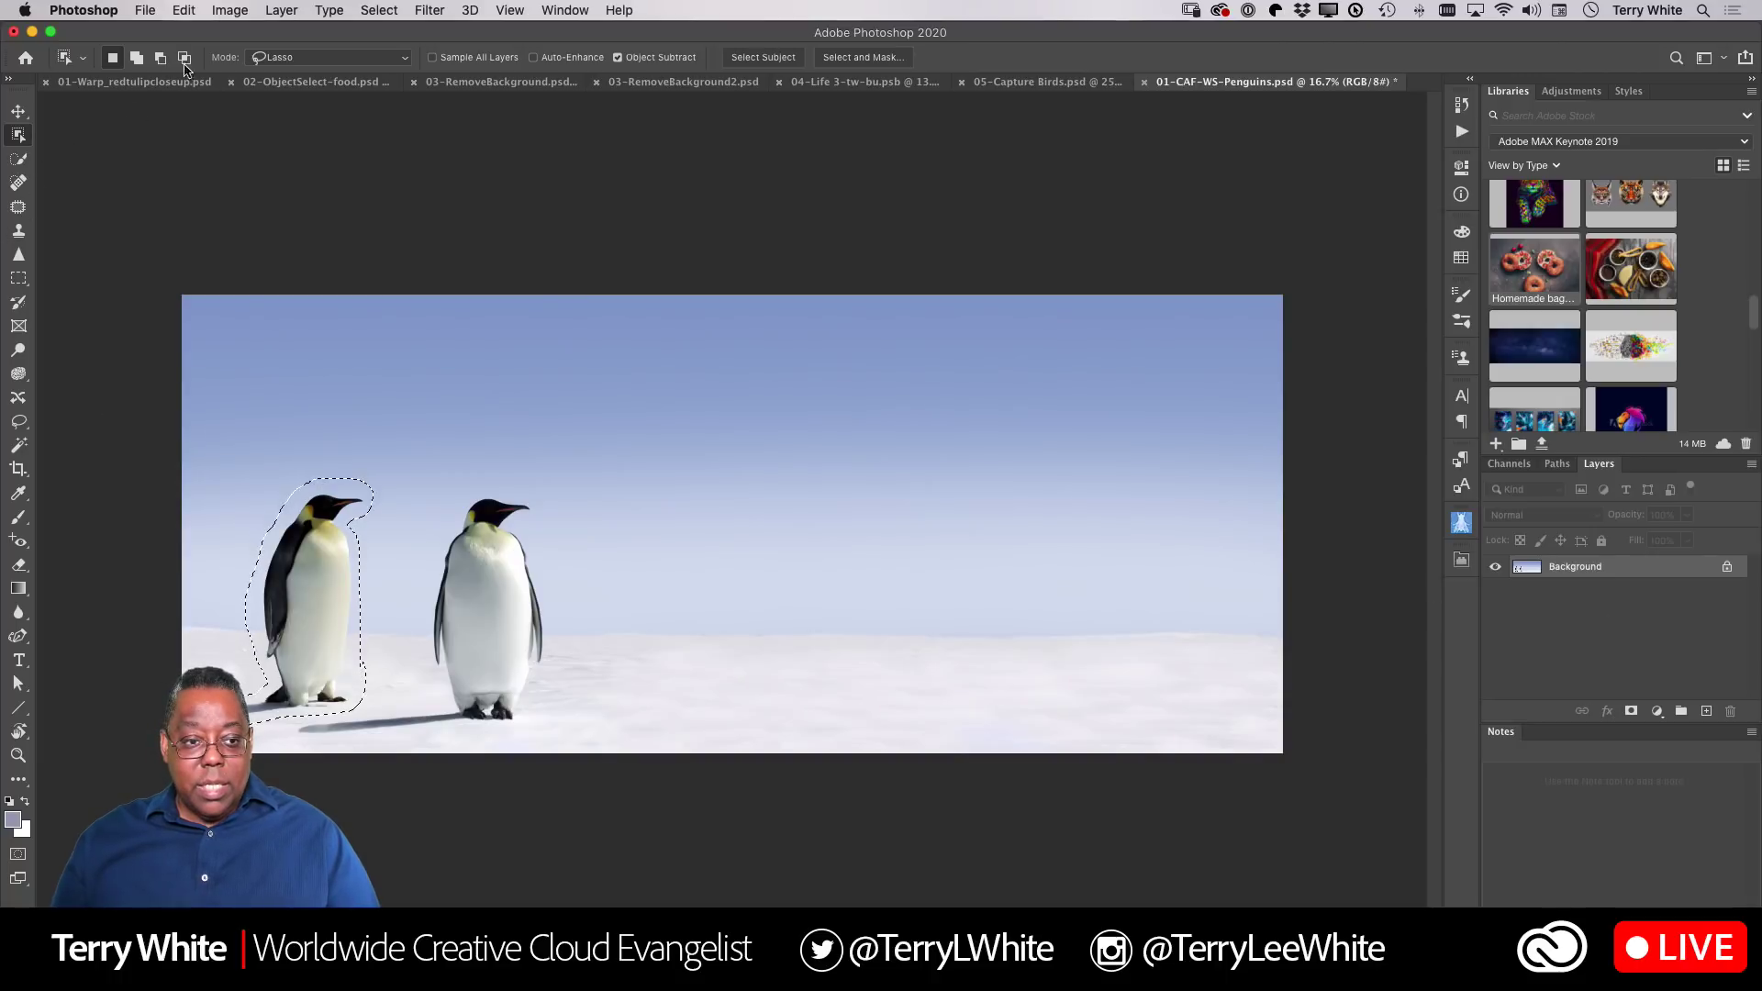
Remove the selected left penguin in the Content-Aware Fill workspace with output set to New Layer, and clear the selection
left_click(186, 10)
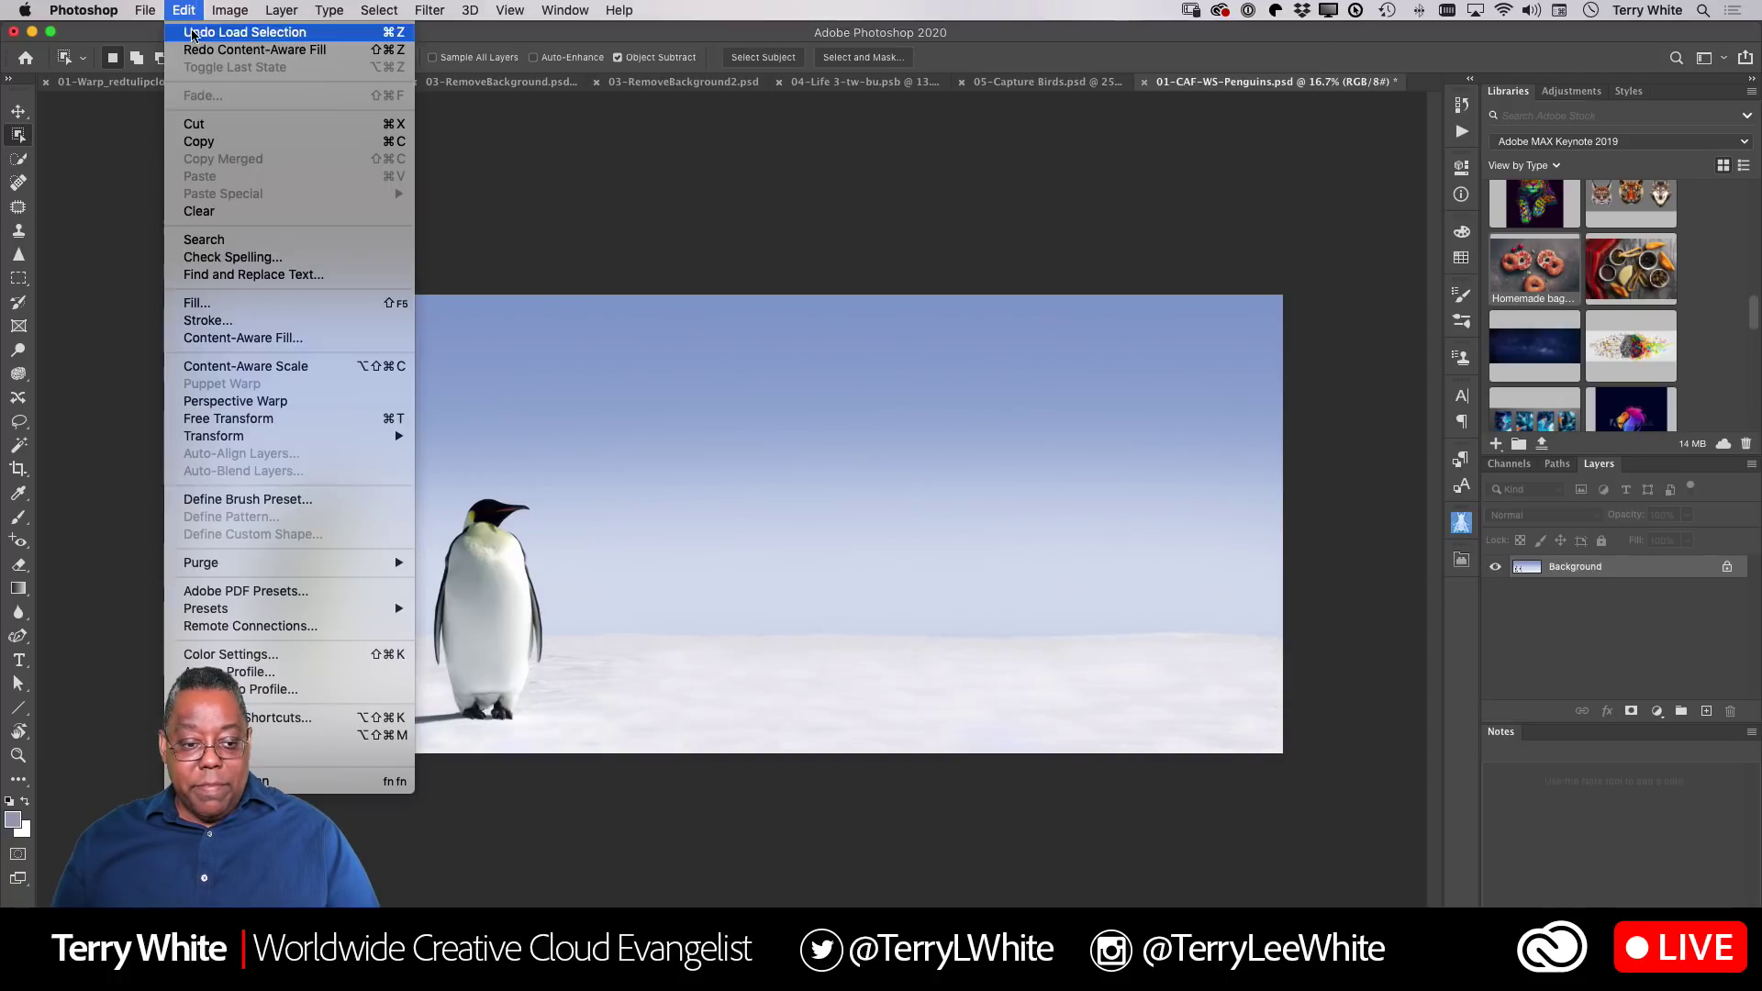
left_click(240, 338)
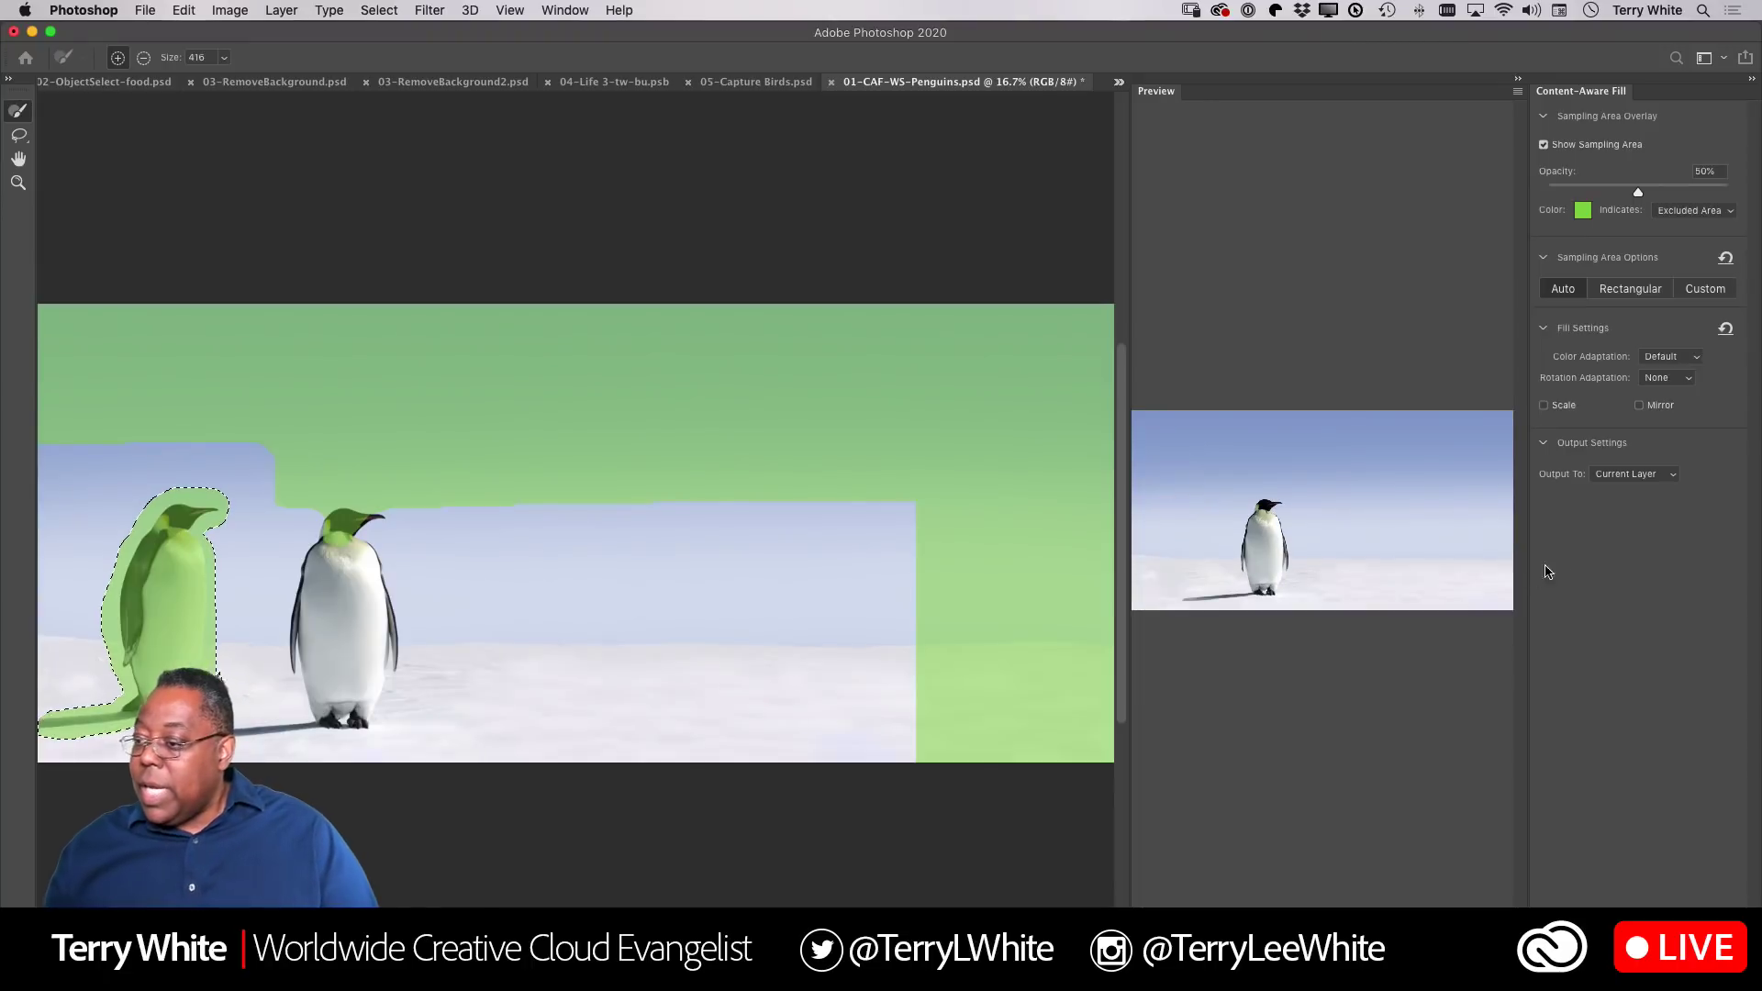
left_click(1607, 475)
left_click(1619, 488)
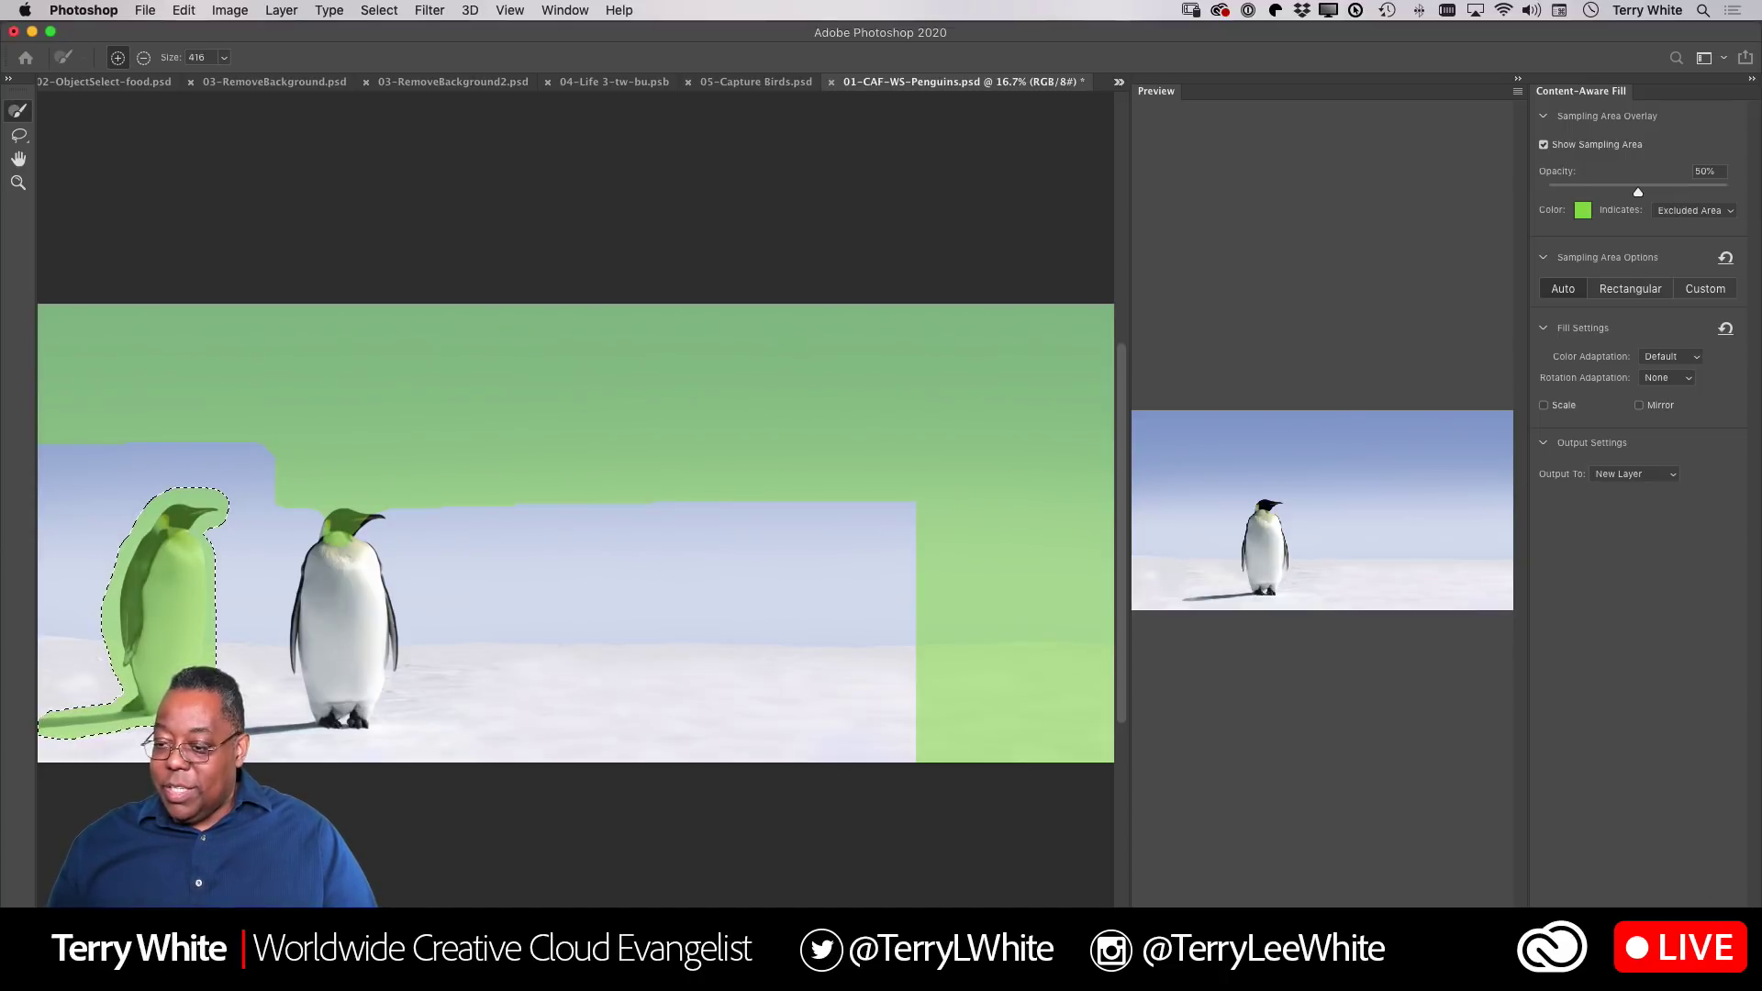
left_click(1712, 970)
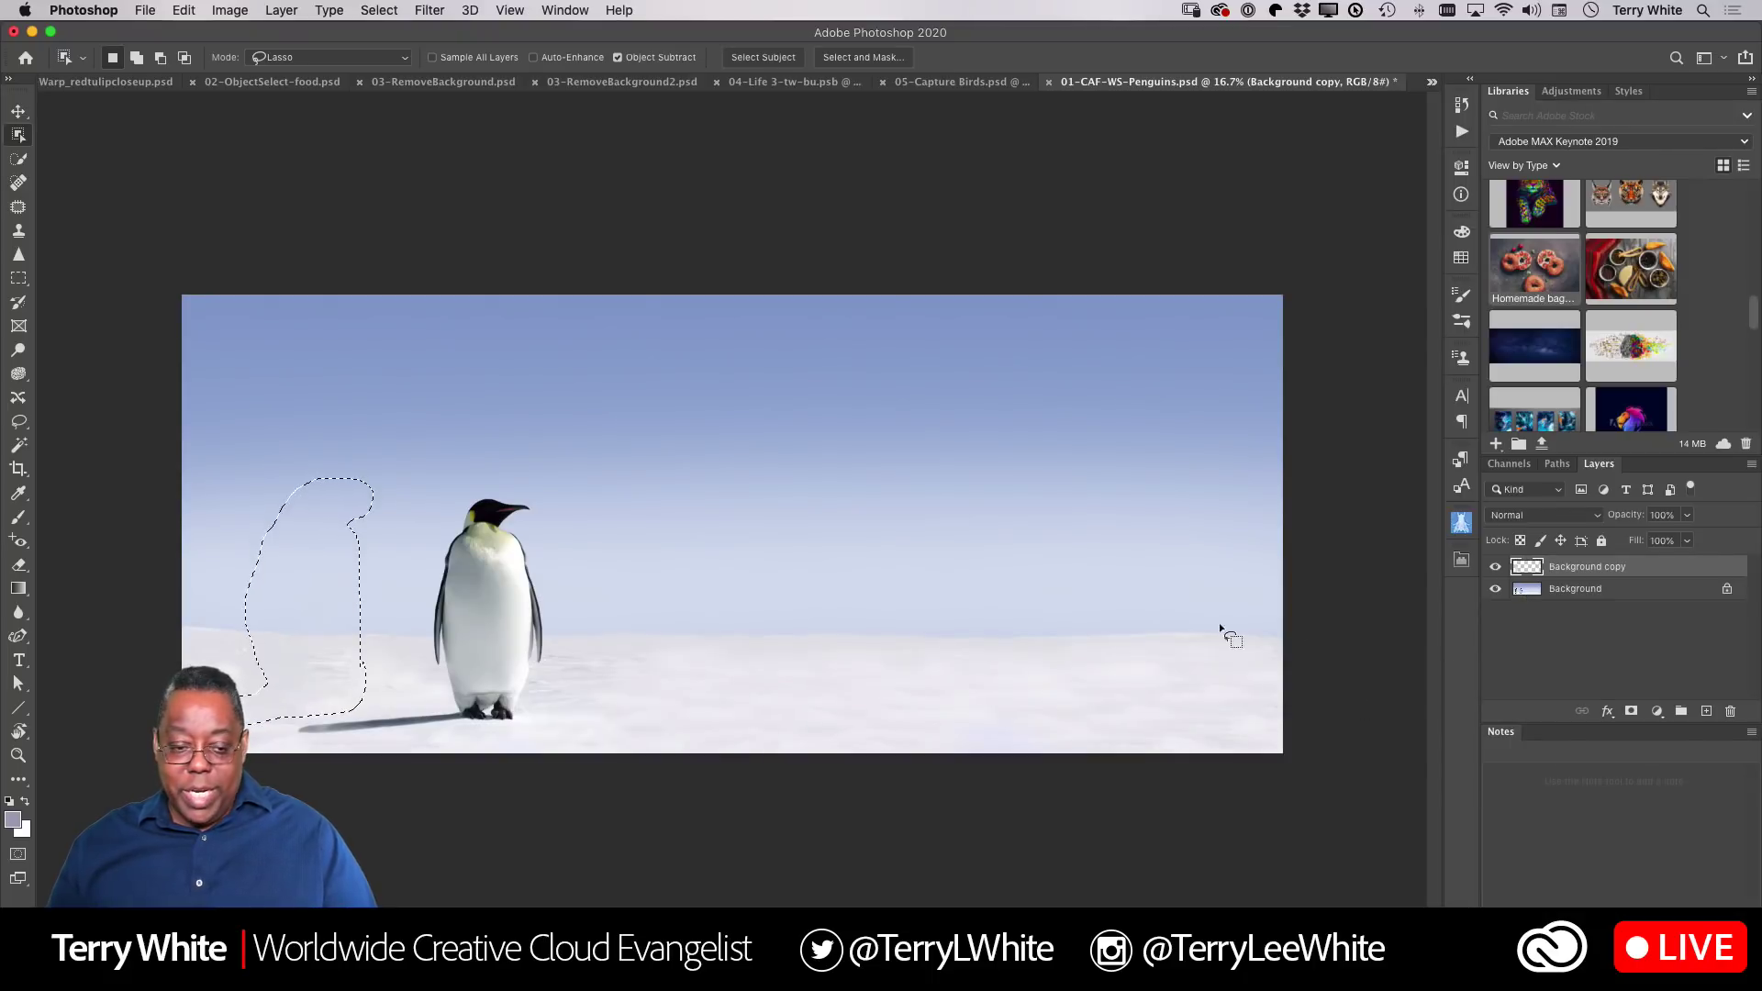
key("super+d")
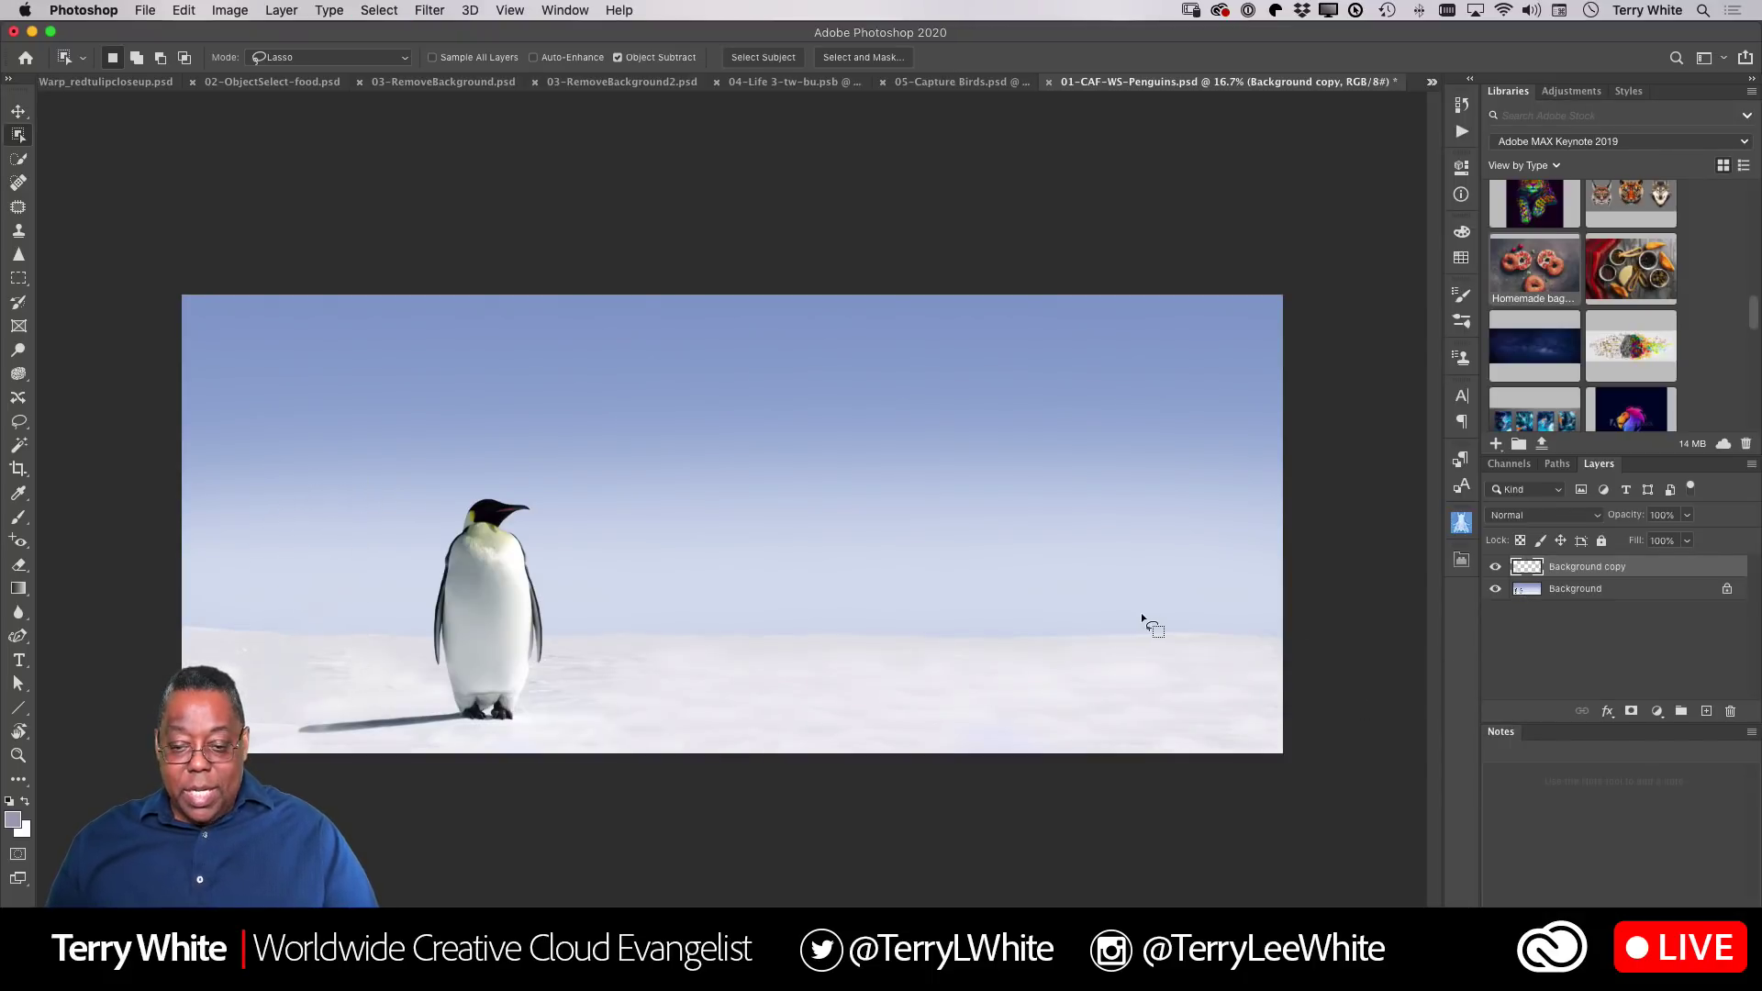
Convert the Background copy and Background layers into one smart object, and briefly view its contents in its own document
left_click(1601, 588, "shift")
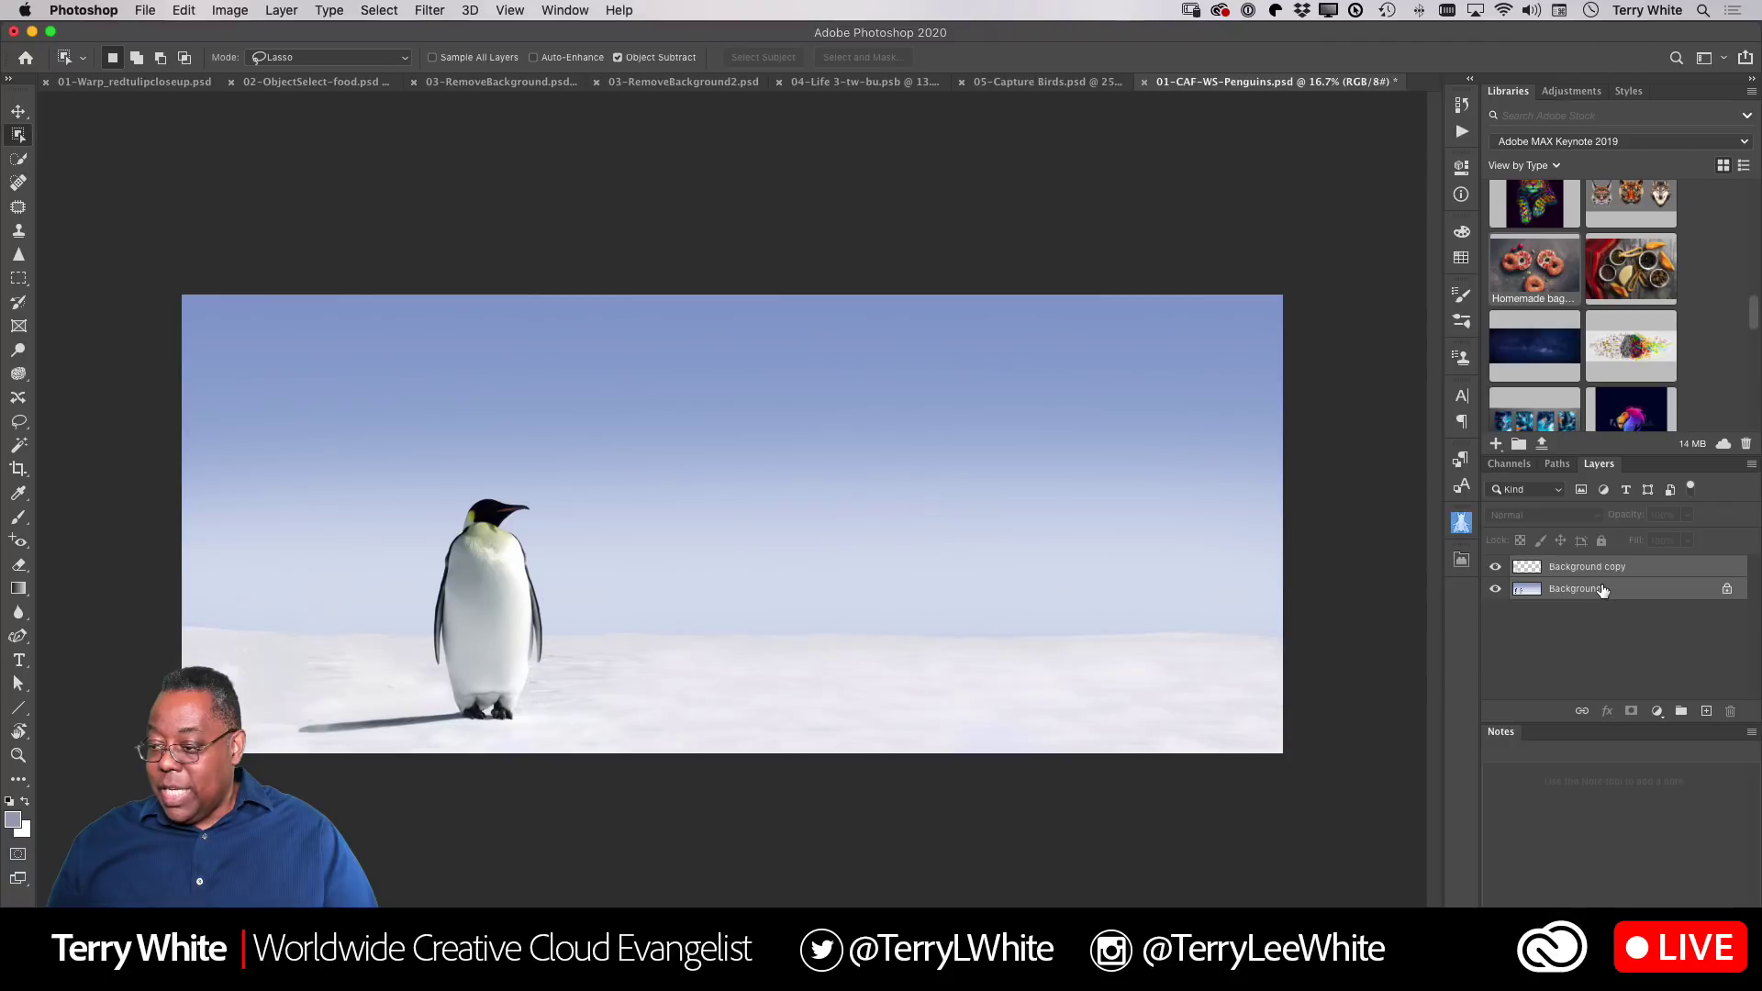
right_click(1601, 588)
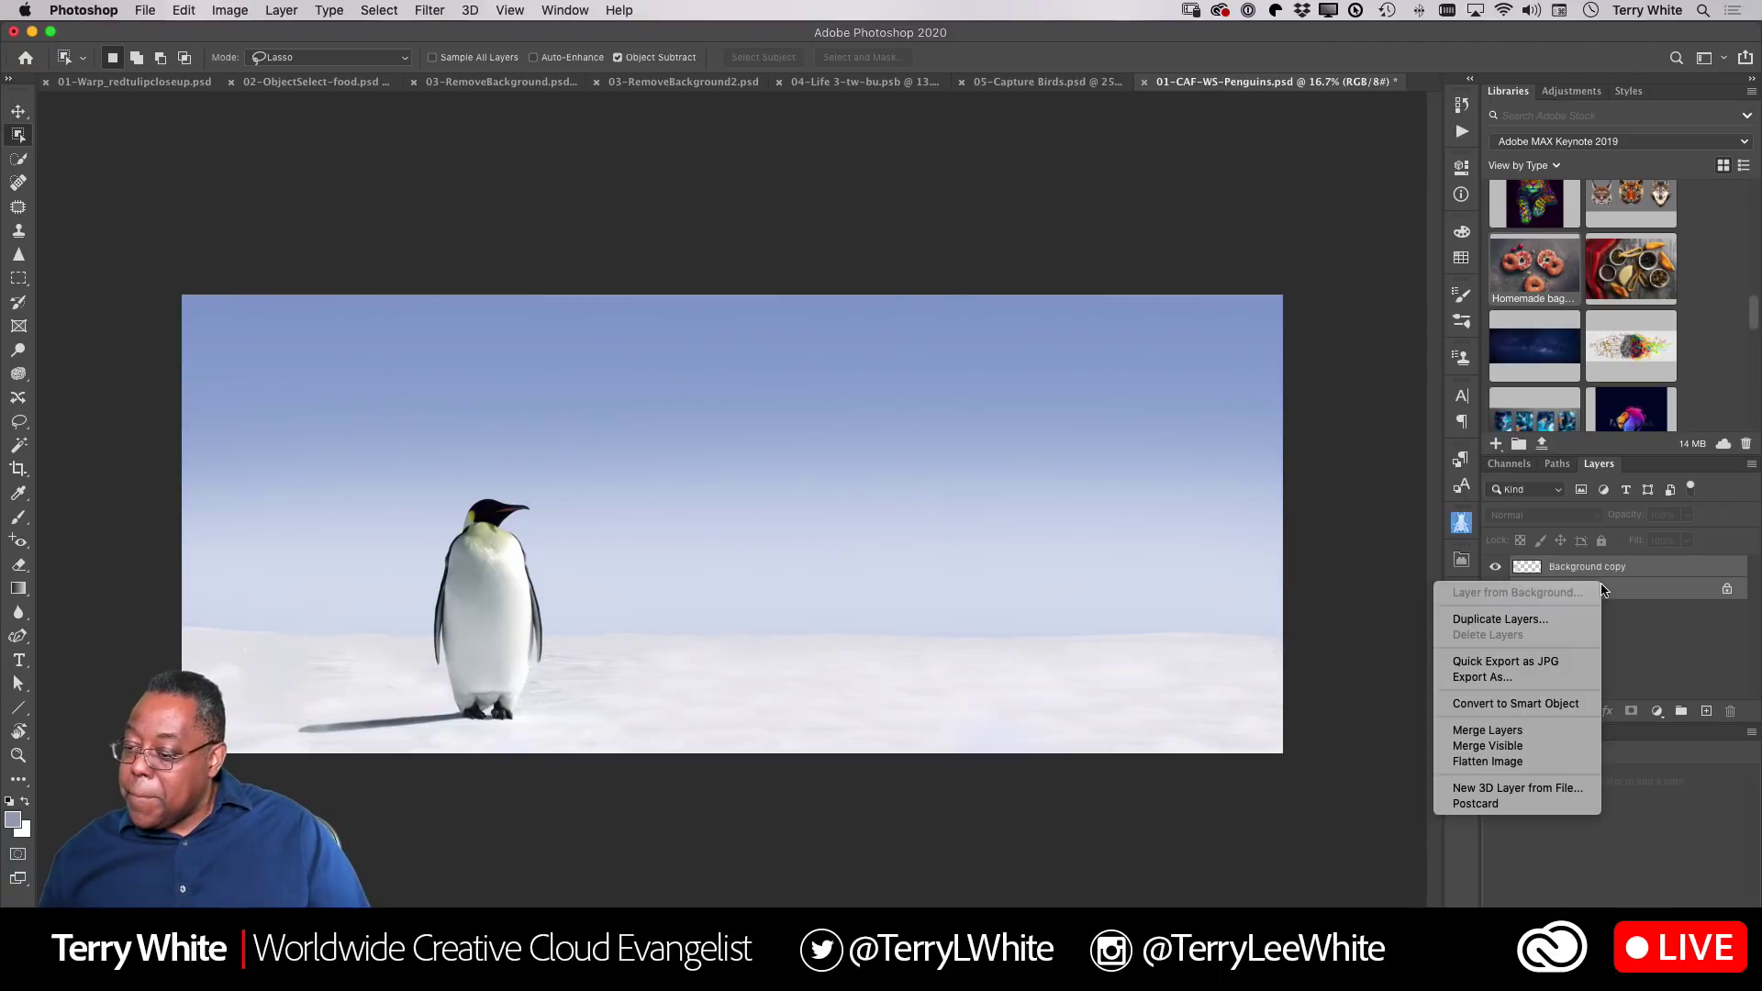
left_click(1536, 710)
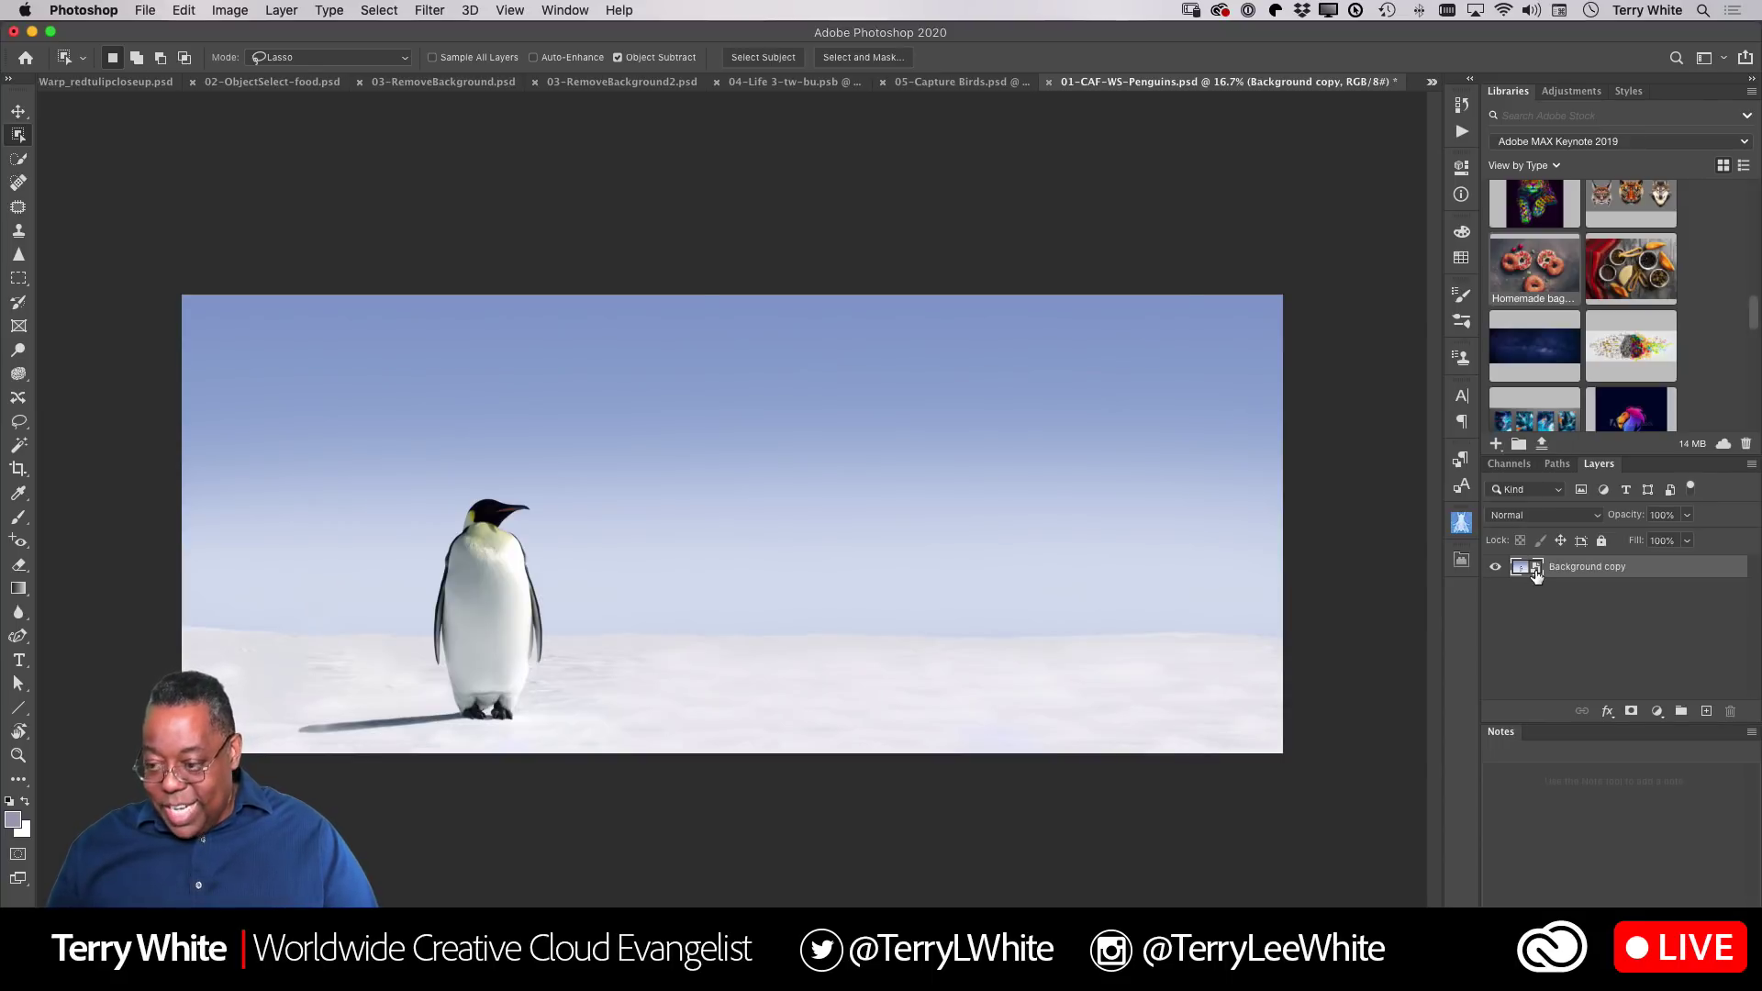
double_click(1536, 570)
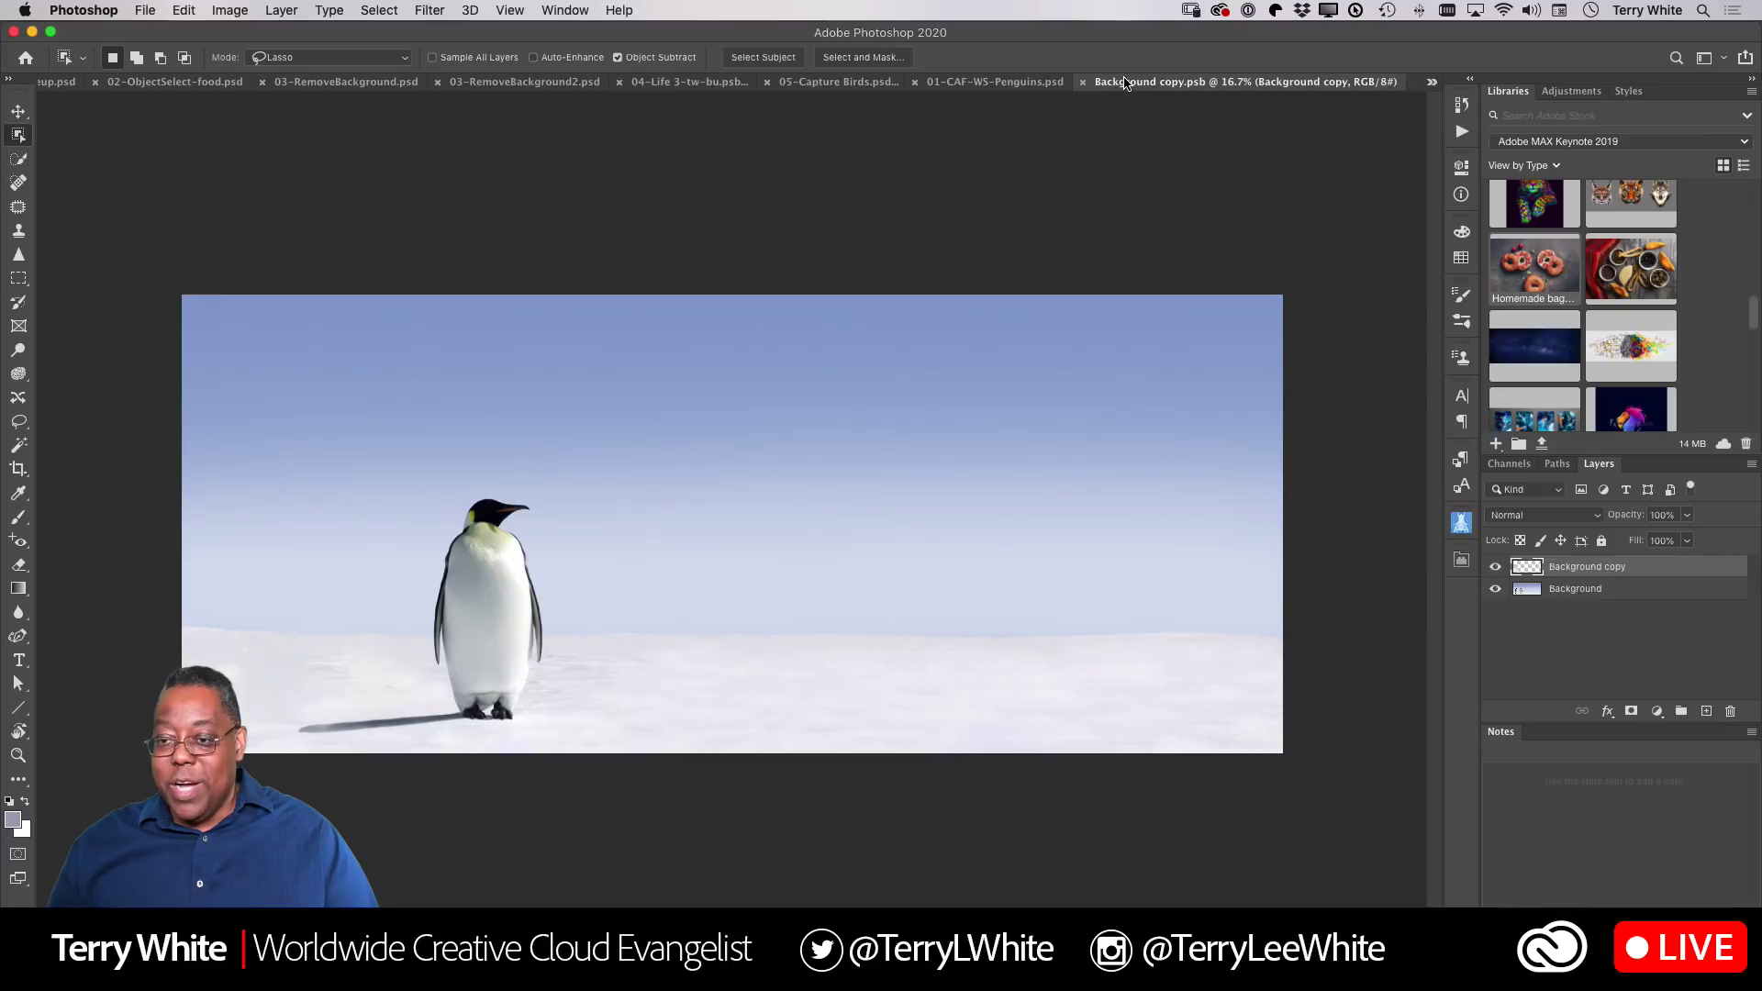
key("super+w")
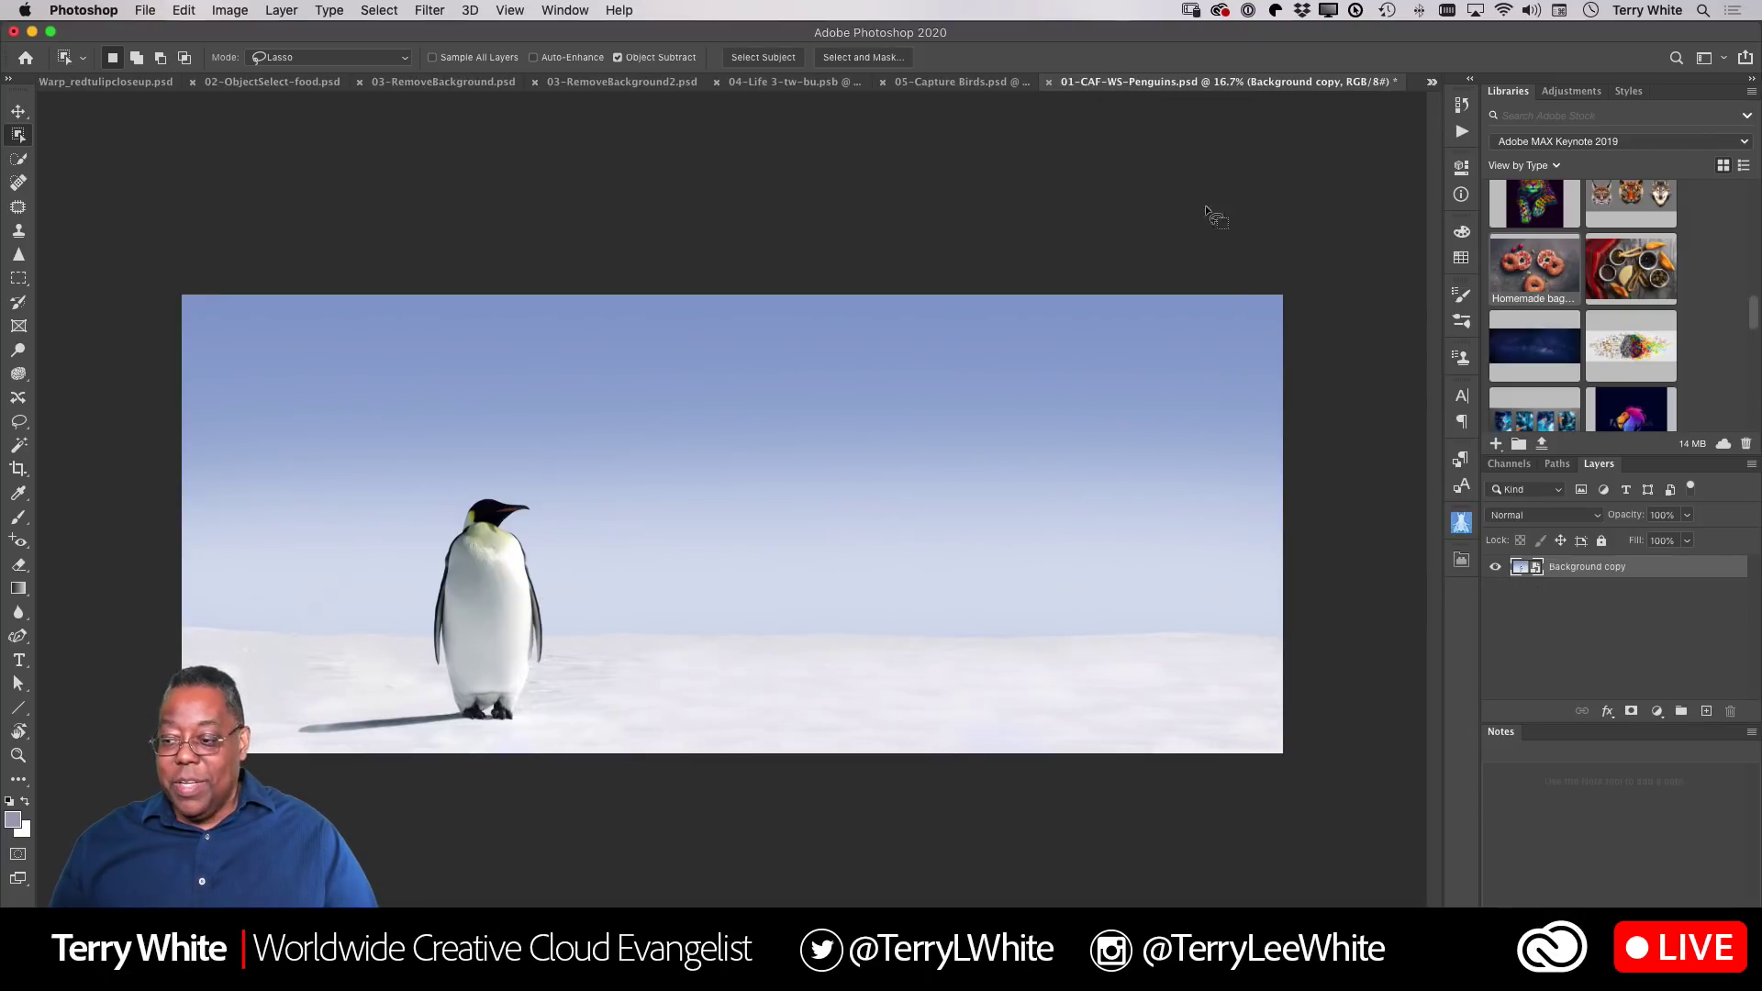
Convert the Background copy smart object back to layers and expand the resulting layer group
right_click(1533, 569)
right_click(1558, 569)
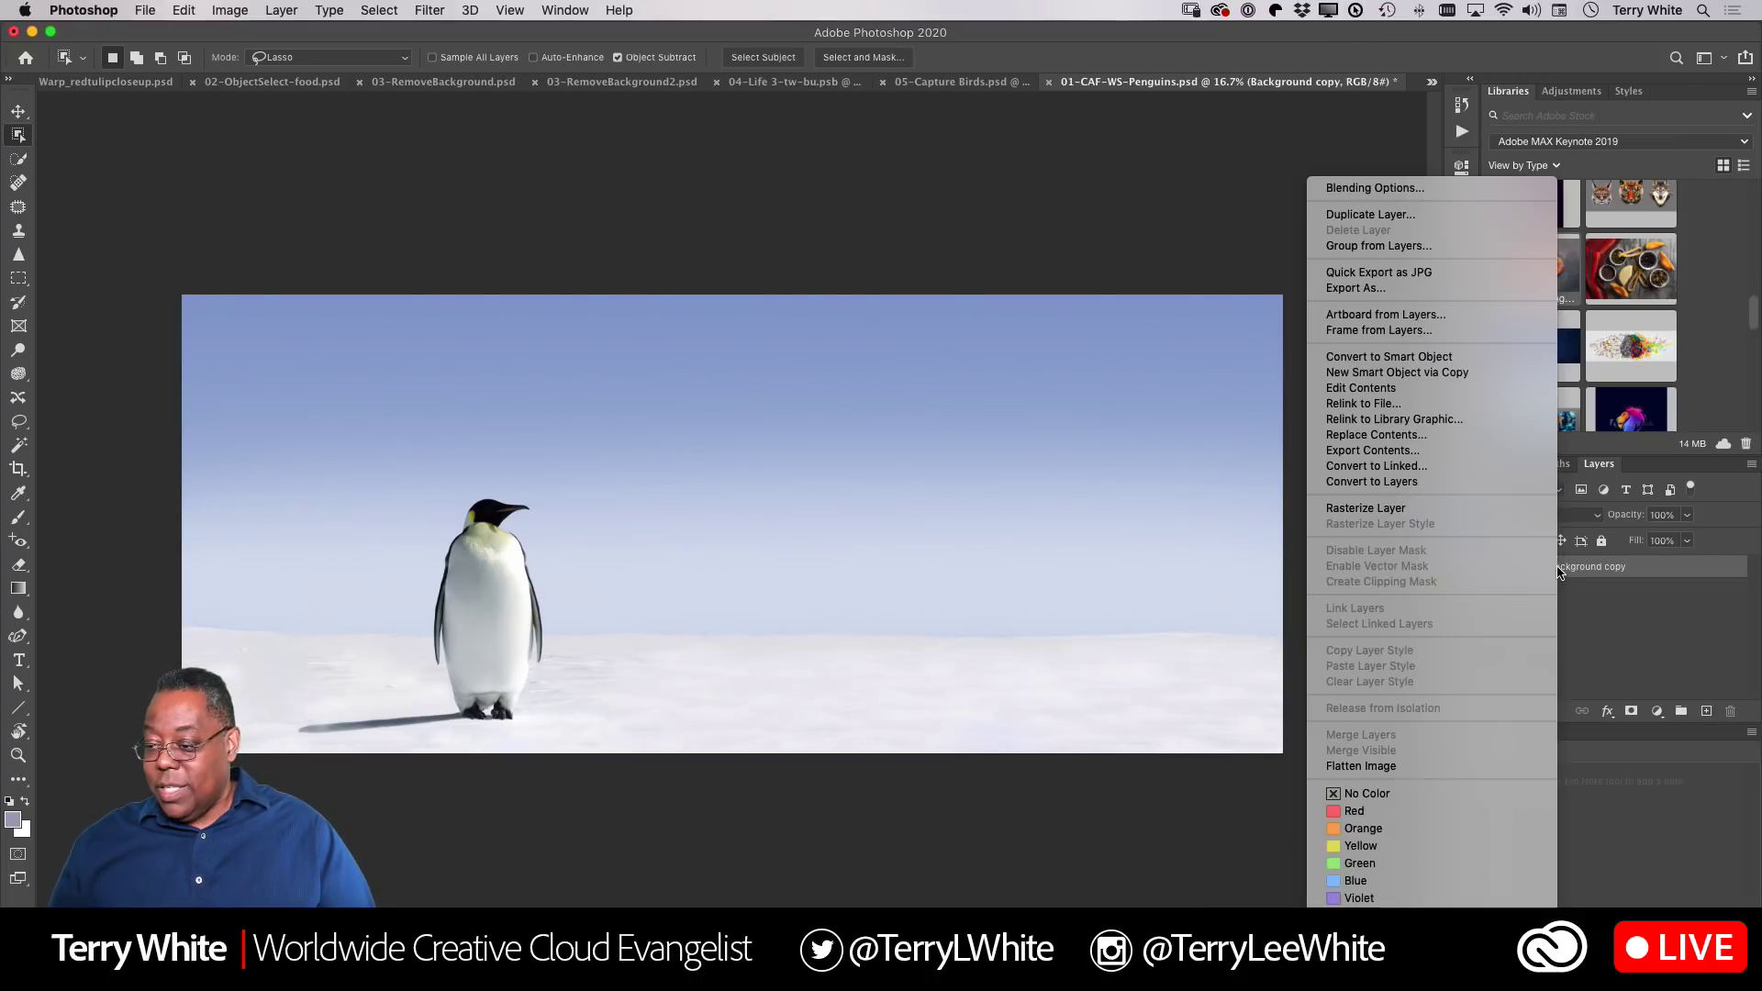
left_click(1413, 483)
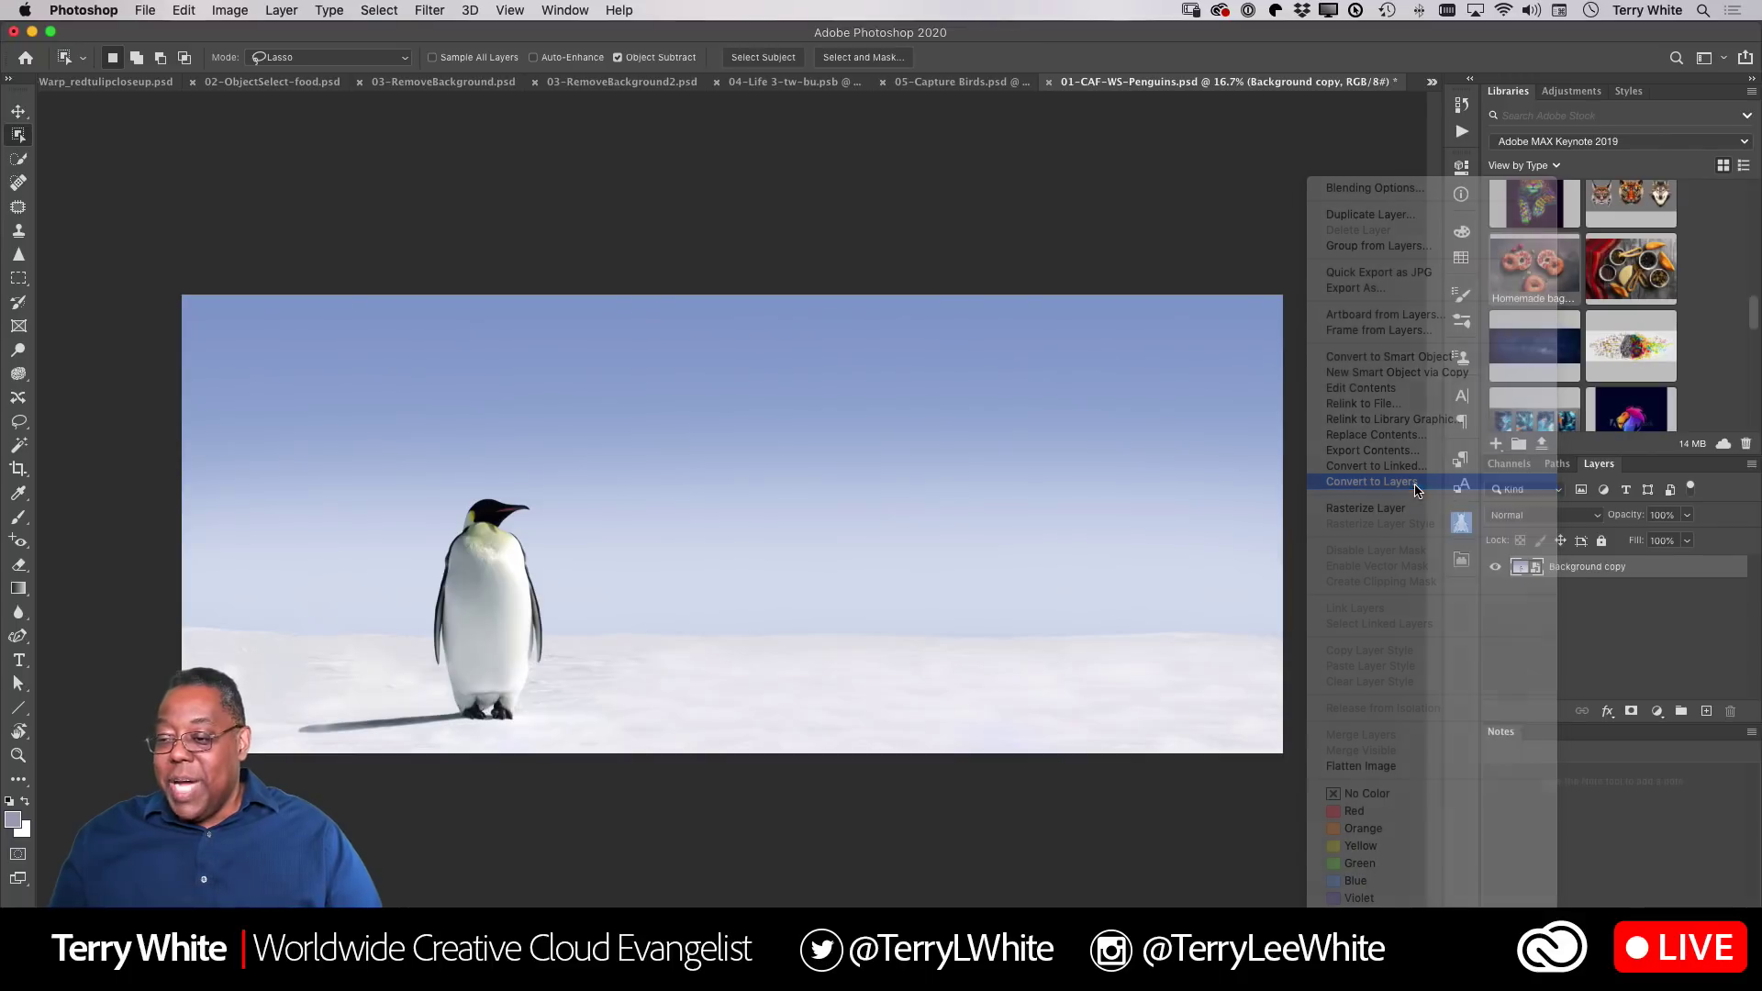
left_click(1518, 568)
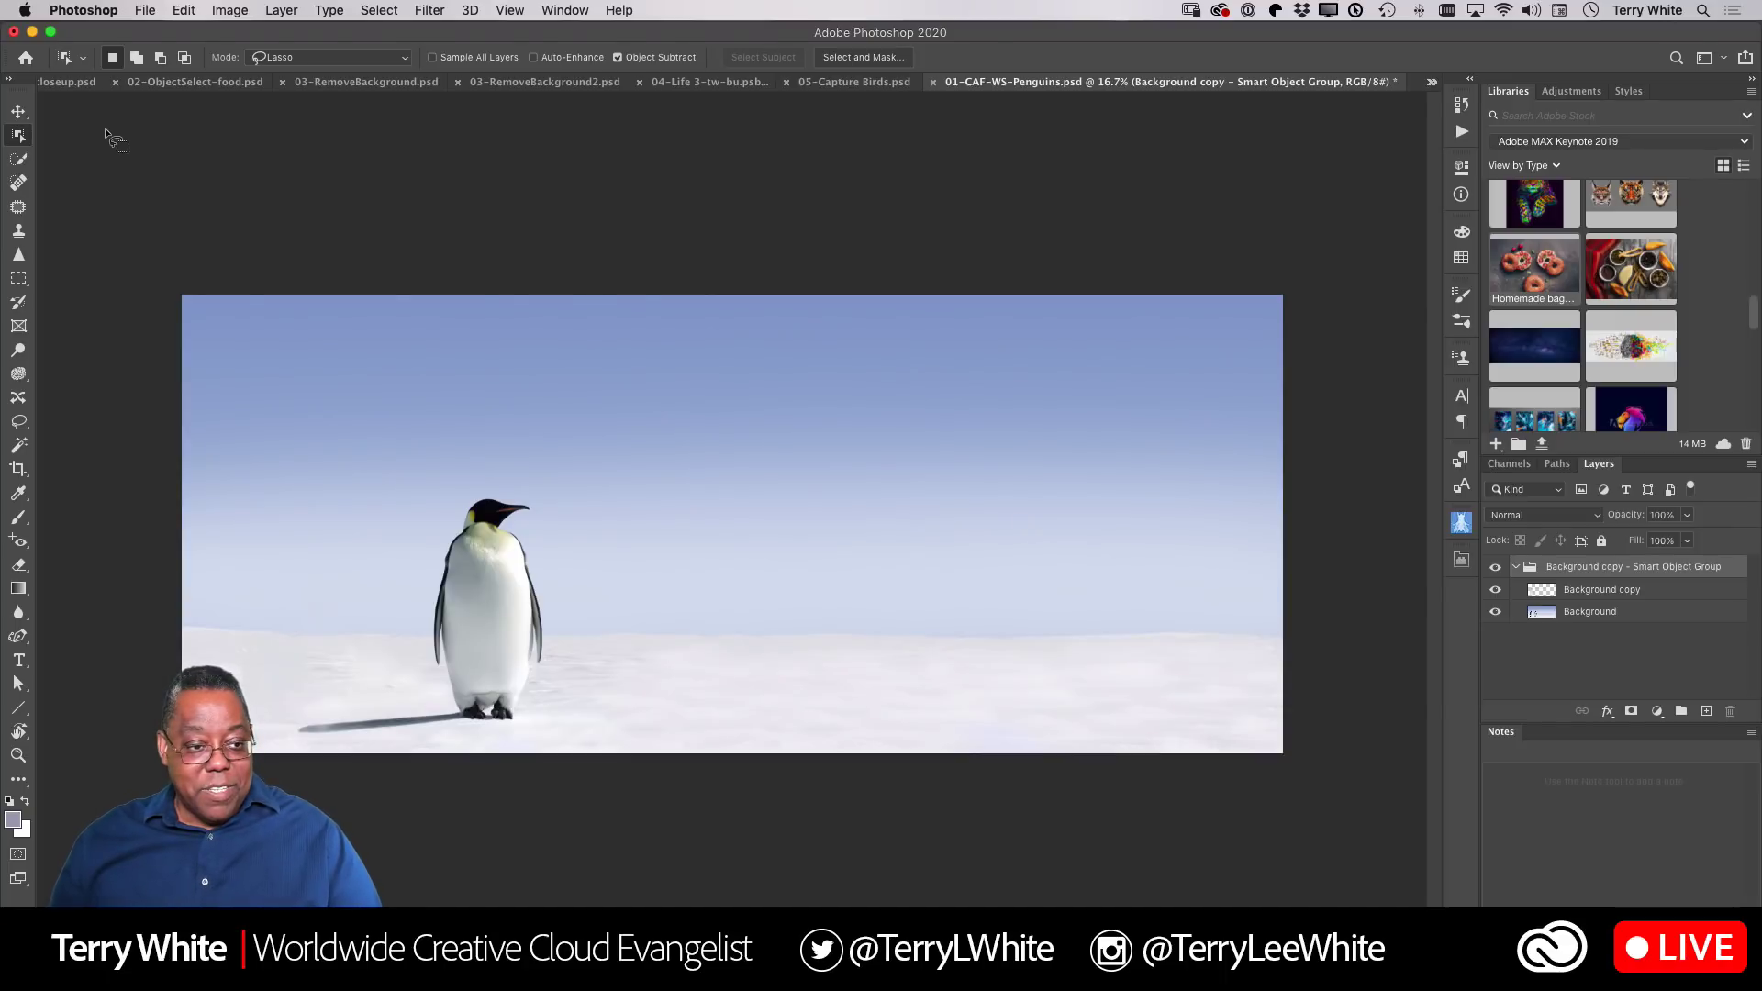
Look over the gradient presets available for the Gradient tool
left_click(18, 111)
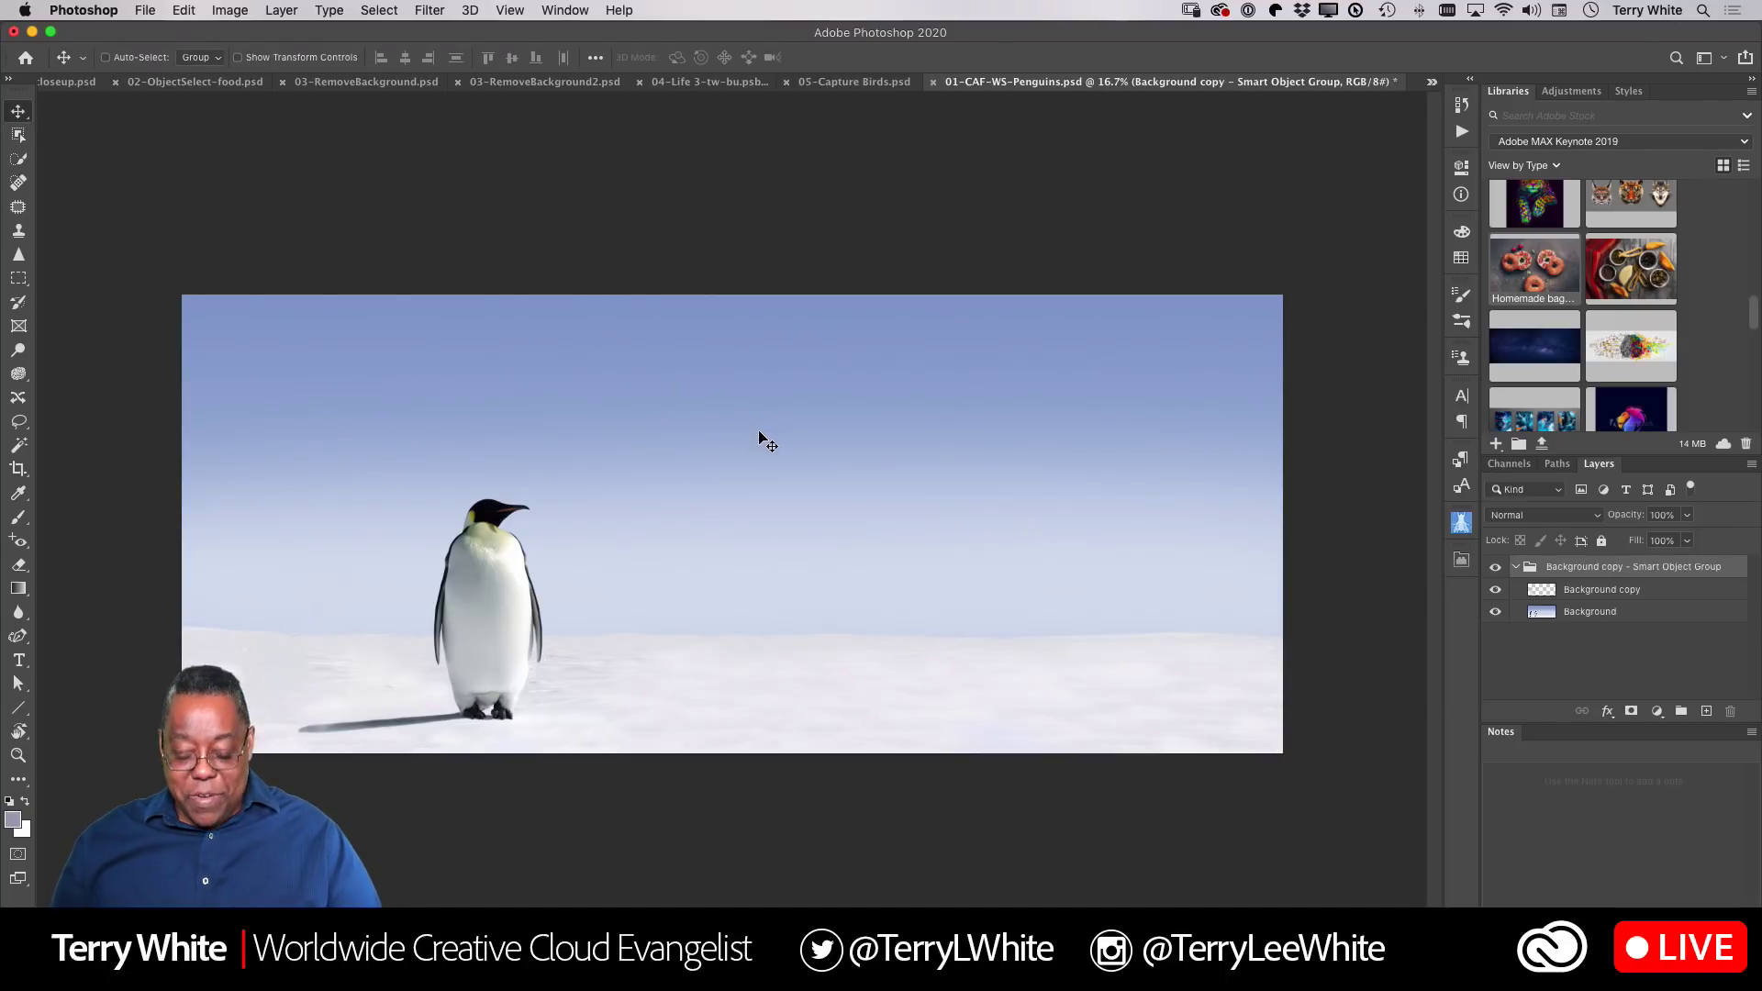
key("super+plus")
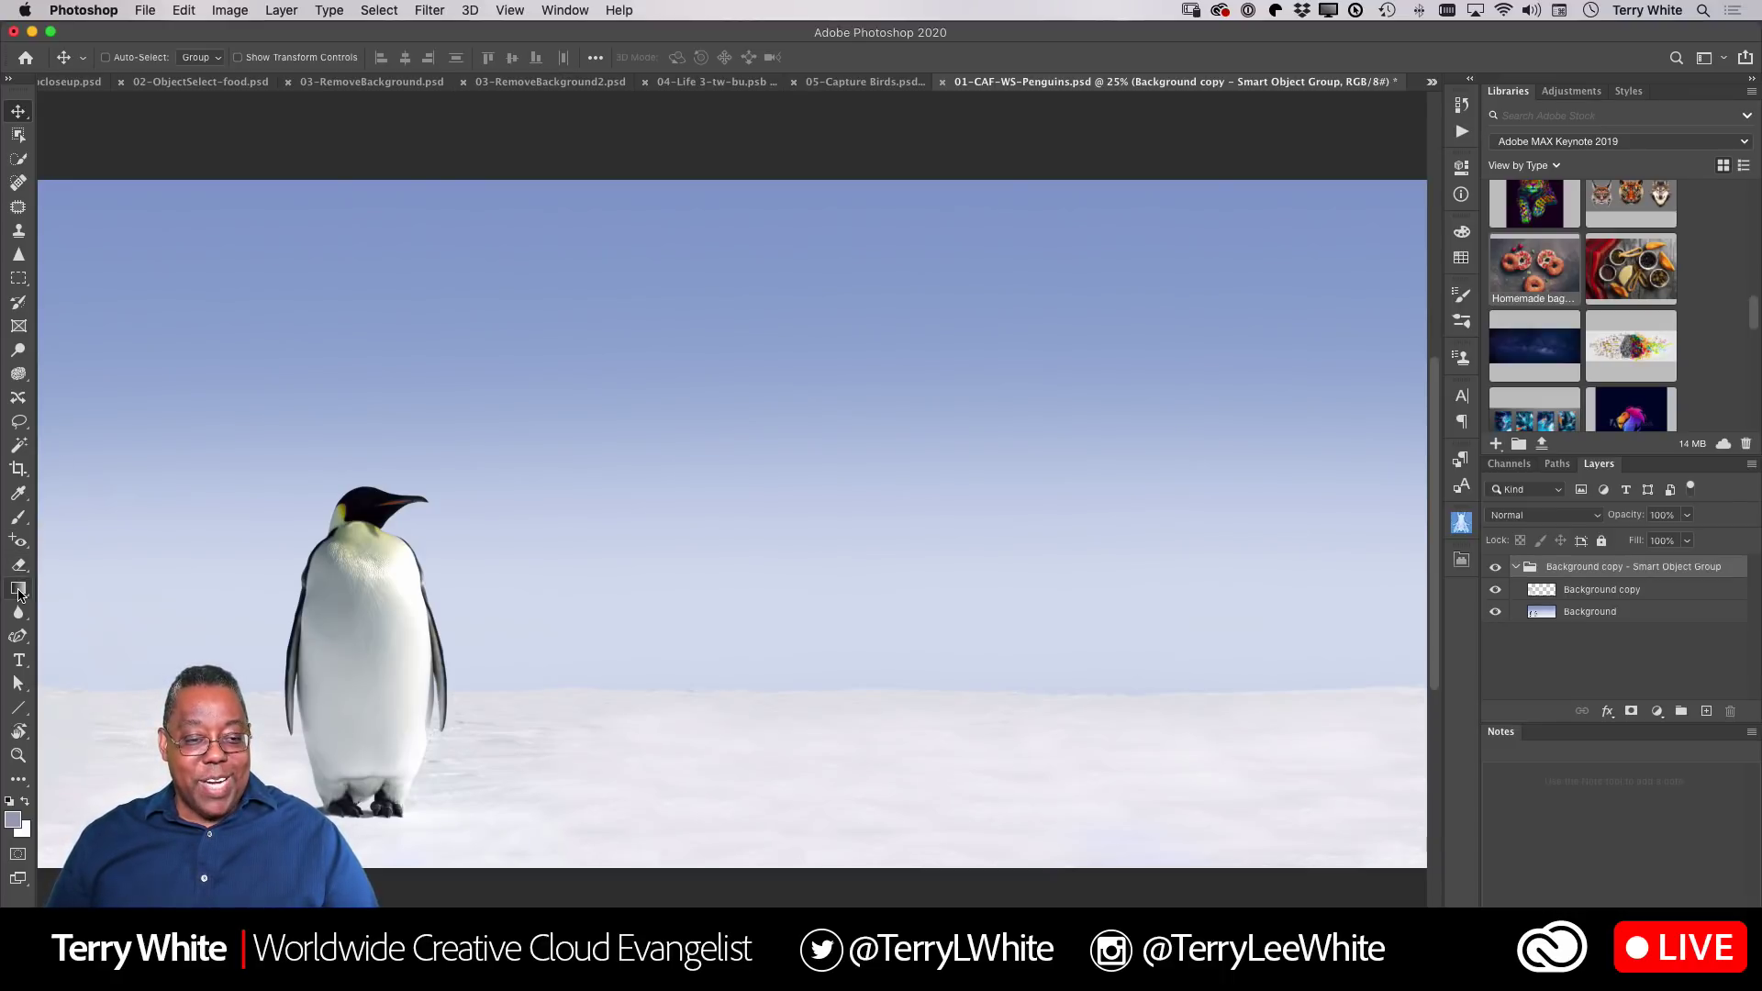
left_click(19, 591)
left_click(173, 58)
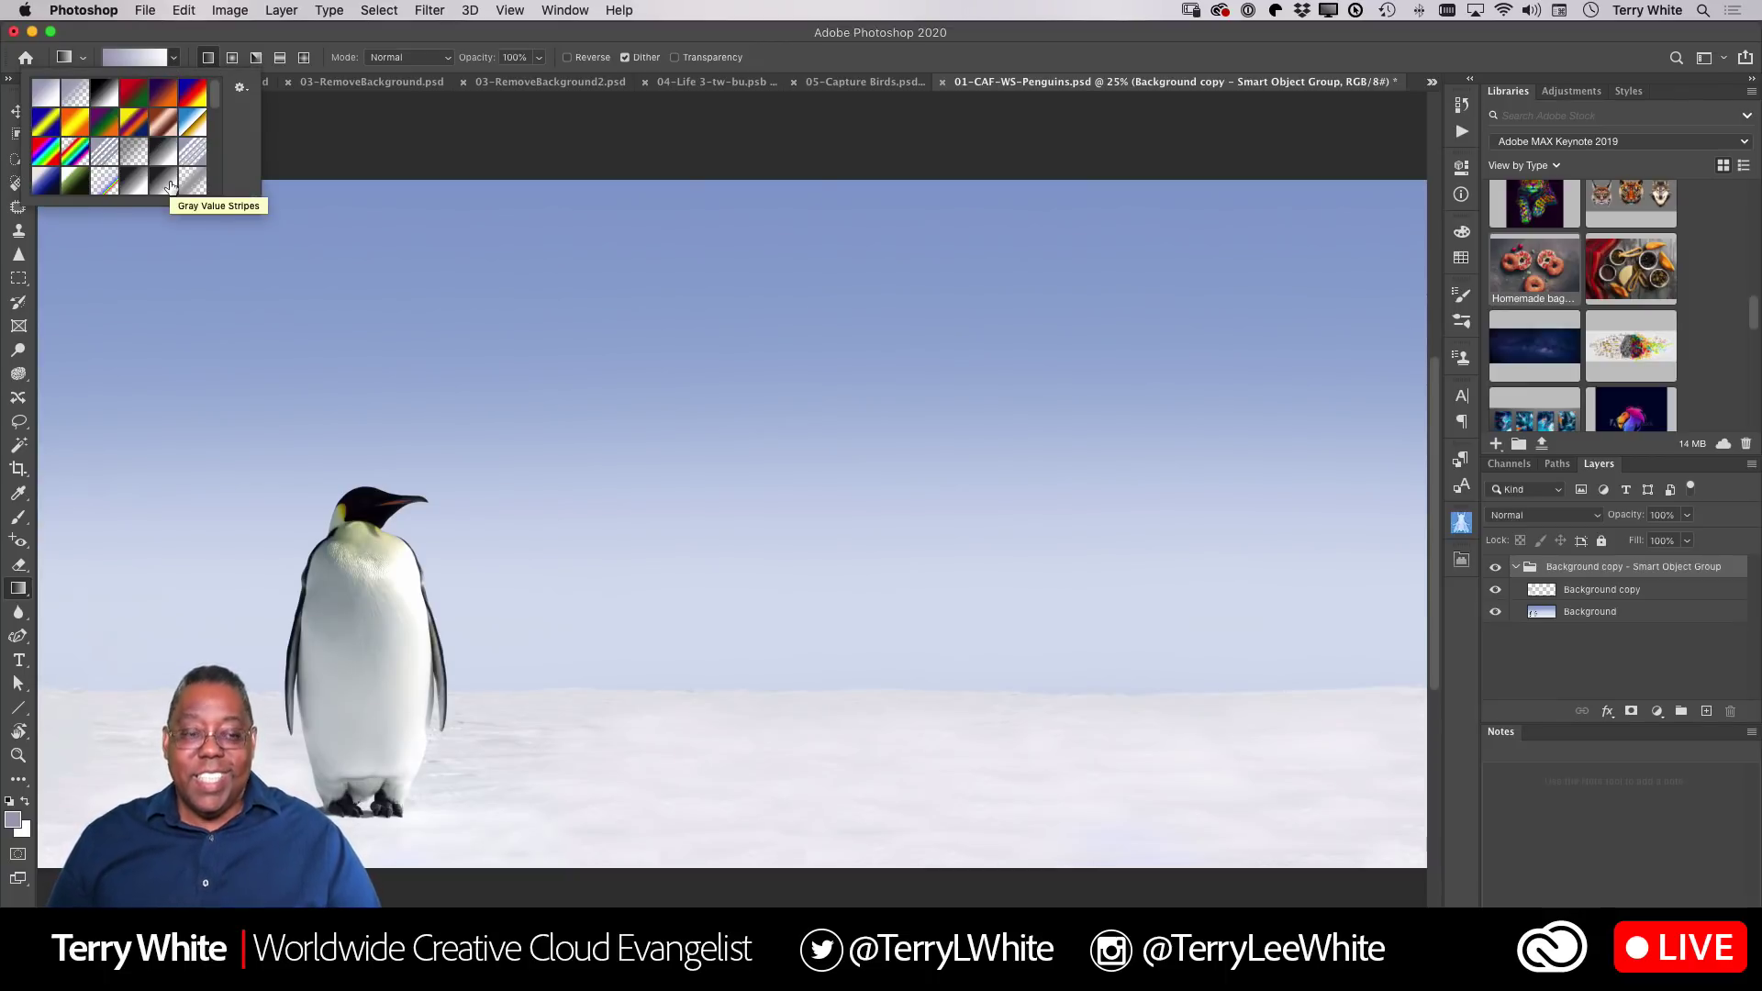
mouse_move(214, 95)
left_mouse_down()
mouse_move(212, 167)
mouse_move(217, 92)
left_mouse_up()
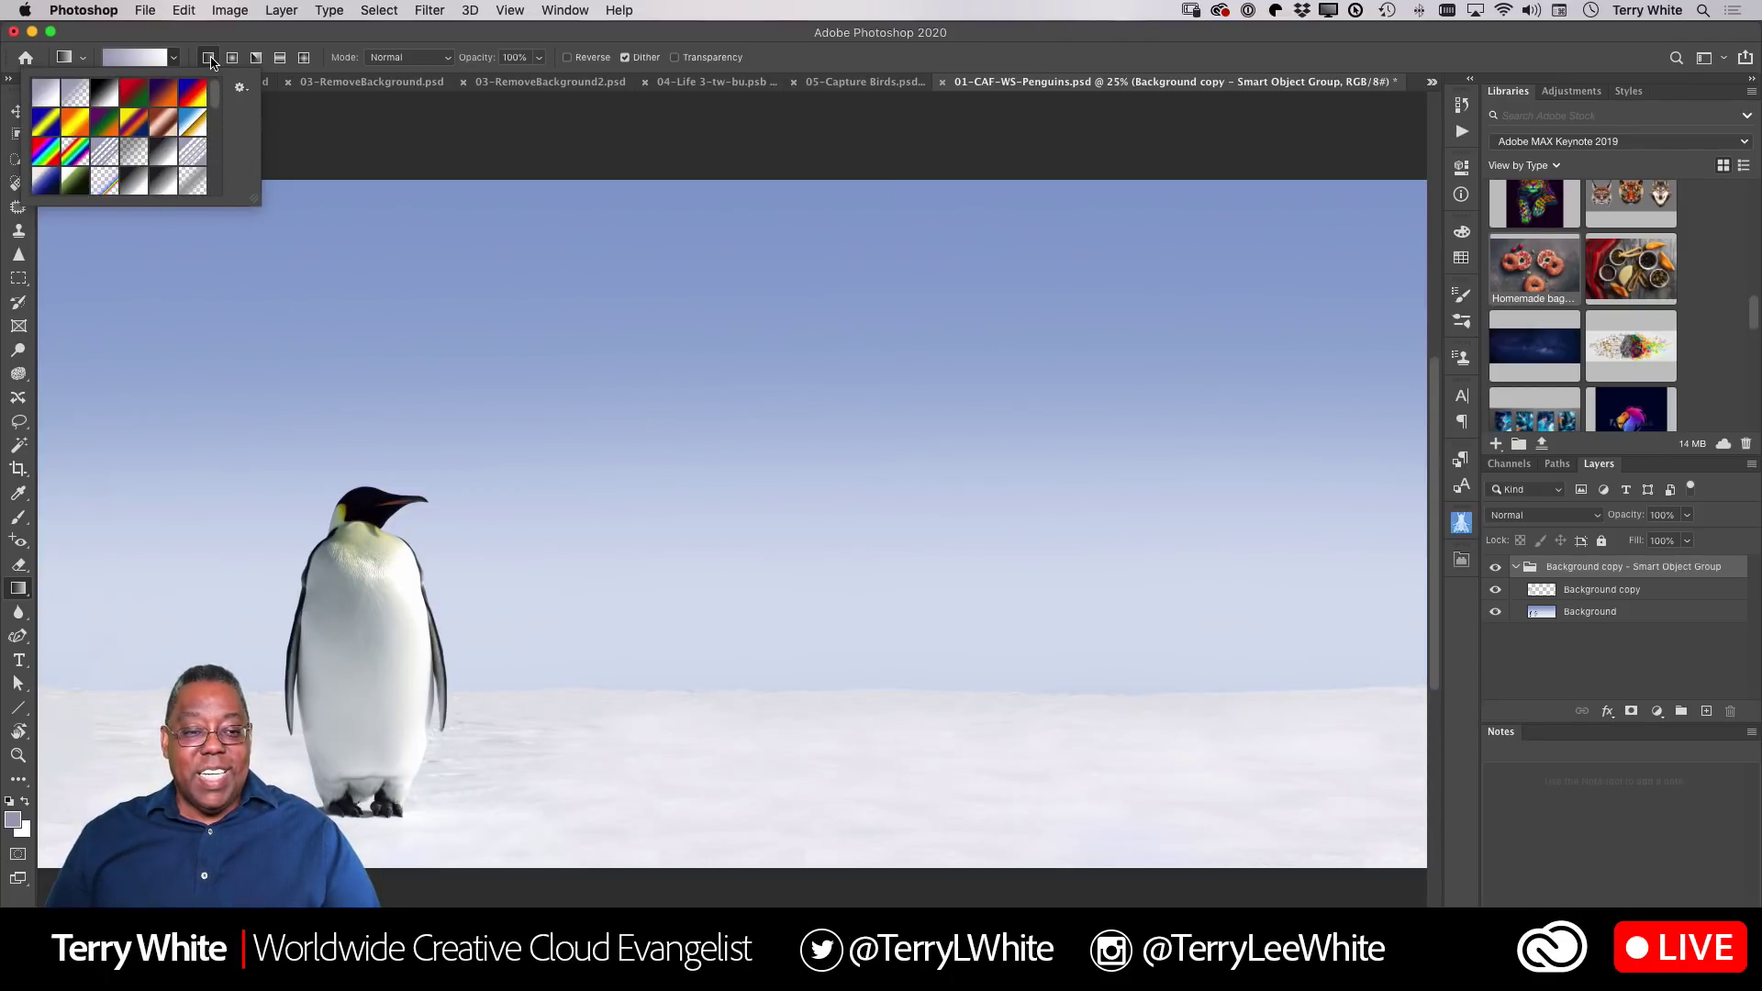
left_click(212, 60)
Show the Gradients panel and extend it upward to fit more of its preset groups
left_click(565, 10)
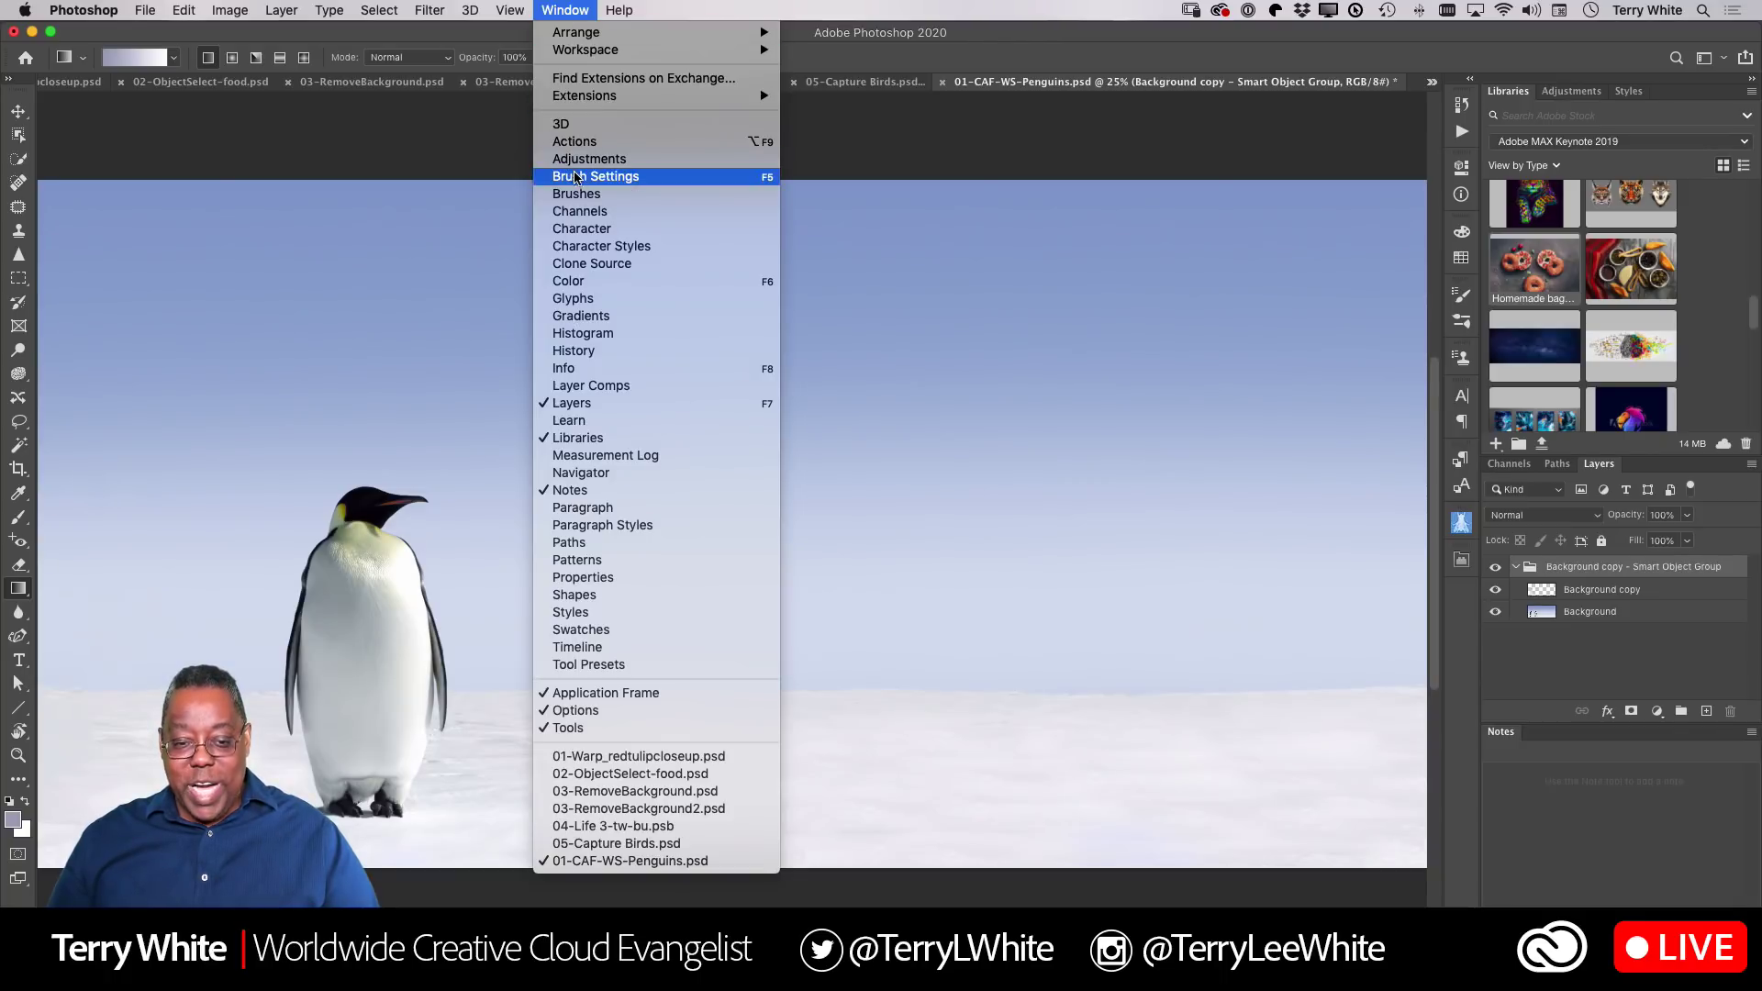
left_click(614, 319)
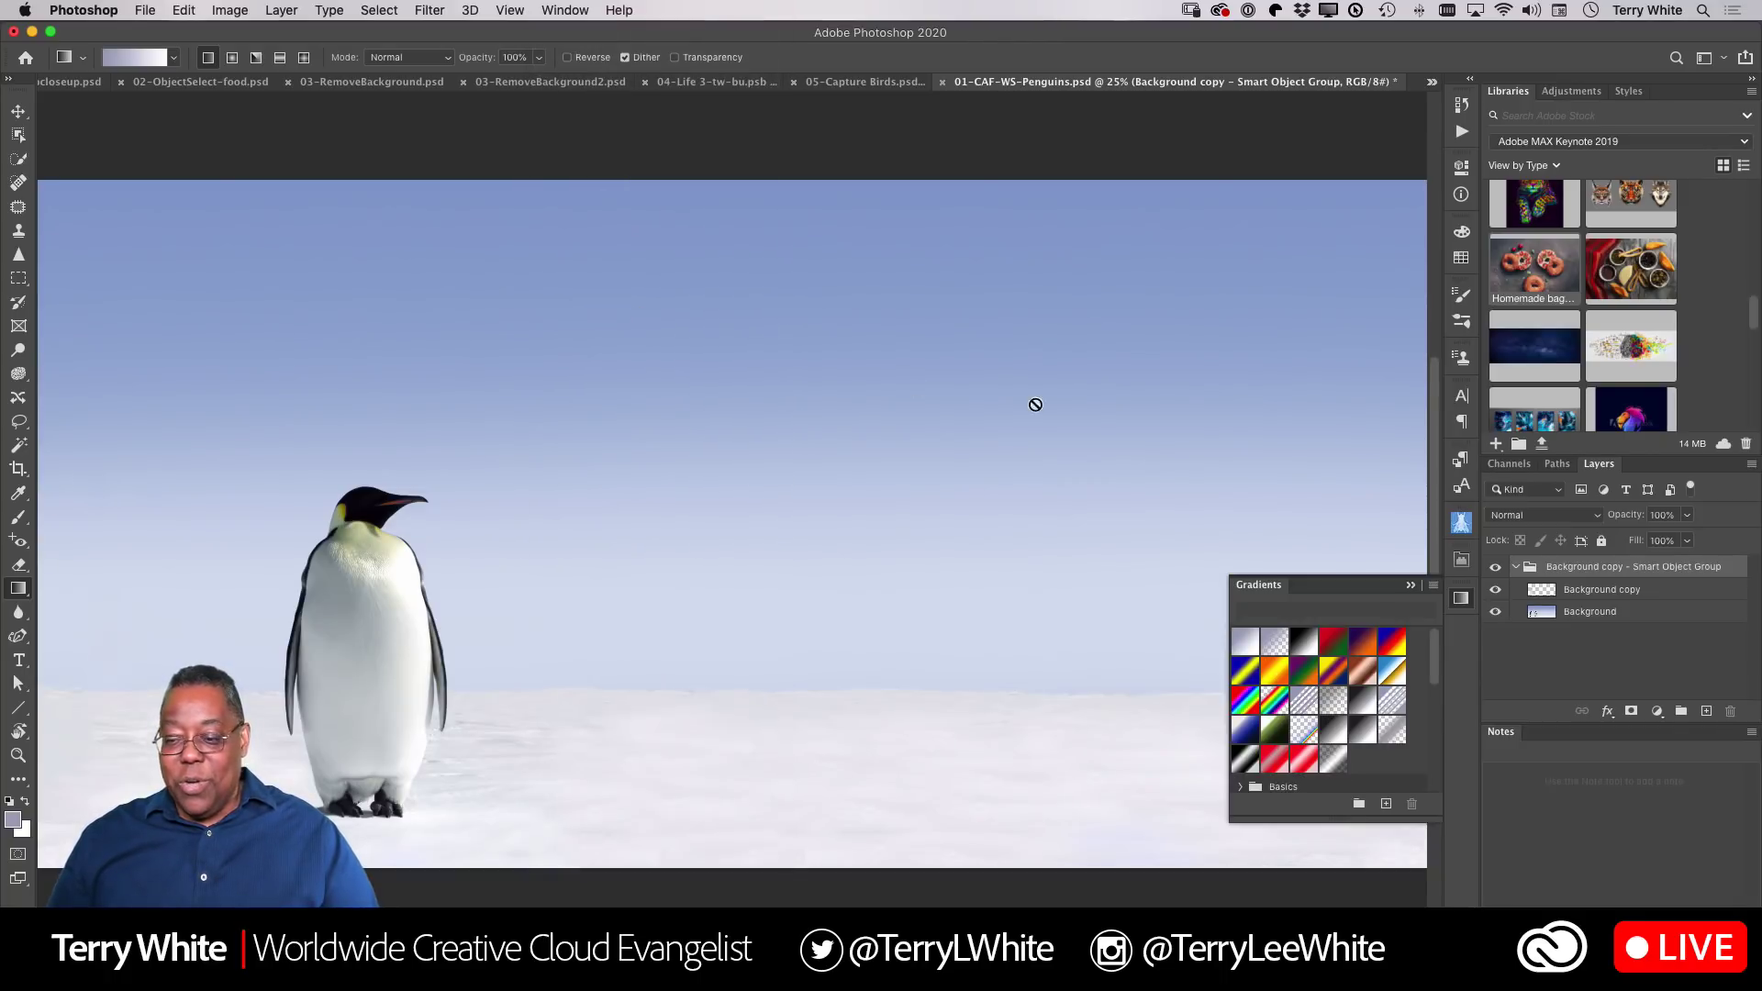
left_click_drag(1343, 581, 1343, 322)
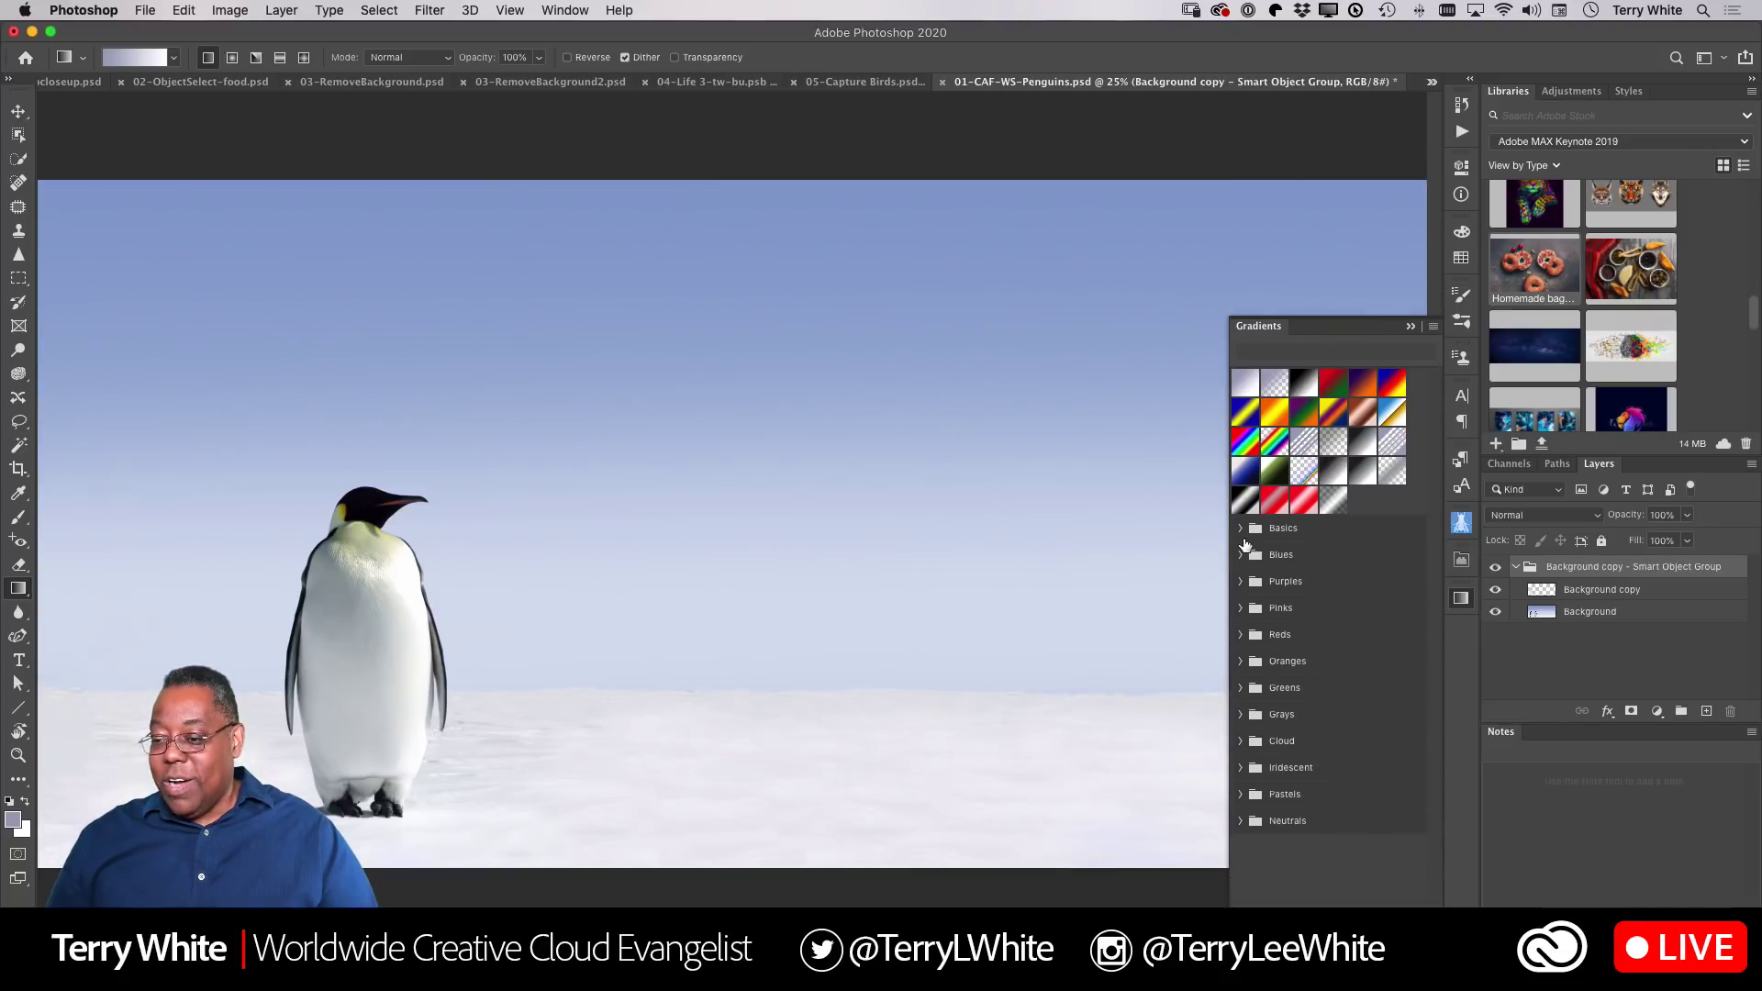
Expand the Purples, Pinks, Reds, Grays and Iridescent gradient groups and examine their presets
left_click(1239, 581)
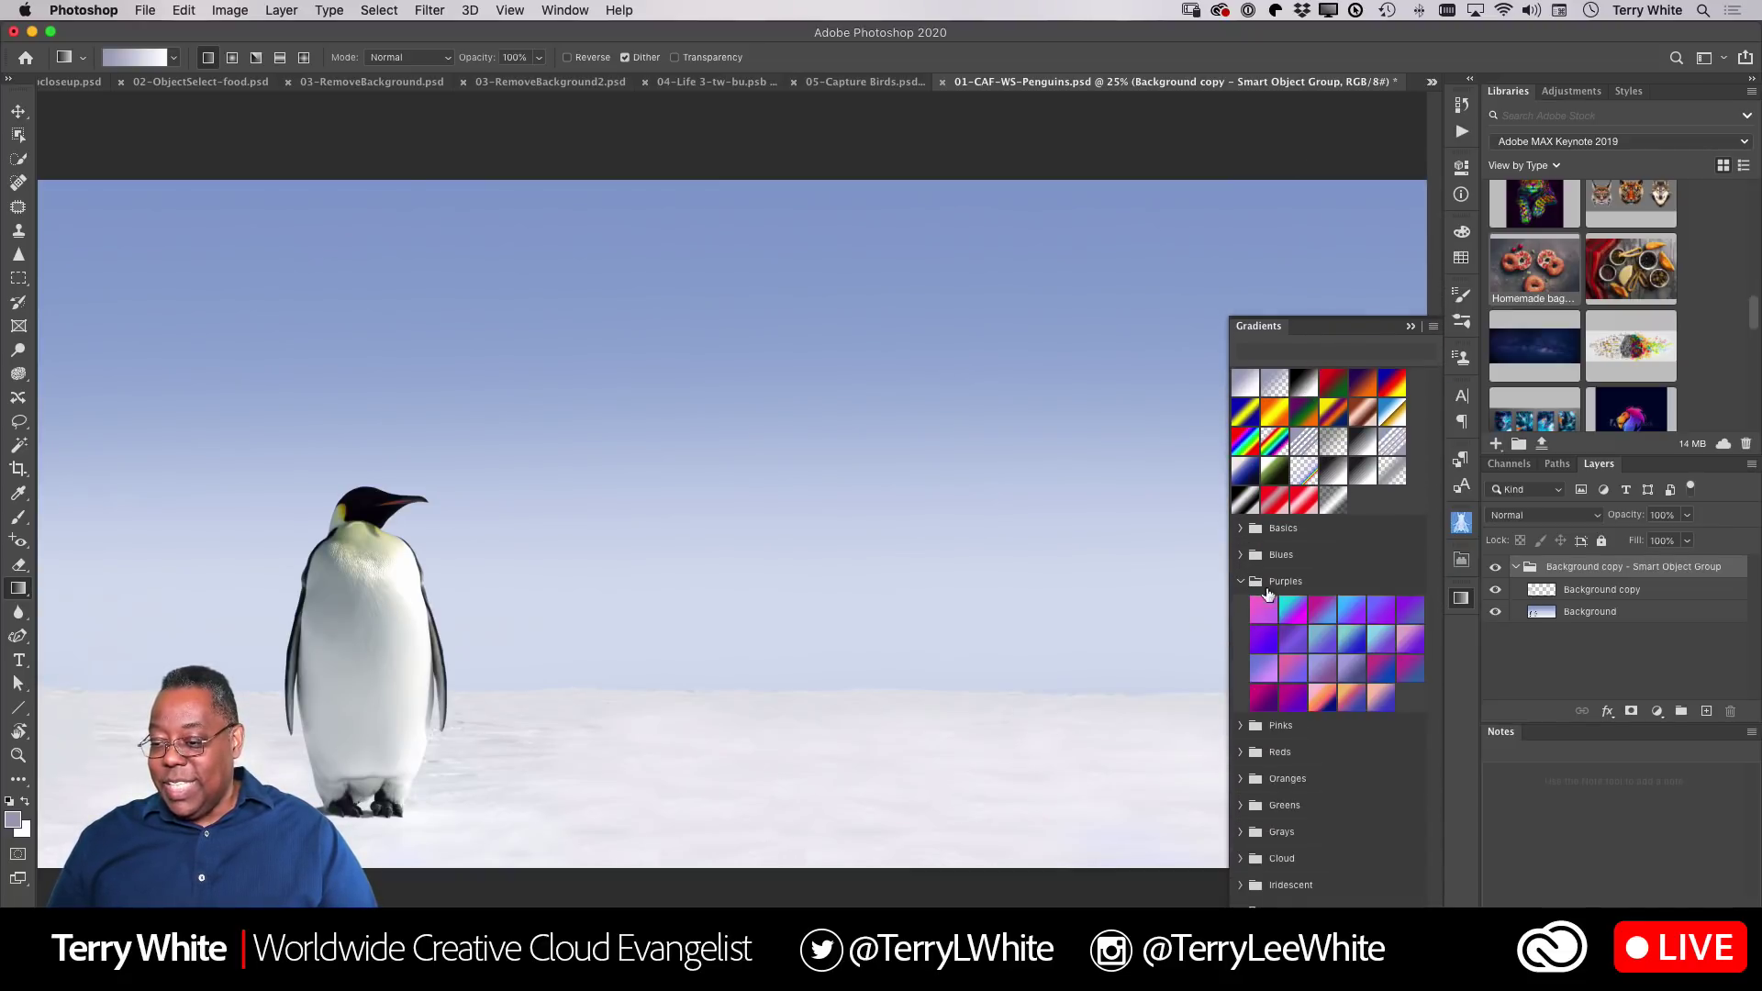
left_click(1241, 726)
left_click(1242, 842)
scroll(1296, 844, "down", 3)
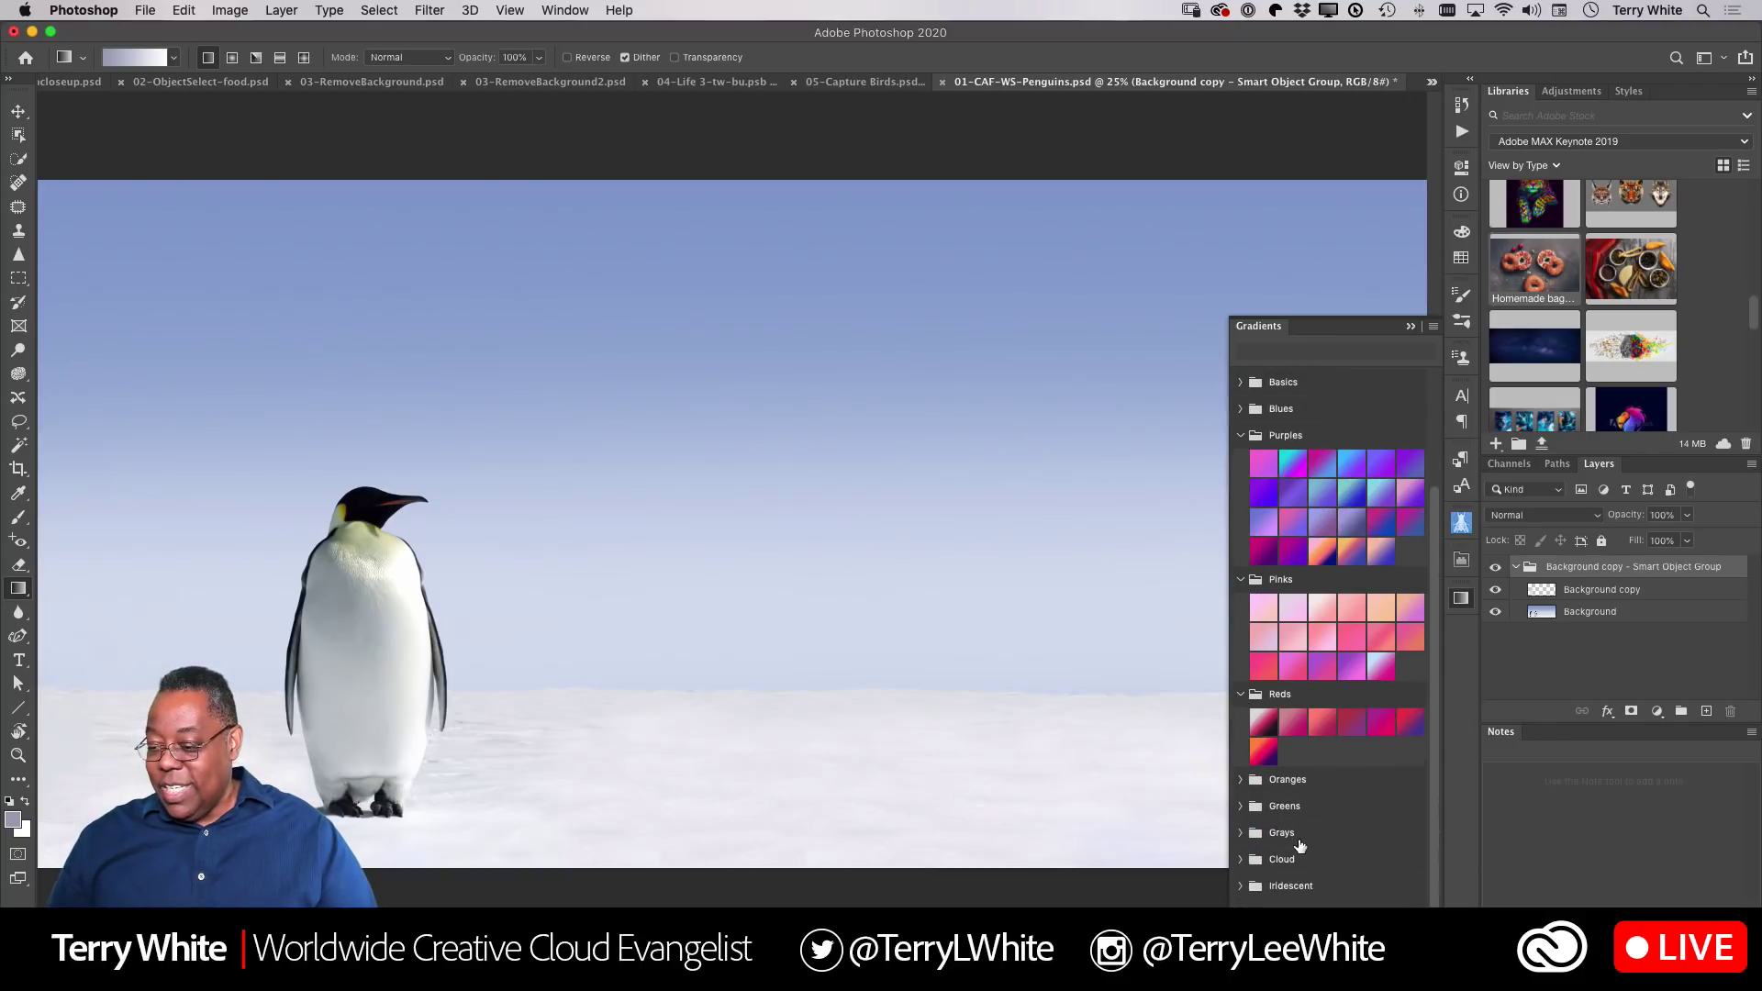
left_click(1239, 833)
scroll(1327, 844, "down", 2)
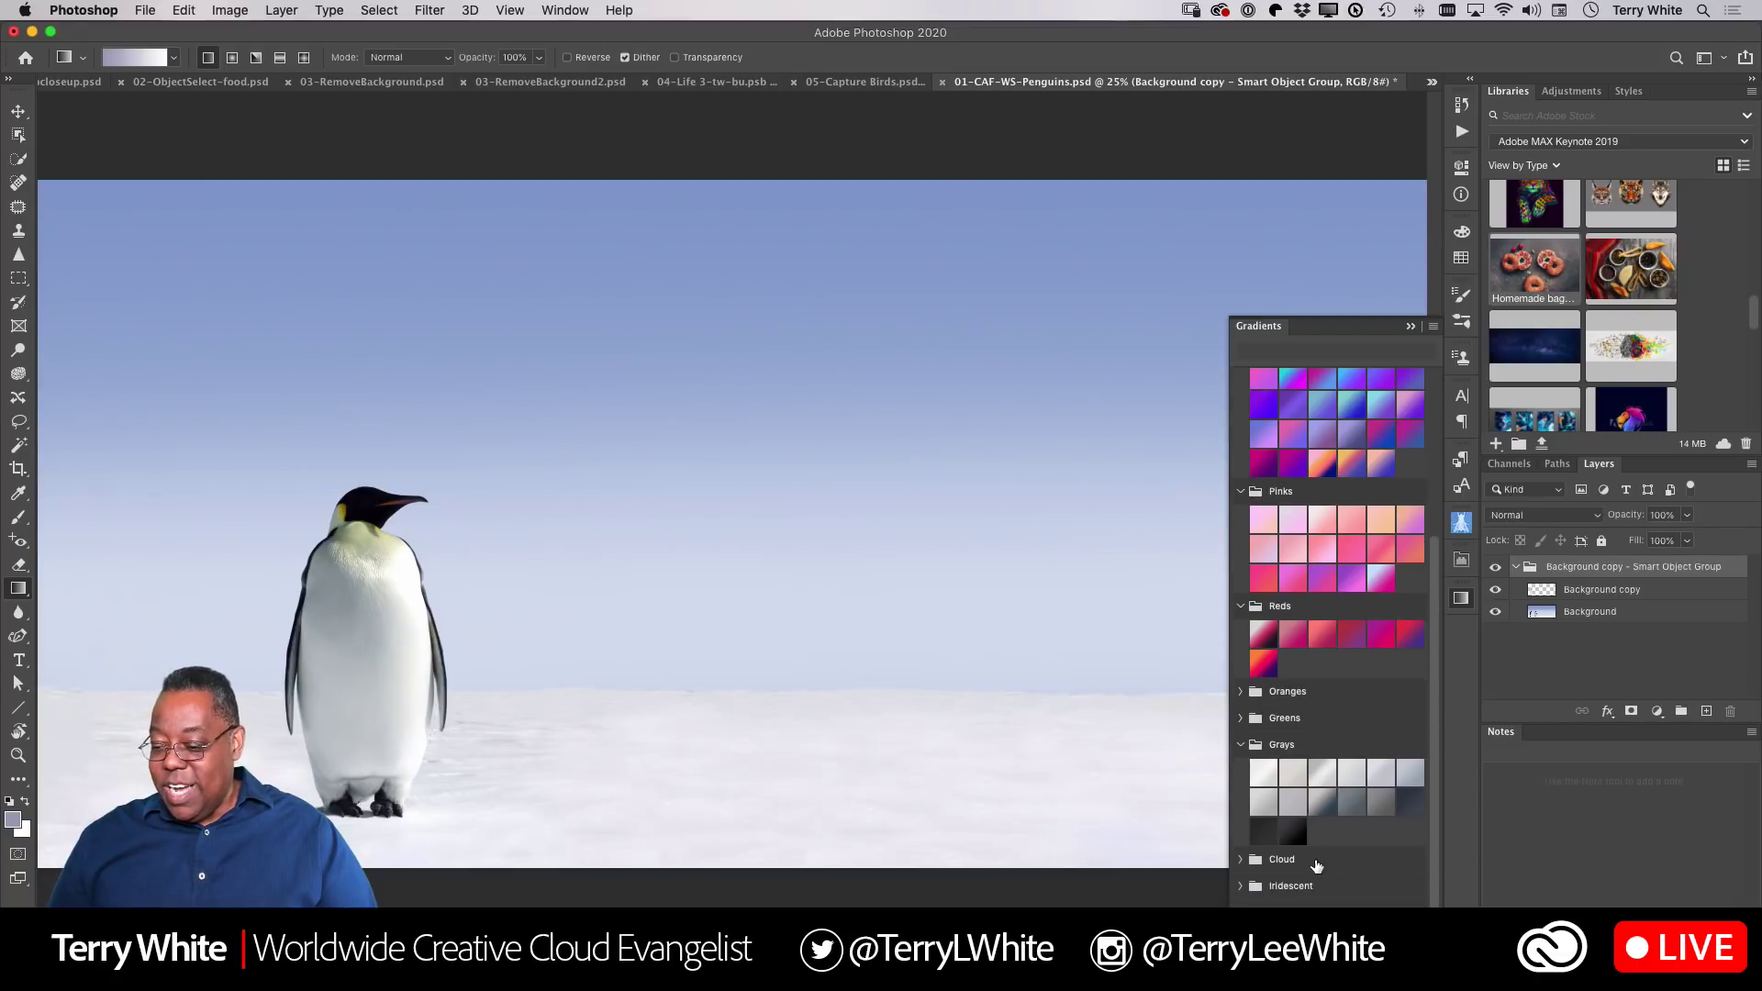
left_click(1249, 886)
scroll(1284, 825, "down", 3)
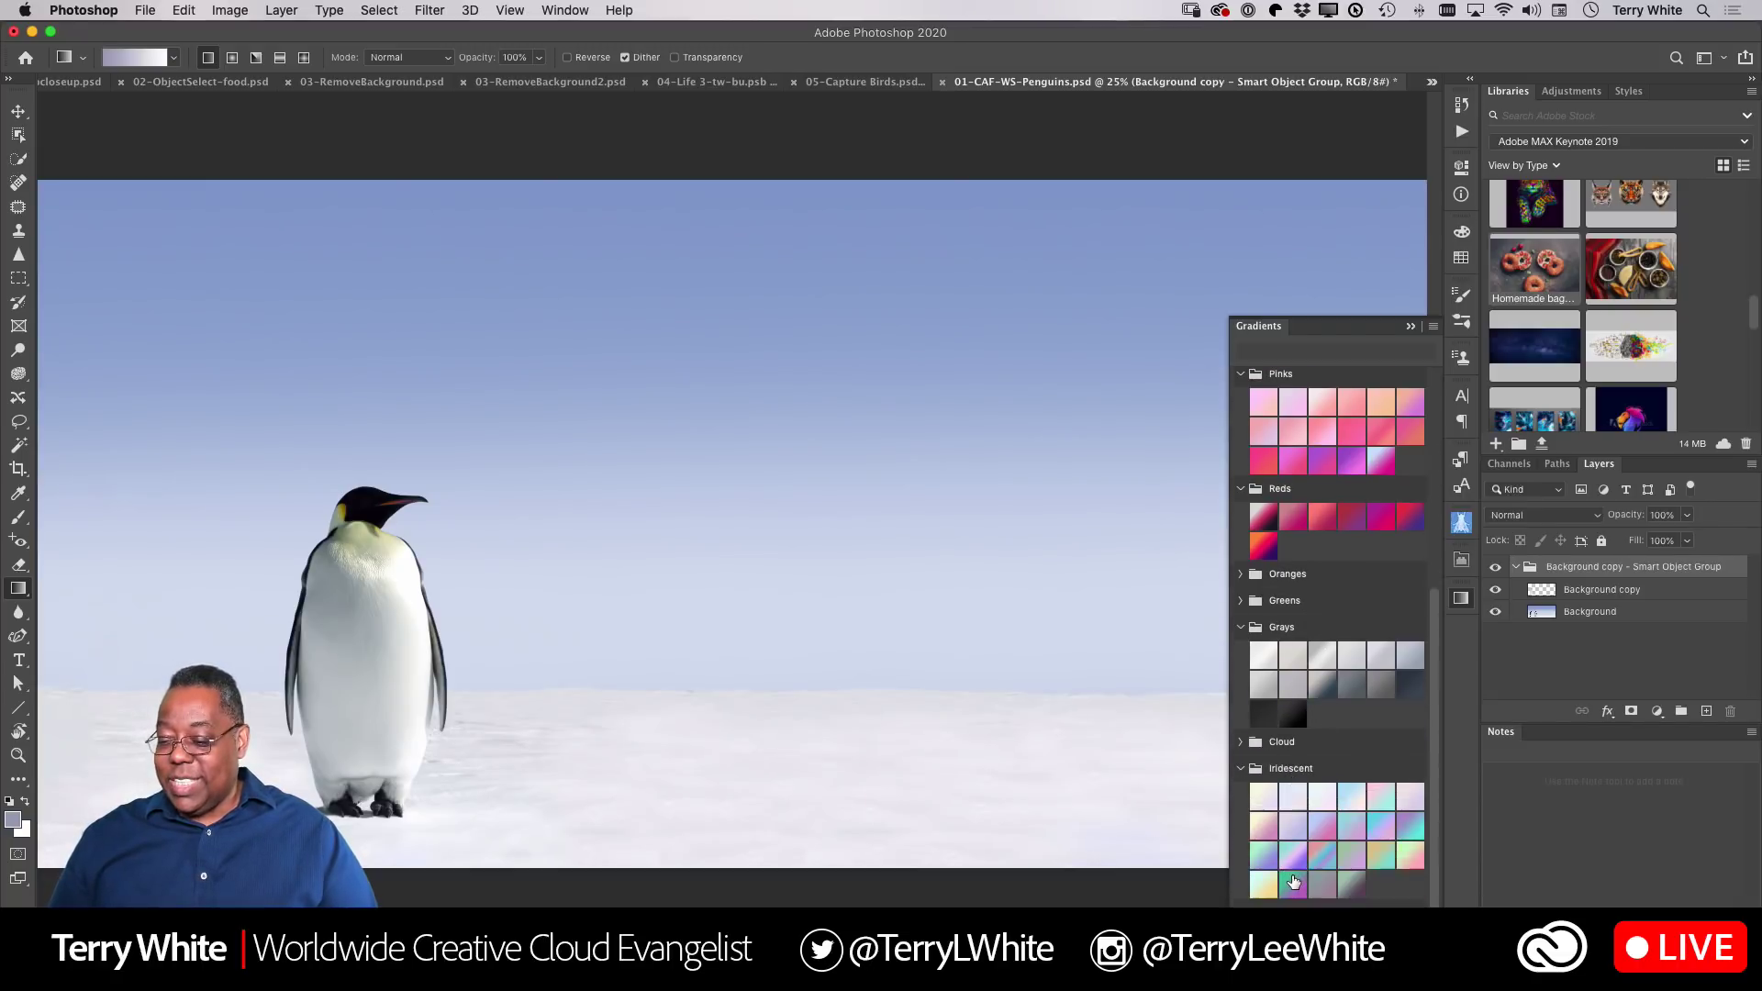
scroll(1172, 853, "down", 1)
scroll(1173, 853, "down", 4)
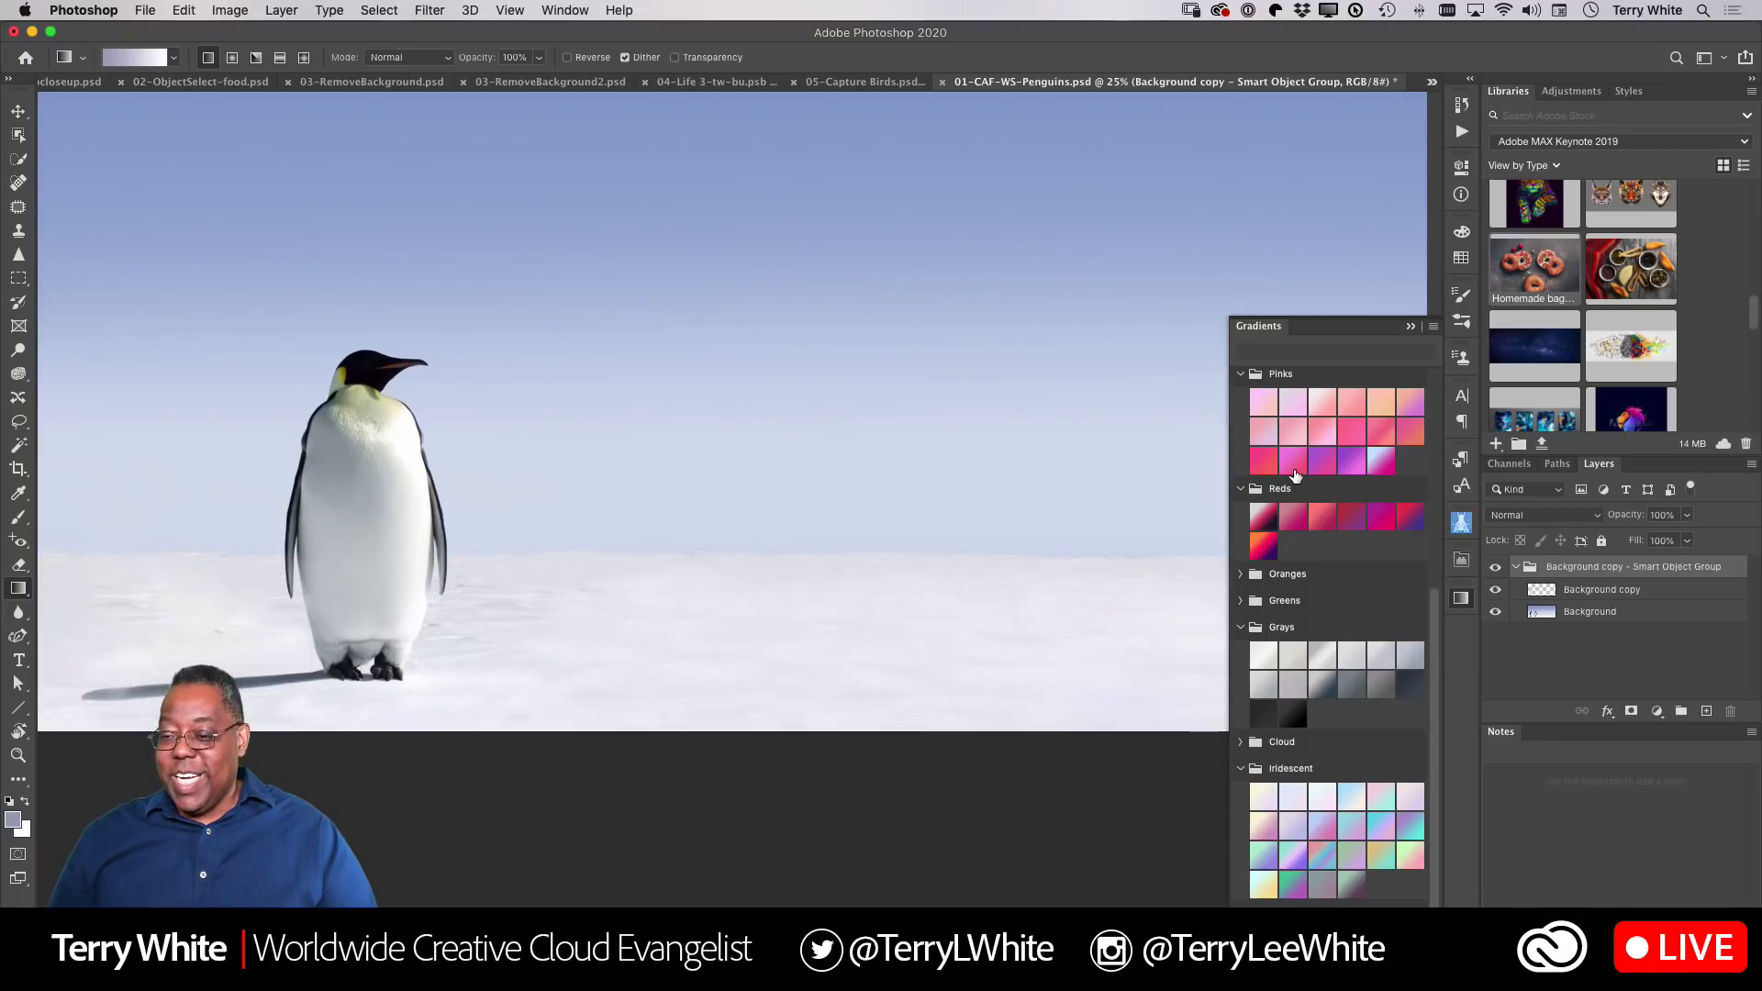
scroll(1292, 481, "up", 2)
scroll(1291, 481, "up", 5)
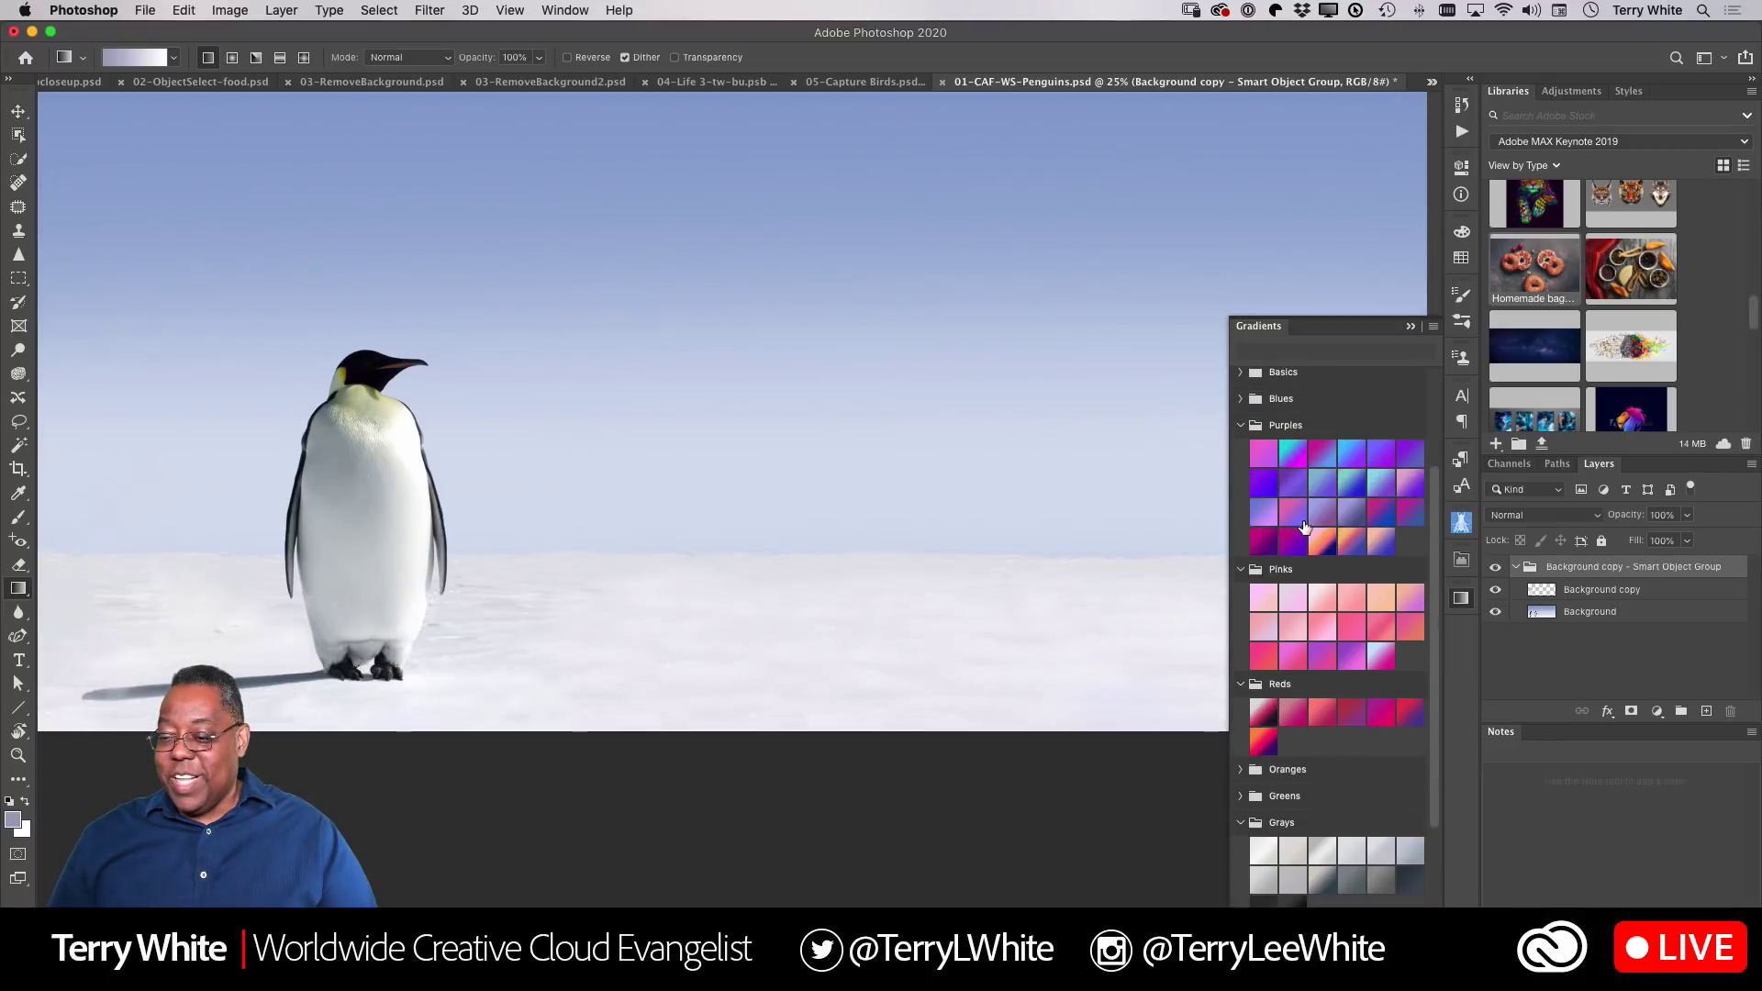
Try applying the Pink_08 gradient to the Background copy layer, and undo the gradient fill
left_click(1551, 592)
left_click(1294, 629)
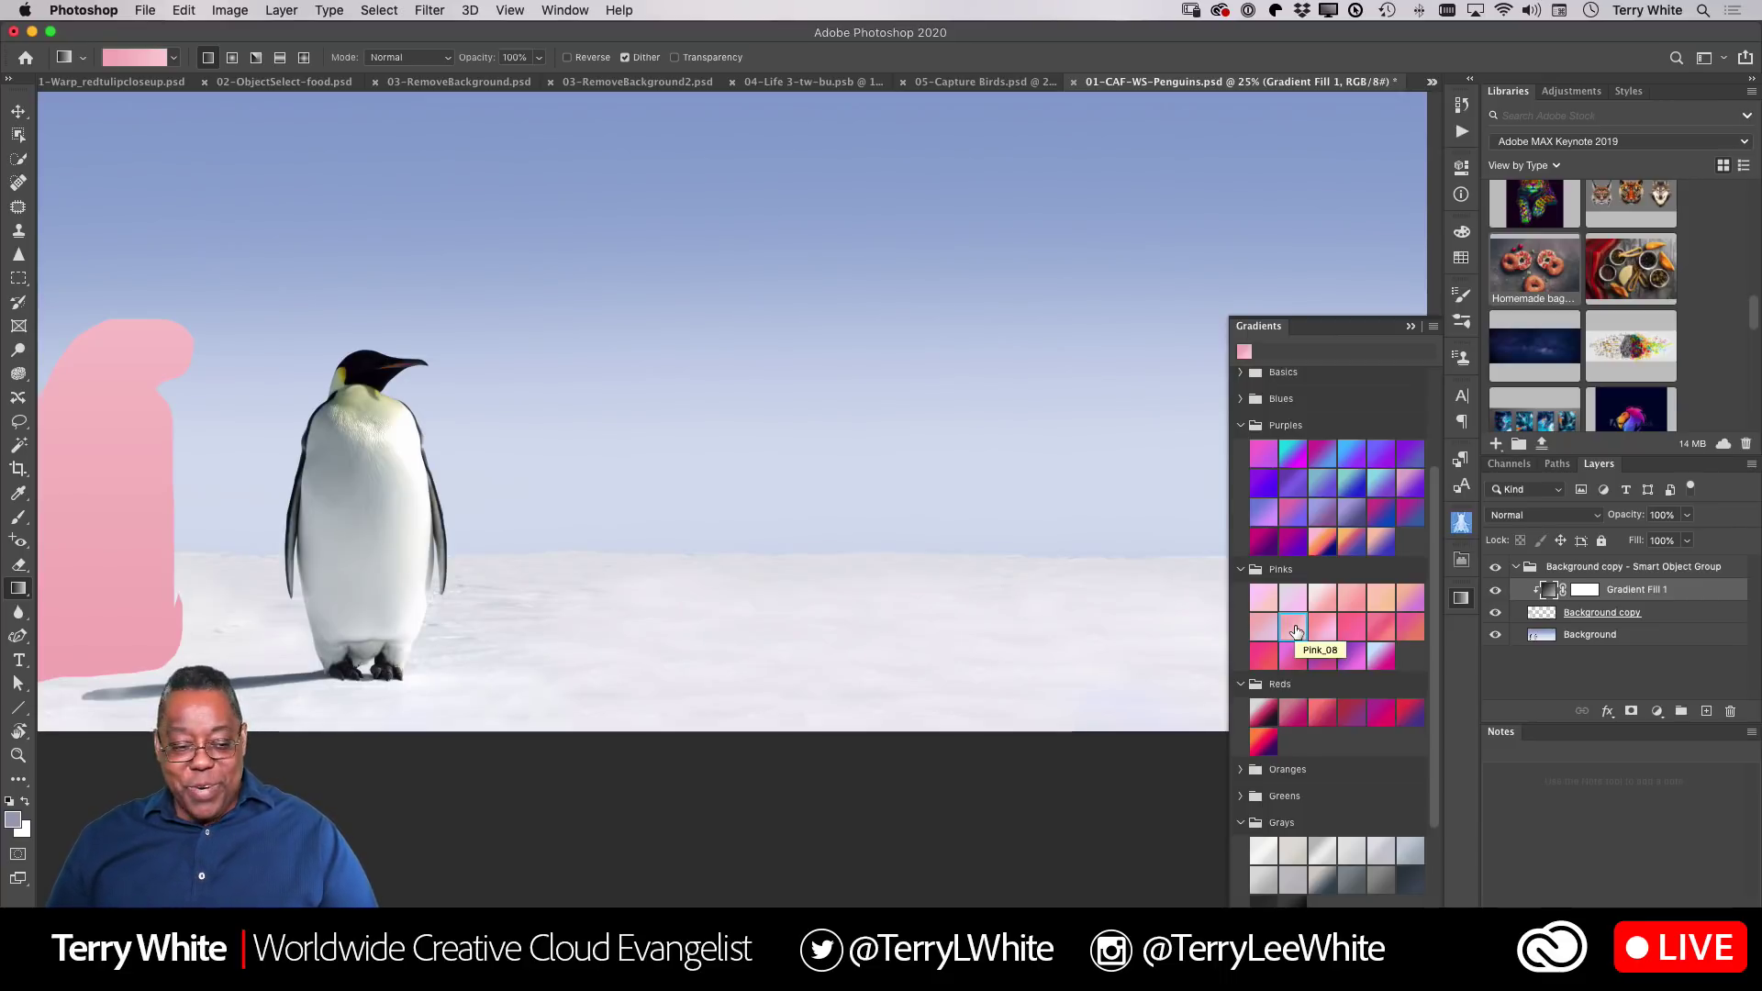
key("super+z")
Look through the gradient presets again and collapse the Gradients panel
scroll(1333, 665, "down", 5)
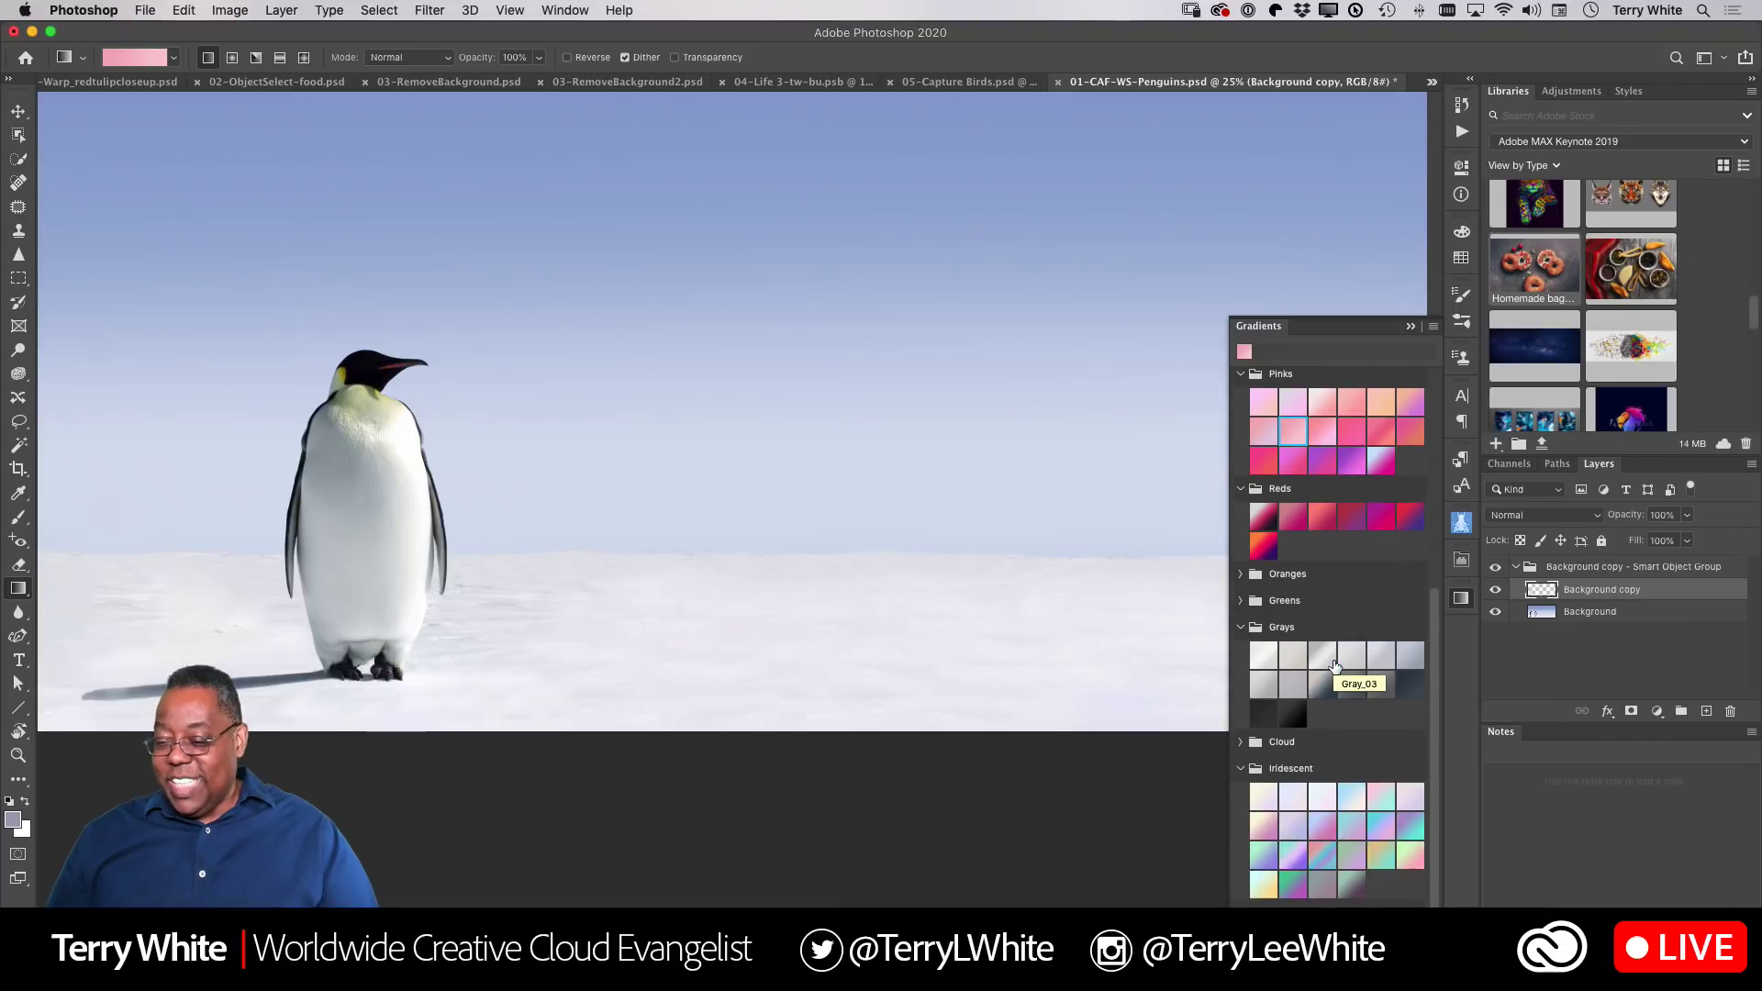
scroll(1333, 665, "up", 8)
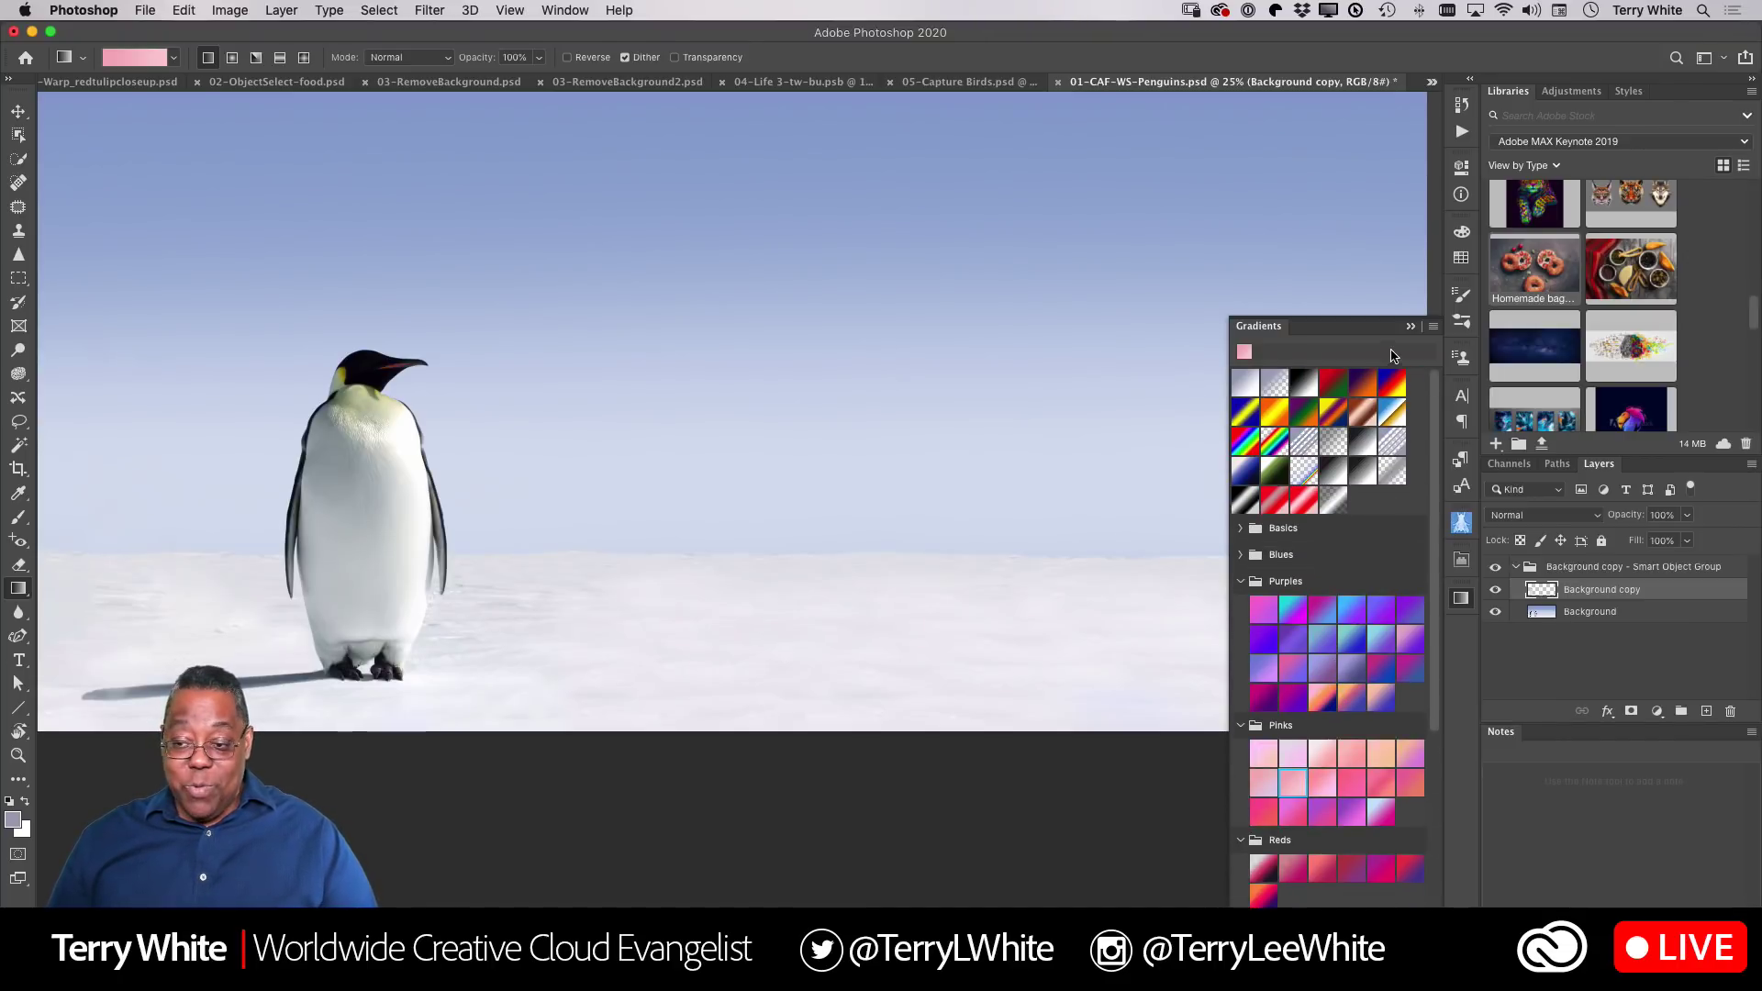
left_click(1410, 327)
scroll(1266, 368, "up", 3)
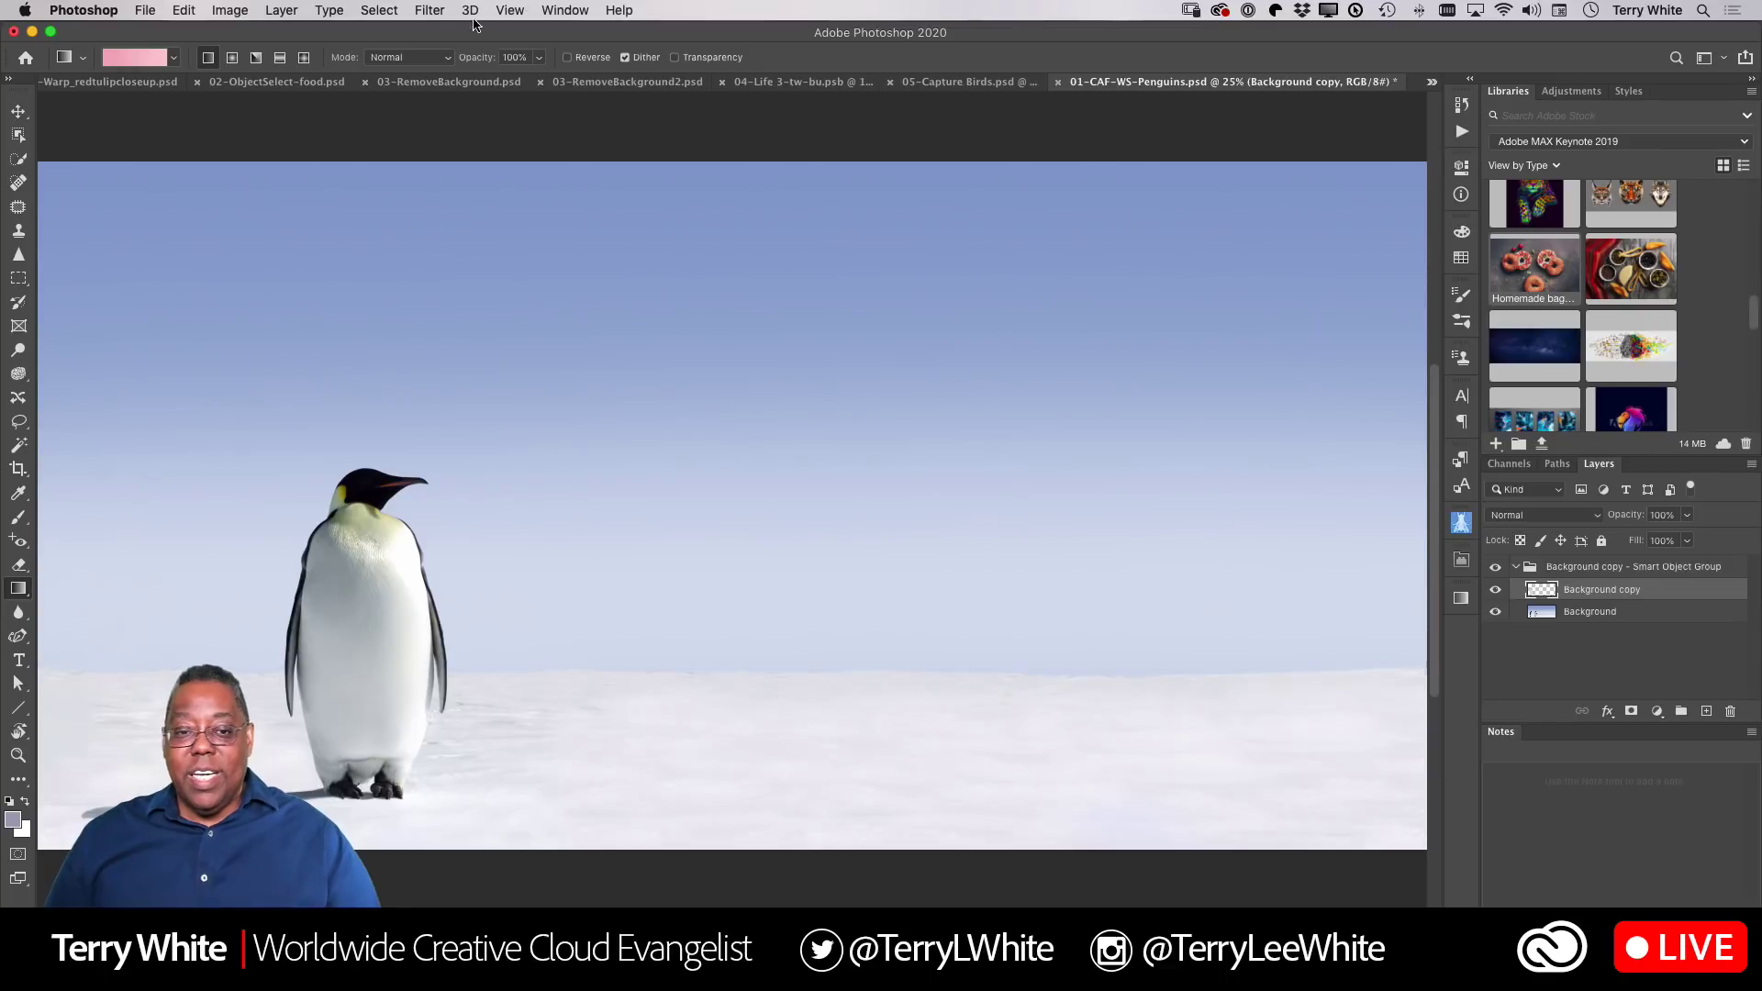
Show the Shapes panel, extend it upward to fit more presets, and look through the shapes
left_click(565, 10)
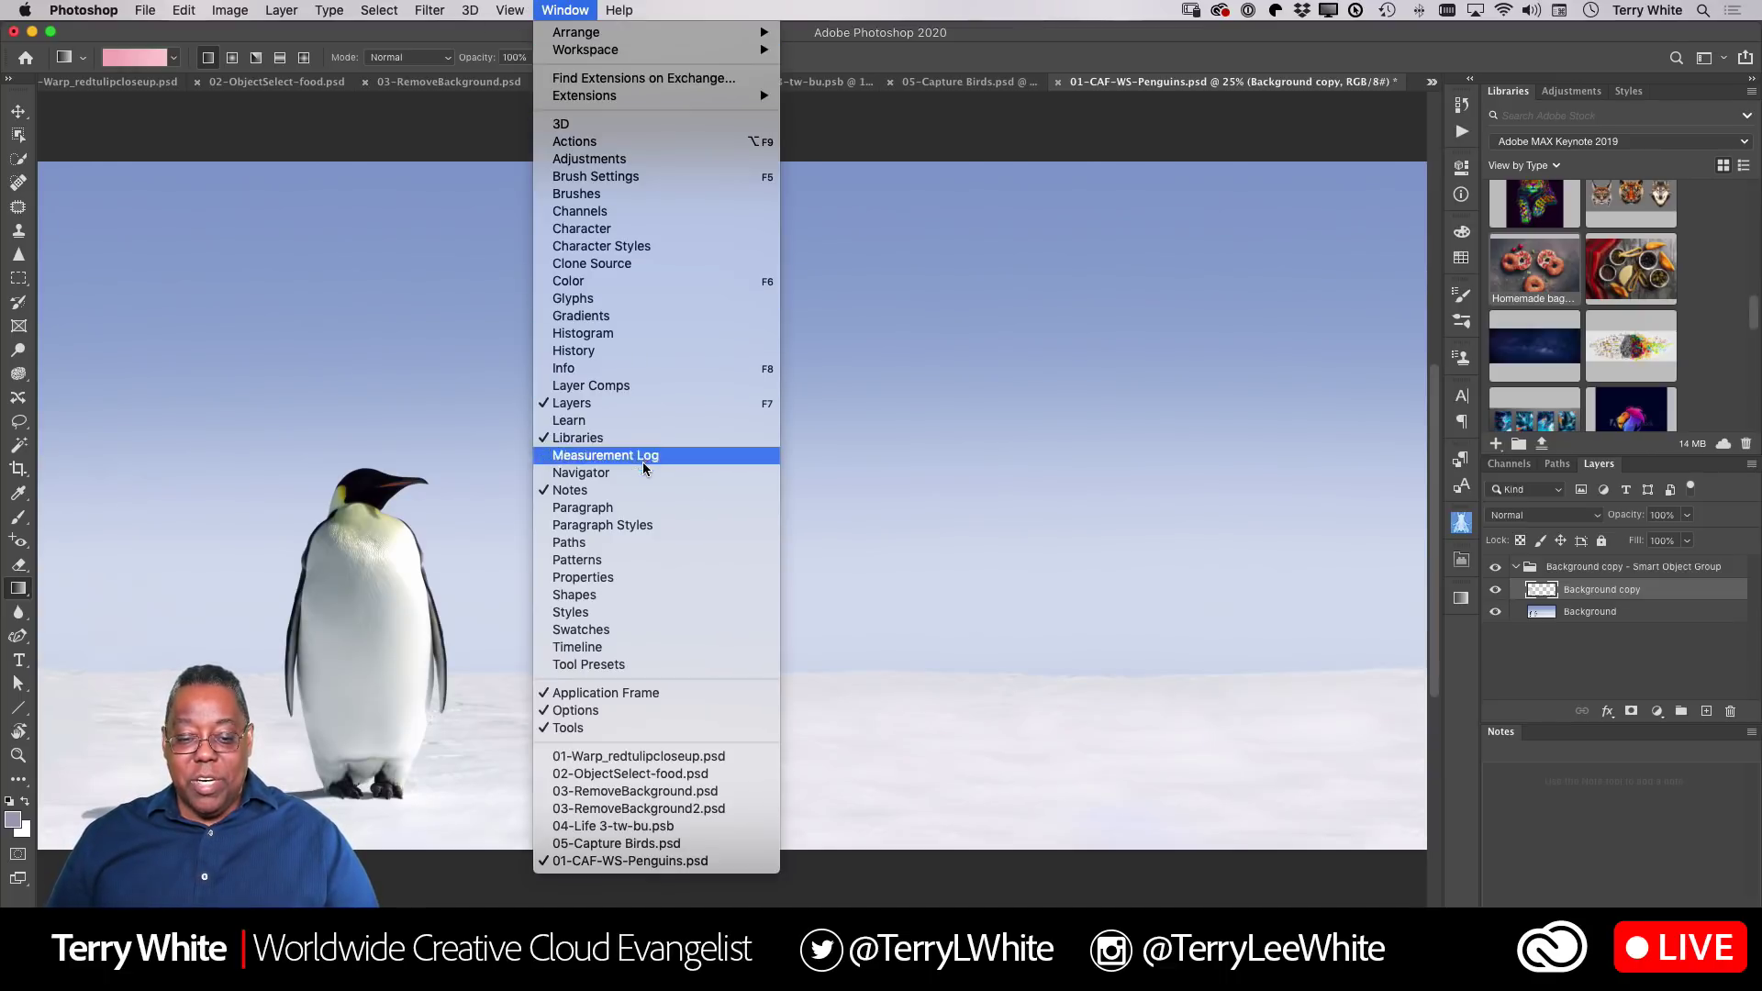
left_click(620, 596)
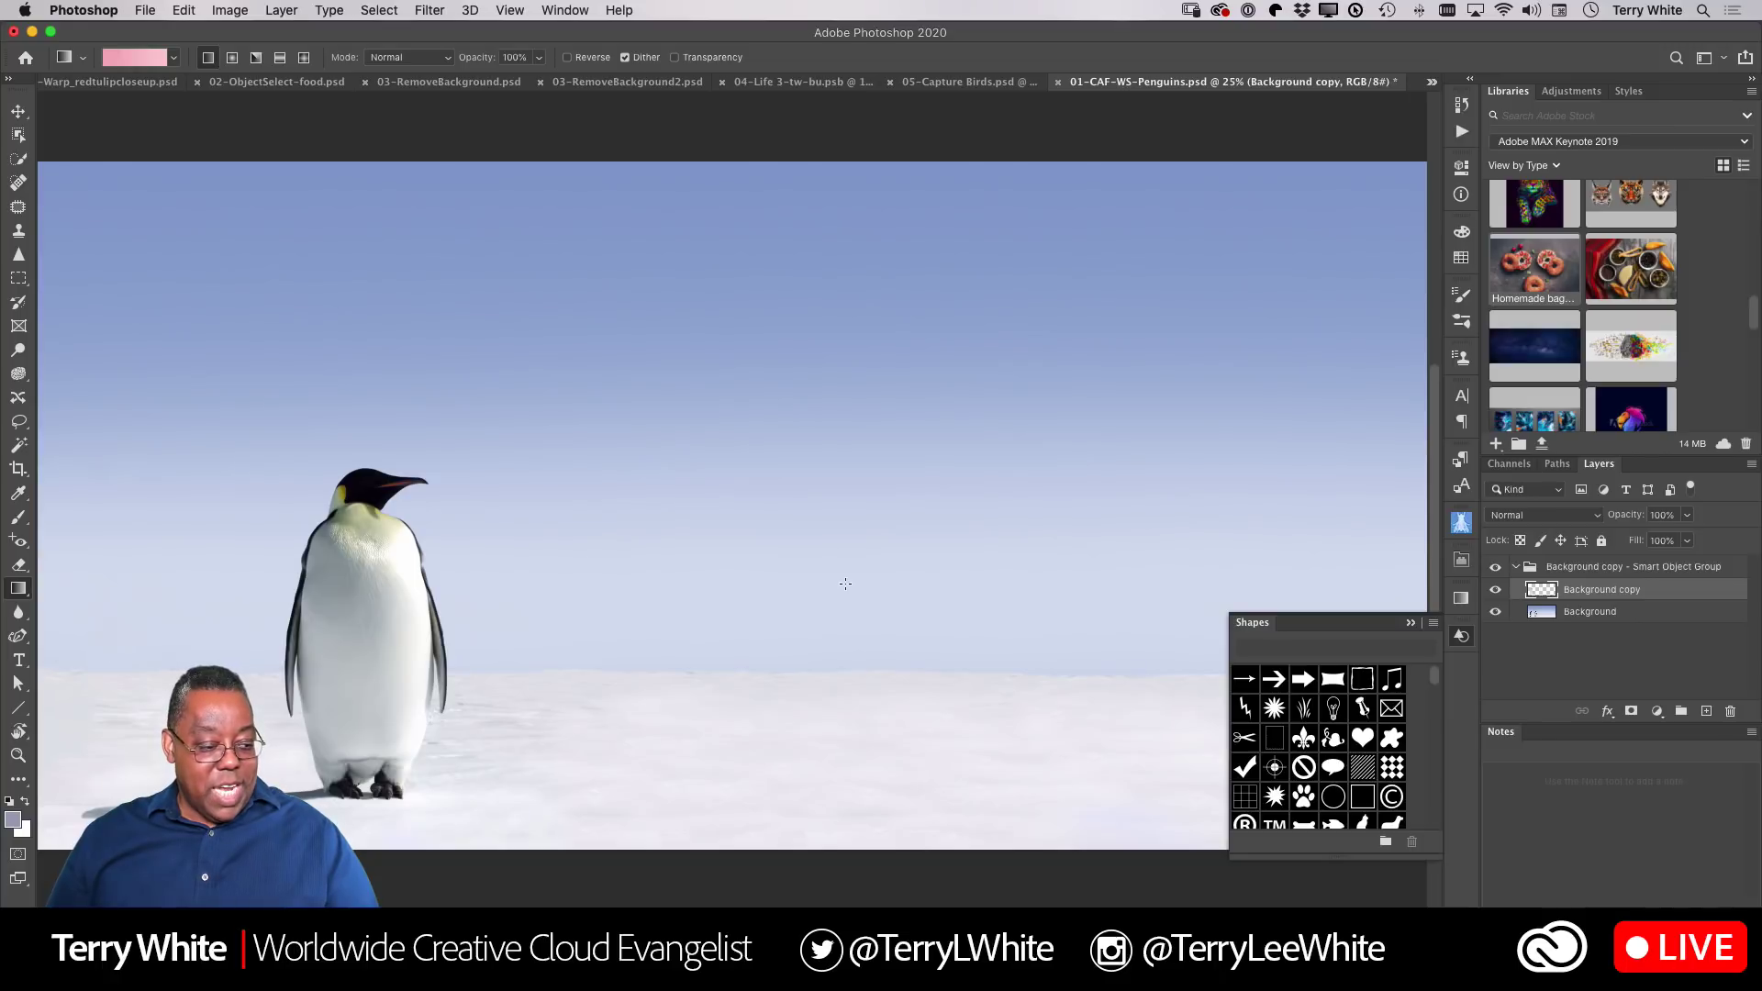
left_click_drag(1338, 614, 1330, 149)
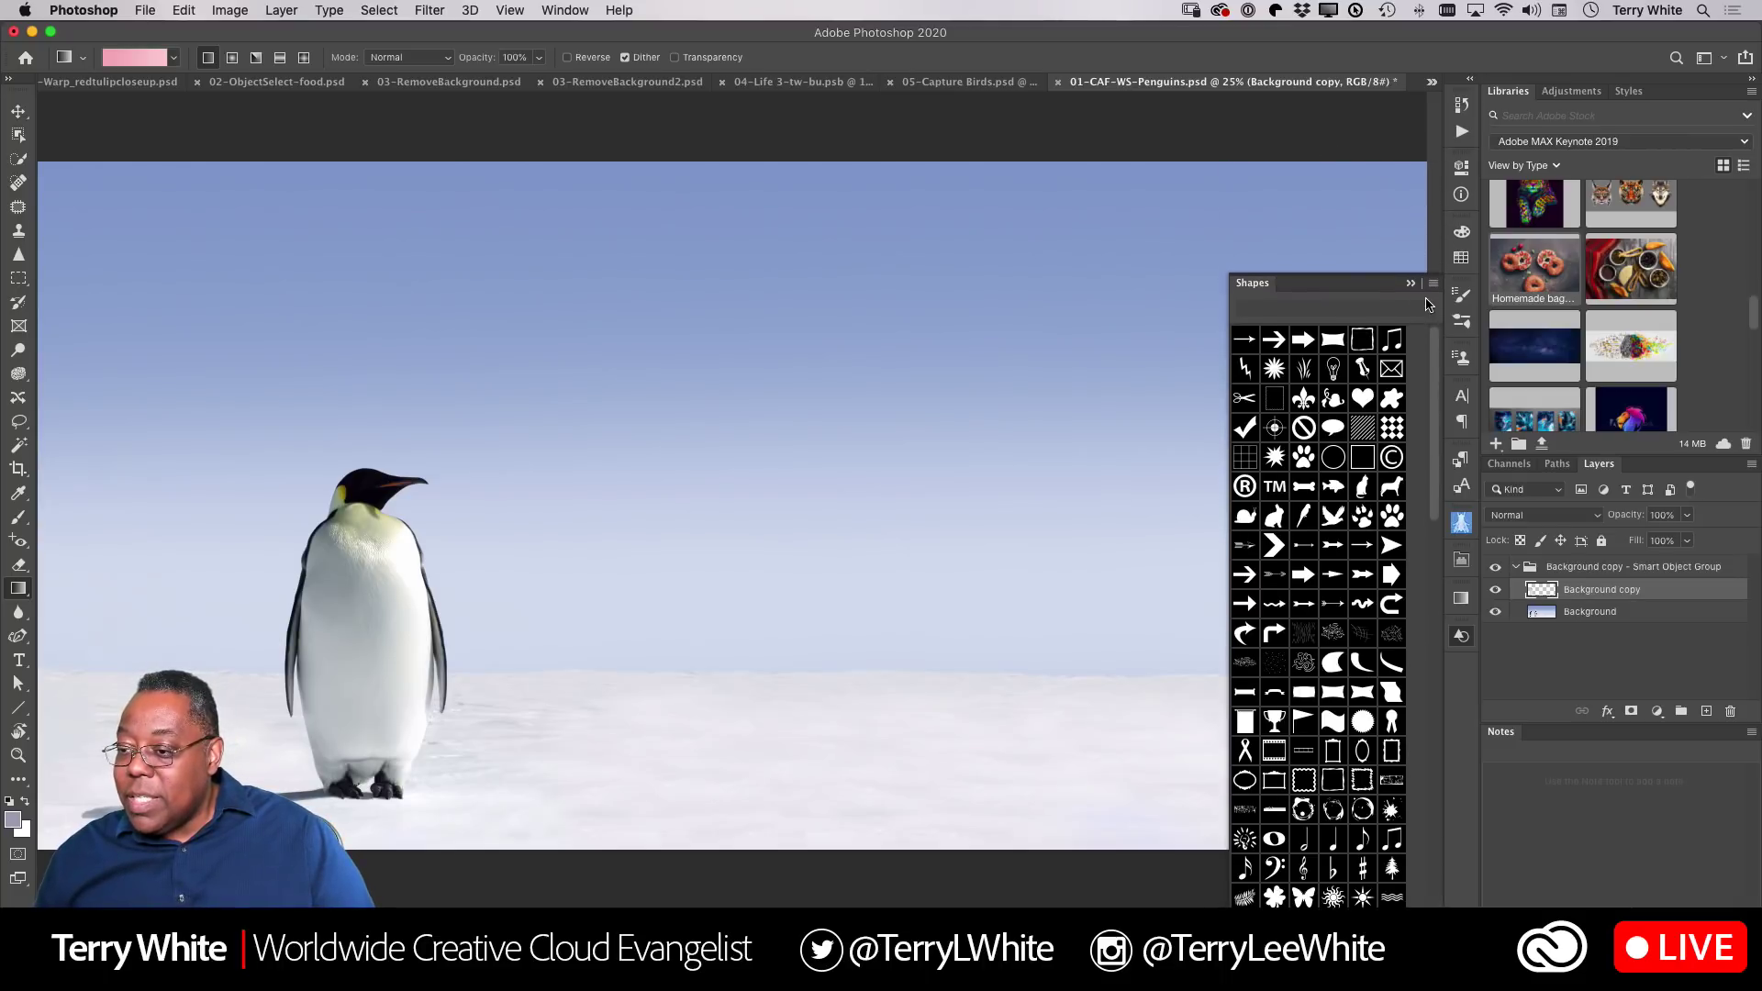
scroll(1355, 494, "down", 15)
scroll(1332, 437, "up", 10)
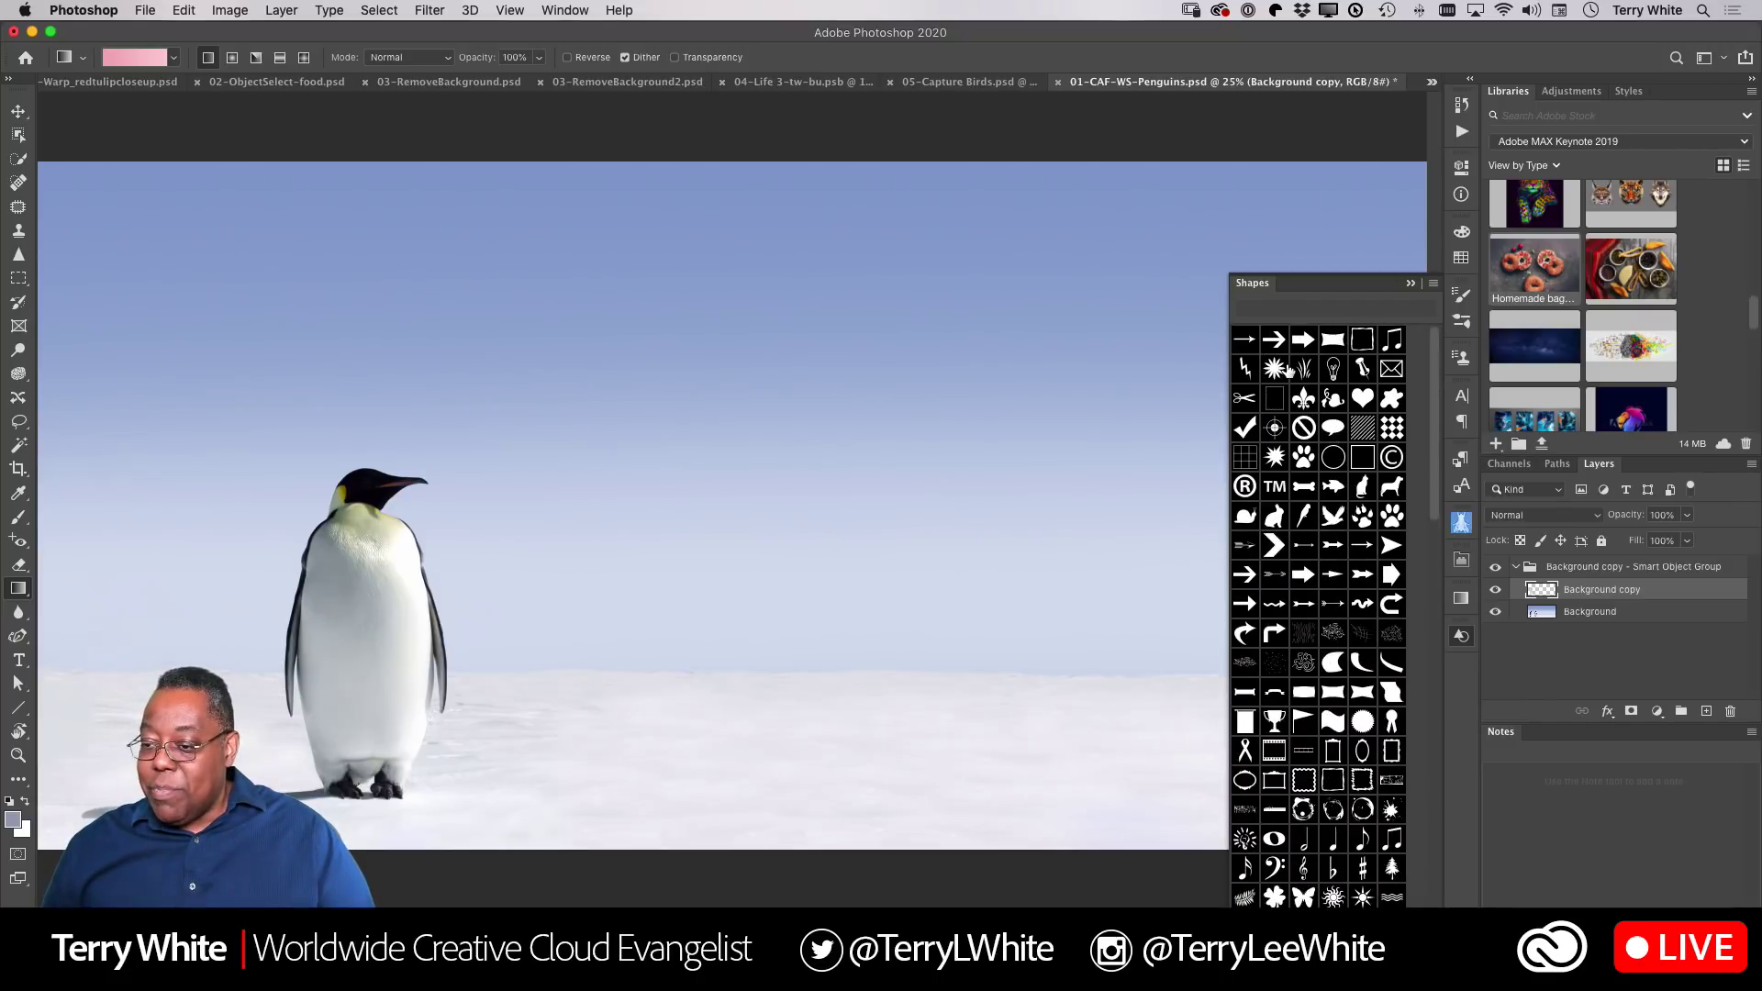
scroll(1298, 385, "down", 10)
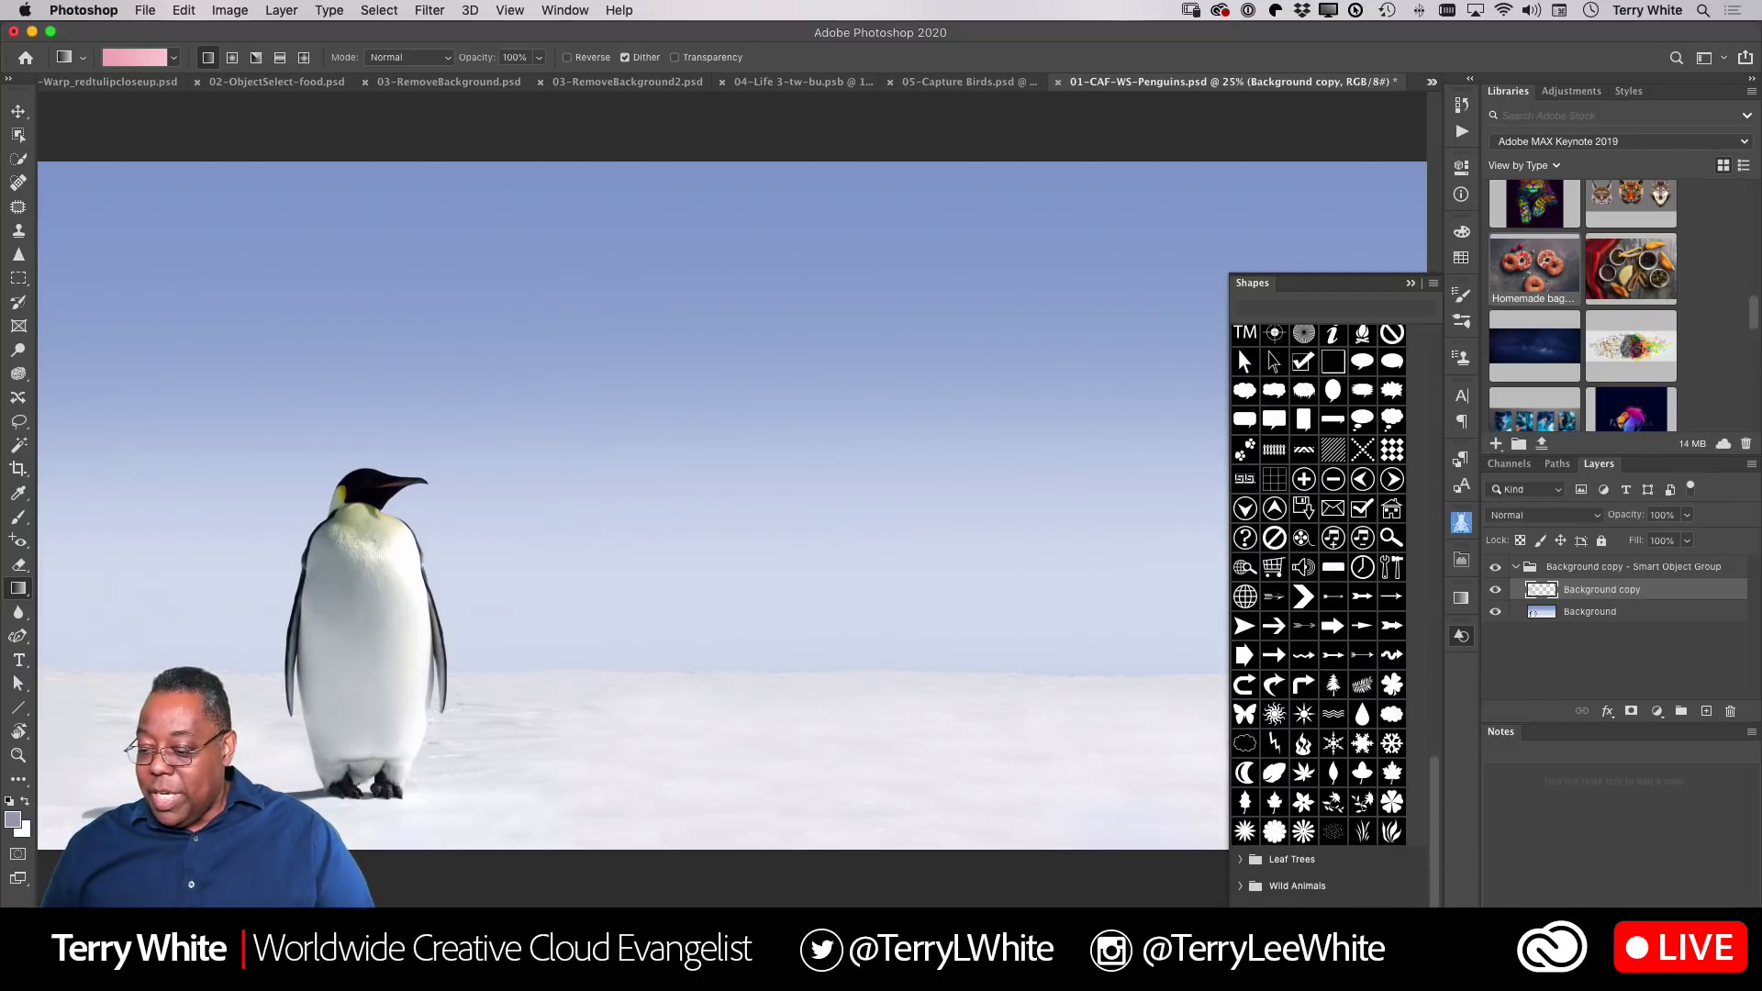
Expand the Leaf Trees, Wild Animals and Boats shape groups
left_click(1241, 861)
left_click(1240, 886)
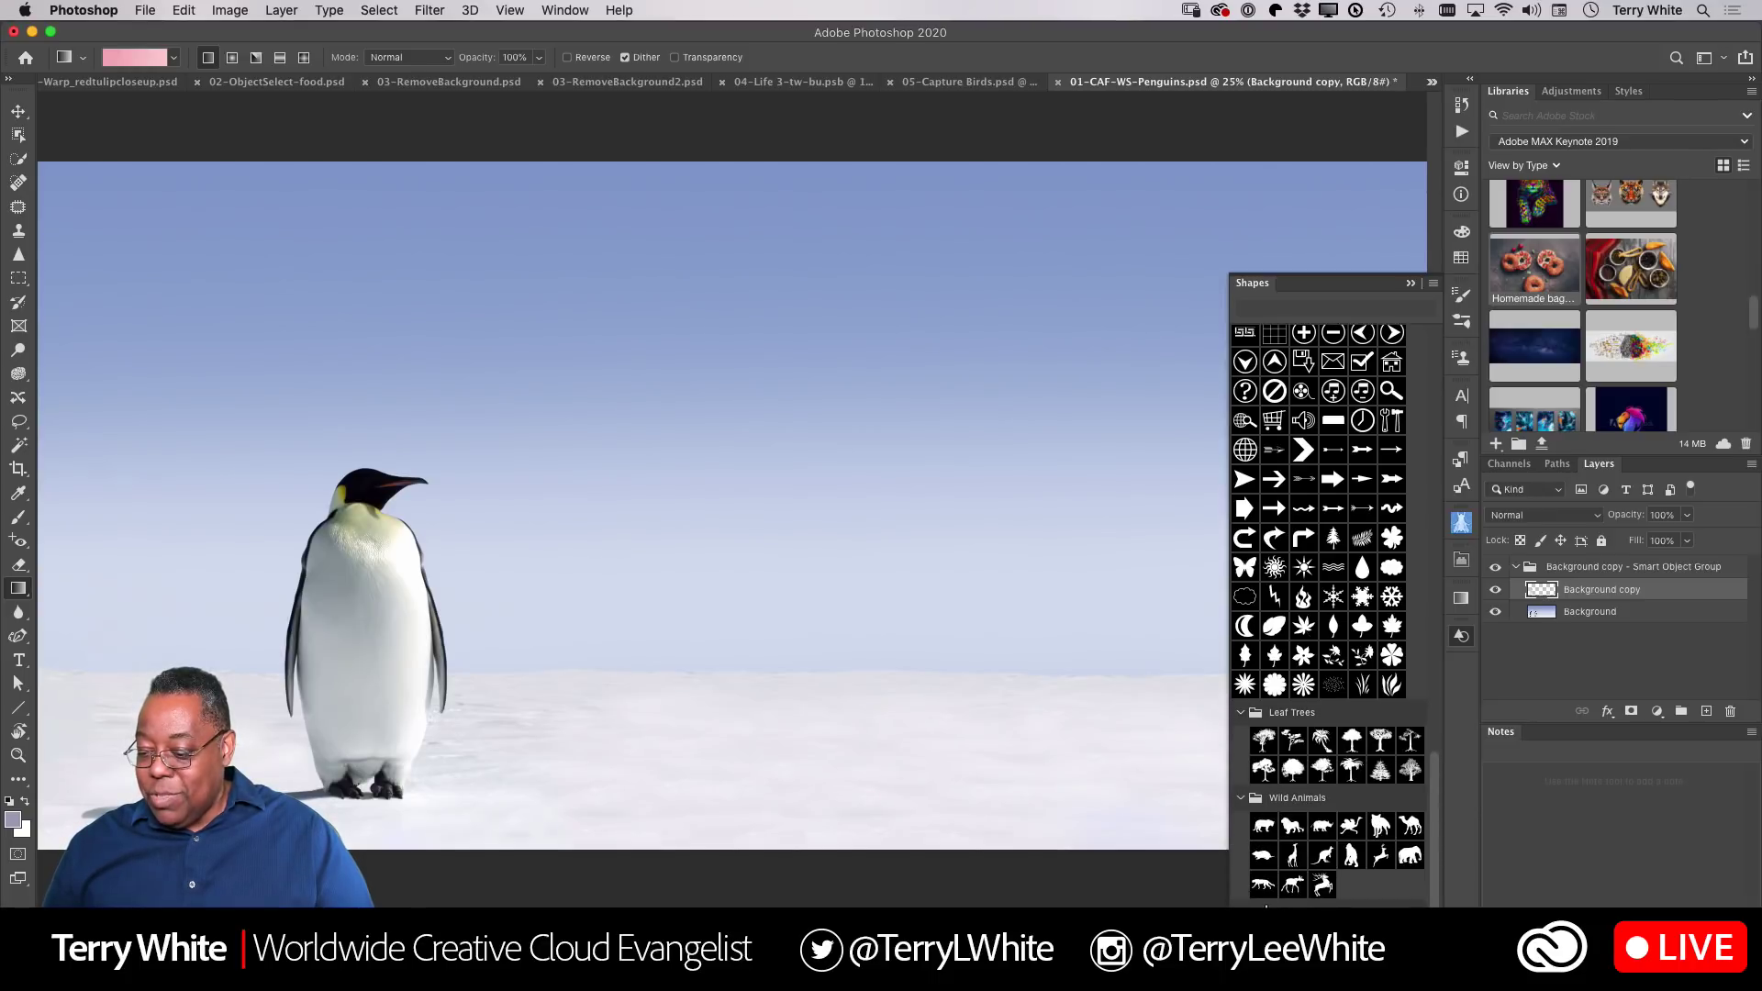
left_click(1240, 912)
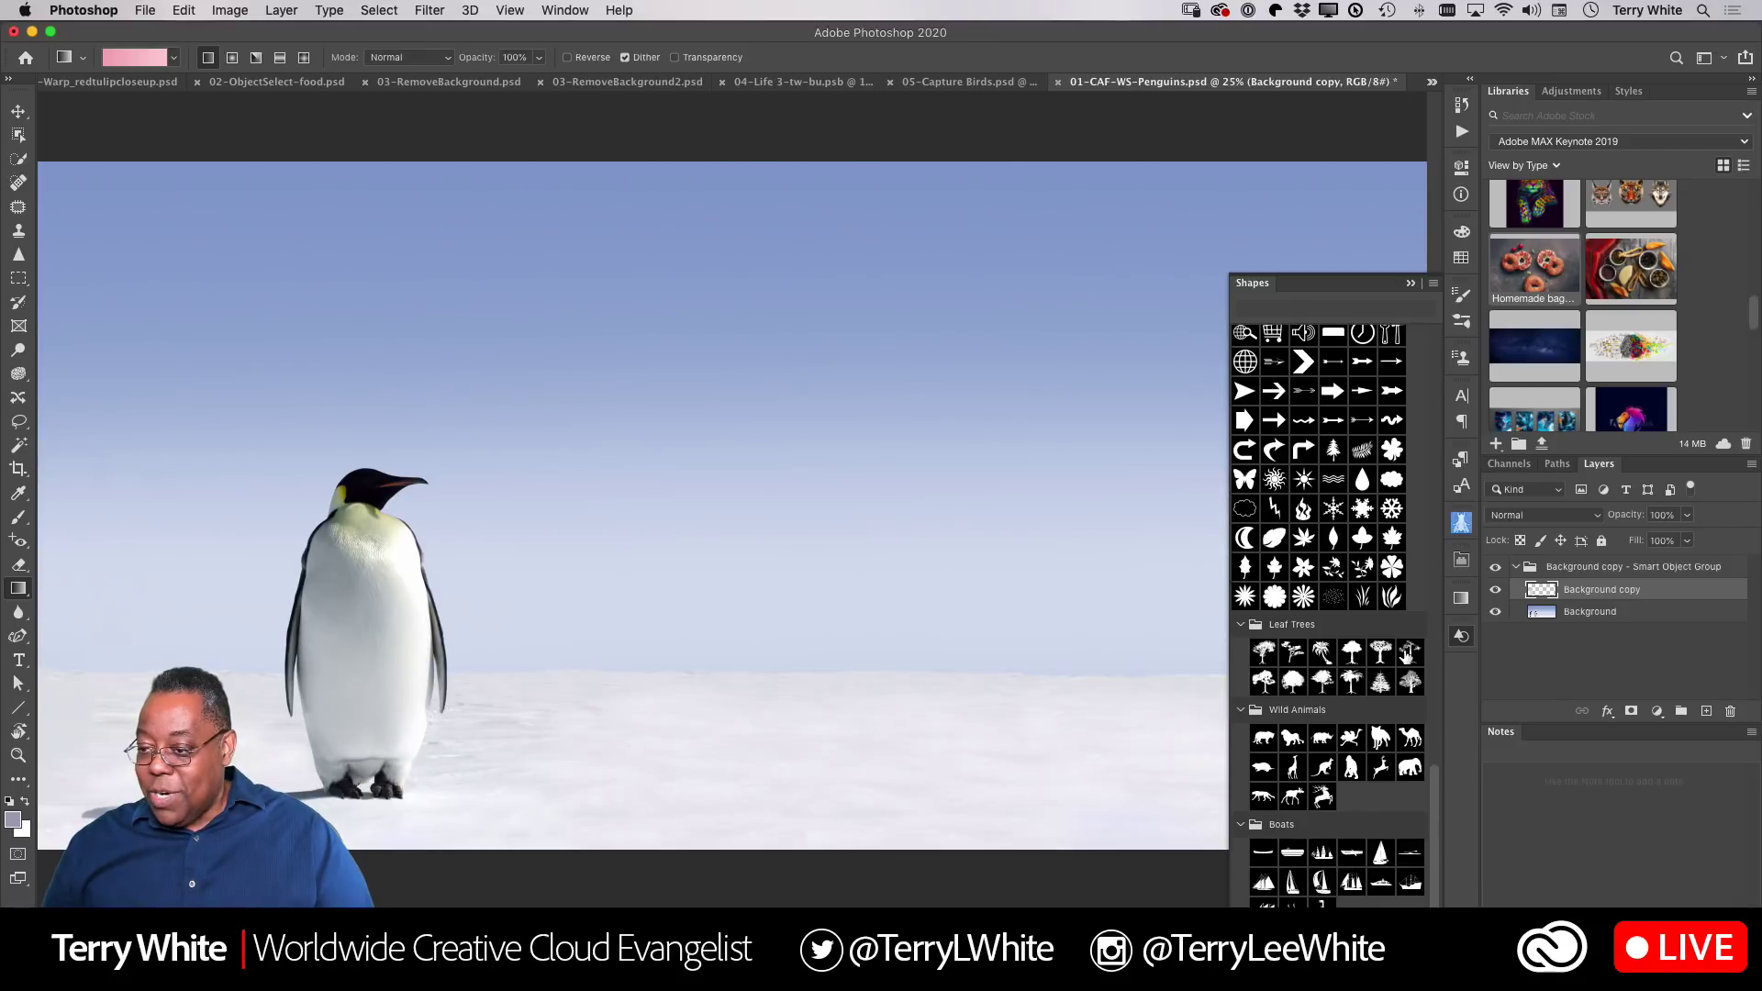
Restore the default shapes to the list of shape presets and look through the groups at its end
left_click(1433, 283)
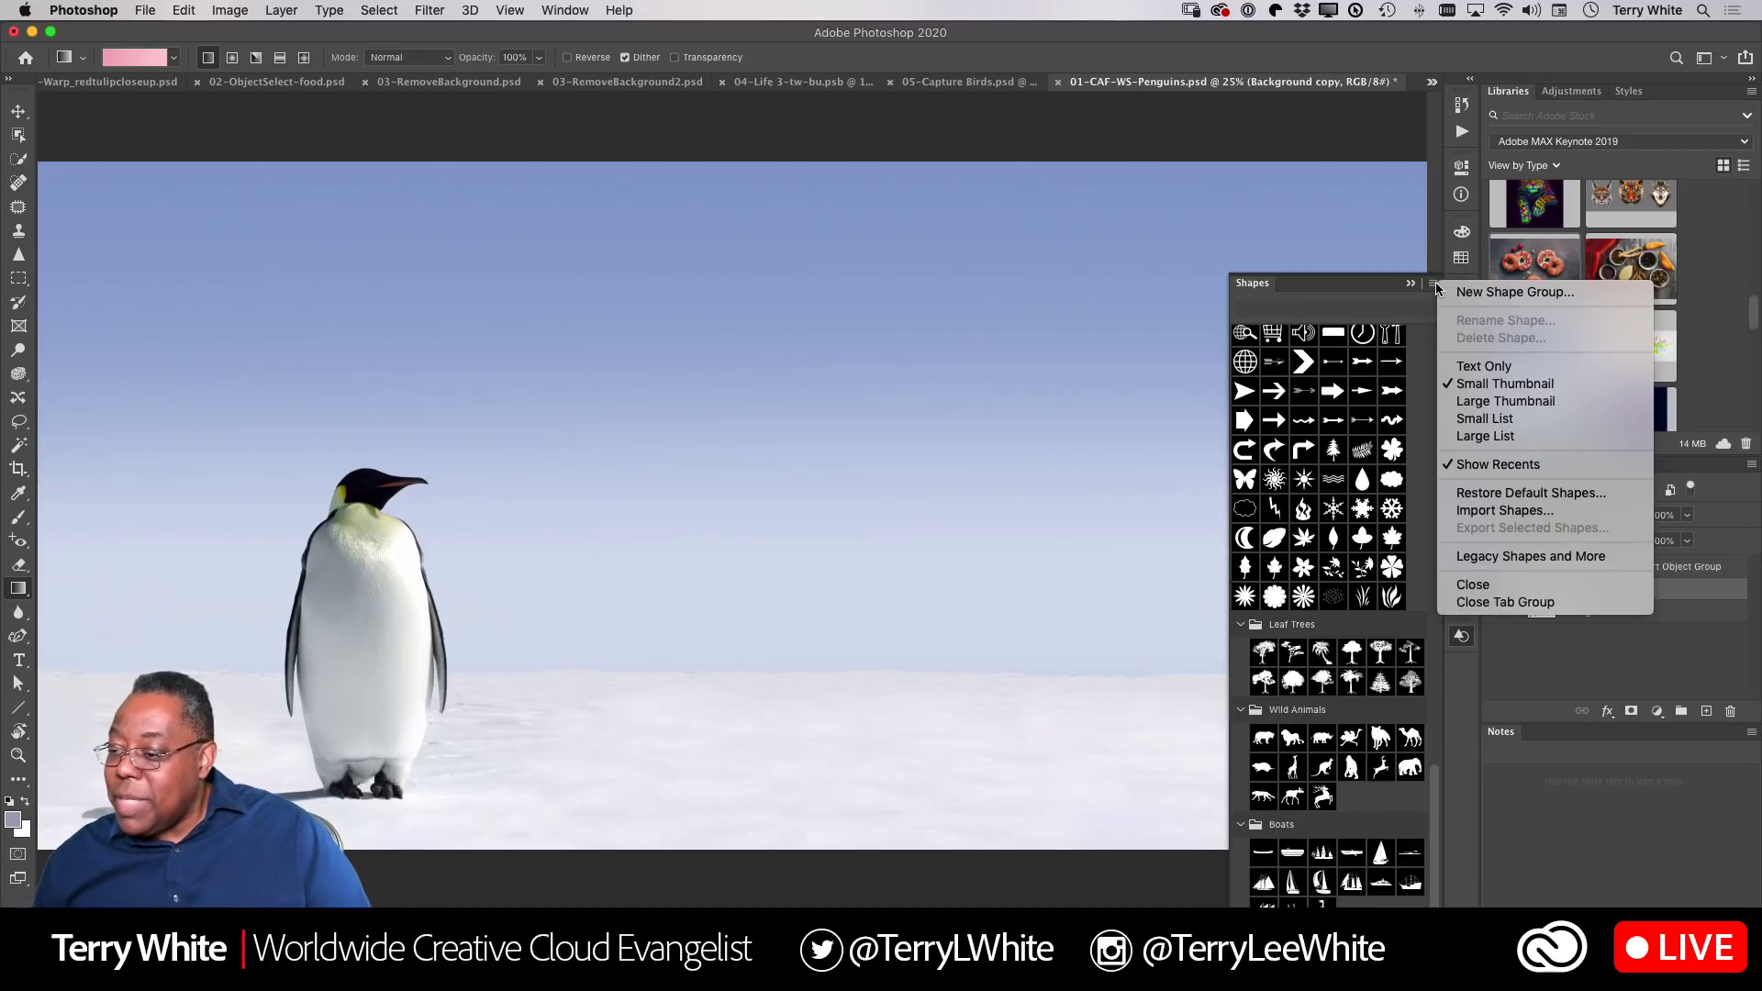
left_click(1532, 495)
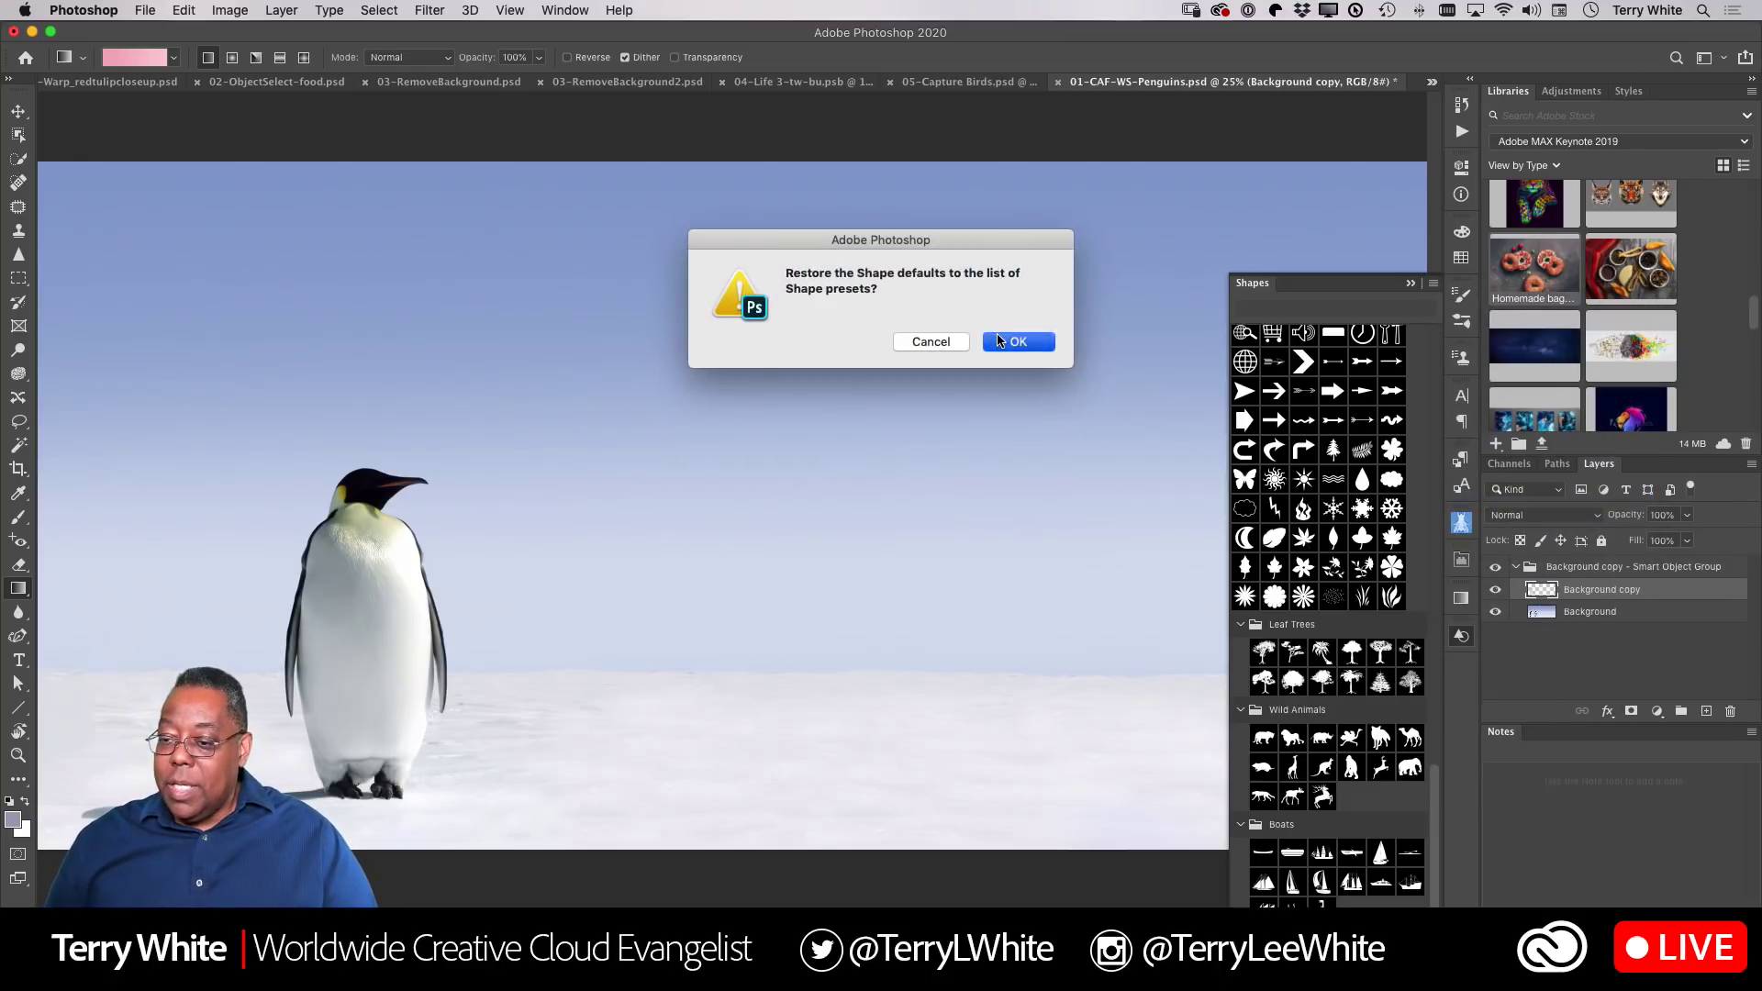
left_click(1005, 342)
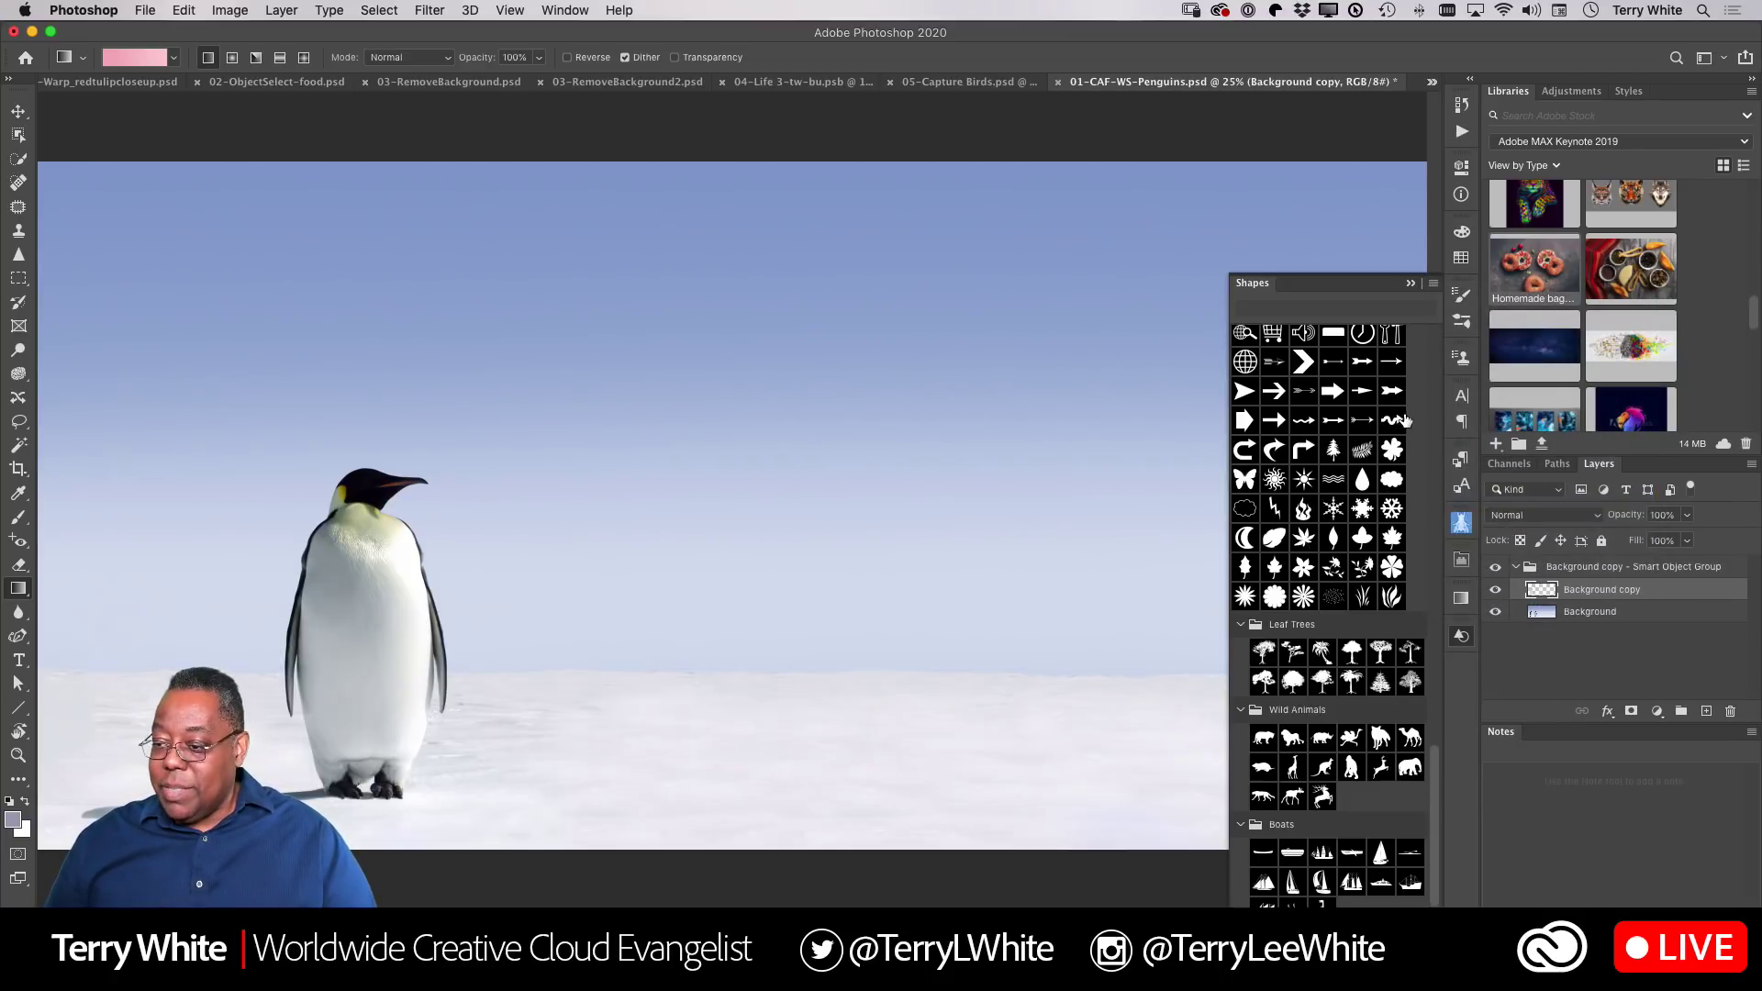
left_click(1434, 418)
left_click(1435, 415)
left_click(1437, 409)
left_click_drag(1437, 407, 1428, 901)
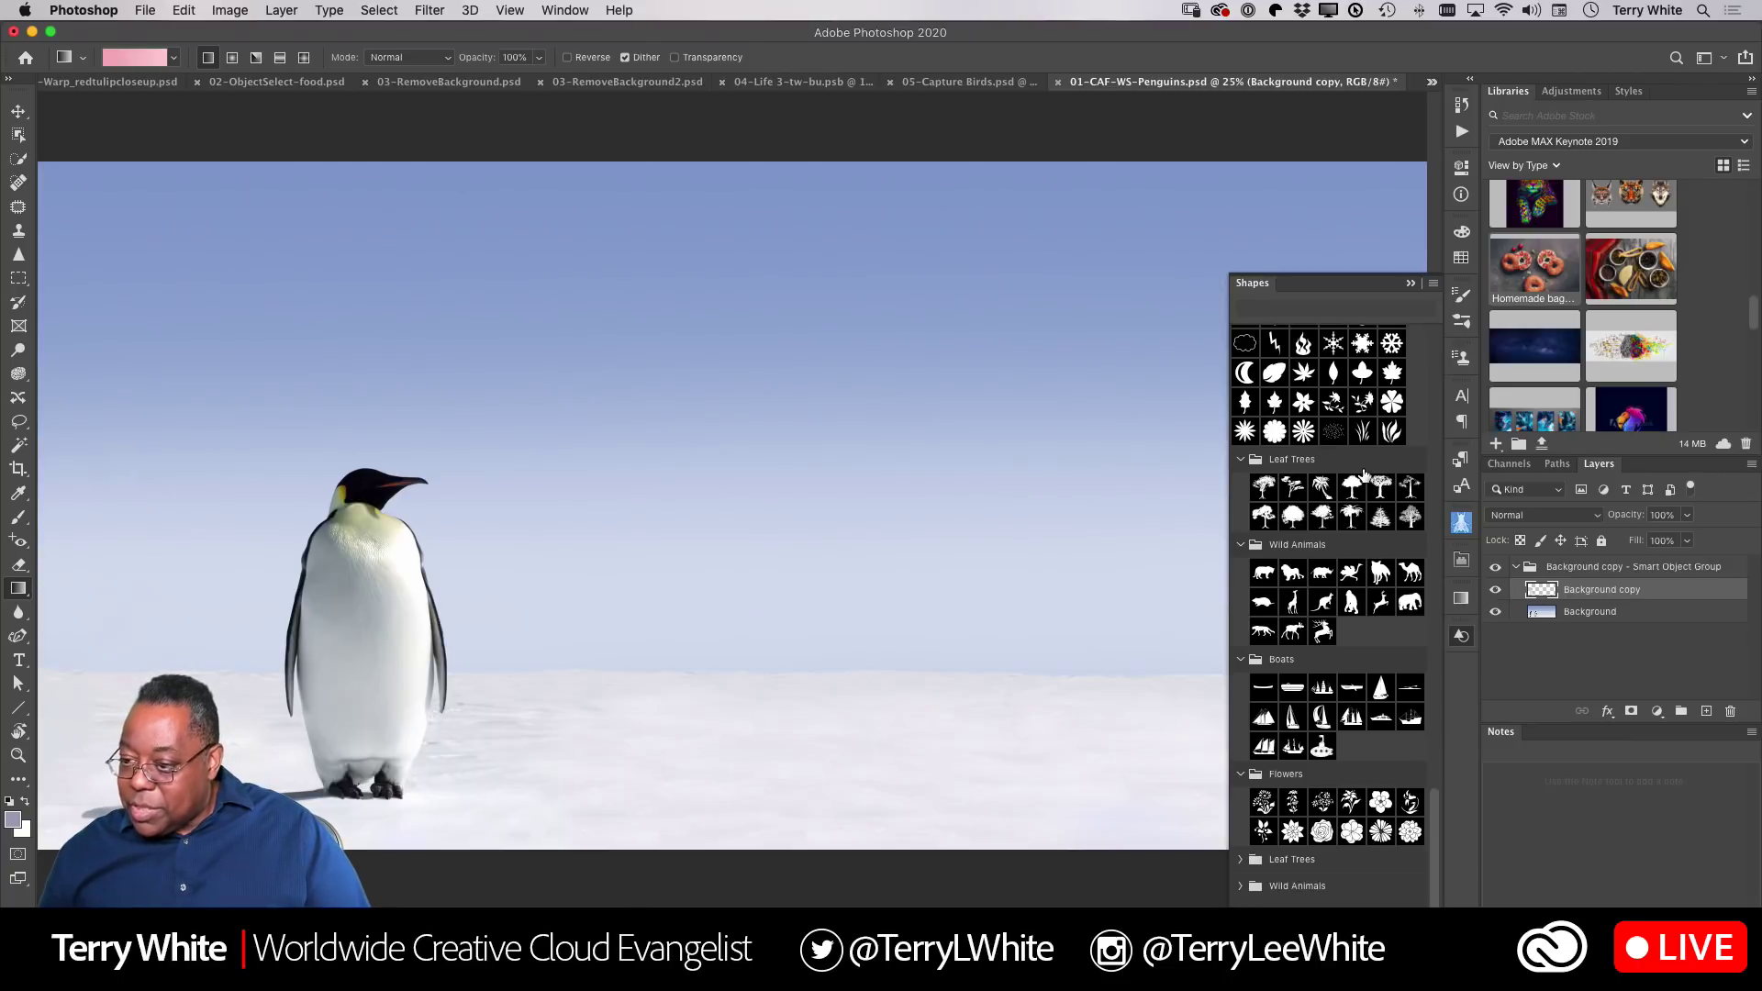
left_click(1433, 283)
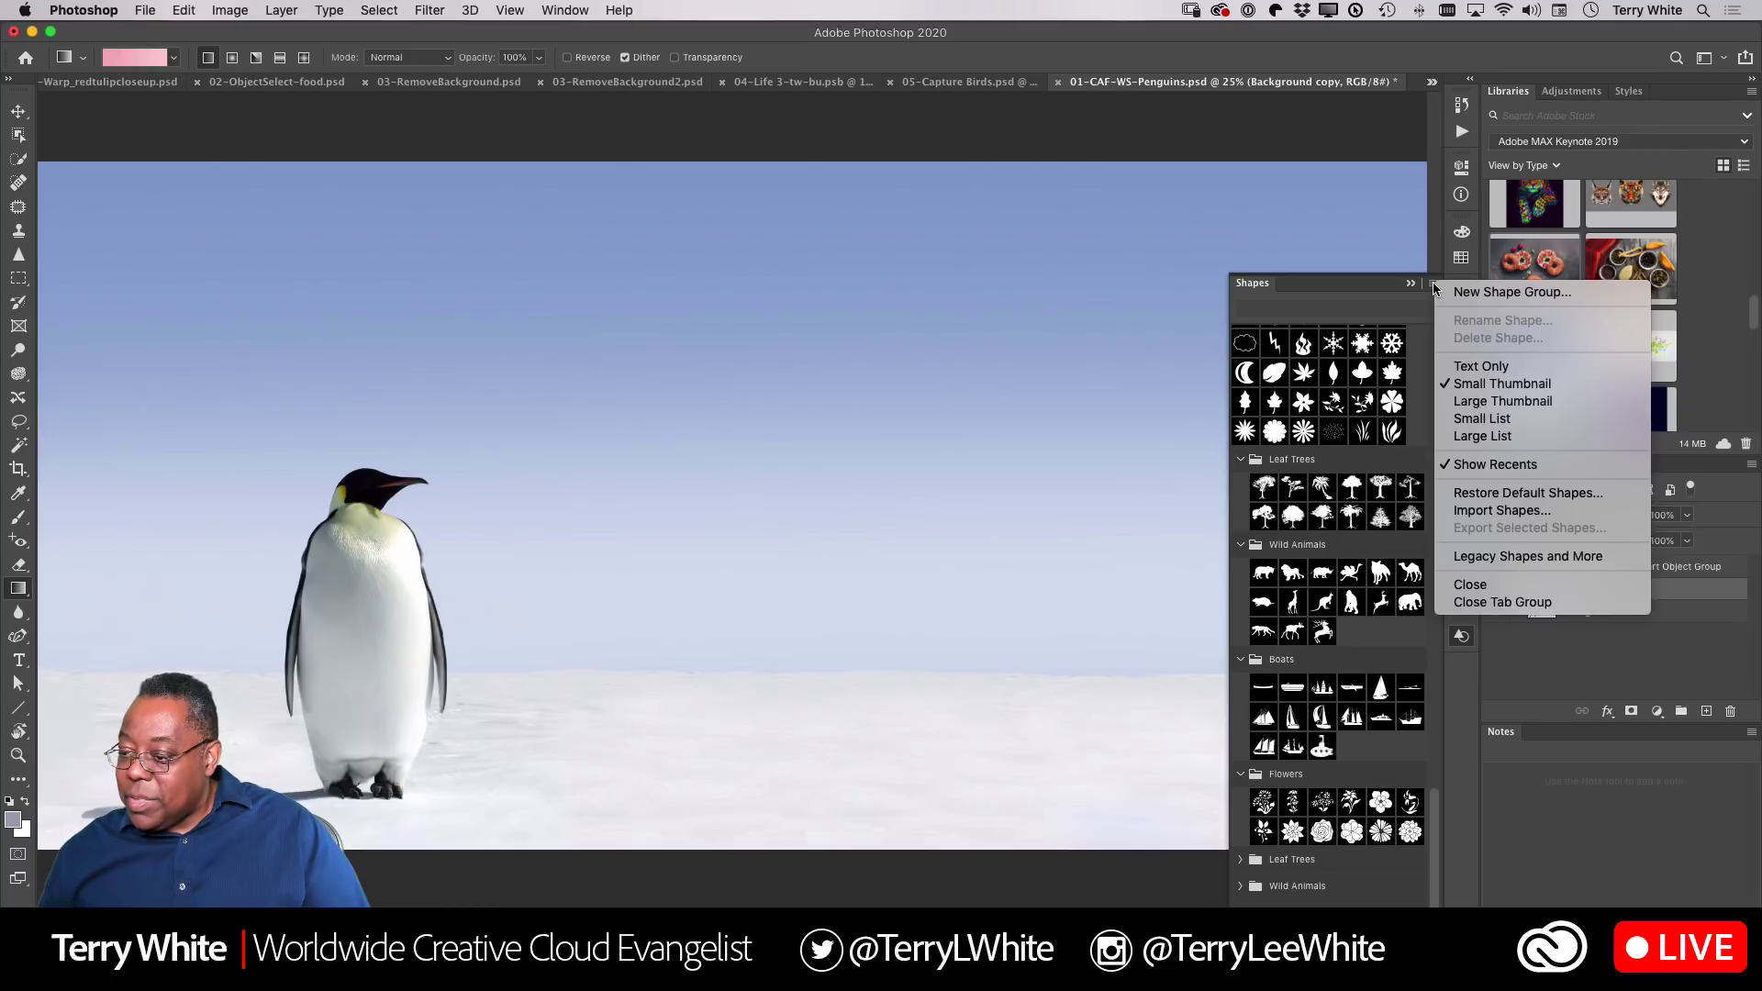
left_click(1433, 286)
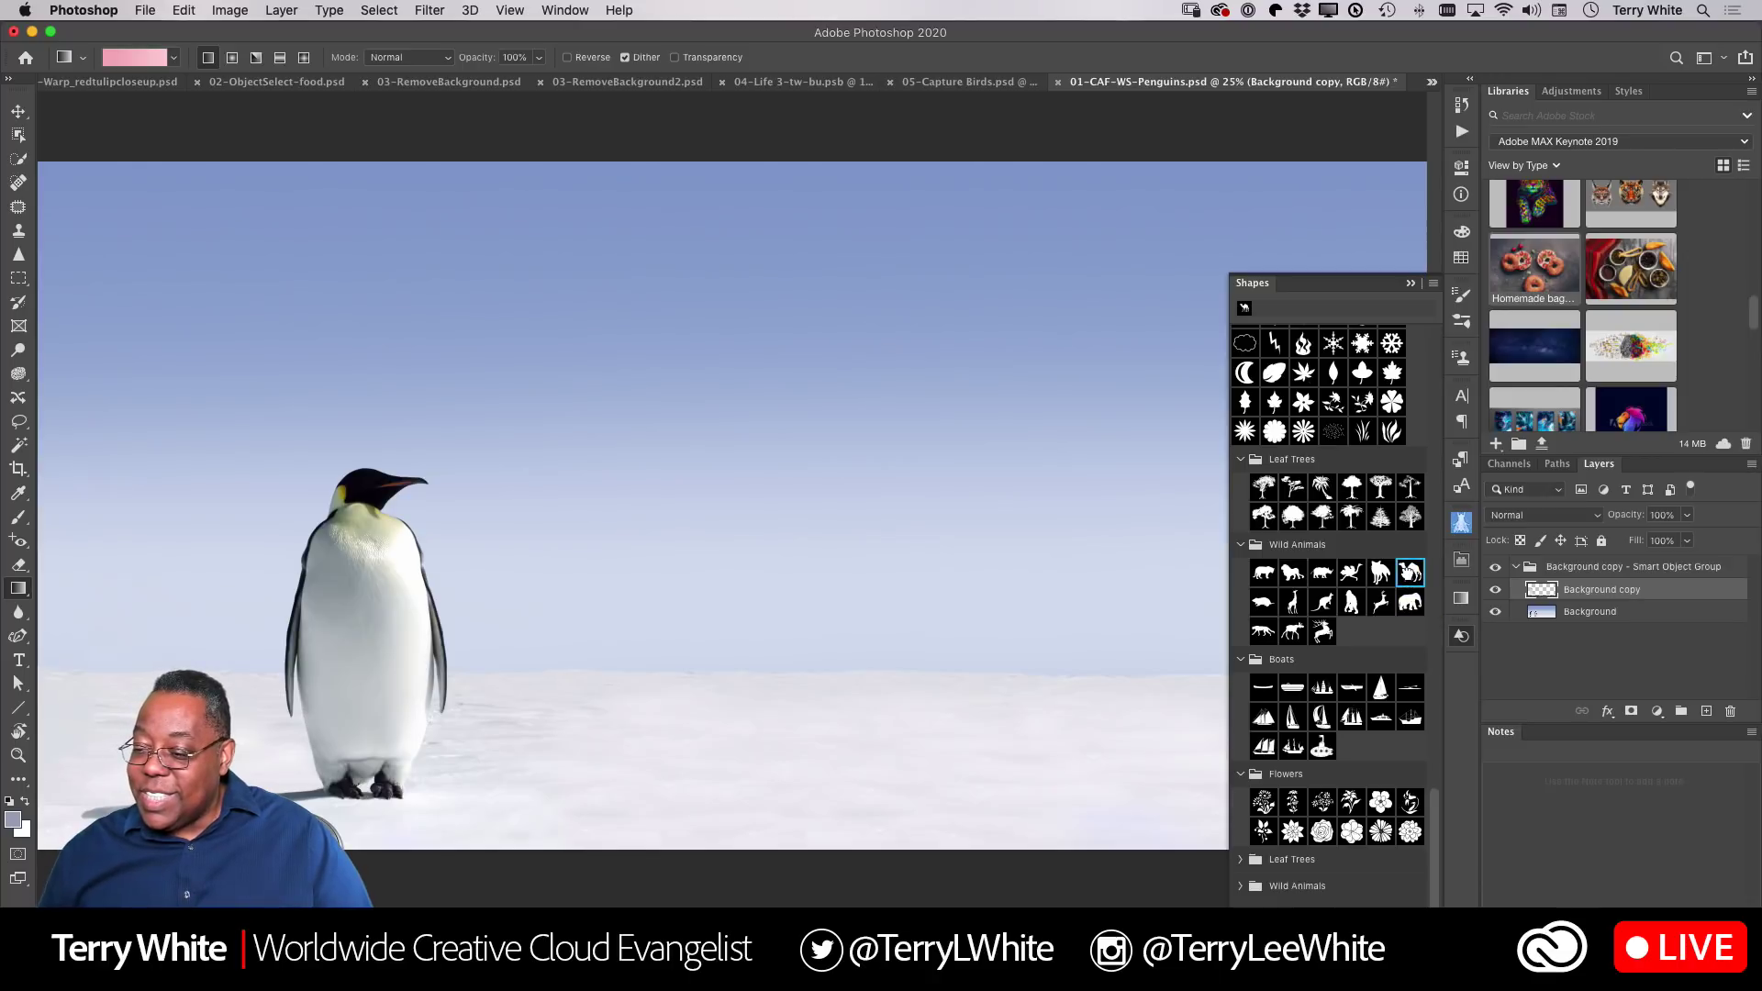
Place the camel from the Wild Animals group beside the penguin and scale it to about 390%
left_click_drag(1409, 575, 896, 603)
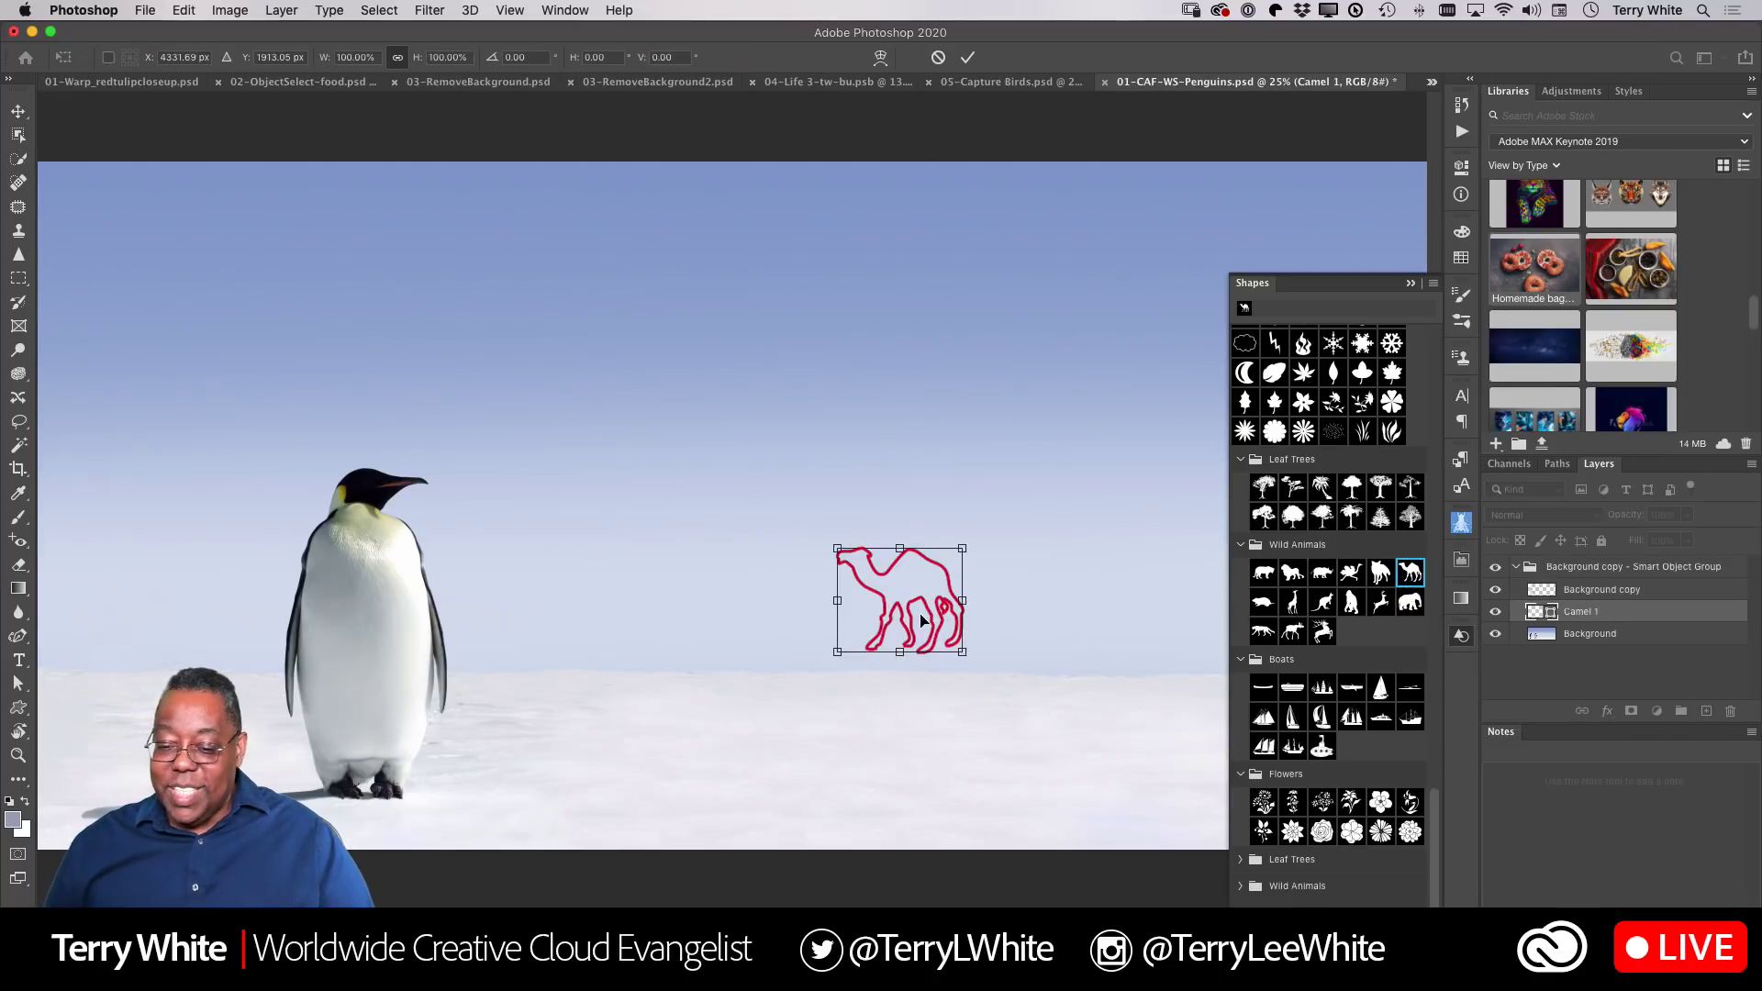
left_click_drag(962, 652, 1148, 806)
left_click_drag(1146, 546, 1171, 376)
left_click_drag(1043, 488, 775, 449)
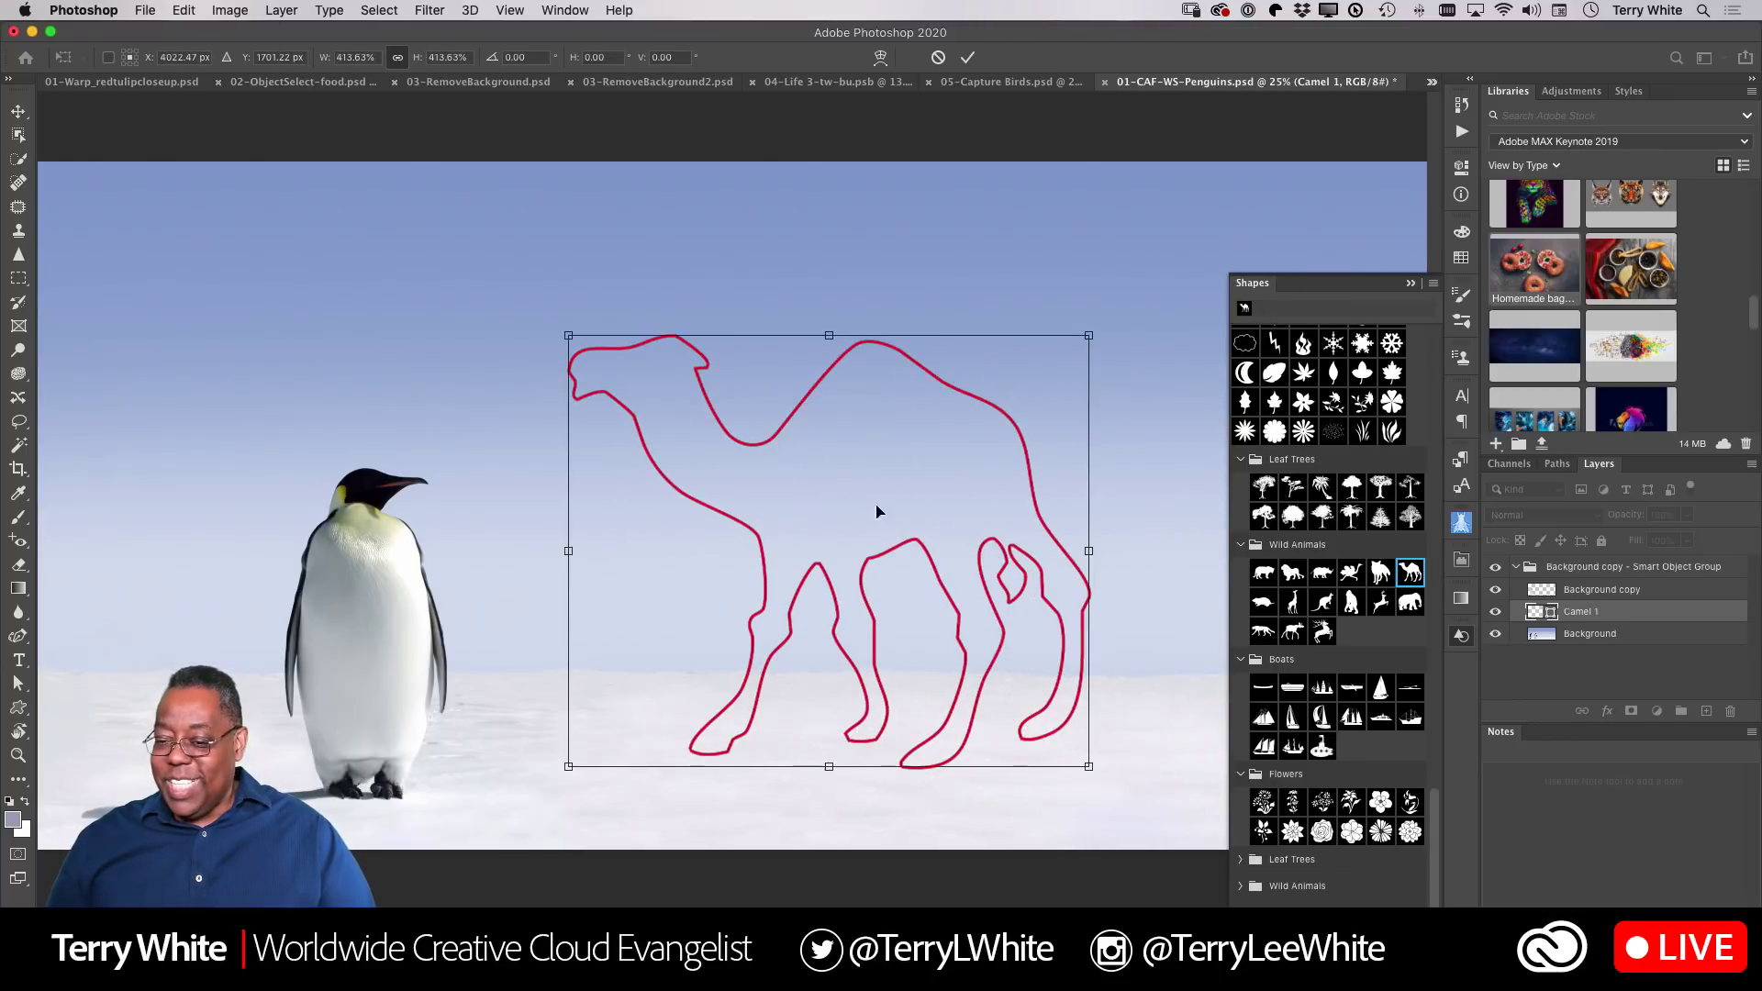
left_click_drag(1090, 335, 1058, 360)
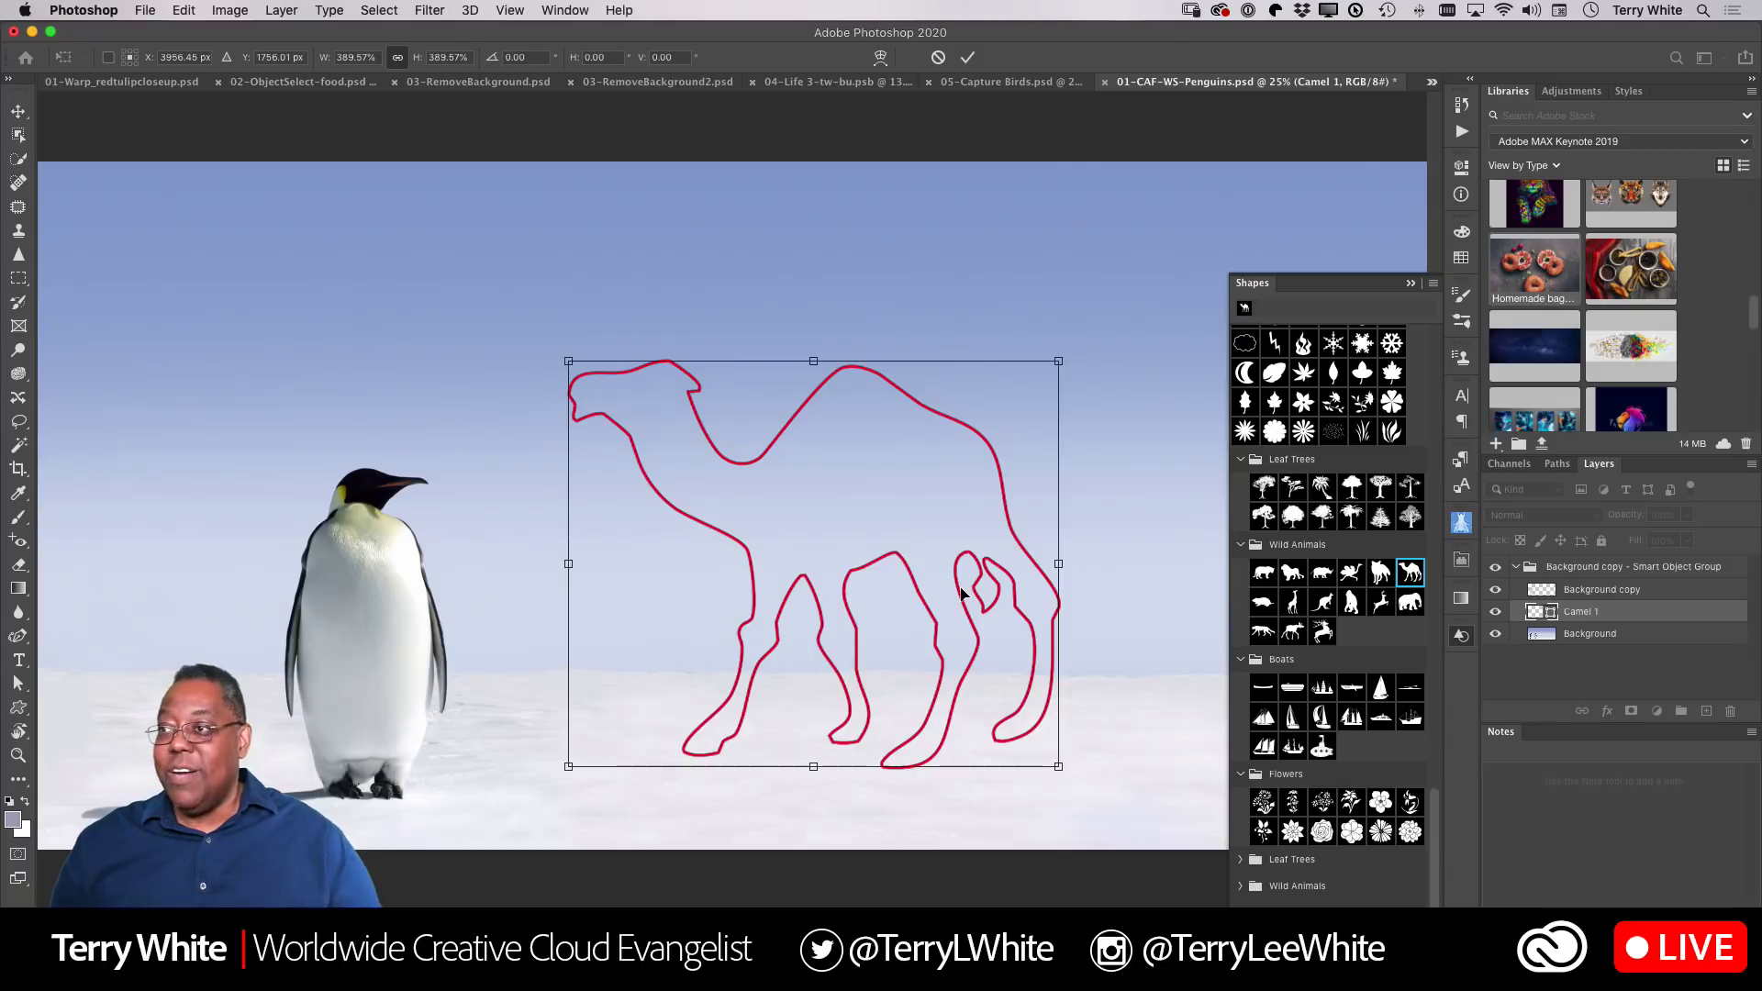
key("Return")
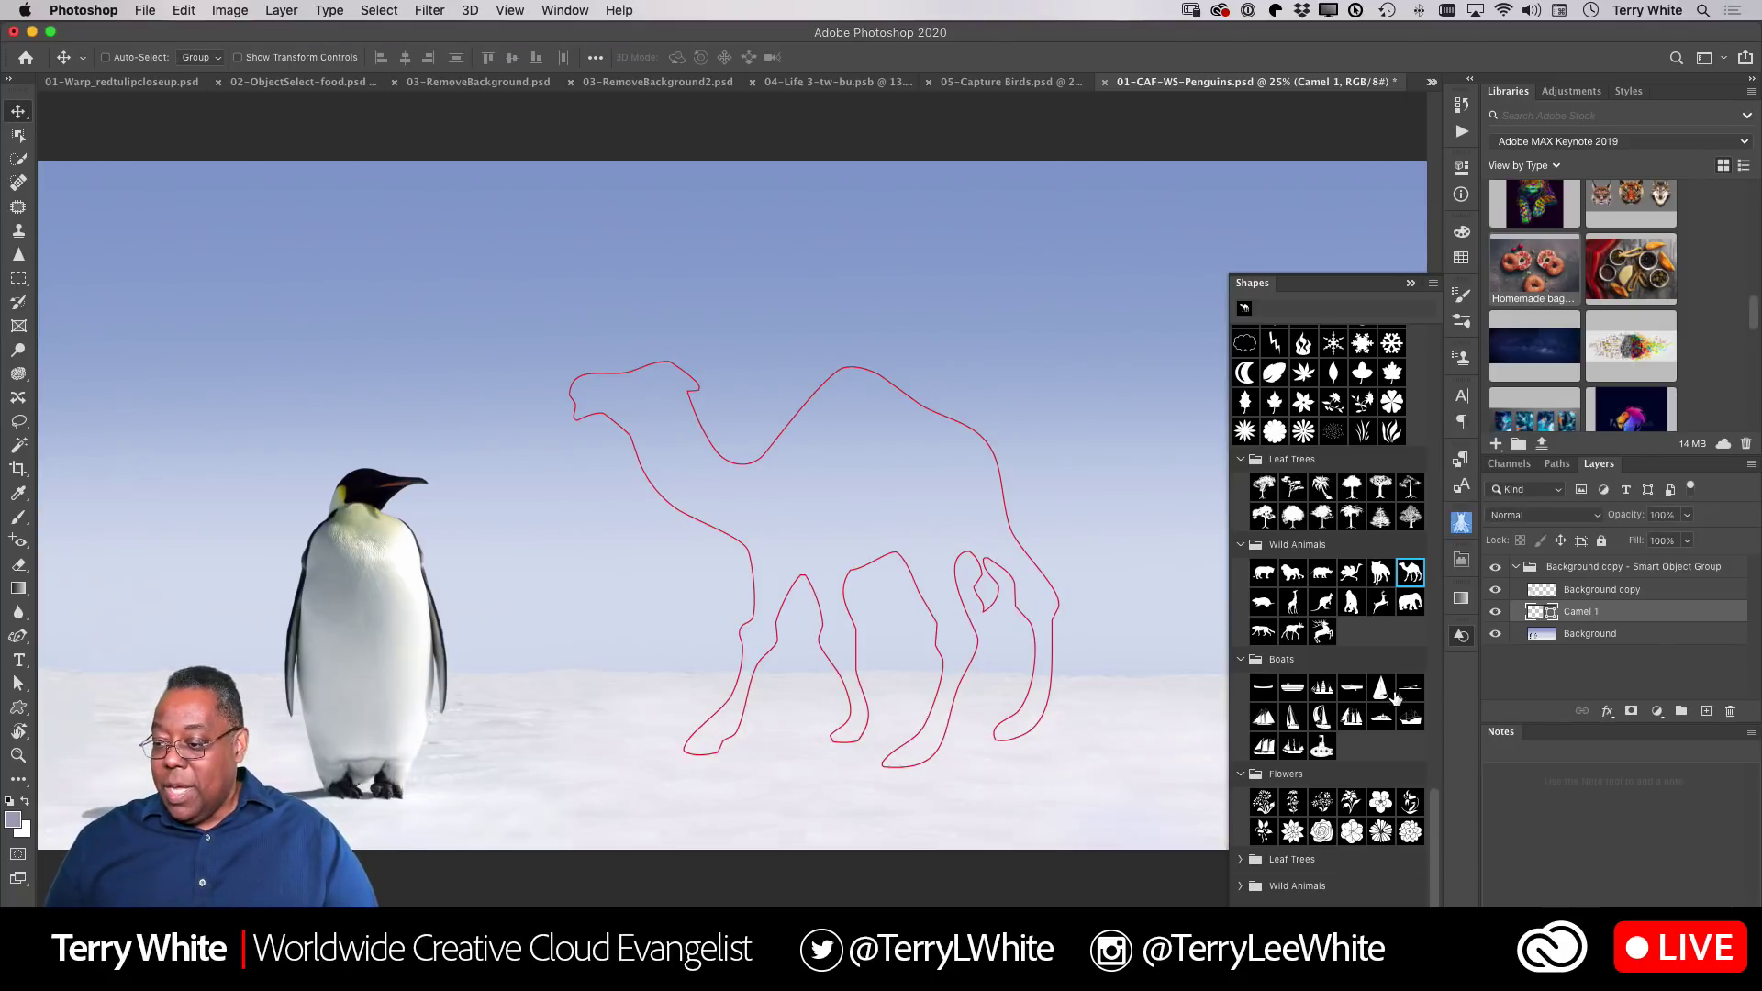
Toggle the Camel 1 layer's visibility off and on, and collapse the Shapes panel
left_click(1497, 612)
left_click(1497, 612)
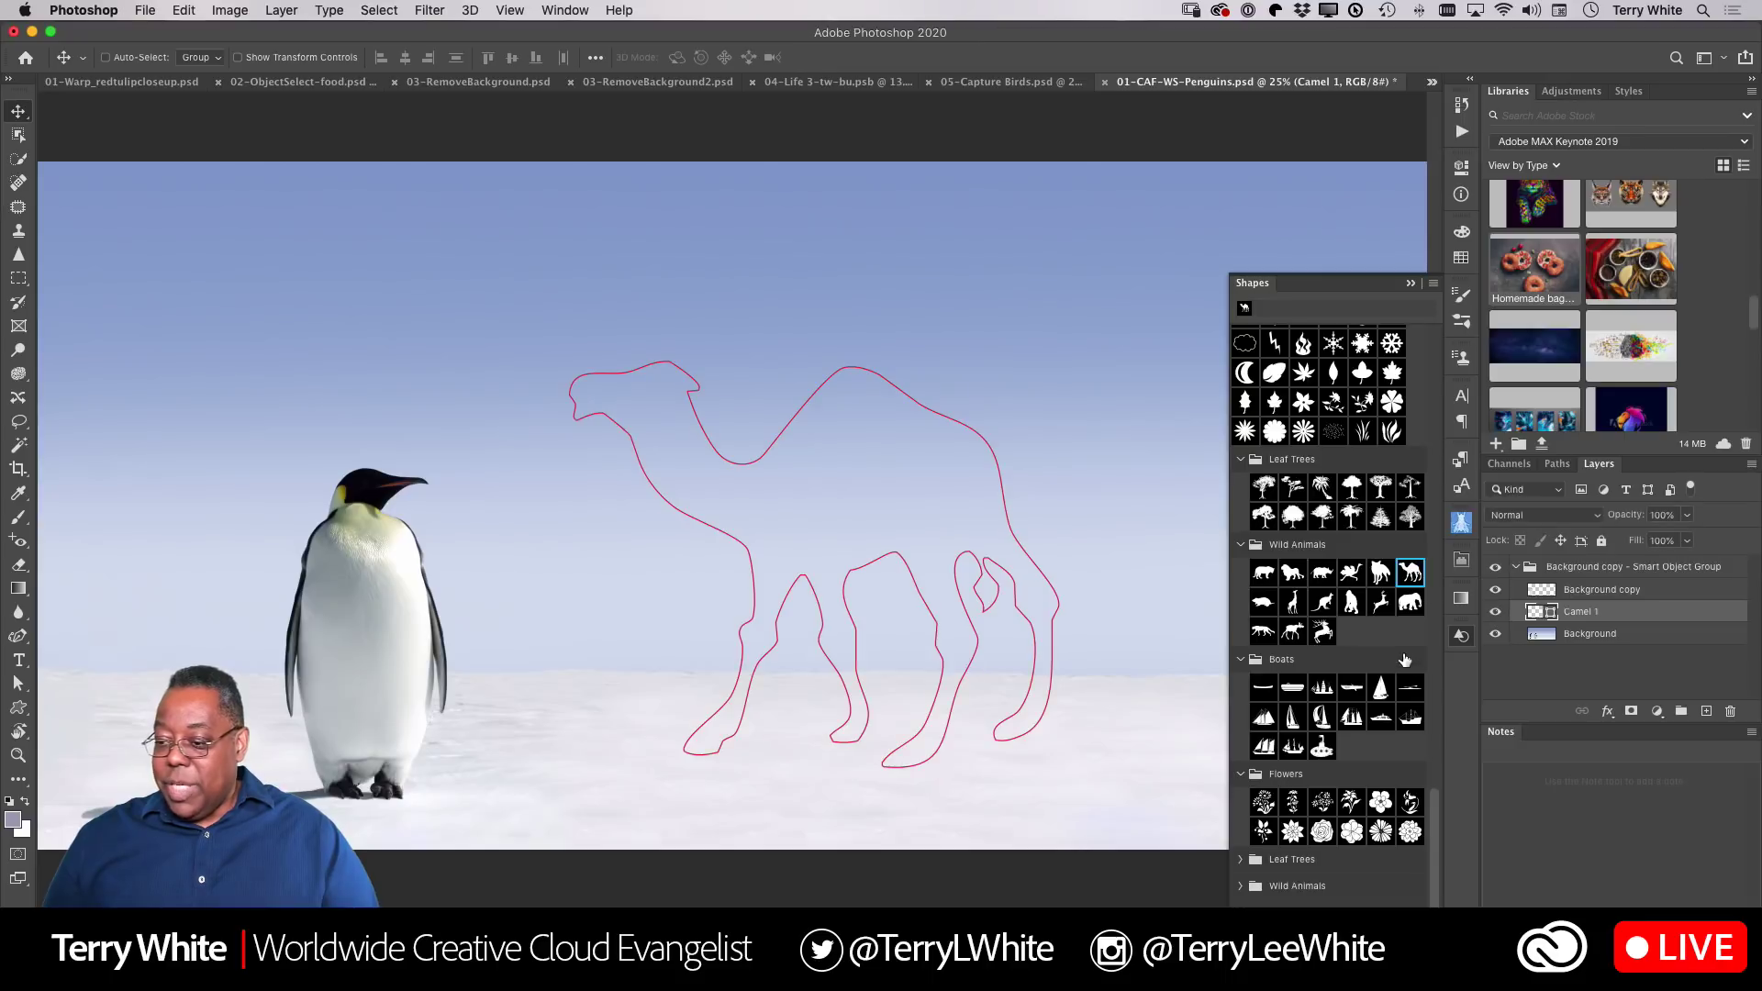
left_click(1410, 285)
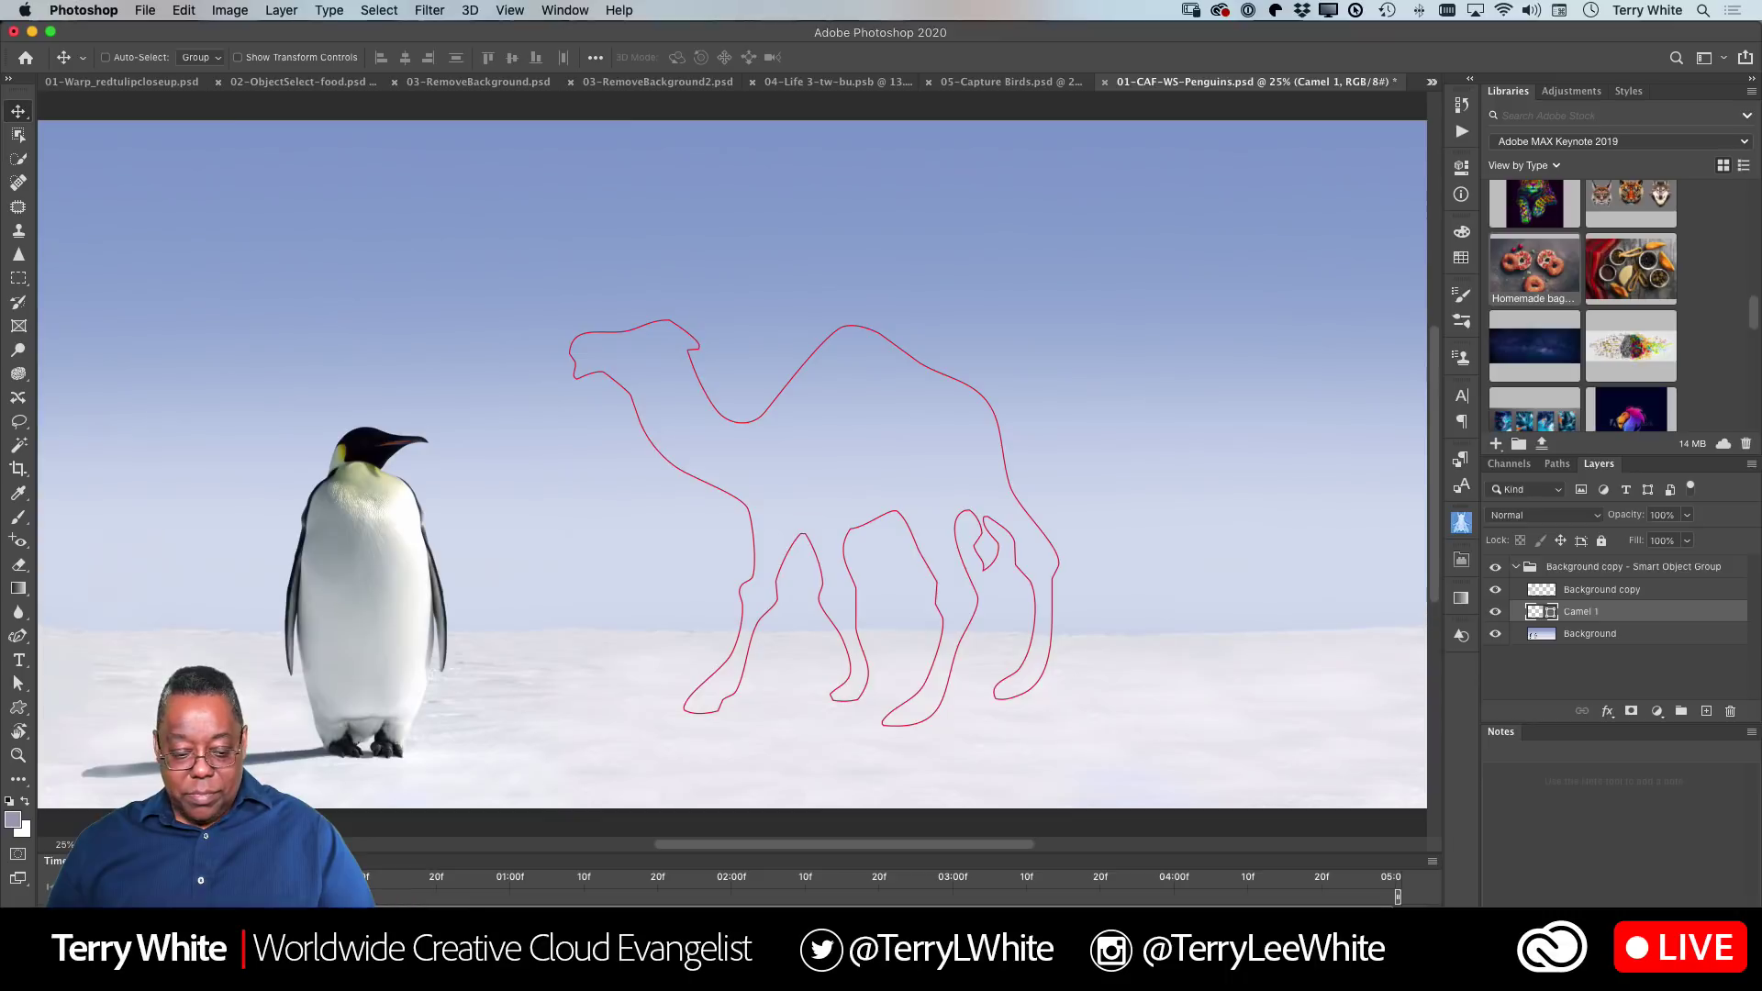
Move the timeline playhead to just before 01:00f and select the Background copy layer, its group, and Camel 1 in turn
left_click_drag(442, 880, 489, 888)
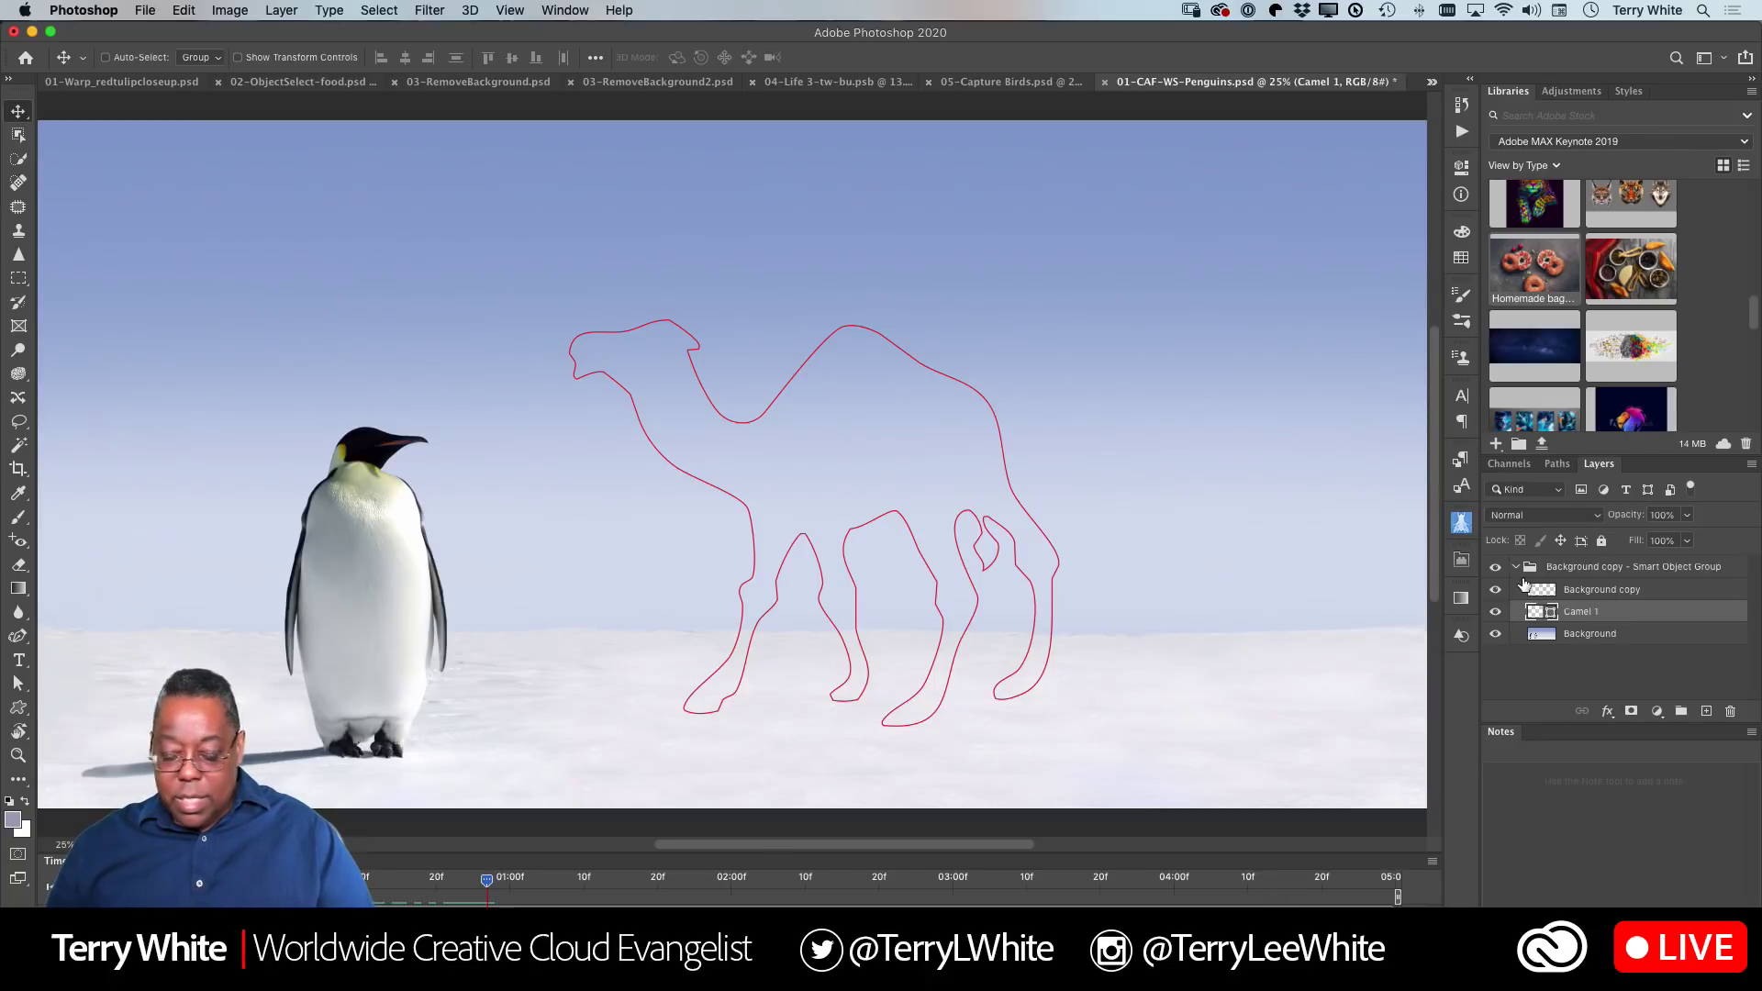
left_click(1530, 593)
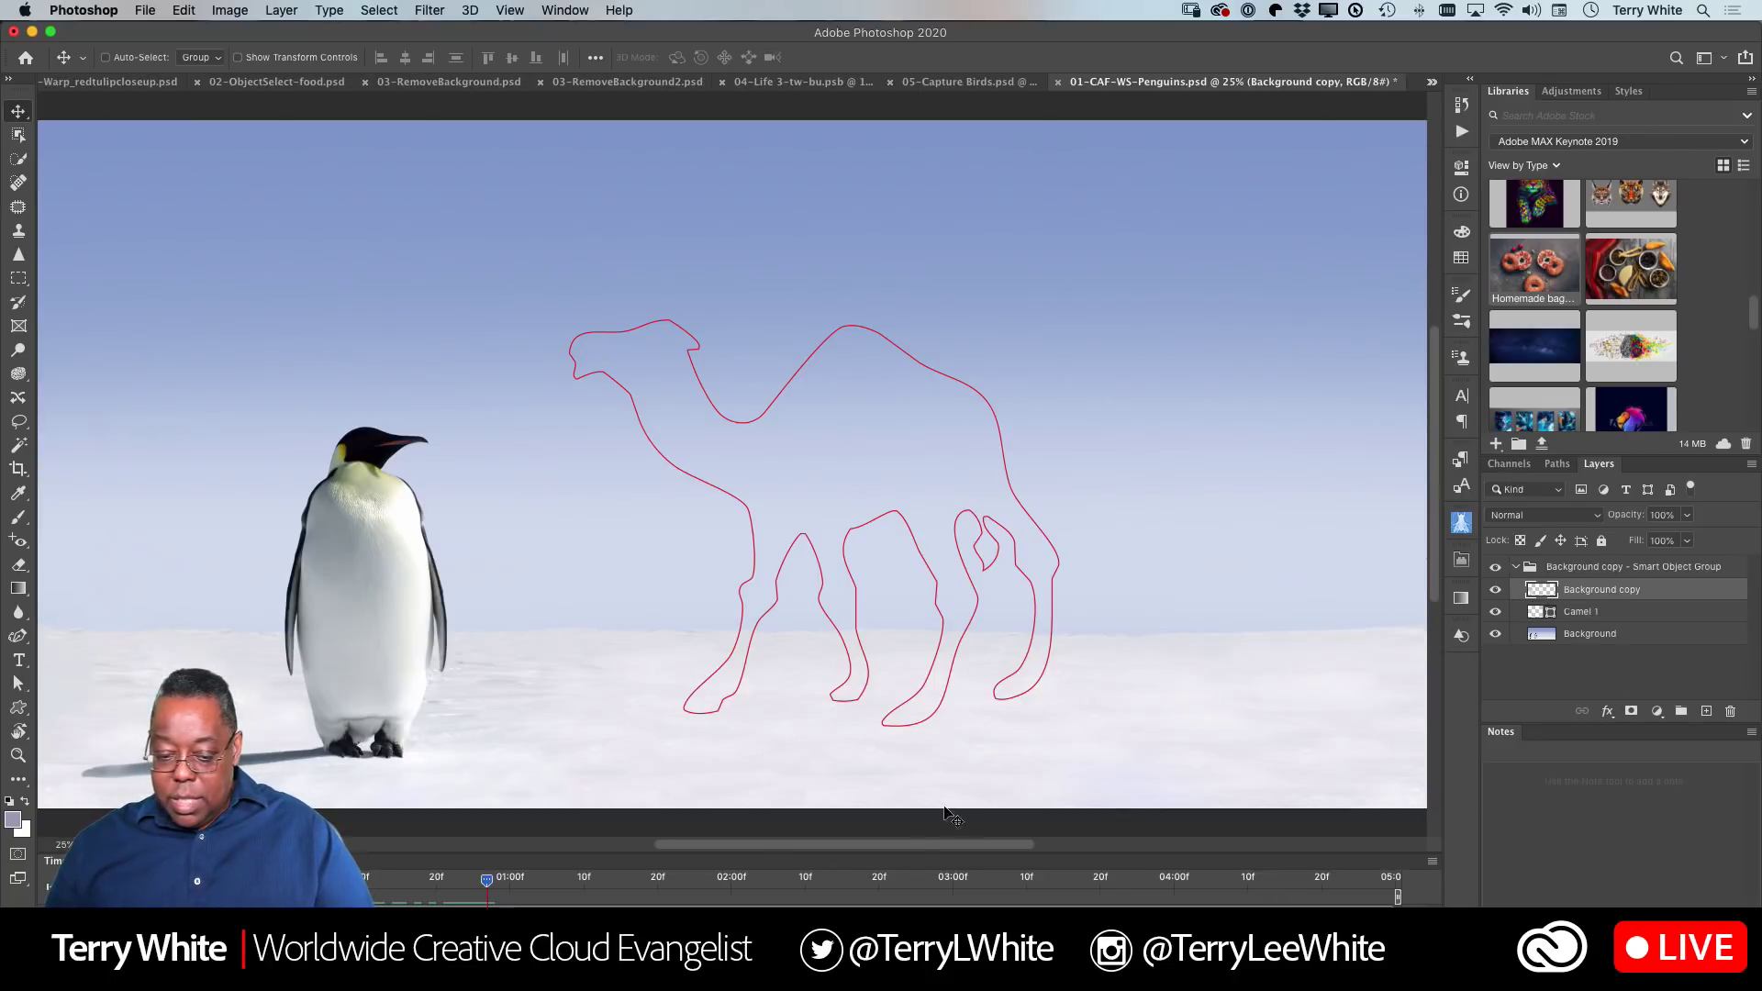
left_click(1632, 567)
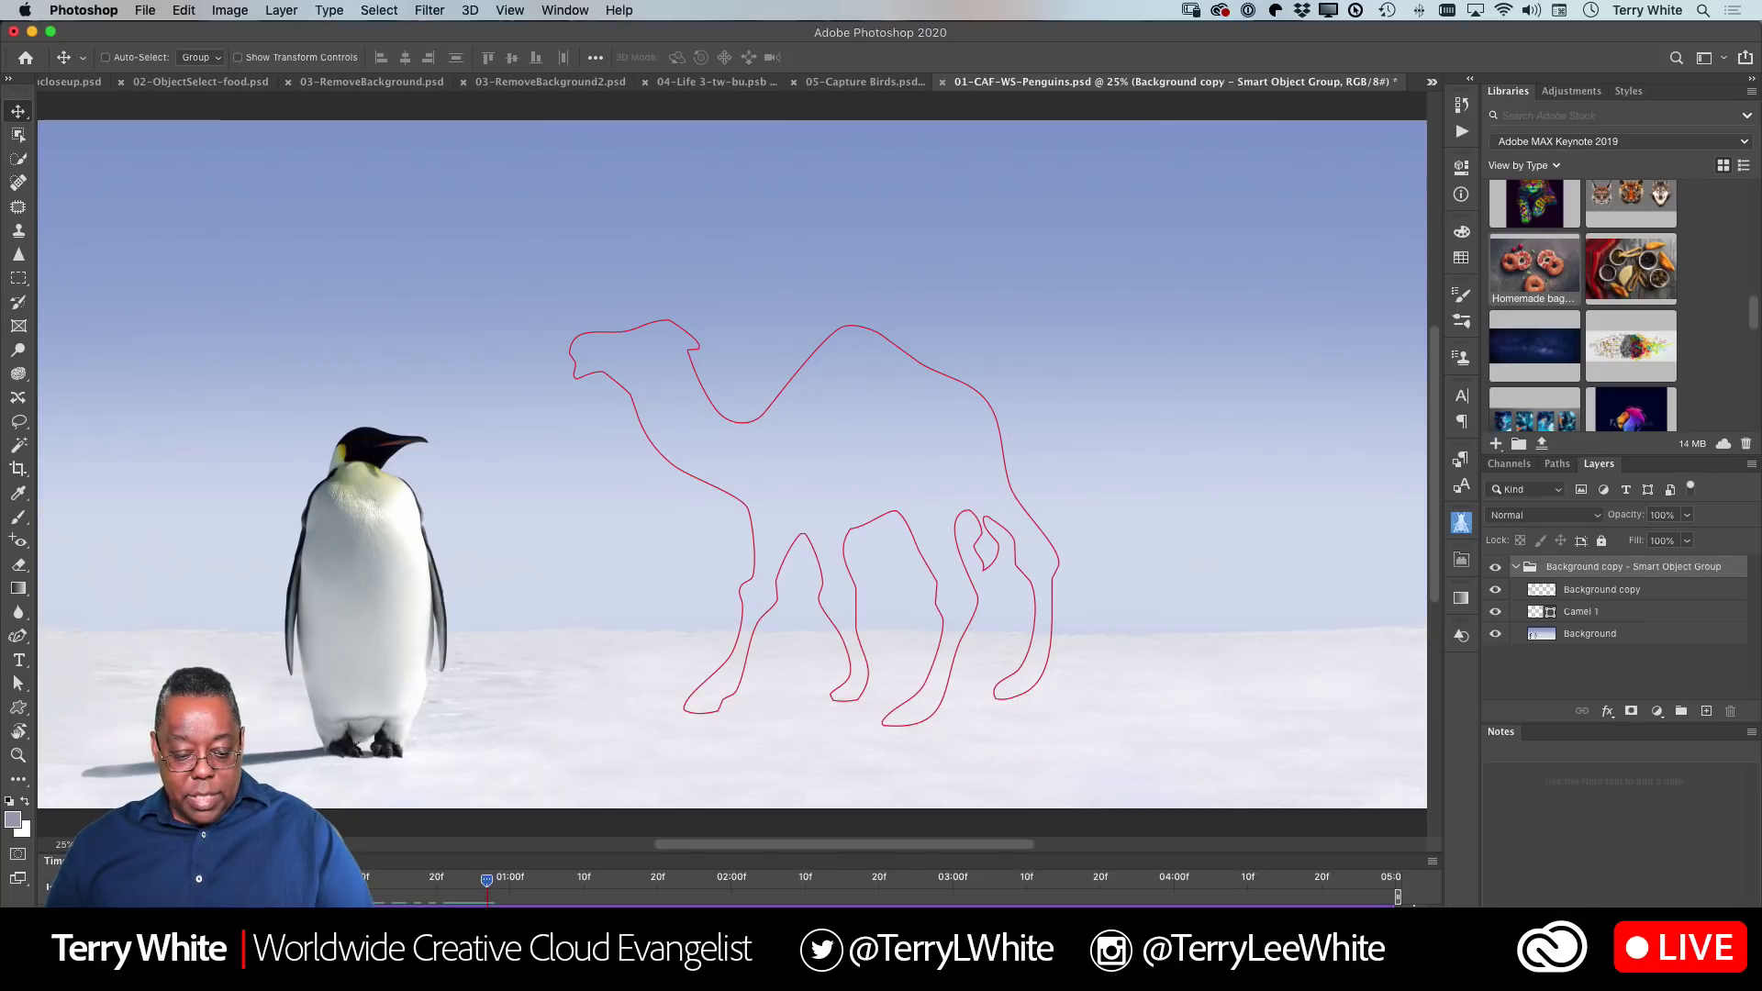
left_click(1580, 611)
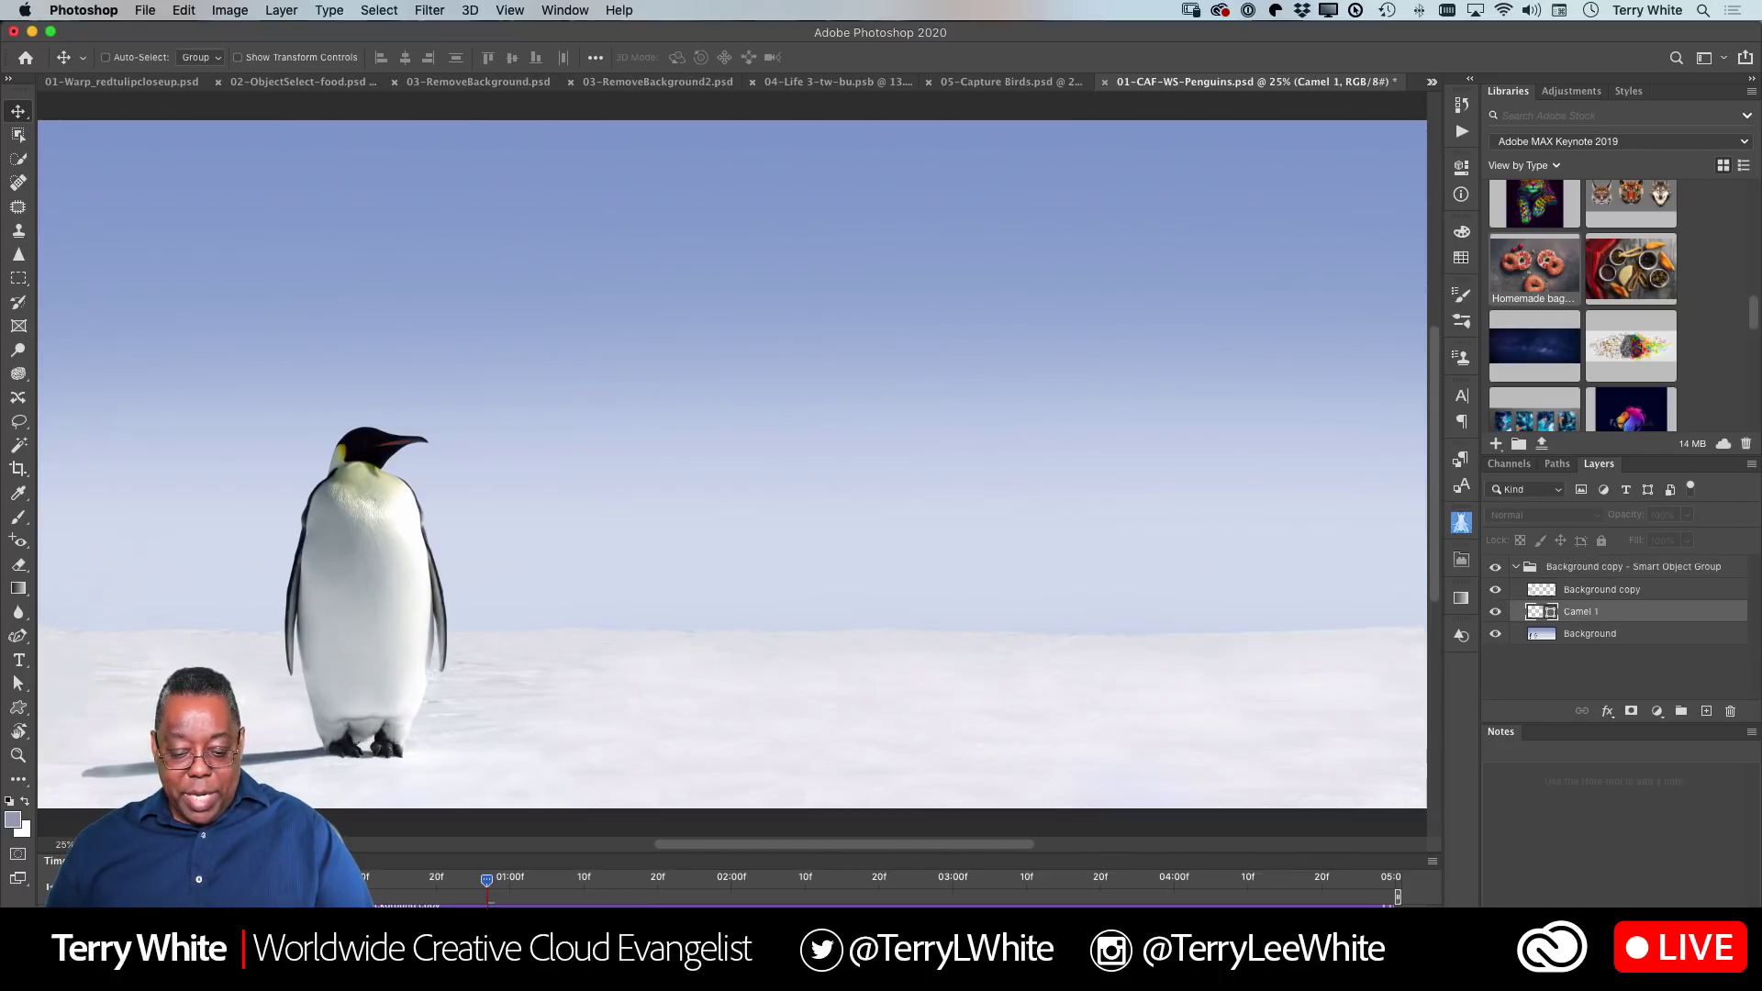
Scrub the timeline to between 02:00f and 10f, return to the beginning, and play the animation
left_click_drag(491, 889, 793, 896)
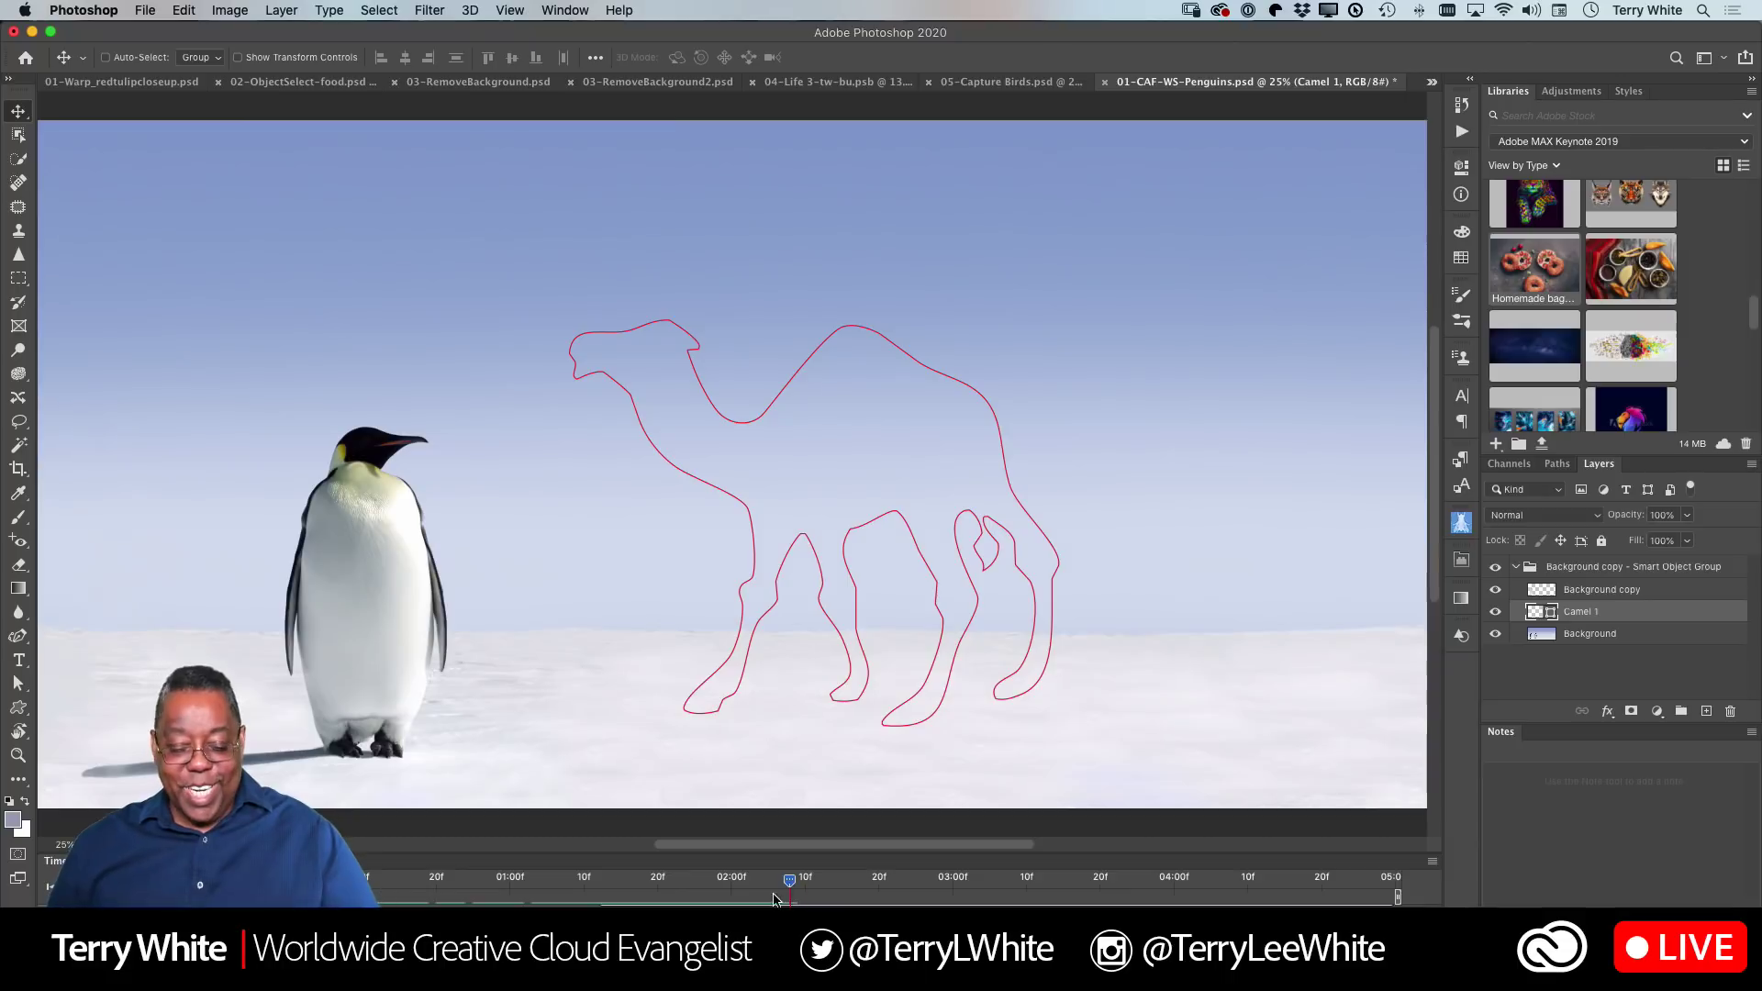
left_click_drag(790, 882, 317, 887)
key("space")
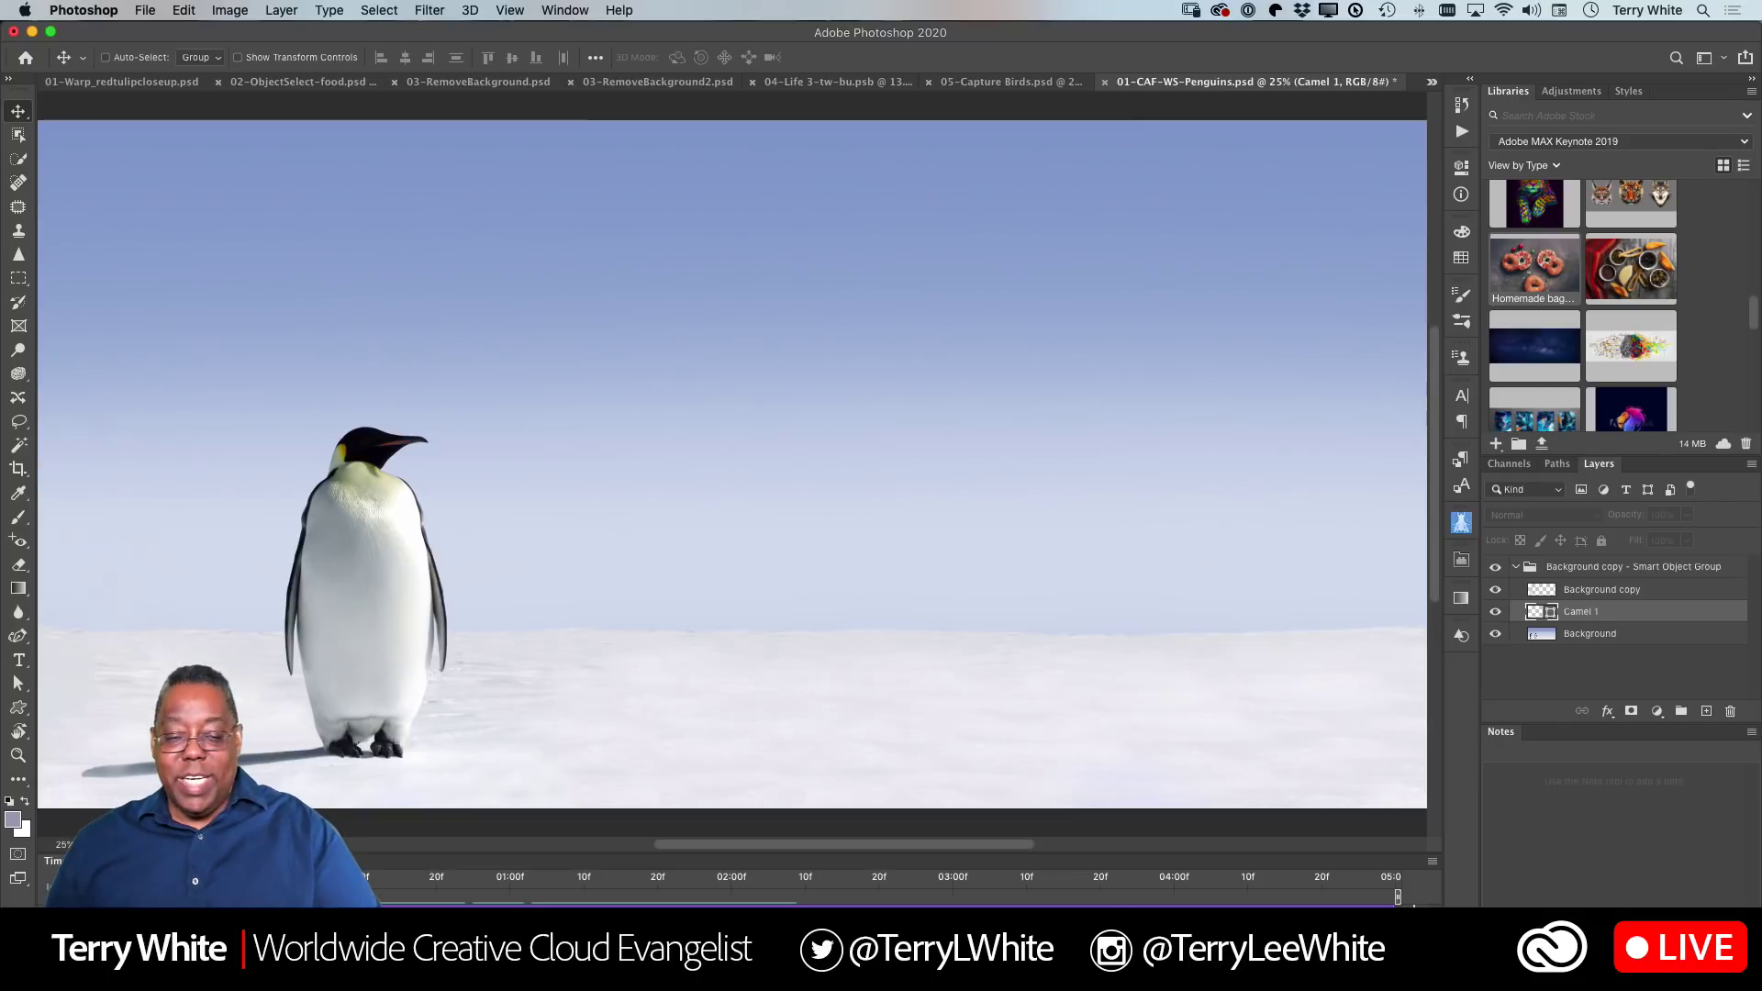
Examine the file formats offered in Save for Web, keep JPEG, and cancel the export
left_click(151, 10)
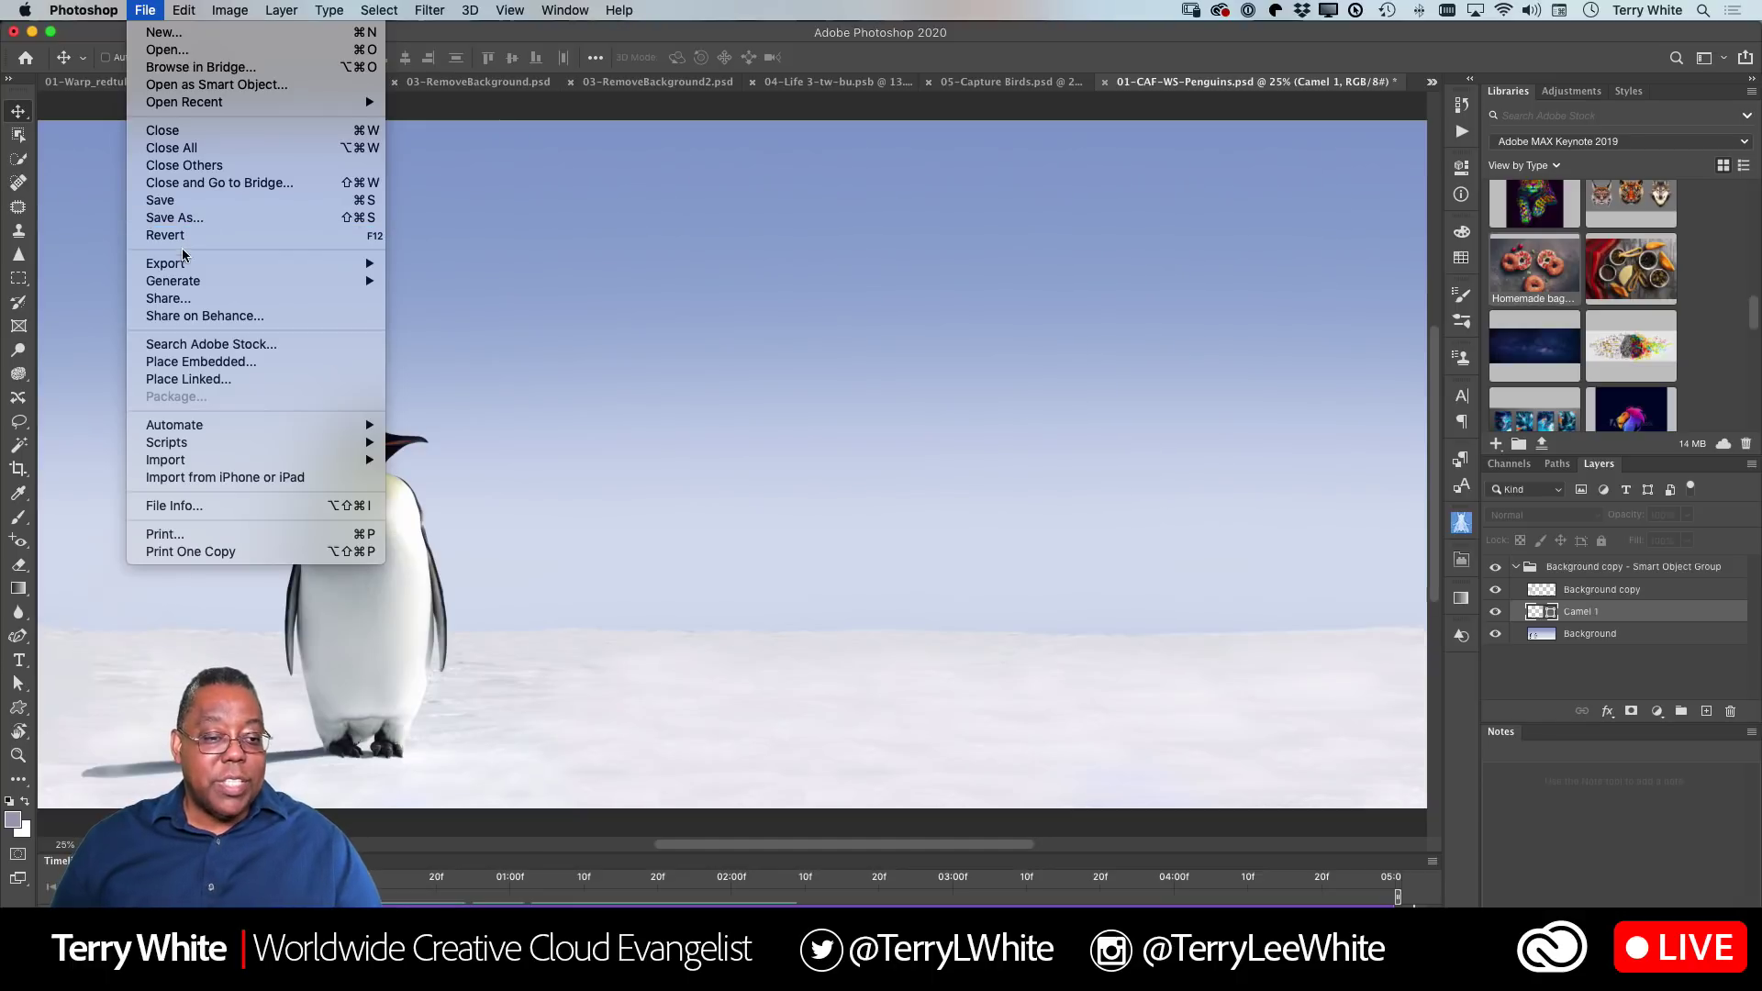
mouse_move(183, 263)
left_click(534, 338)
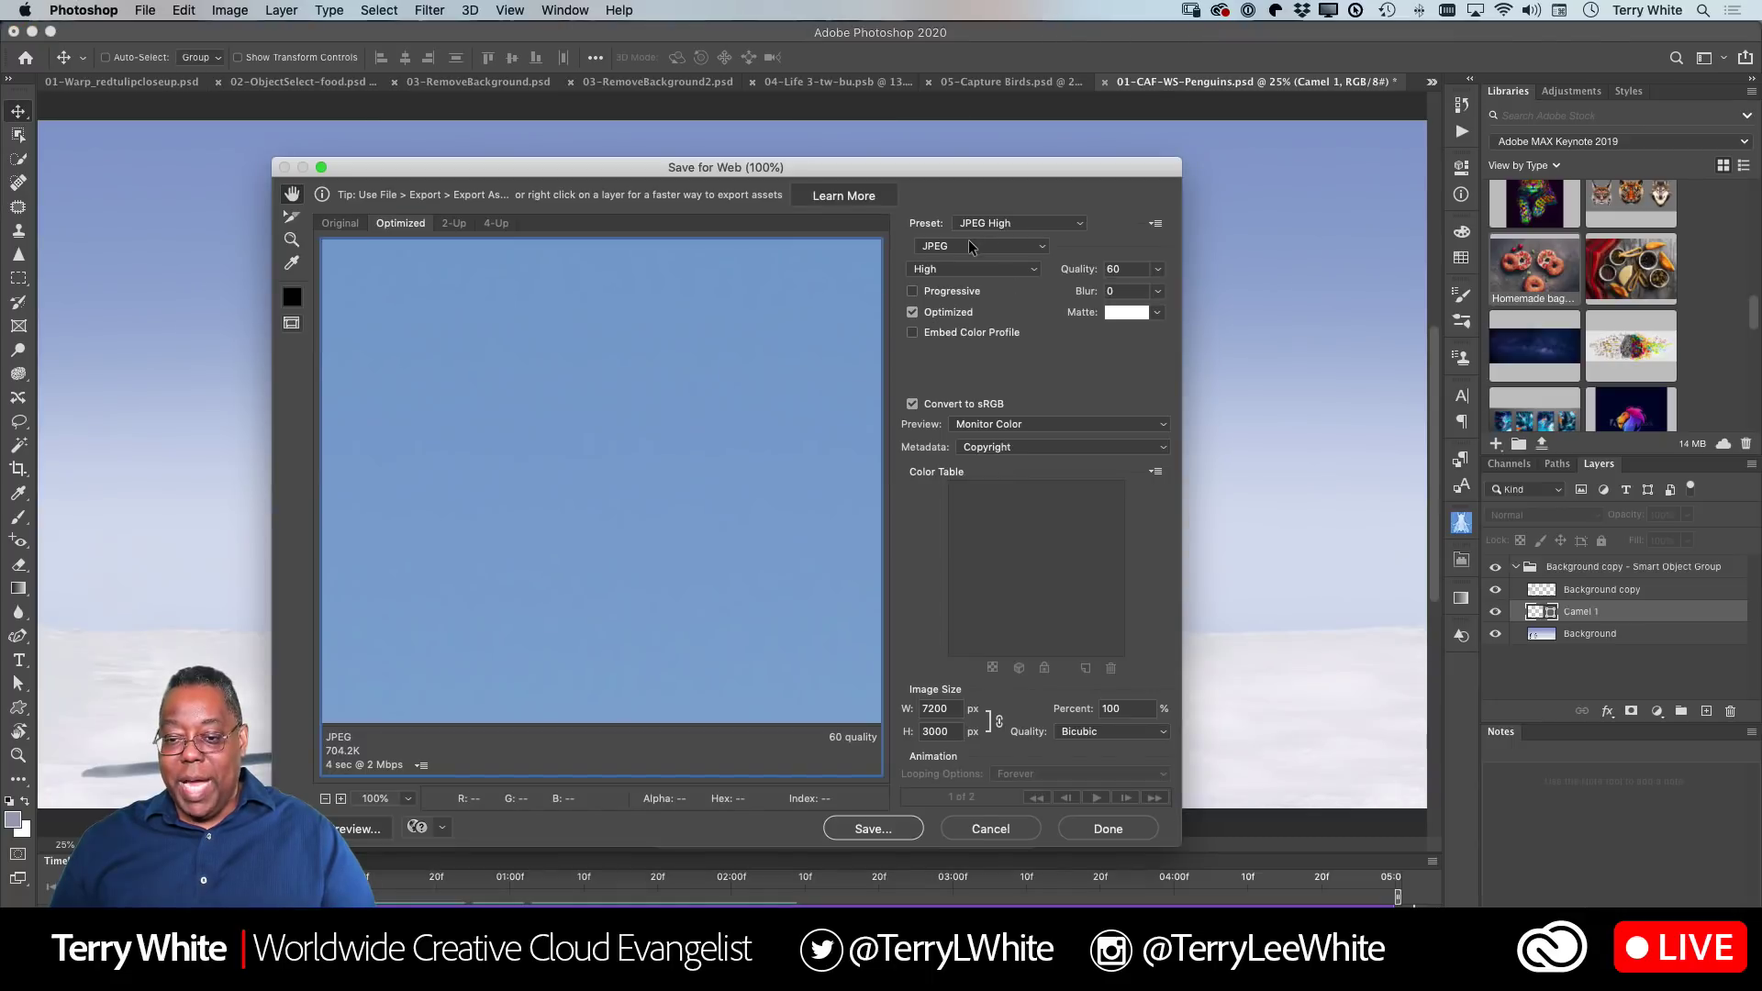
left_click(969, 246)
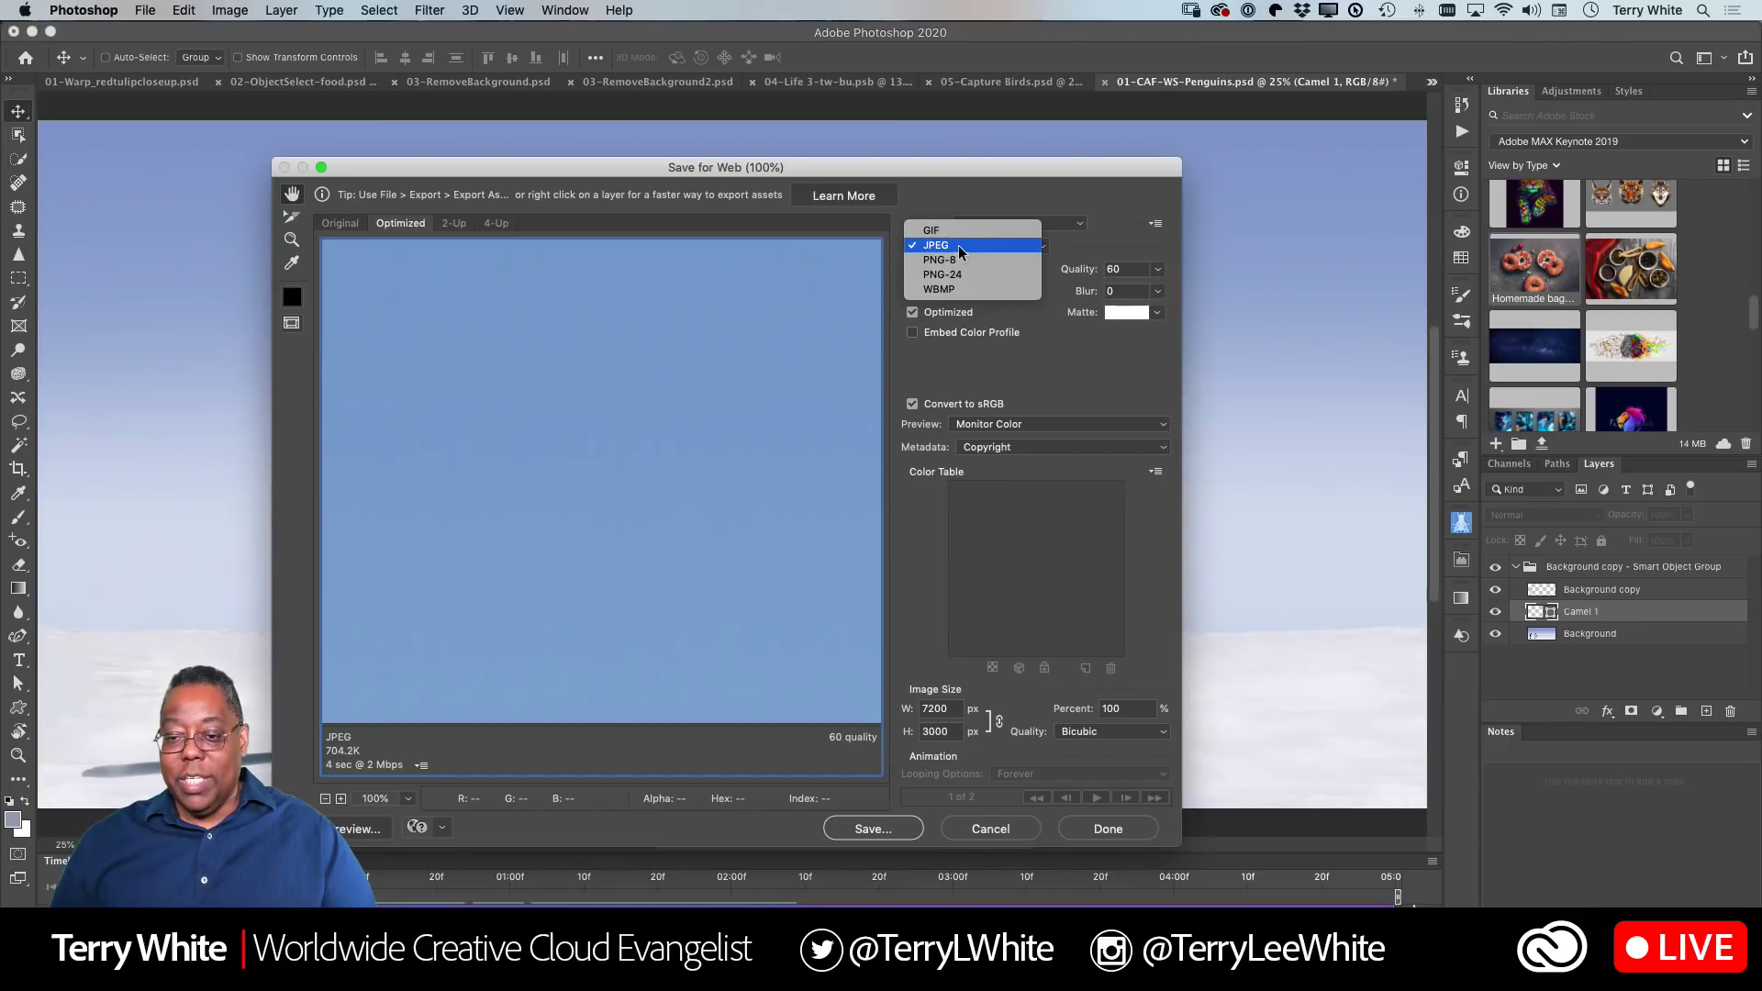
left_click(959, 246)
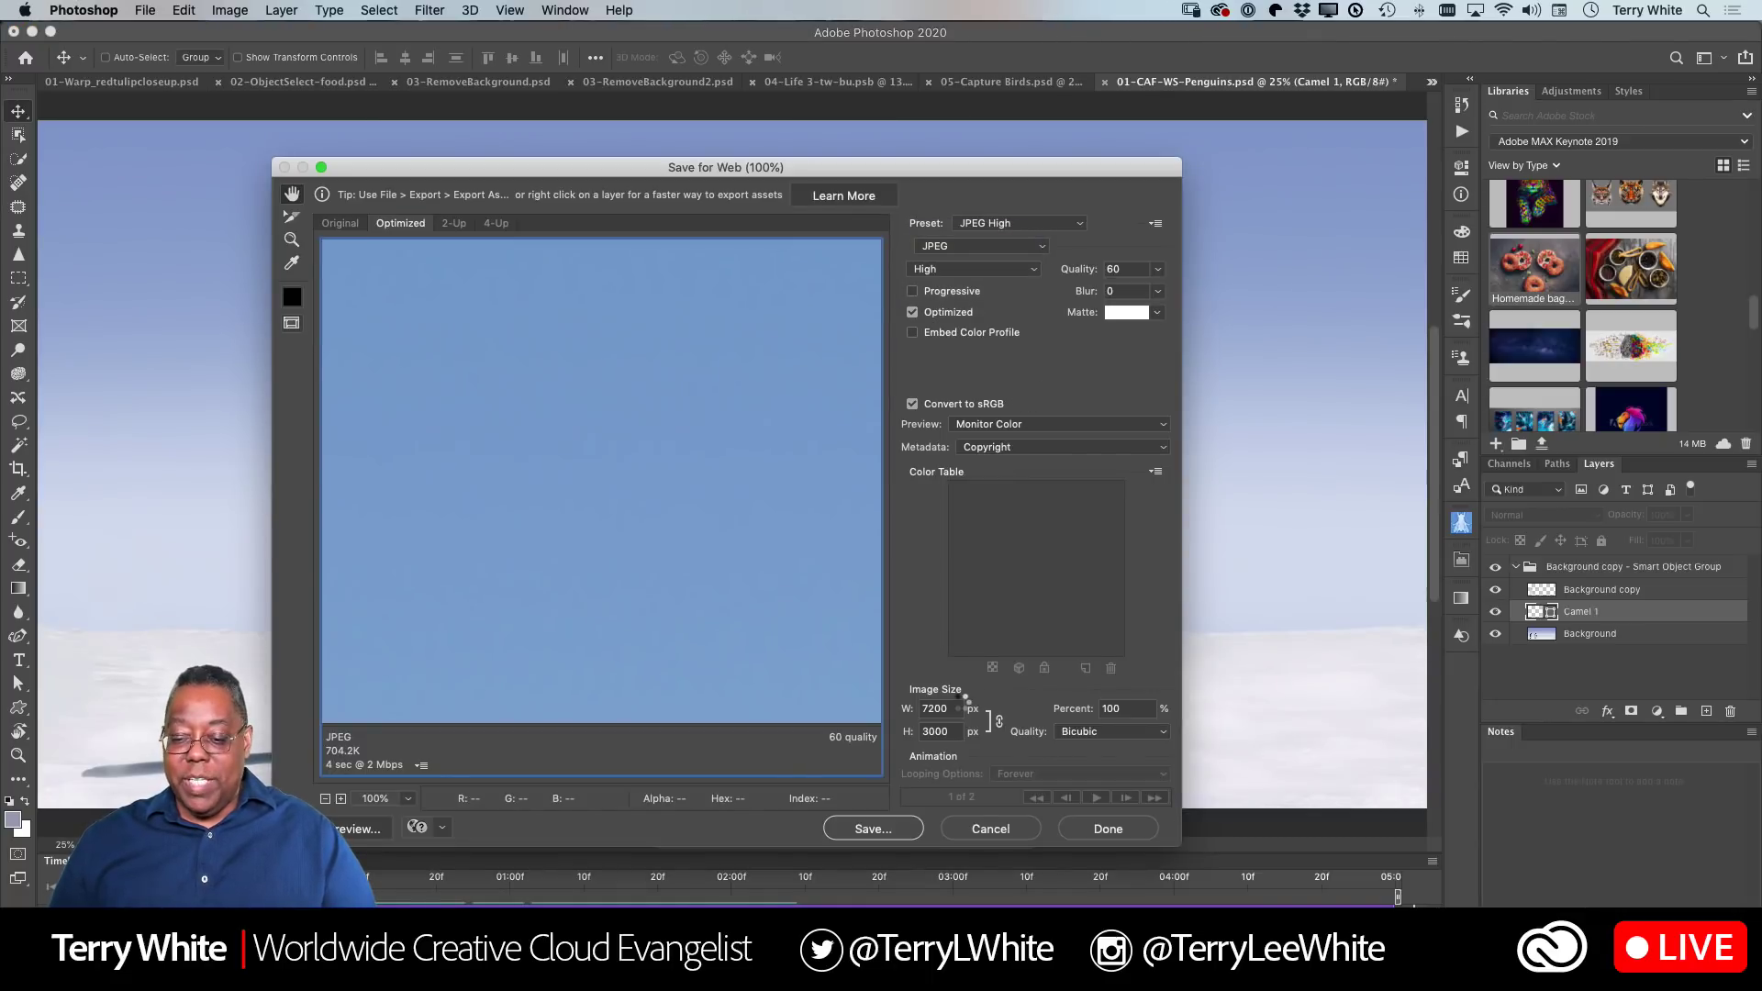
left_click(991, 828)
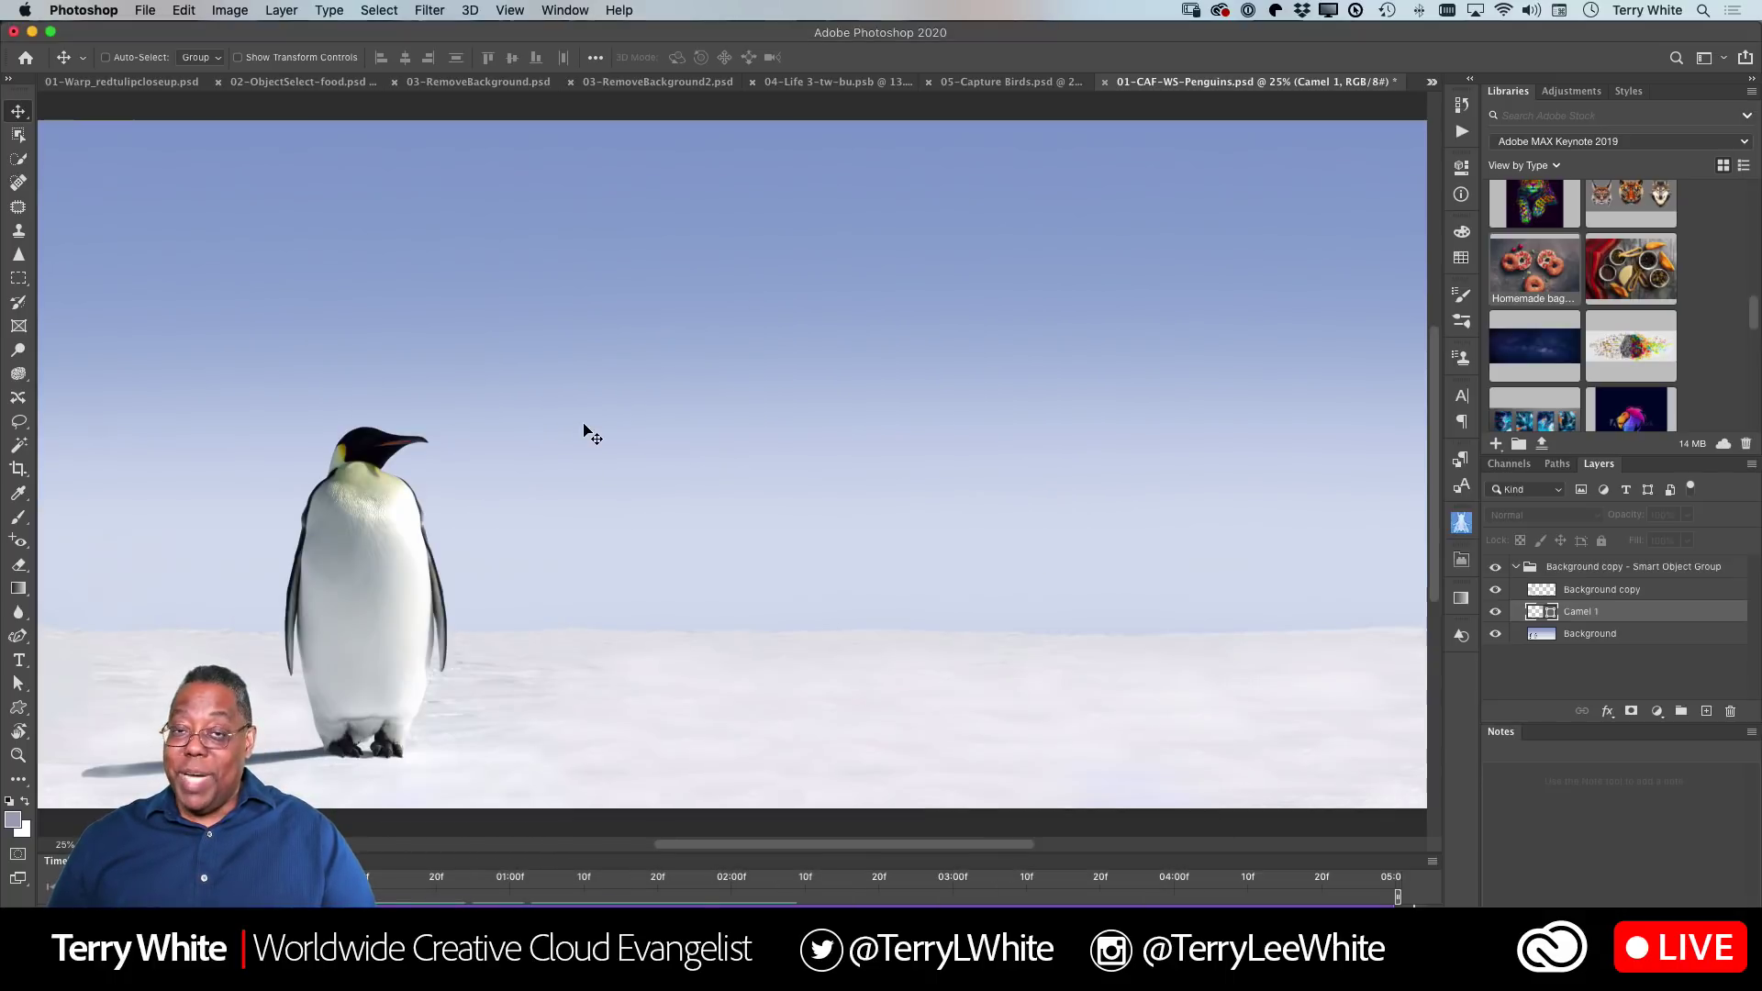
Save a copy of the penguin document on the computer's desktop in GIF format, up to the GIF save options
left_click(135, 10)
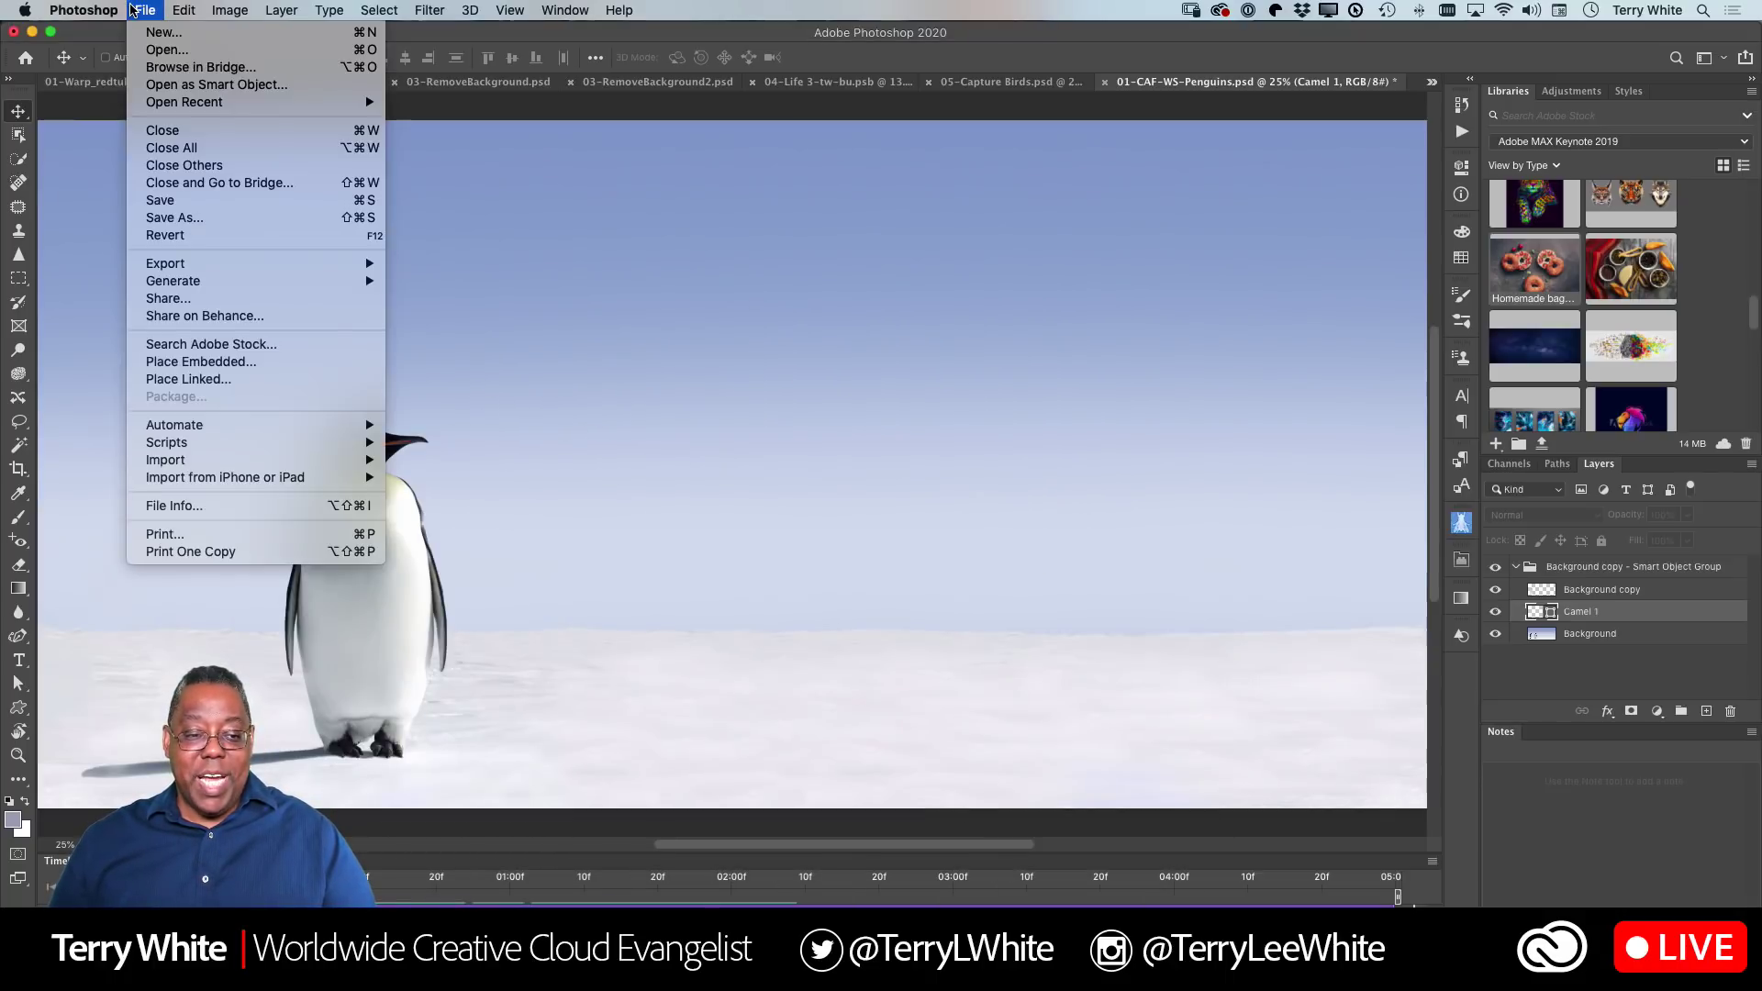
left_click(169, 219)
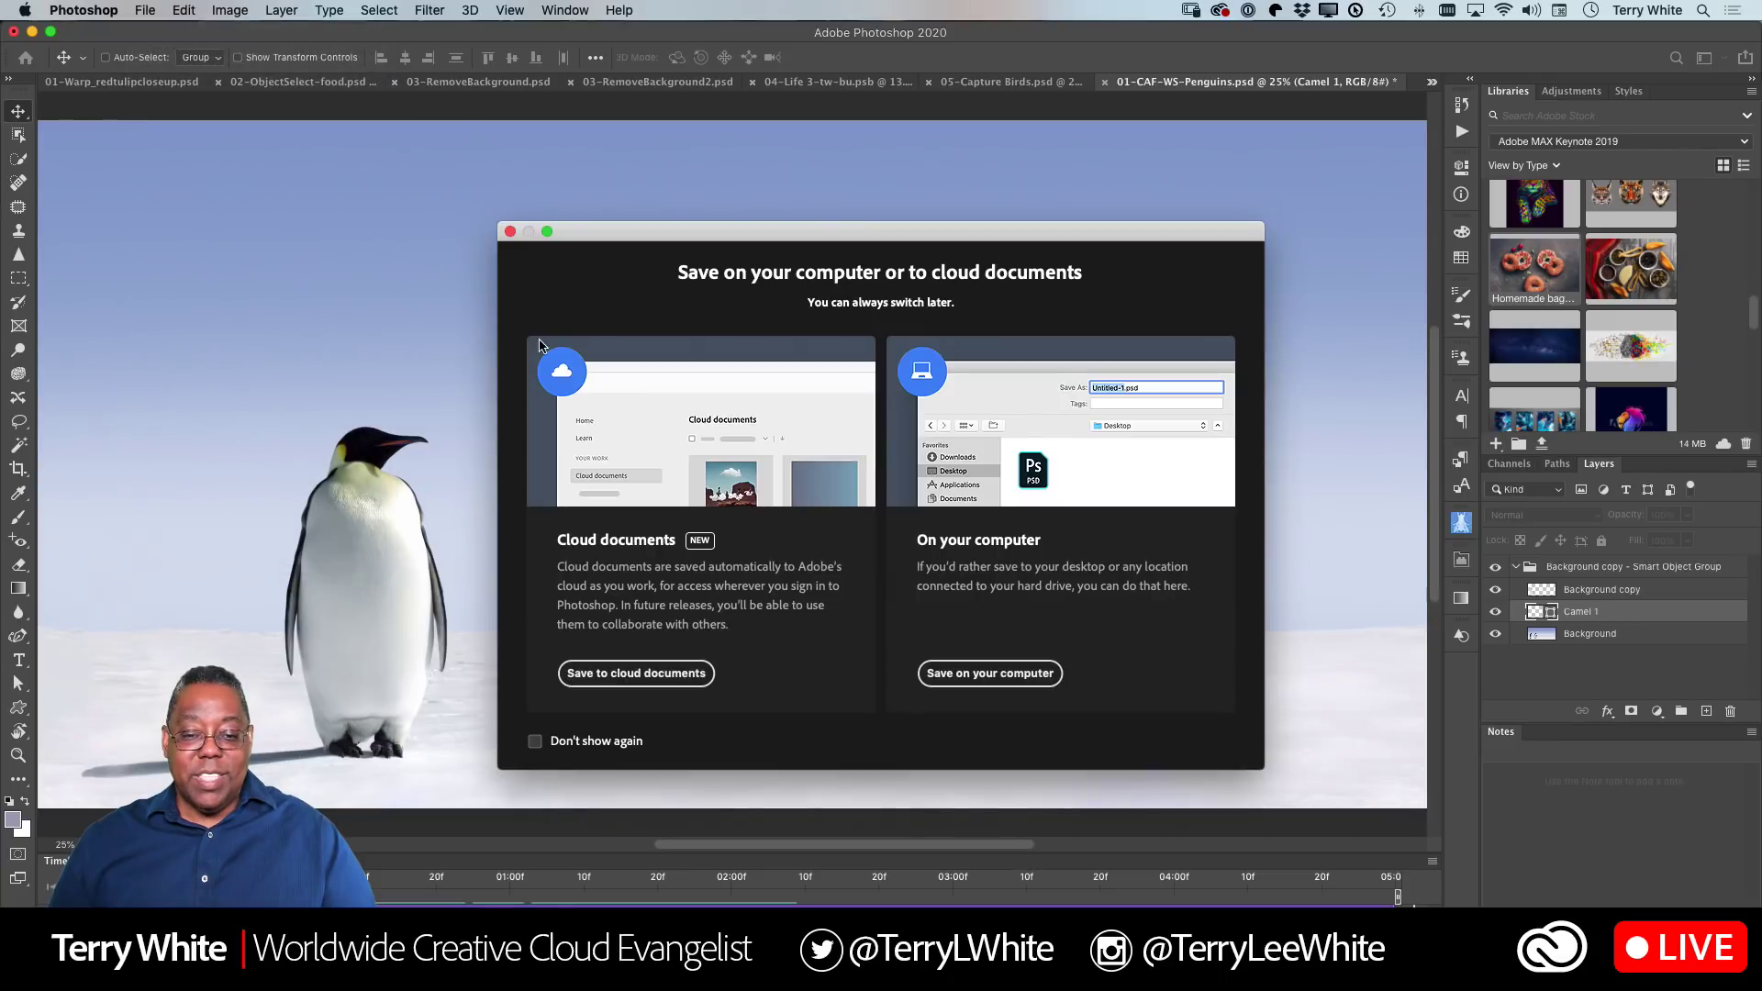
left_click(990, 672)
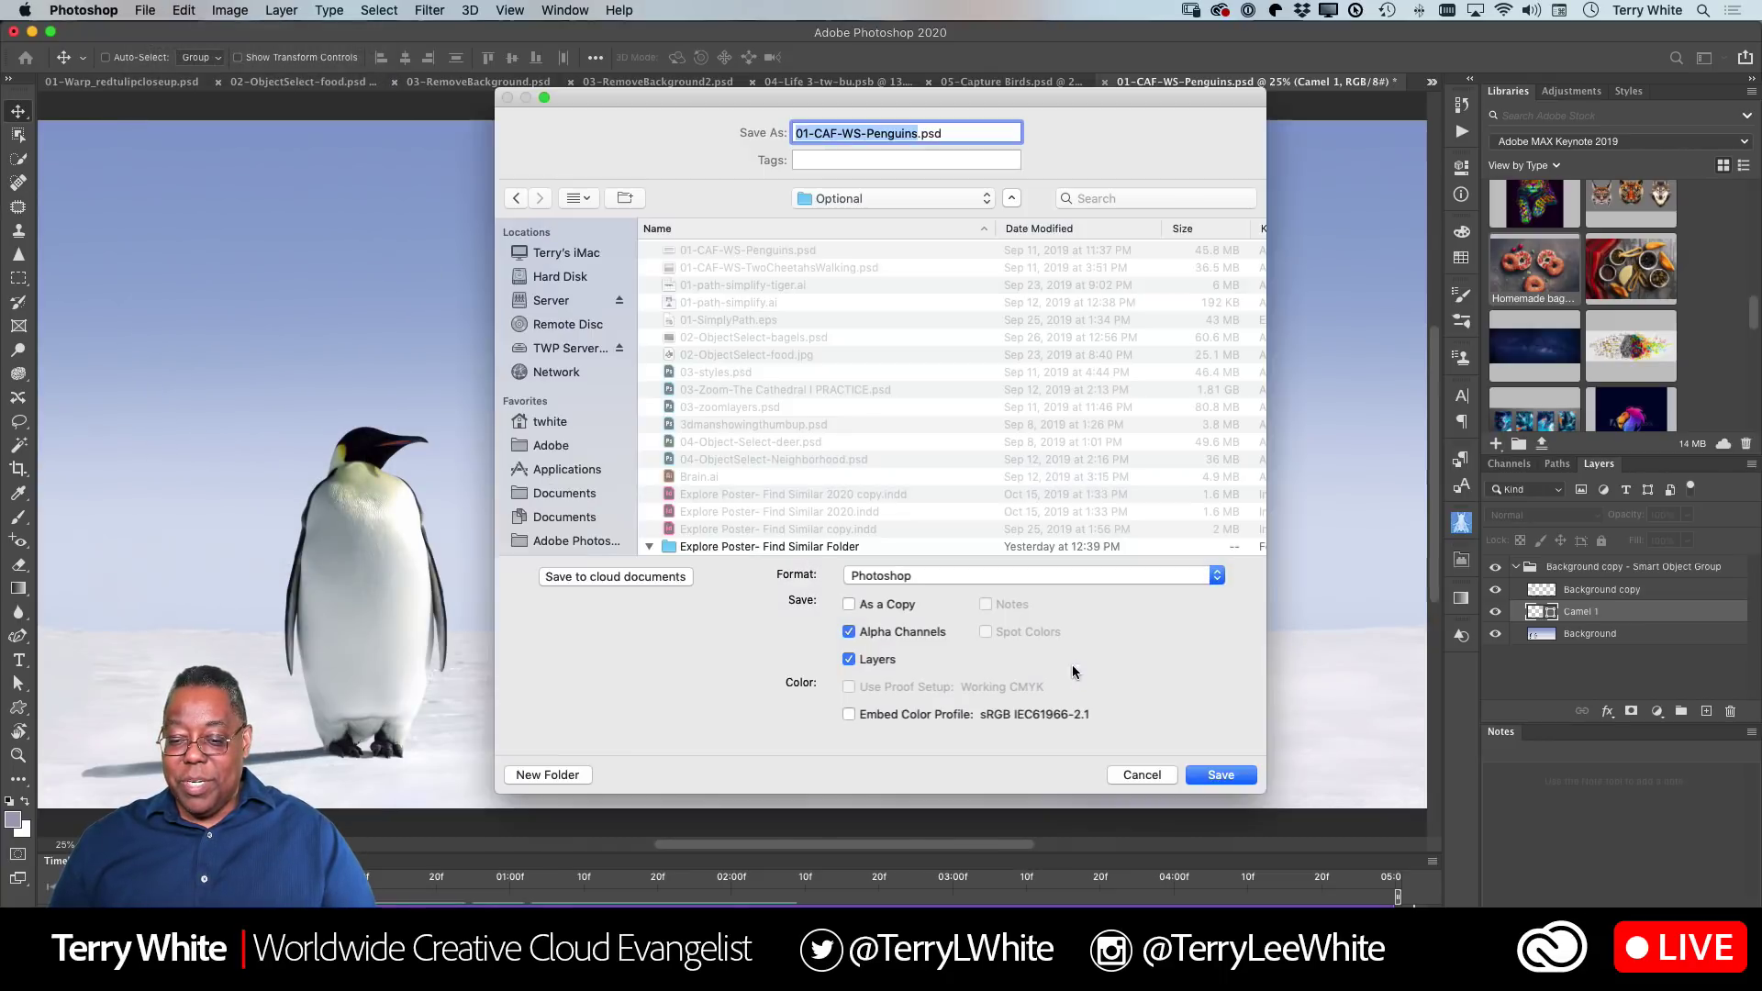
left_click(883, 576)
left_click(911, 658)
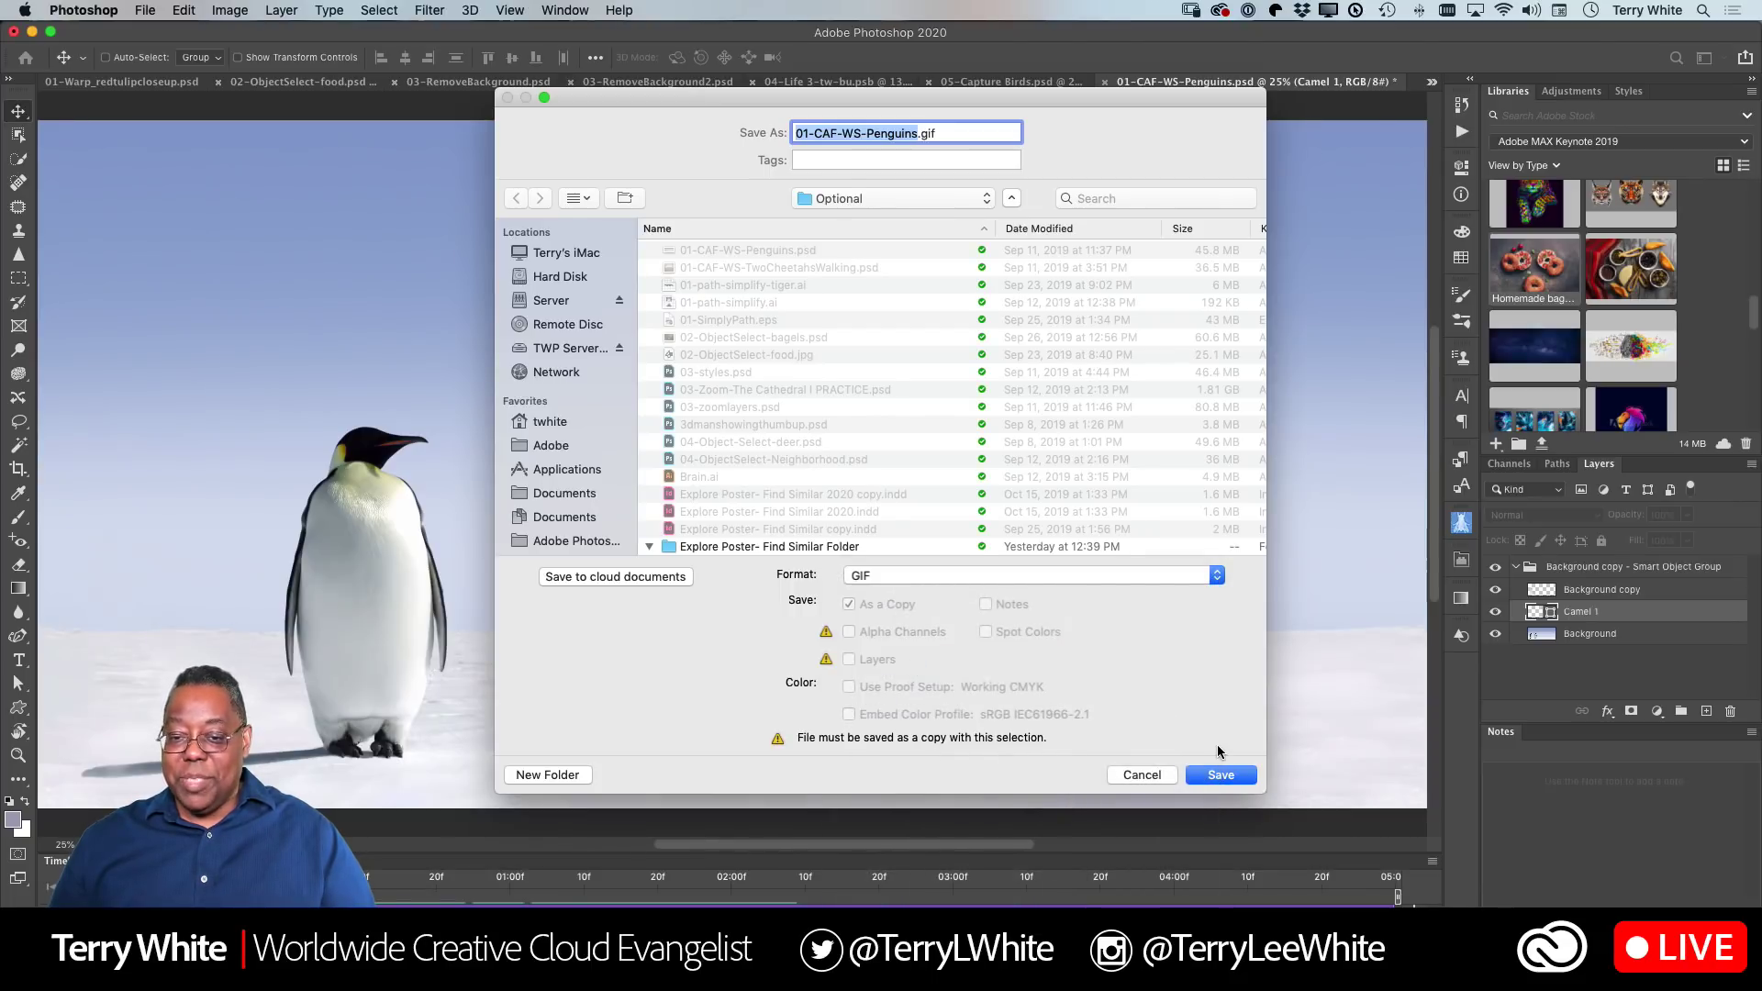
key("super+d")
left_click(1211, 772)
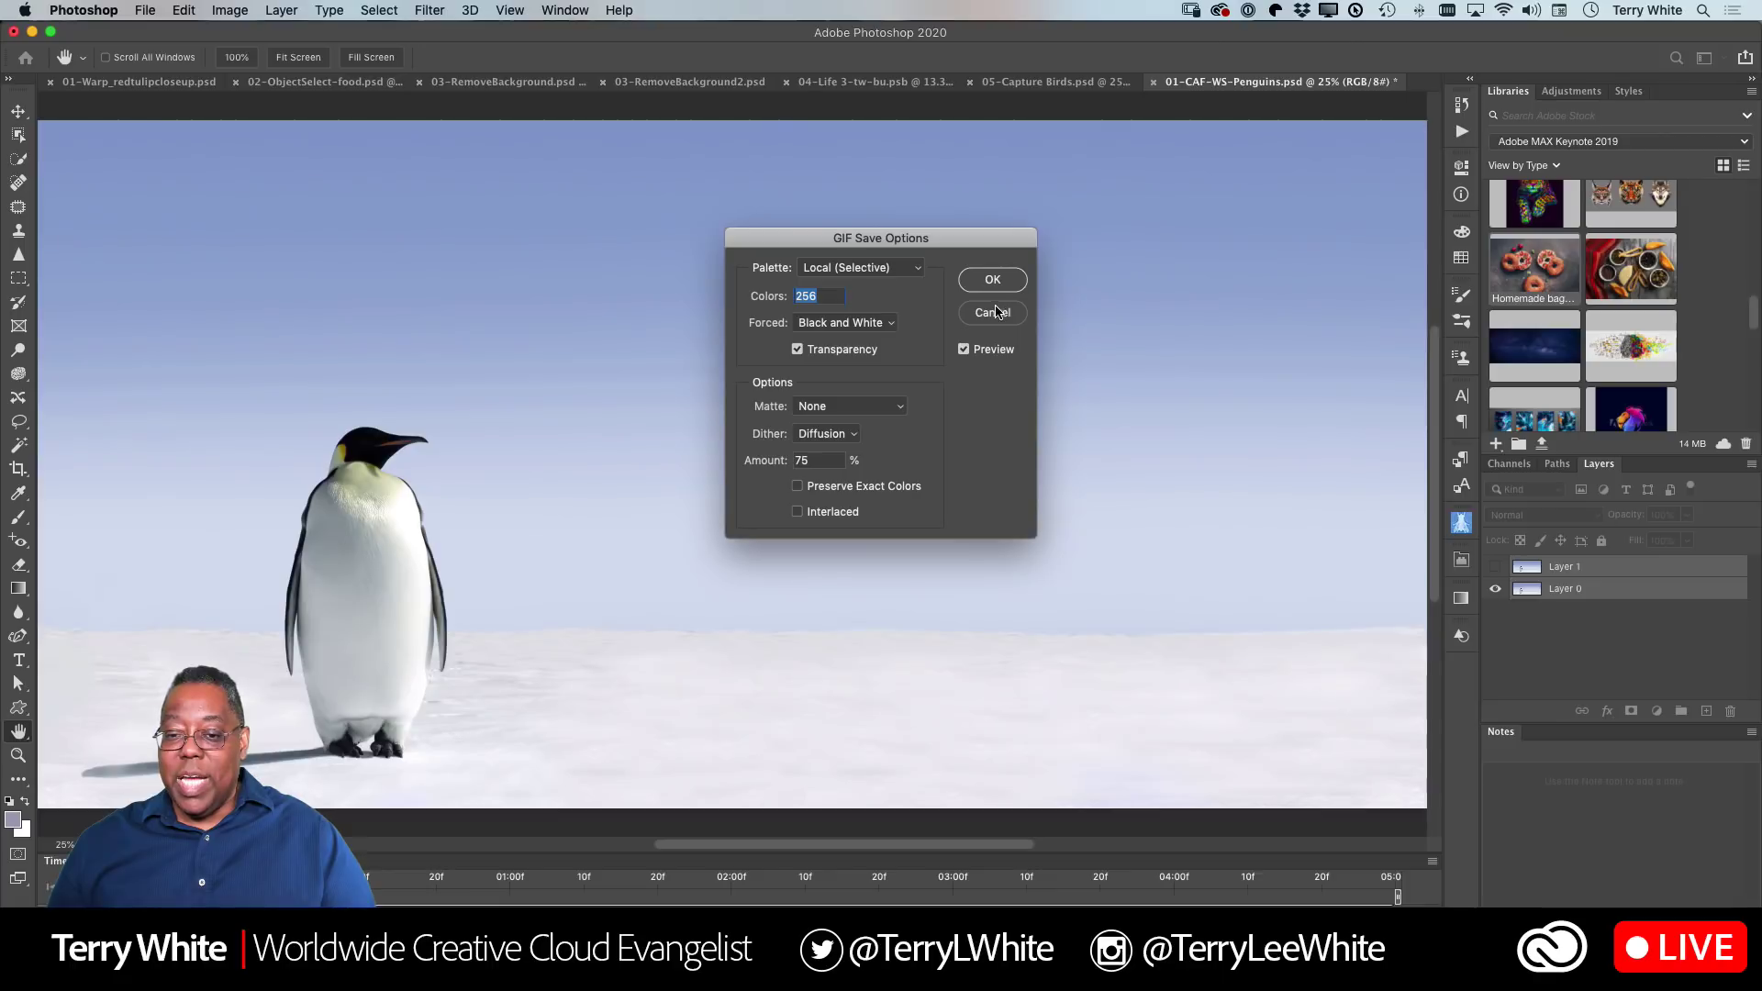
Choose the Web palette in the GIF save options, then cancel the GIF save
left_click(890, 270)
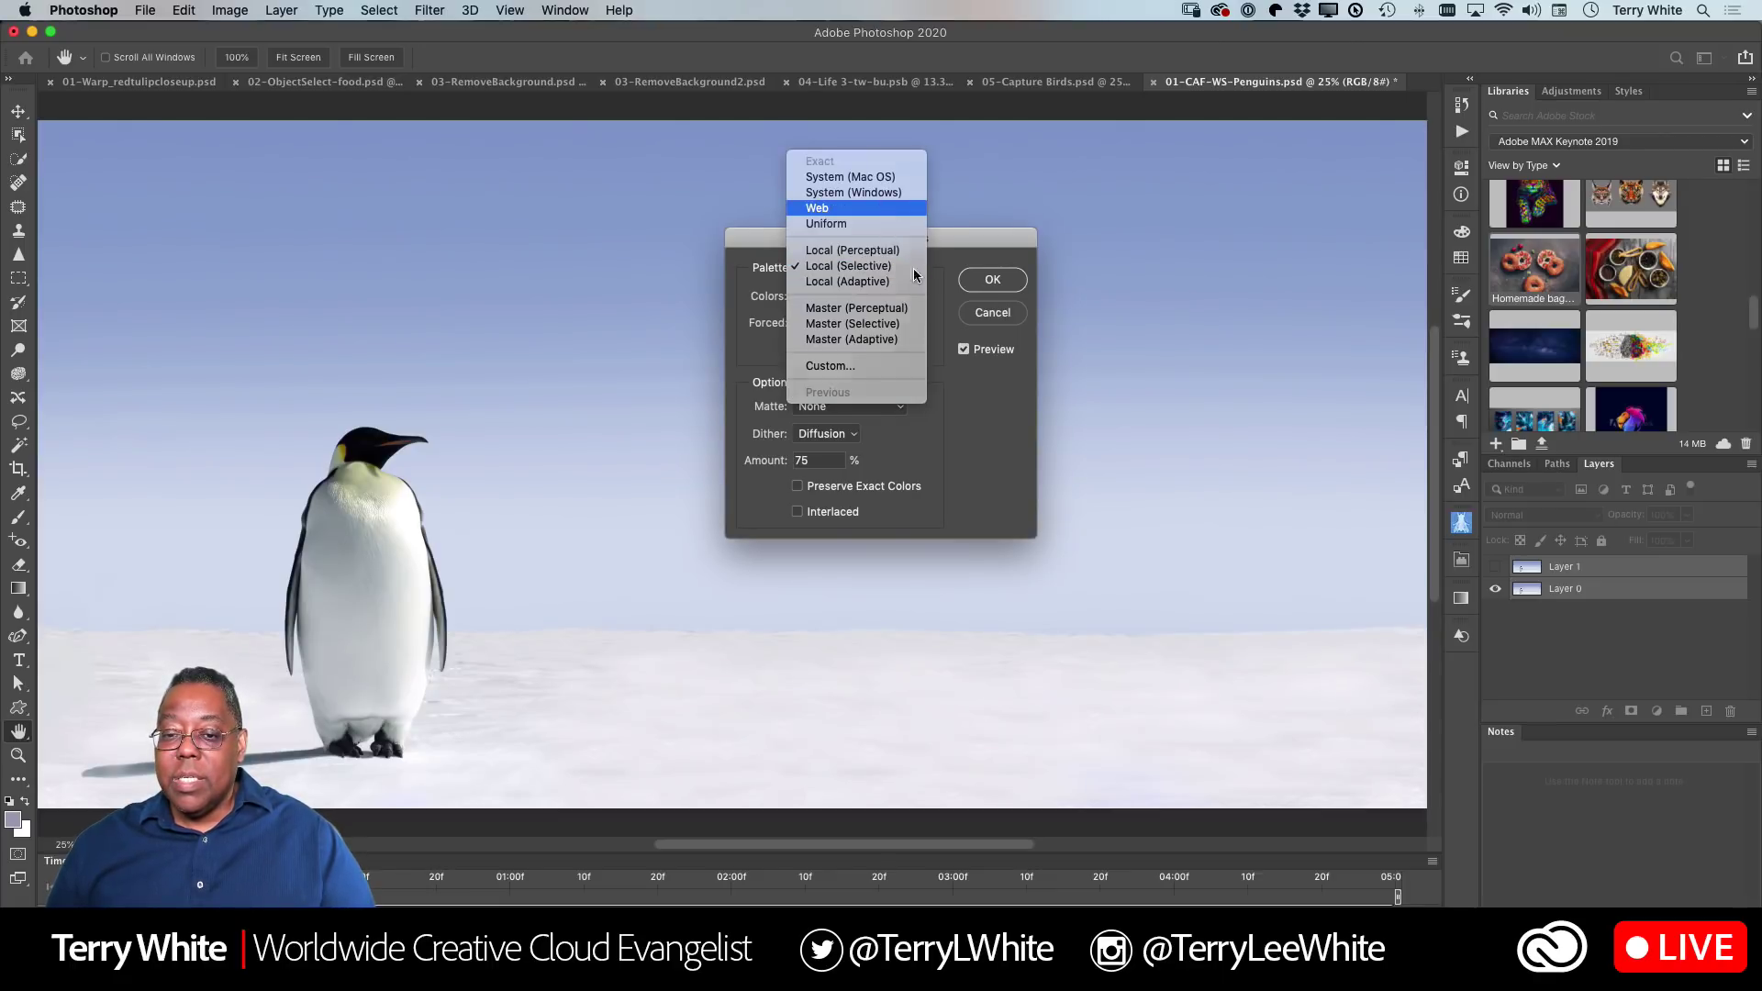
left_click(890, 208)
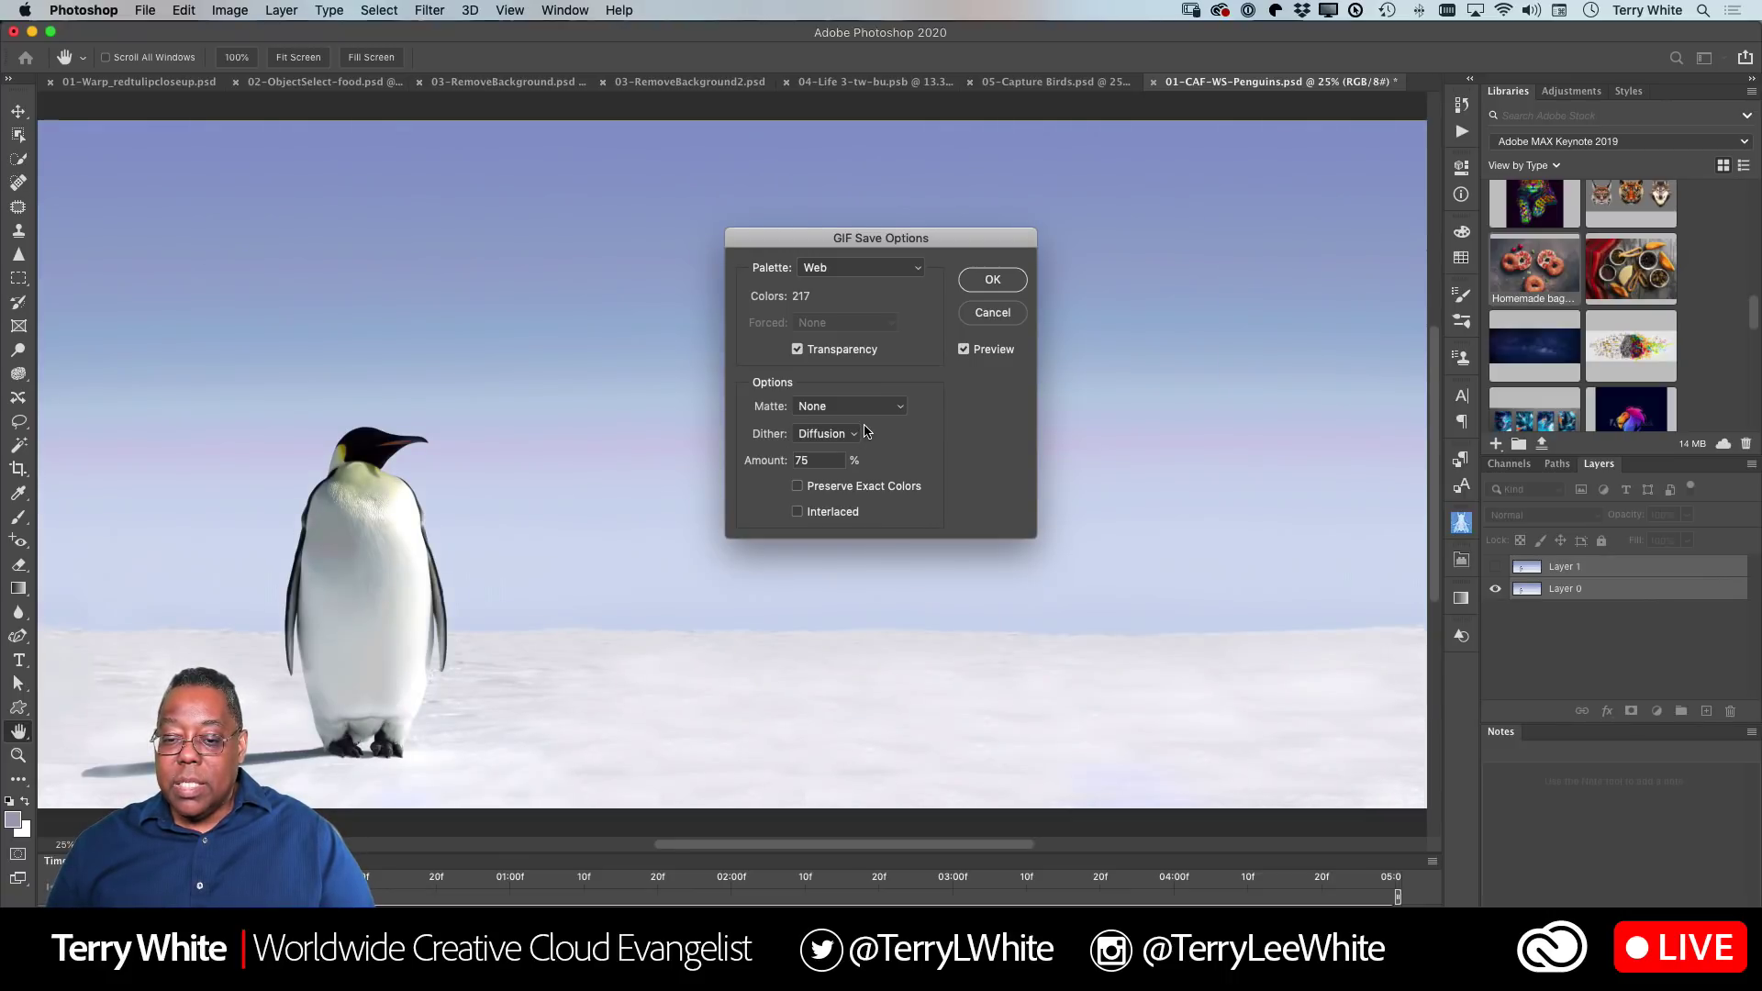
left_click(991, 312)
left_click(133, 9)
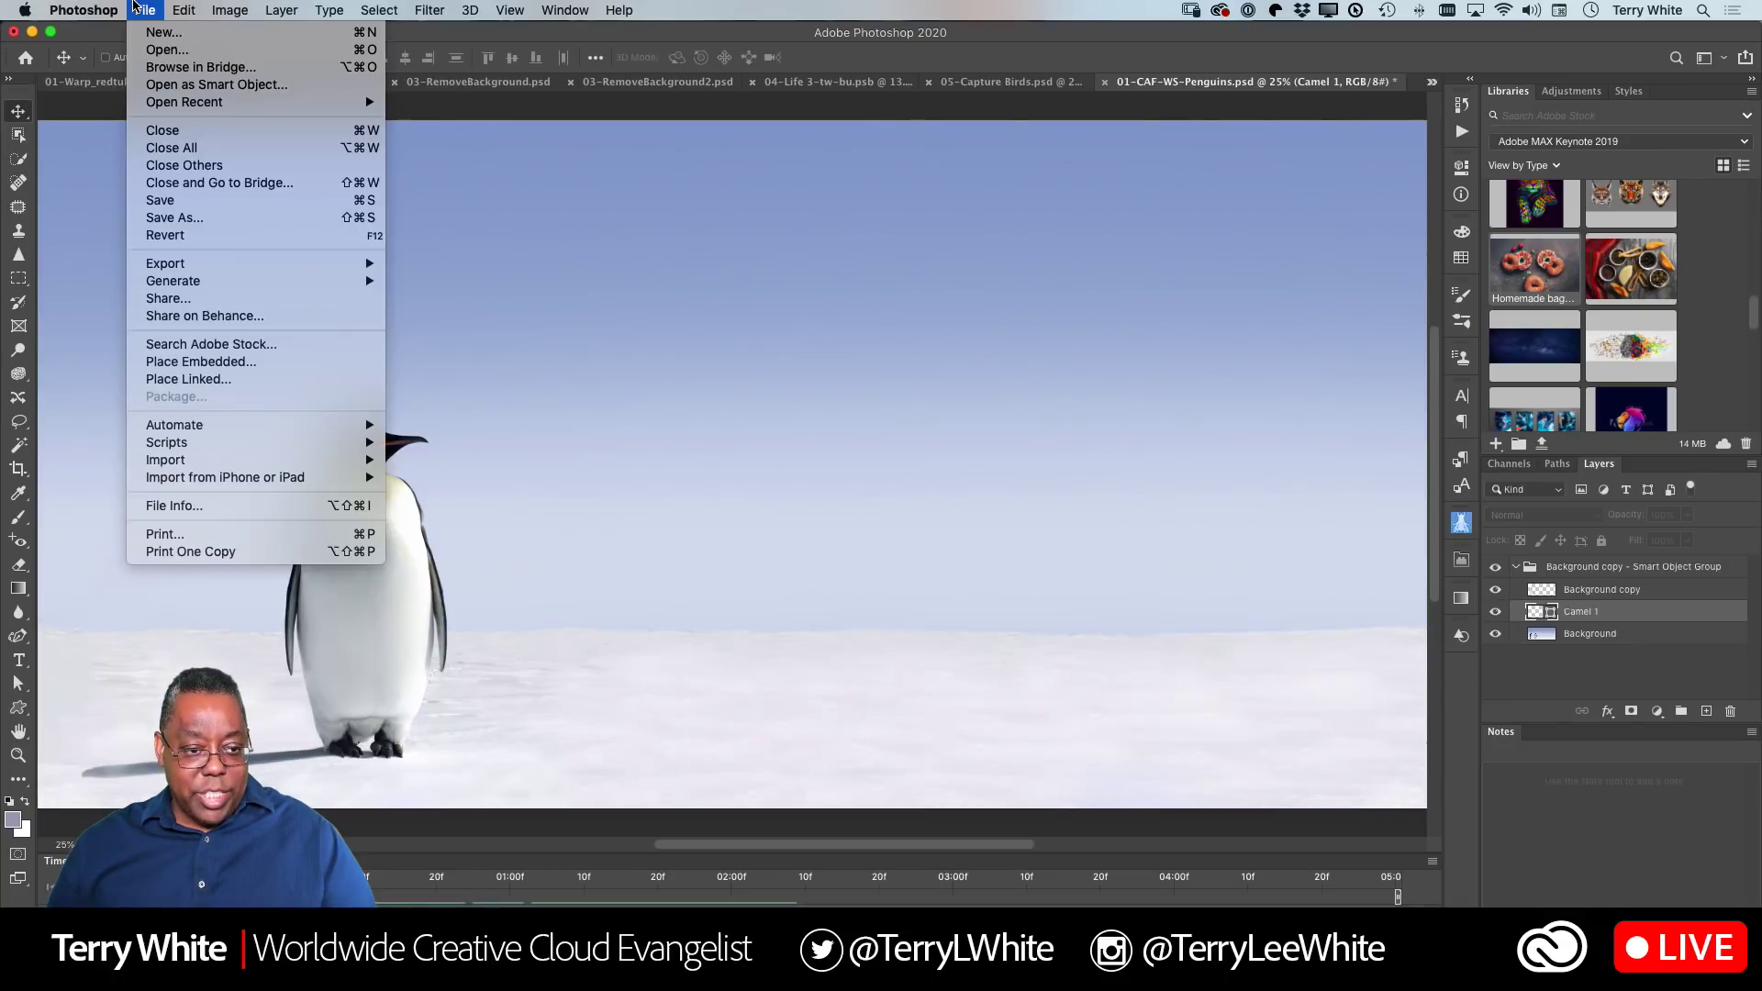
mouse_move(166, 266)
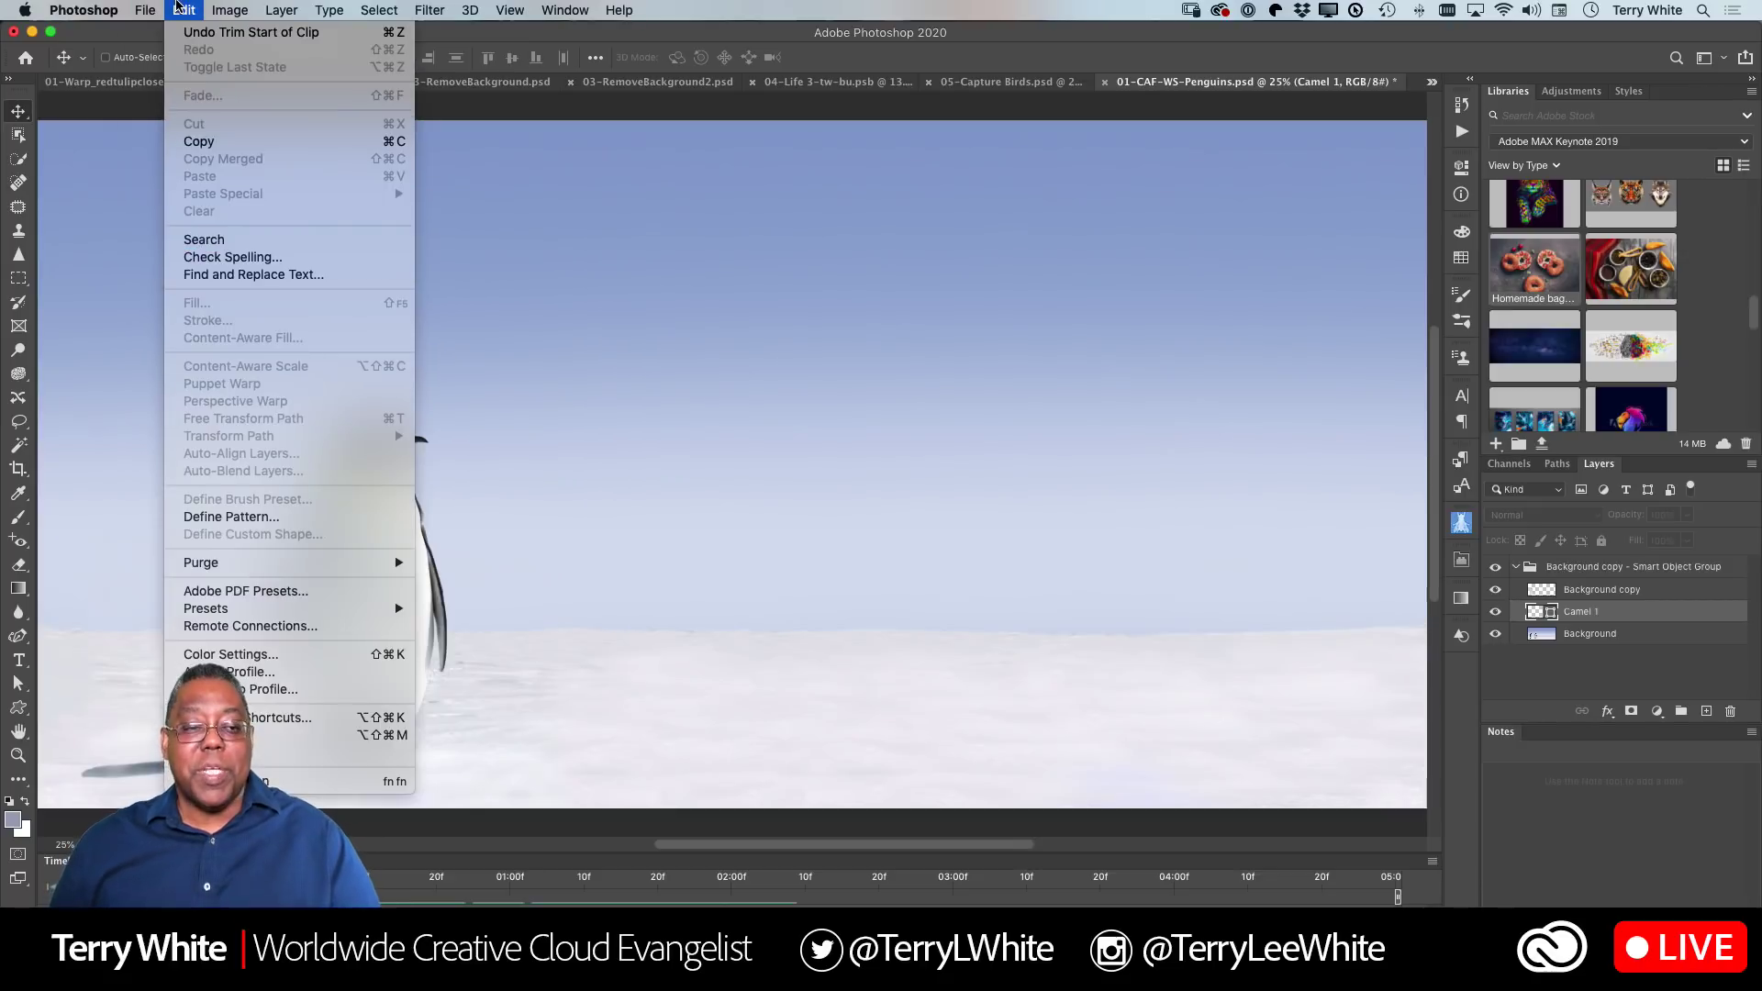
left_click(180, 9)
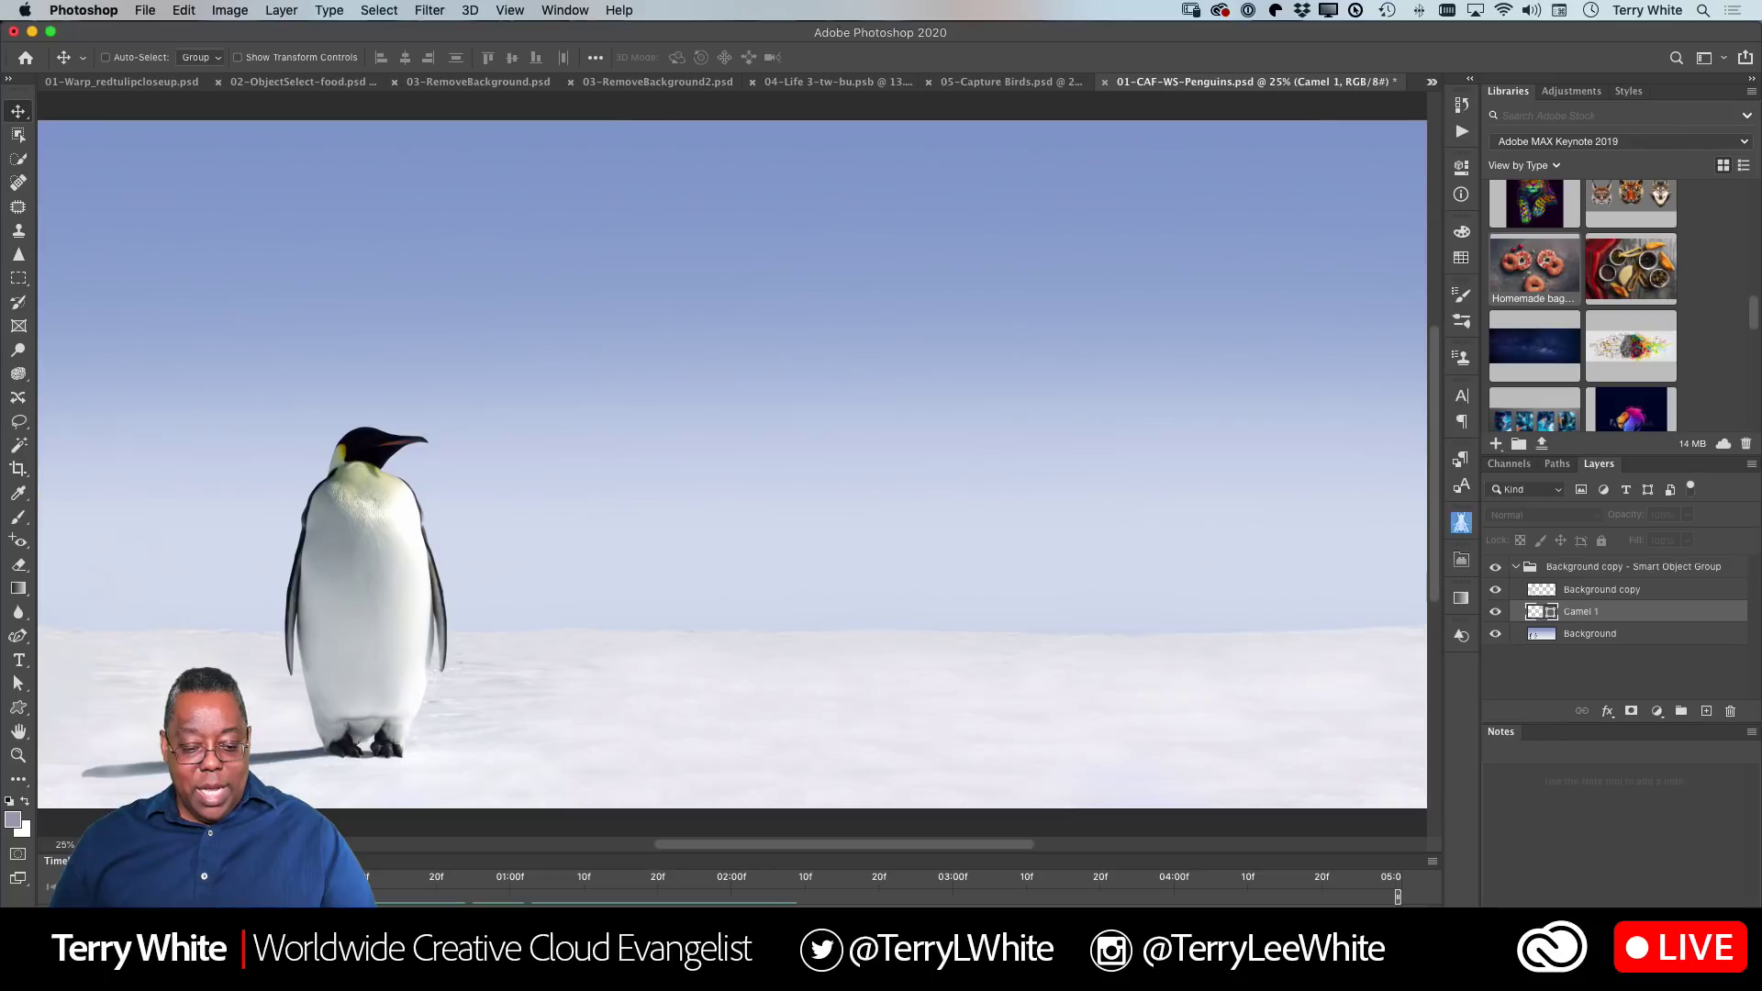
Collapse the Timeline panel and start saving the penguin document to cloud documents
double_click(76, 861)
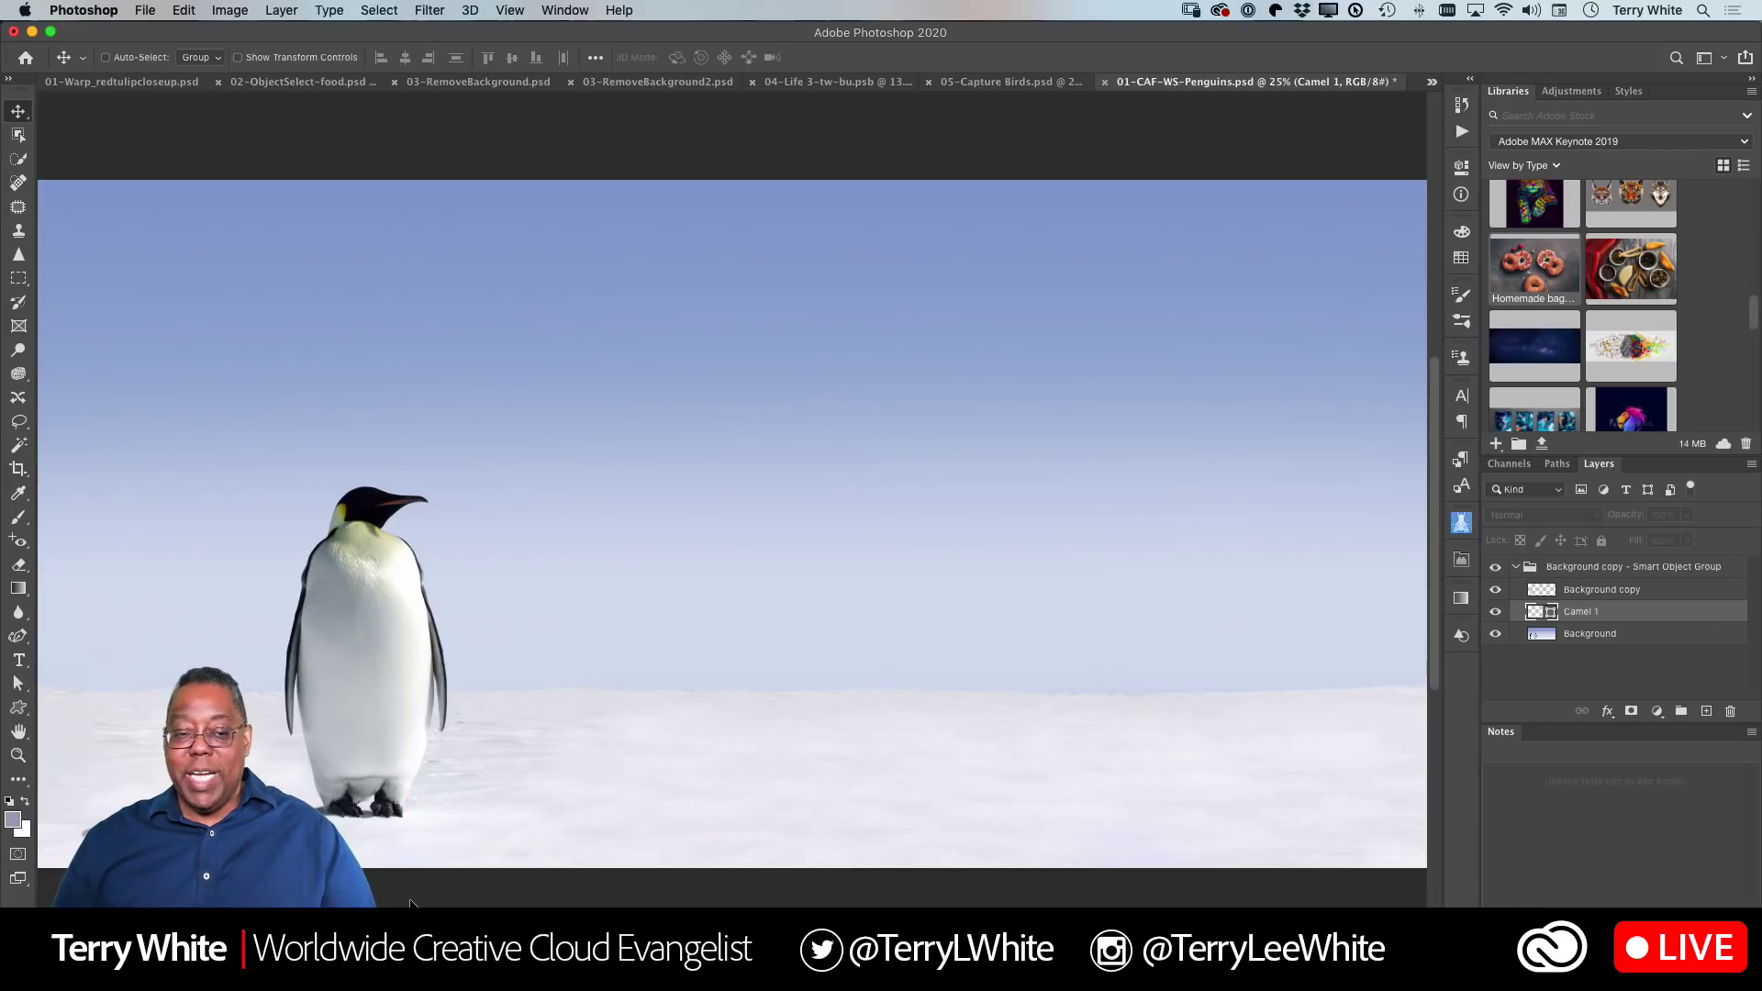
left_click(148, 11)
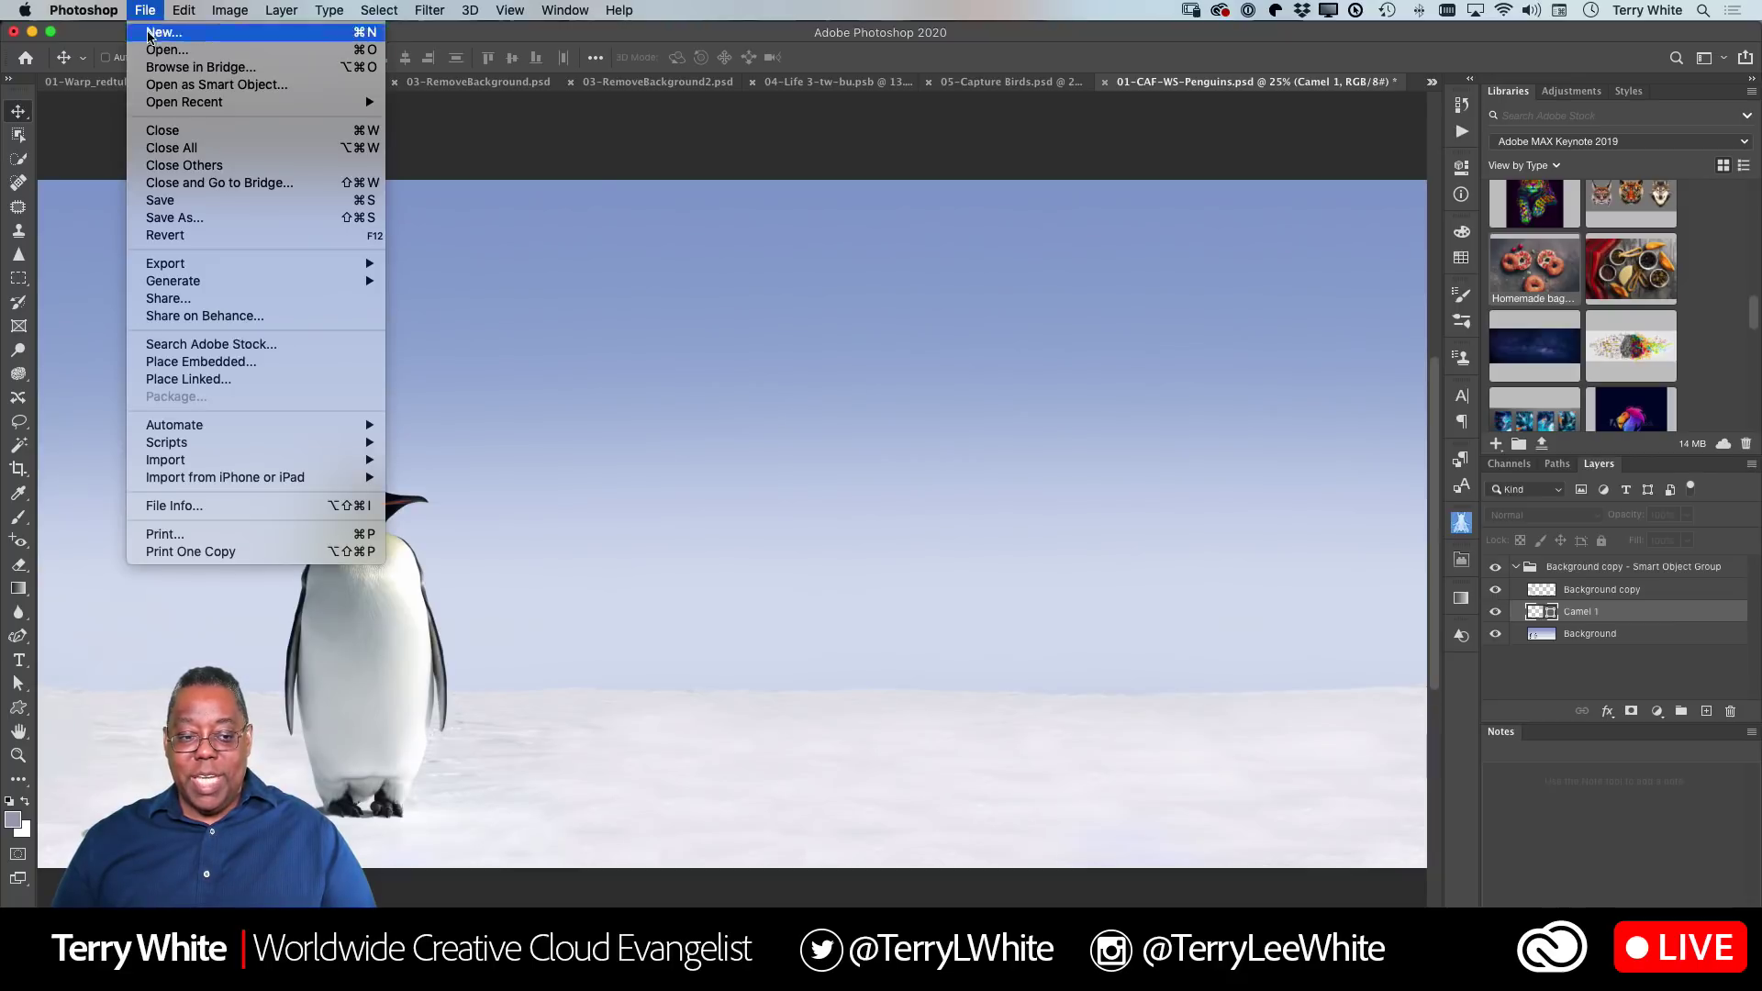
left_click(210, 226)
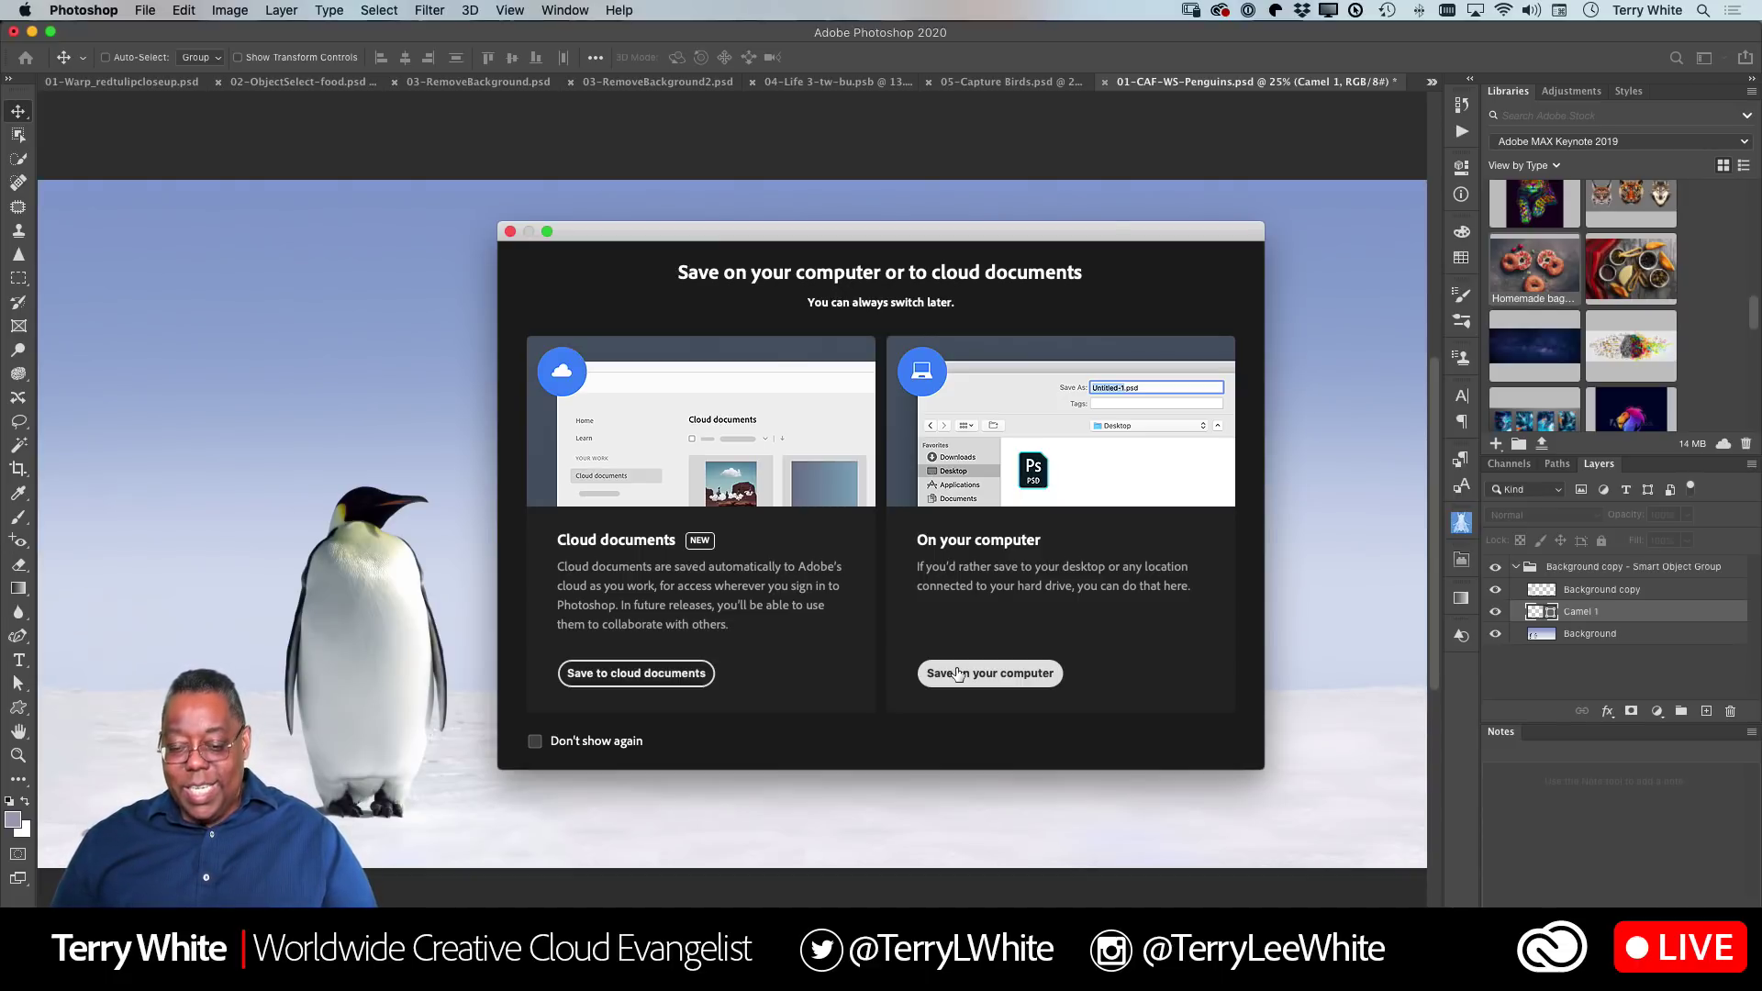
left_click(654, 685)
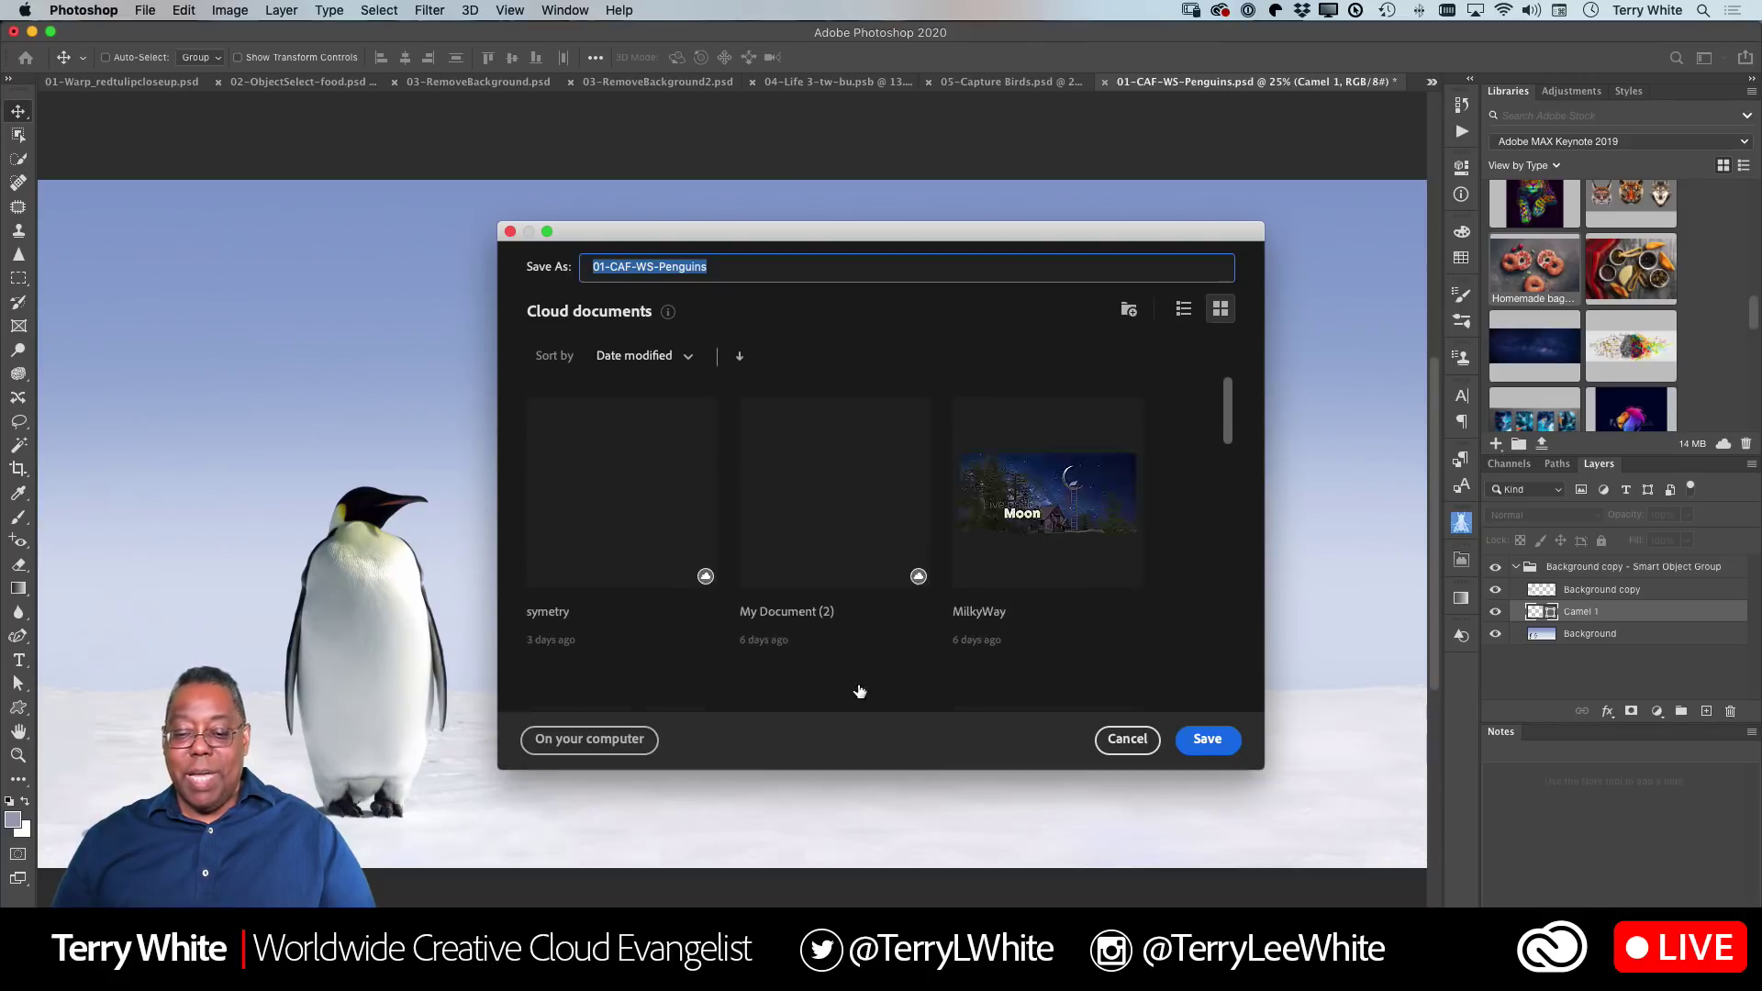